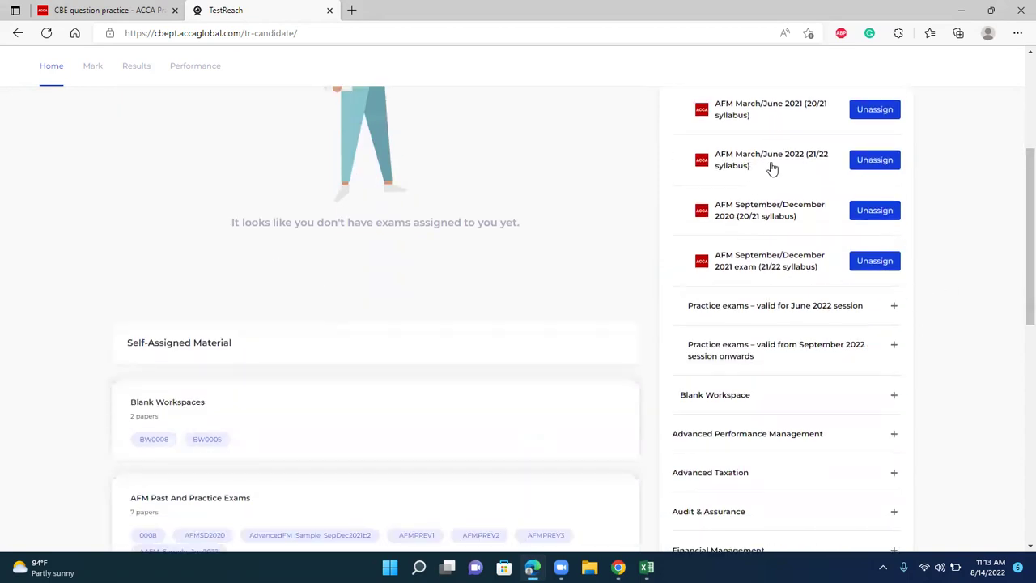
# - Start the AFM March/June 2022 (21/22 syllabus) exam from the self-assigned AFM Past And Practice Exams
pyautogui.moveTo(1019, 234); pyautogui.dragTo(1018, 307)
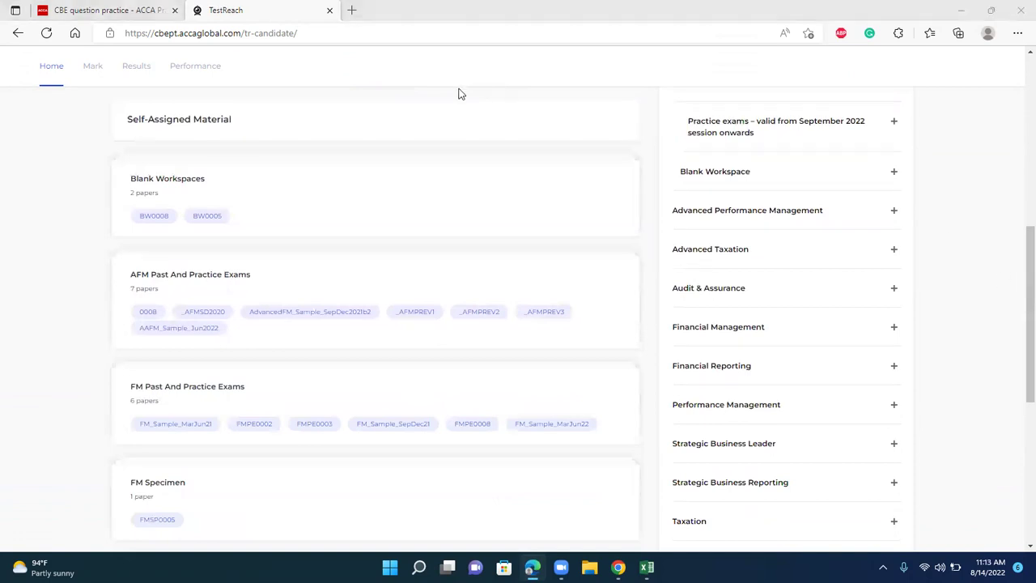
pyautogui.click(184, 332)
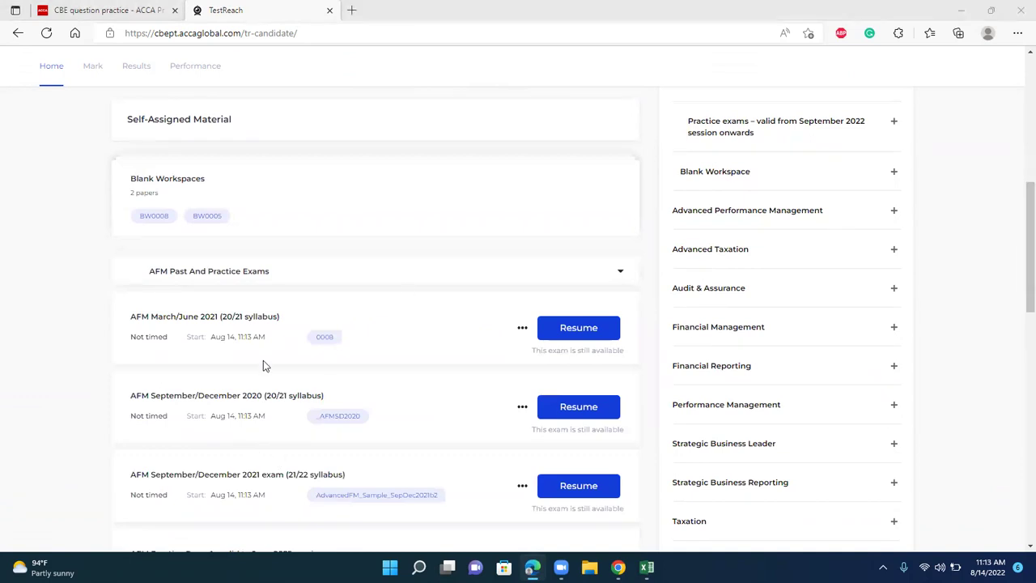
pyautogui.moveTo(1018, 225); pyautogui.dragTo(1020, 351)
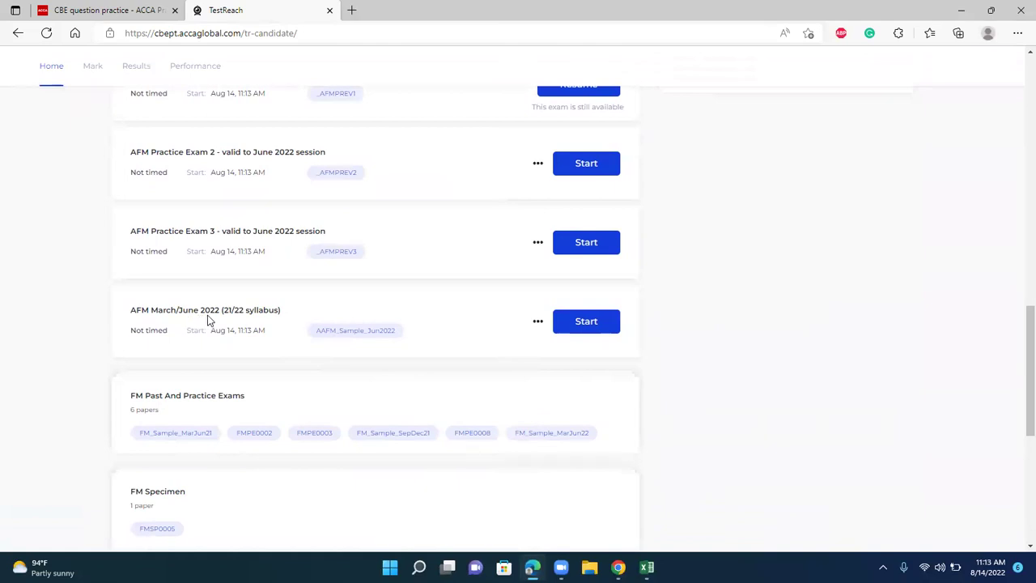
pyautogui.click(595, 325)
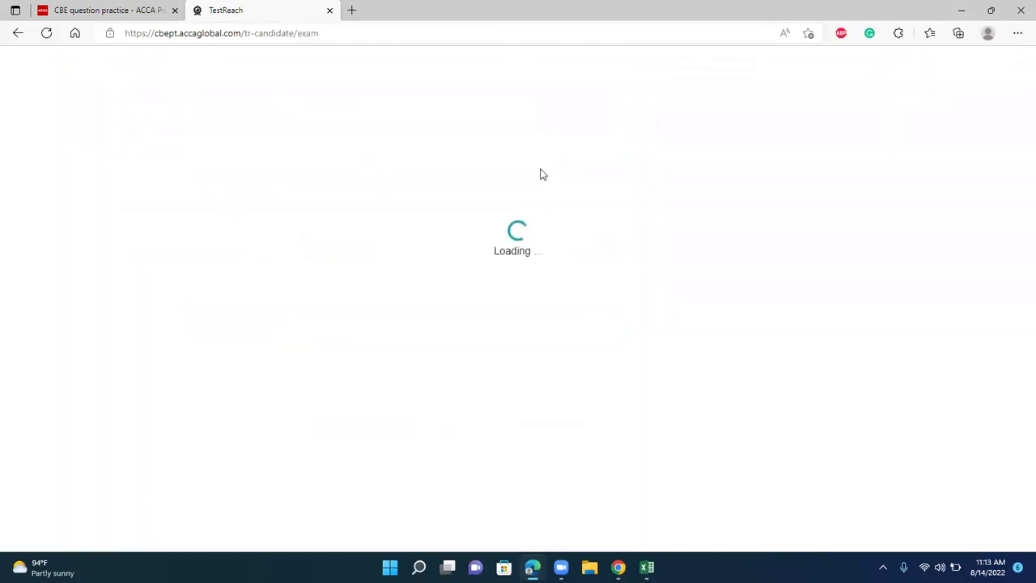
# - Go through the four instruction pages and the exam summary, and begin the exam at Section A
pyautogui.click(1008, 543)
pyautogui.click(1008, 543)
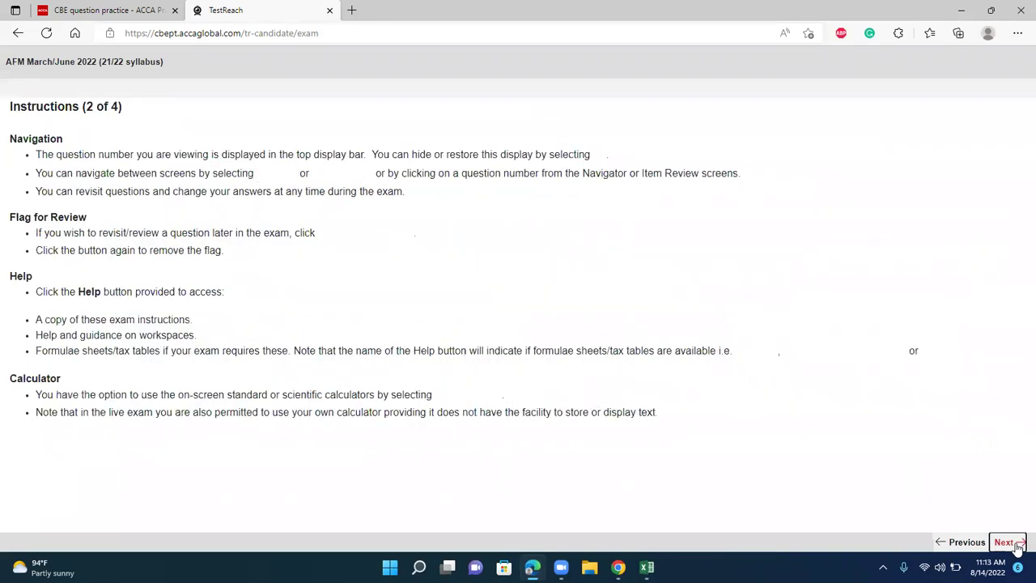
pyautogui.click(1008, 543)
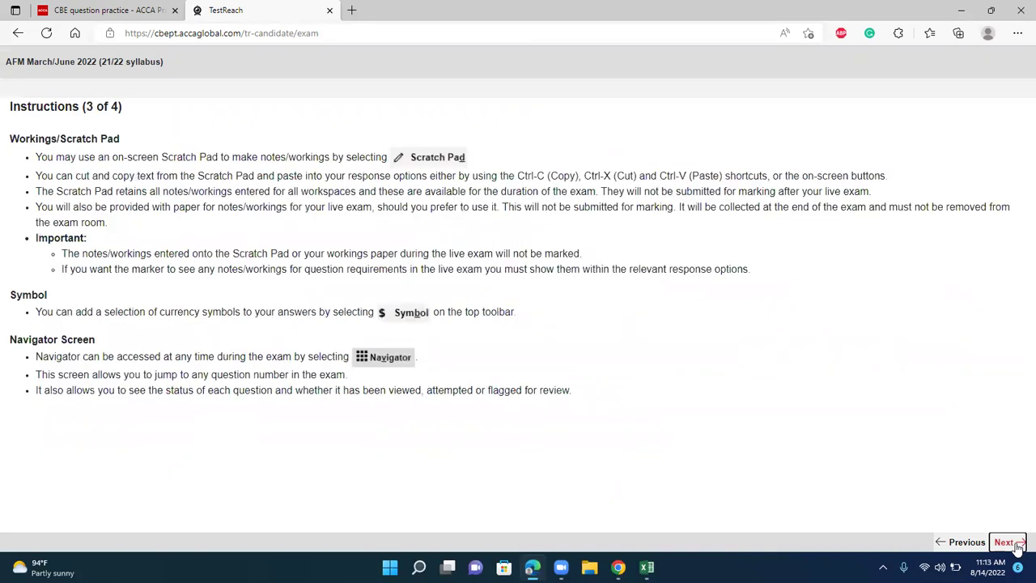
pyautogui.click(1008, 542)
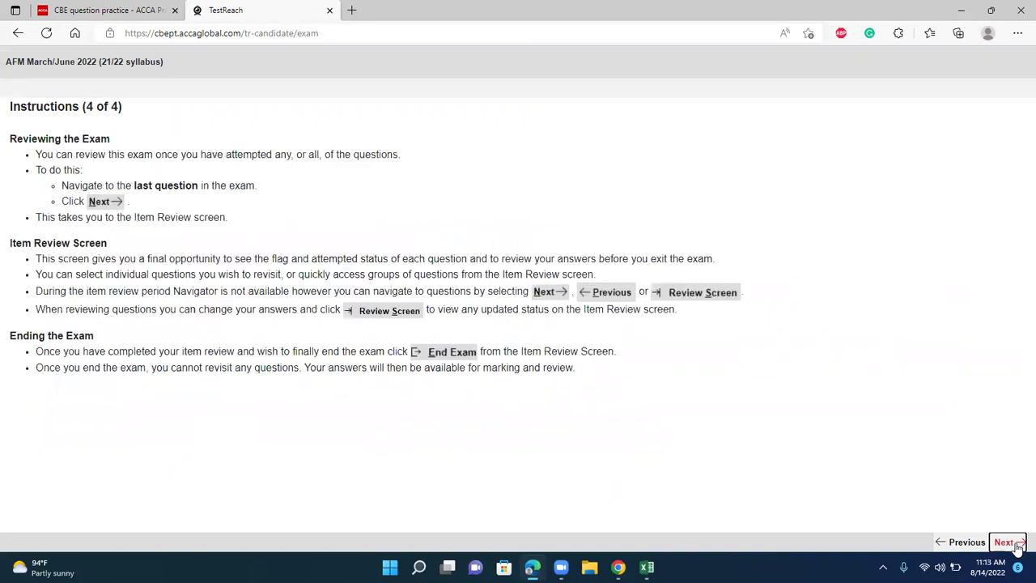
pyautogui.click(1008, 542)
pyautogui.scroll(-2, 1019, 513)
pyautogui.scroll(-3, 1012, 531)
pyautogui.click(1008, 543)
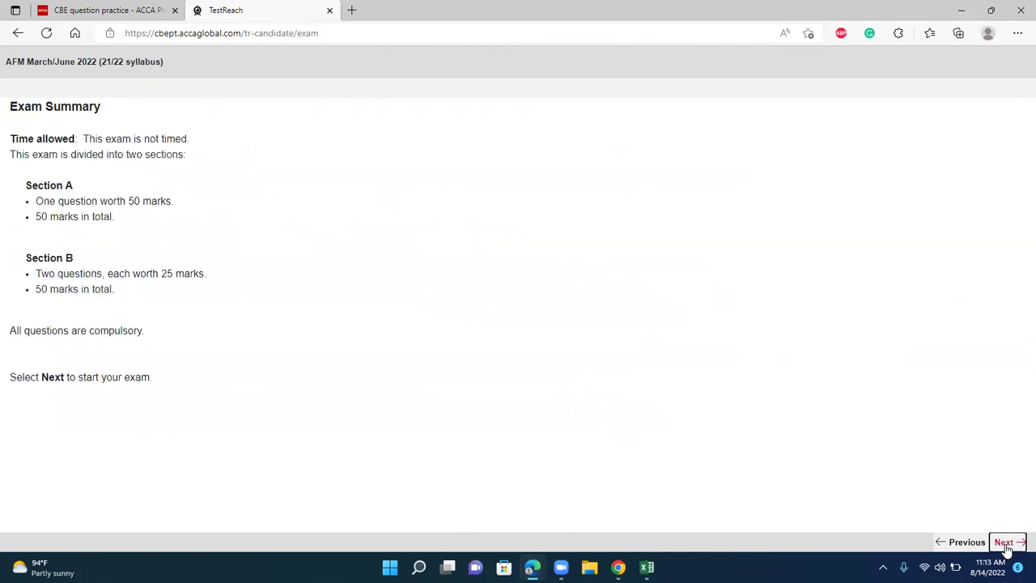
pyautogui.click(1008, 542)
pyautogui.click(499, 345)
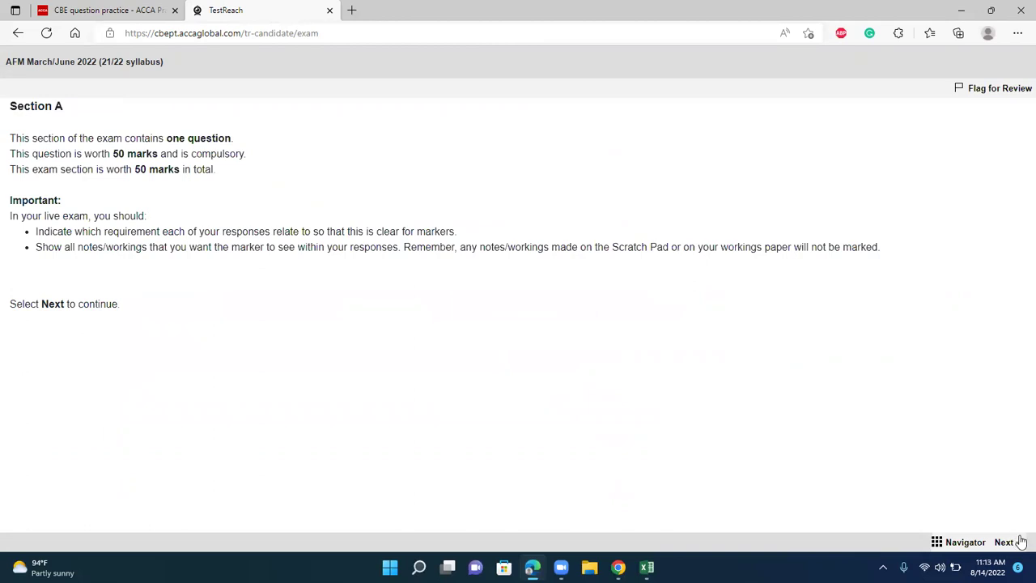
# - Advance through the exam to question 3 of 3, on Charborough Co
pyautogui.click(1009, 542)
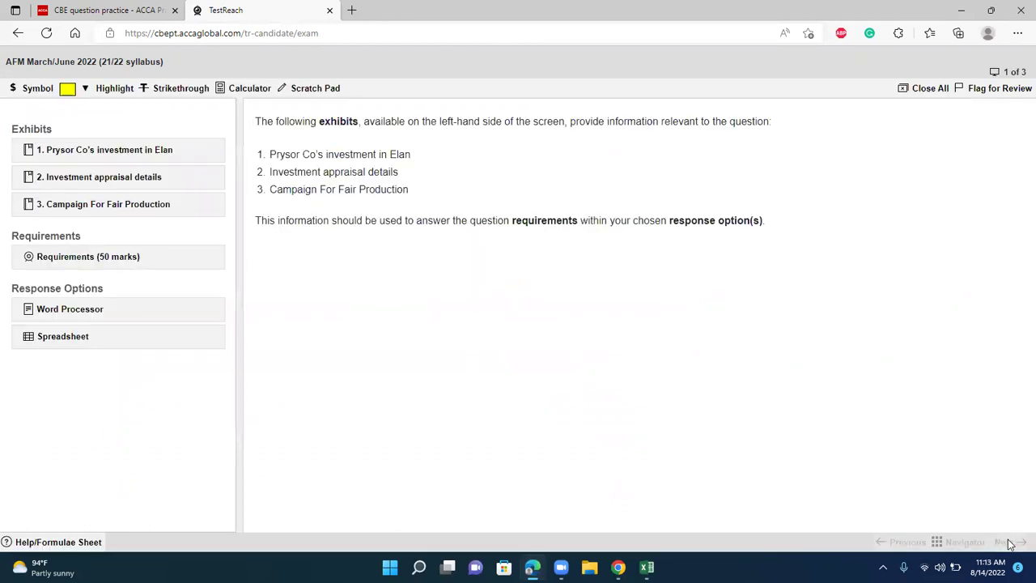
pyautogui.click(1009, 543)
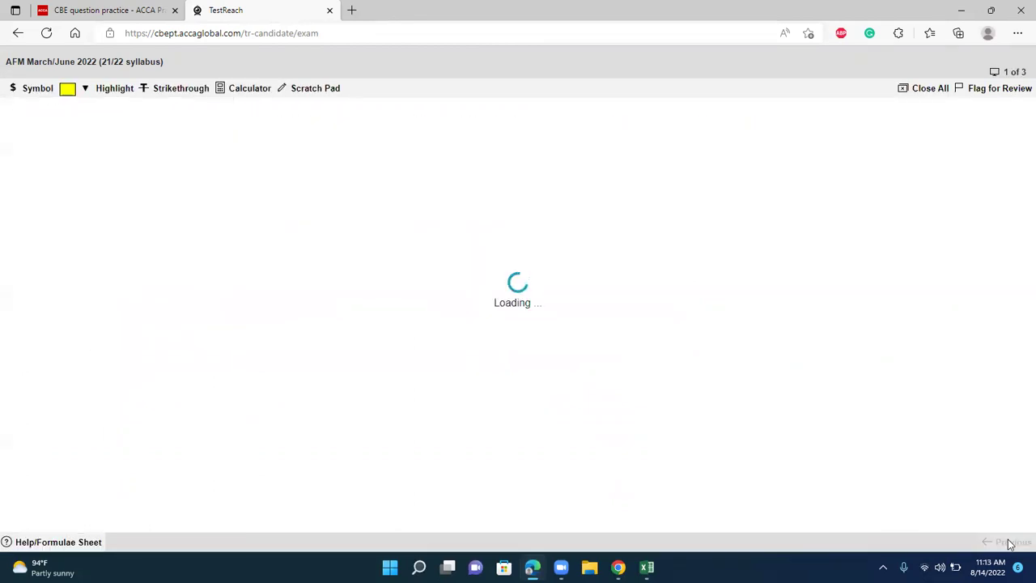
pyautogui.click(1006, 542)
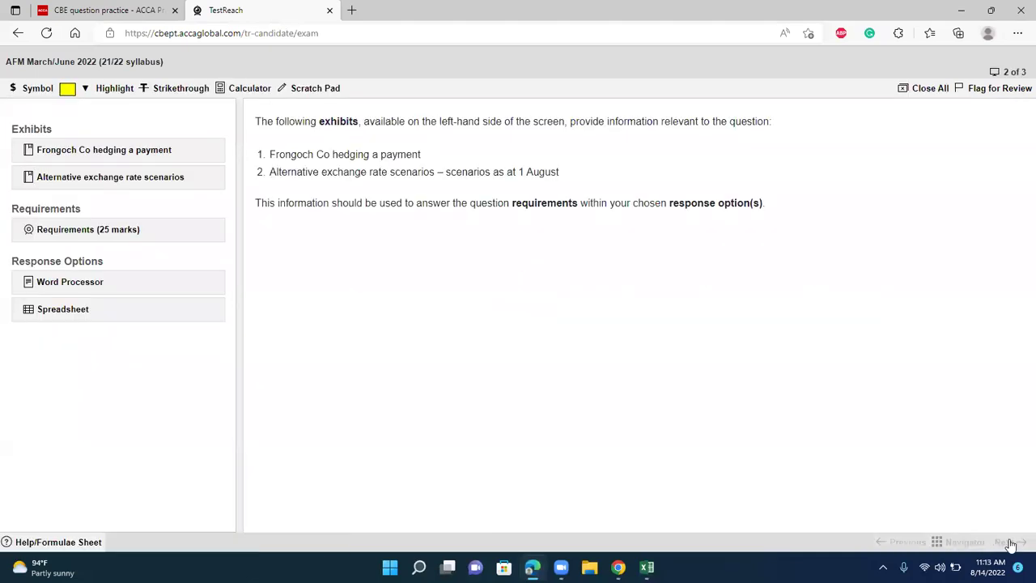
pyautogui.click(1006, 543)
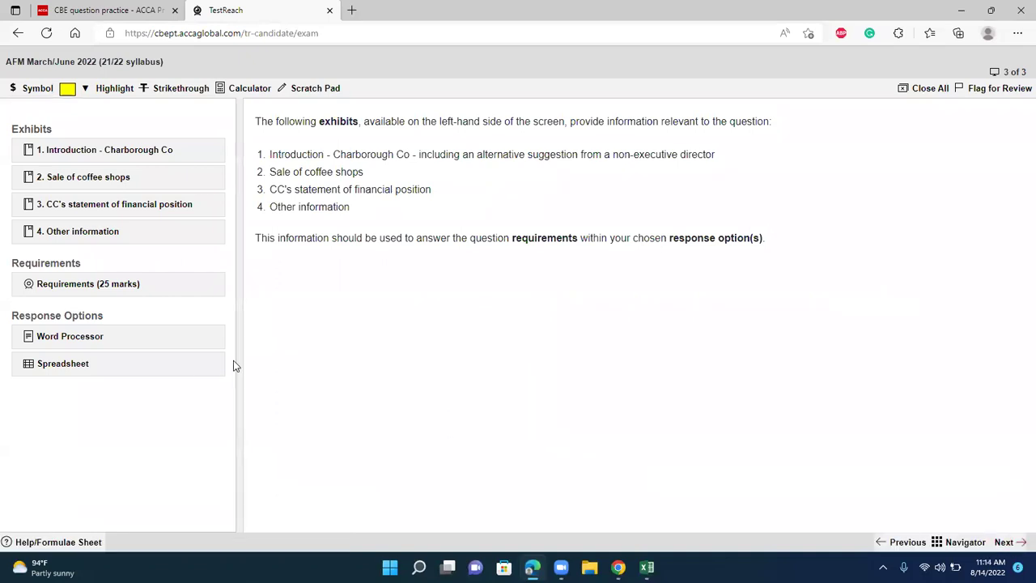
# - Open the question's requirements in an enlarged window and examine them, including part (c) on the non-executive director's suggestion
pyautogui.click(106, 281)
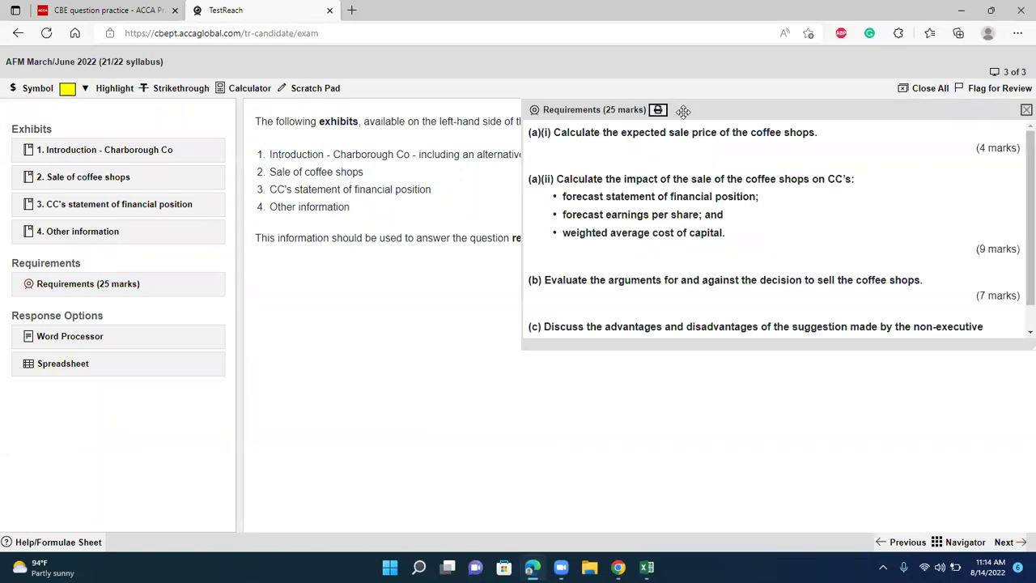
pyautogui.moveTo(683, 110); pyautogui.dragTo(335, 151)
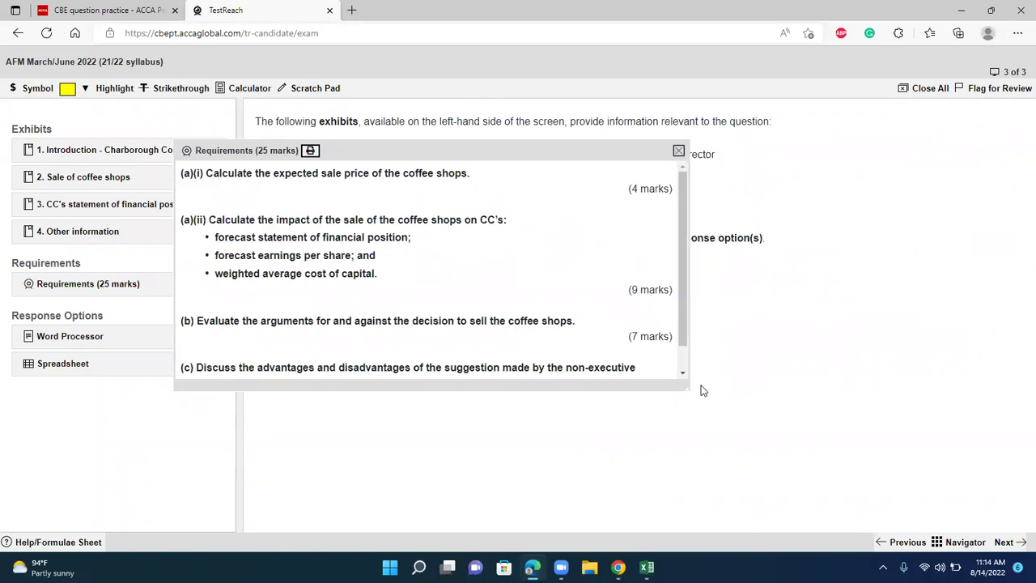
pyautogui.moveTo(689, 385); pyautogui.dragTo(867, 525)
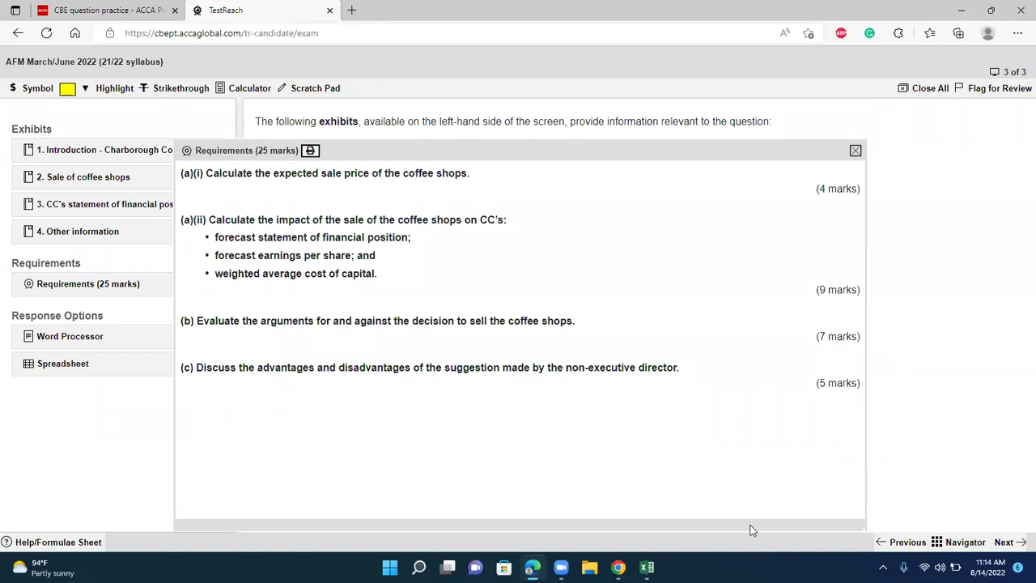
pyautogui.moveTo(858, 384); pyautogui.dragTo(181, 371)
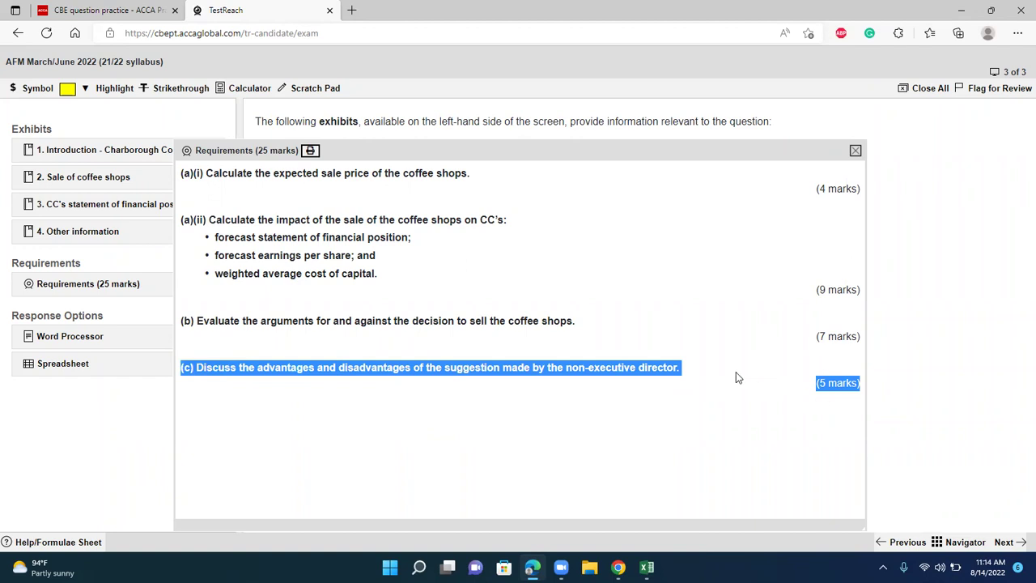
pyautogui.click(310, 235)
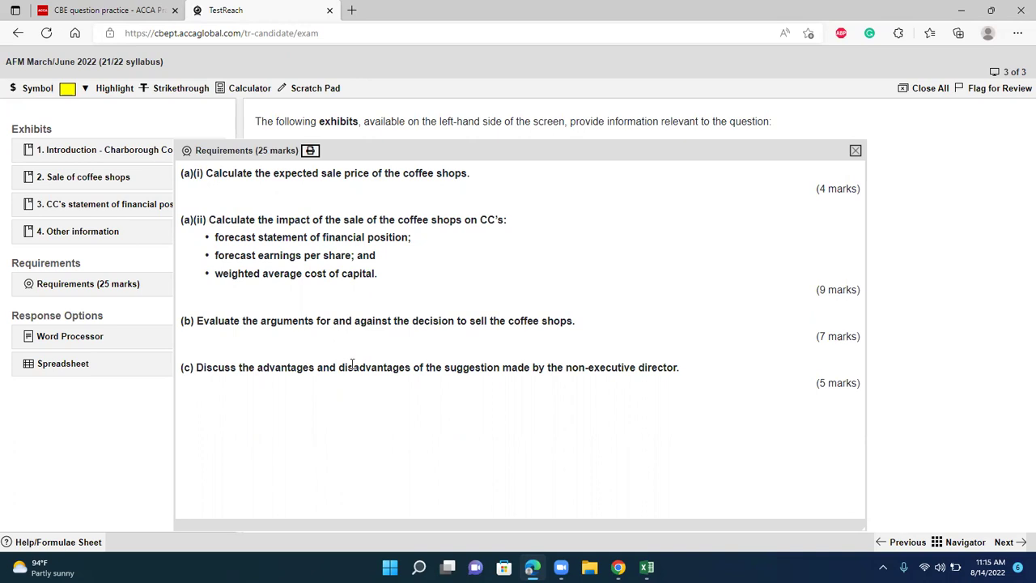
# - Open the Introduction - Charborough Co exhibit, enlarge its window and zoom the document to 130%
pyautogui.click(84, 150)
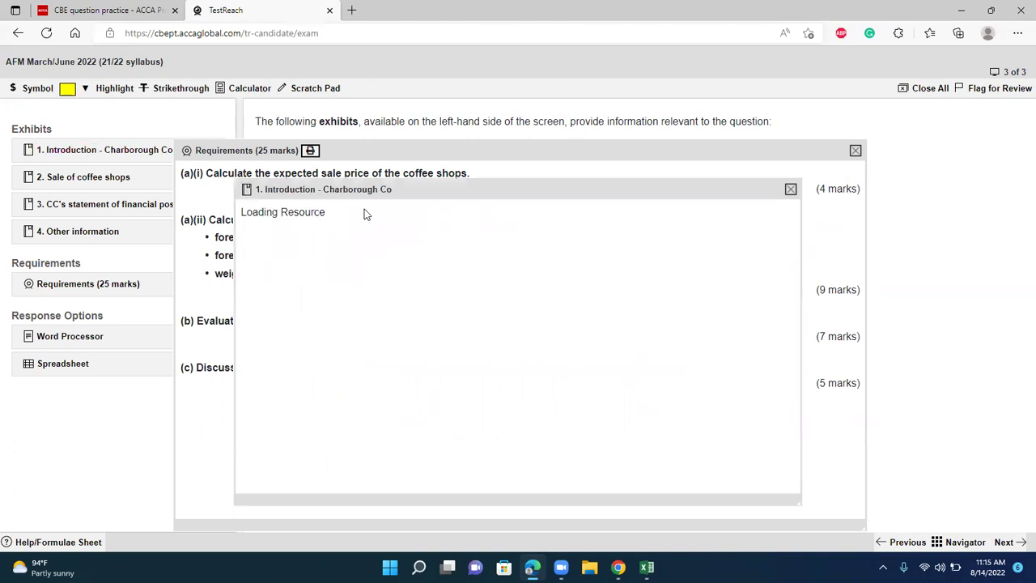
pyautogui.moveTo(333, 194); pyautogui.dragTo(175, 133)
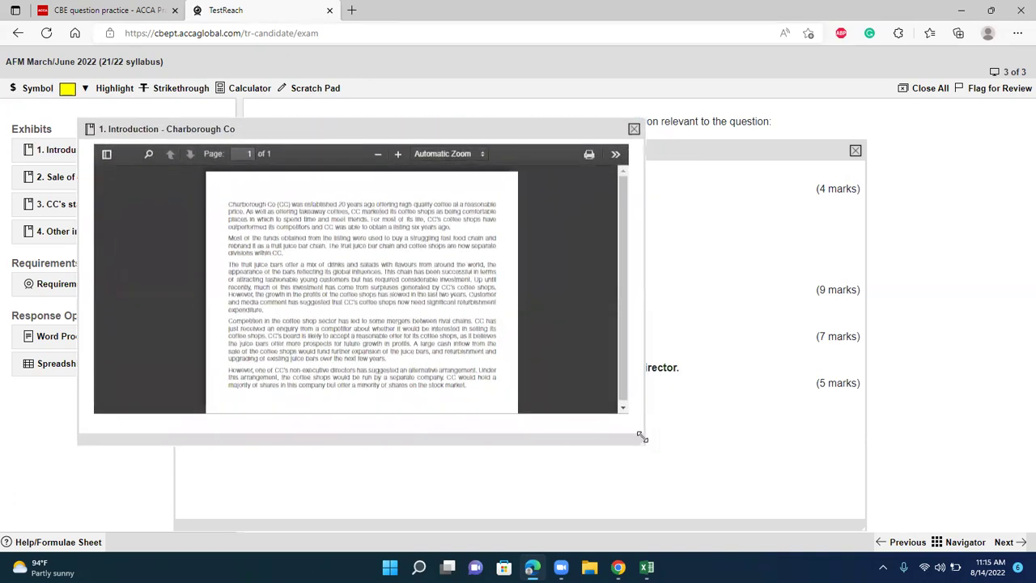
pyautogui.moveTo(642, 437); pyautogui.dragTo(937, 522)
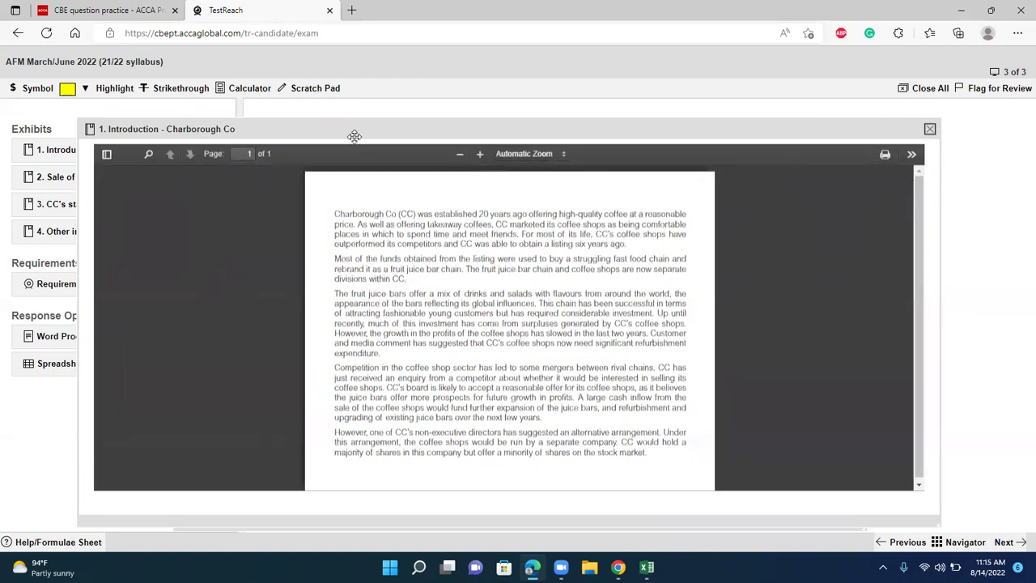
pyautogui.click(481, 153)
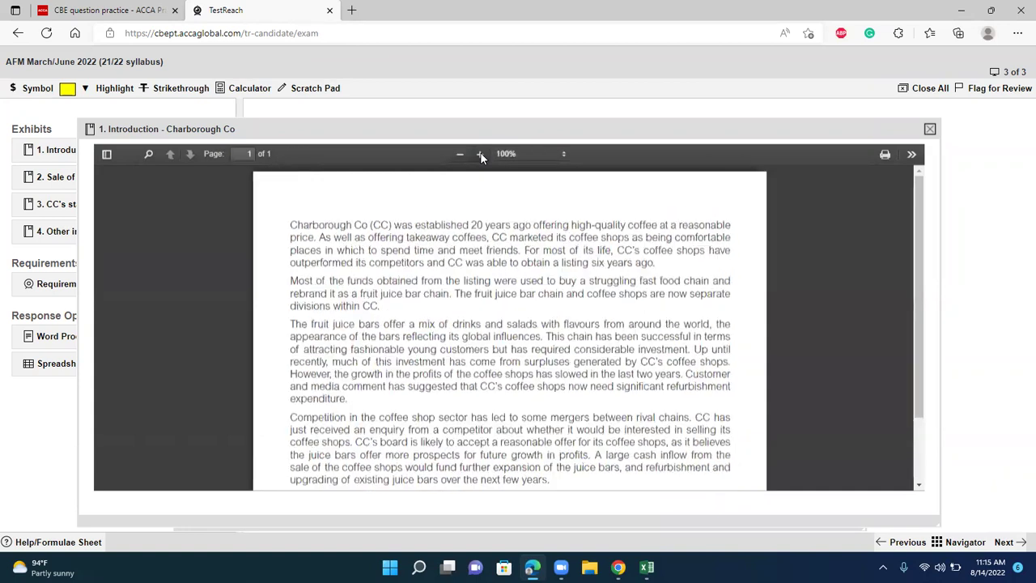
pyautogui.click(481, 153)
pyautogui.click(481, 153)
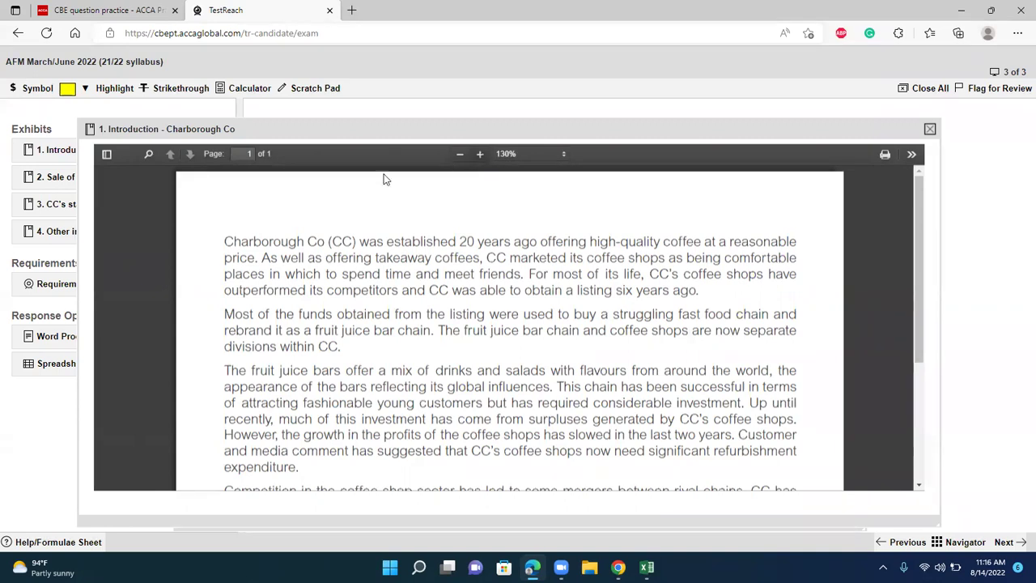
# - Highlight in yellow the sentence on how CC marketed its coffee shops and the passage on attracting fashionable young customers
pyautogui.moveTo(524, 275); pyautogui.dragTo(264, 257)
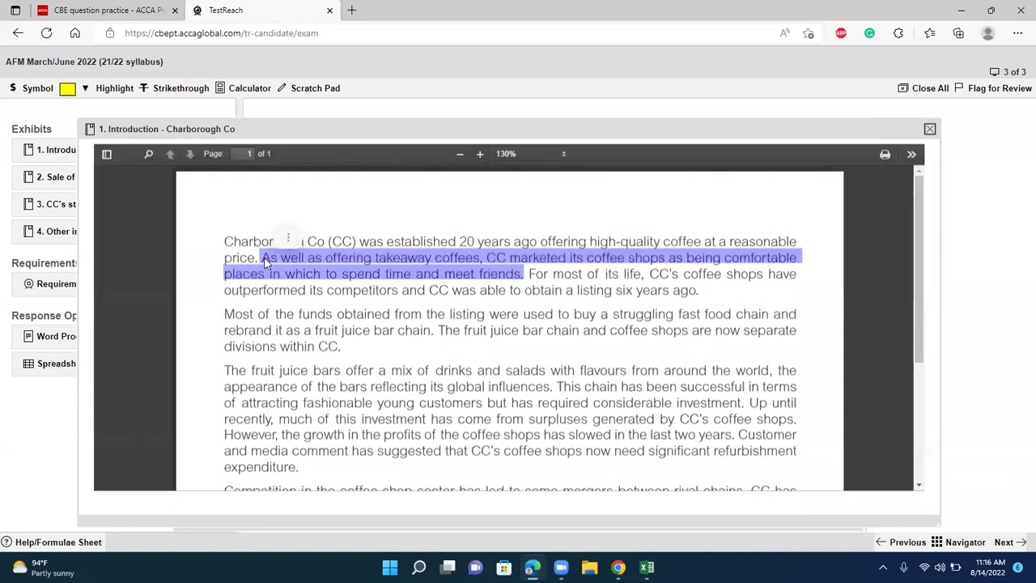
pyautogui.click(113, 89)
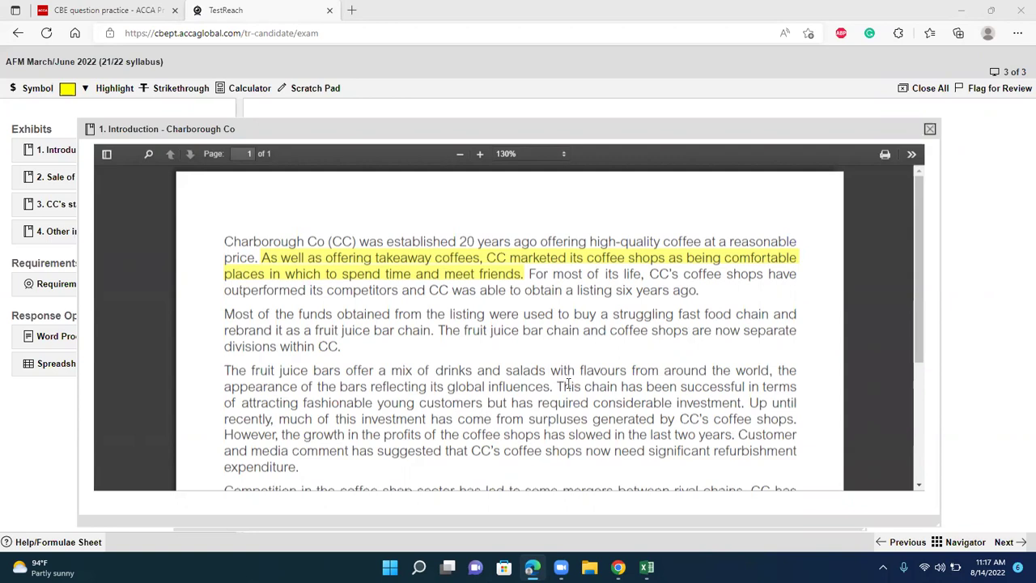
pyautogui.moveTo(556, 386); pyautogui.dragTo(484, 402)
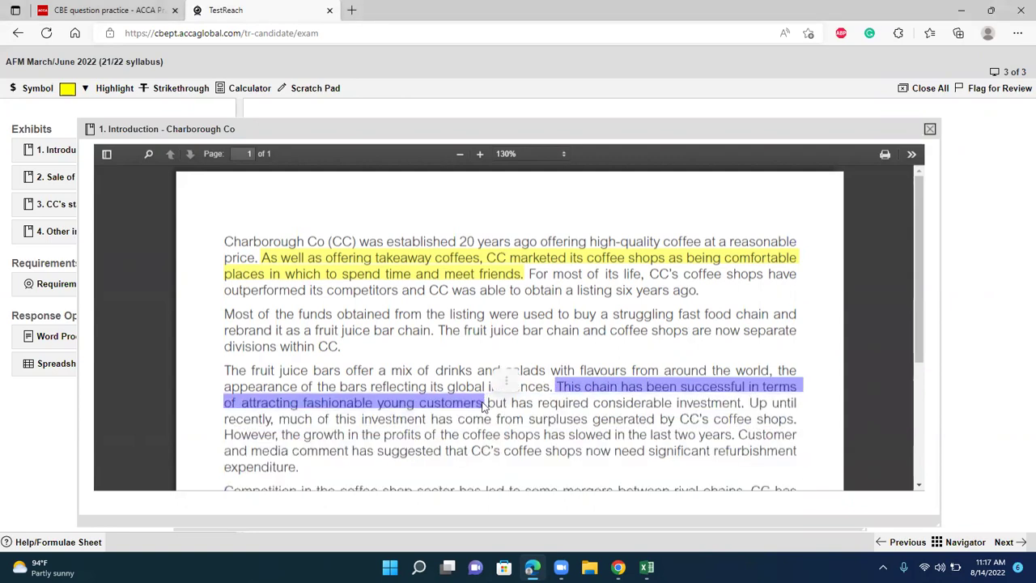
pyautogui.click(98, 89)
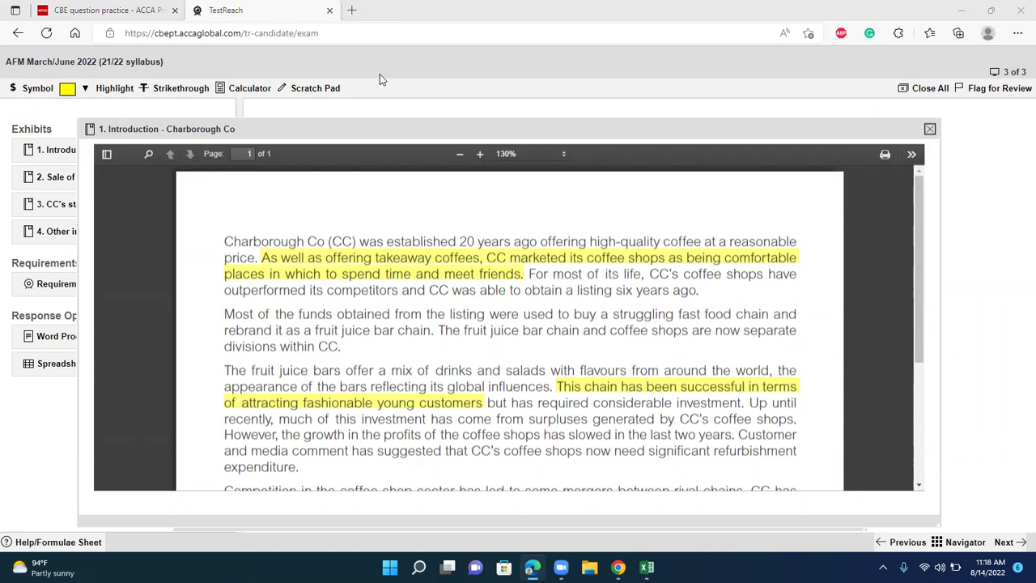
# - Read the rest of the Introduction exhibit, including the sale enquiry and the alternative arrangement, and close it
pyautogui.press('Down')
pyautogui.press('Down')
pyautogui.press('Down')
pyautogui.press('Down')
pyautogui.press('Down')
pyautogui.press('Down')
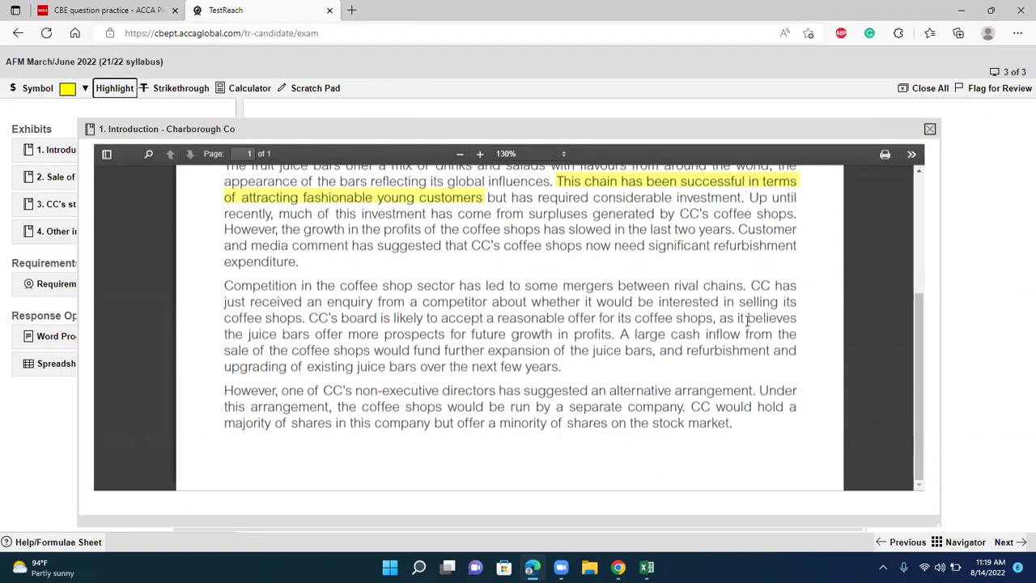
pyautogui.scroll(3, 917, 274)
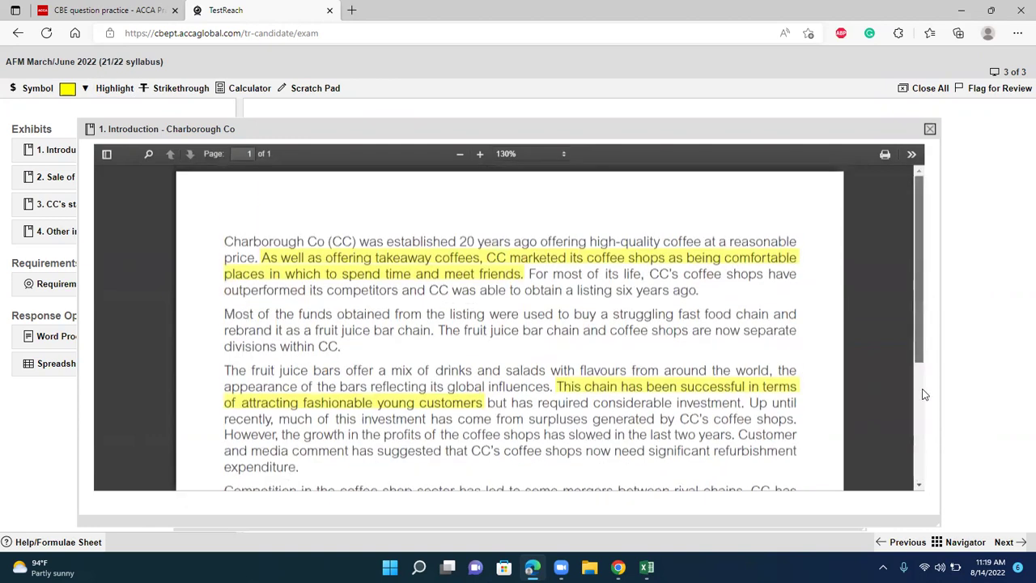
pyautogui.scroll(-3, 926, 394)
pyautogui.scroll(2, 943, 253)
pyautogui.scroll(2, 944, 254)
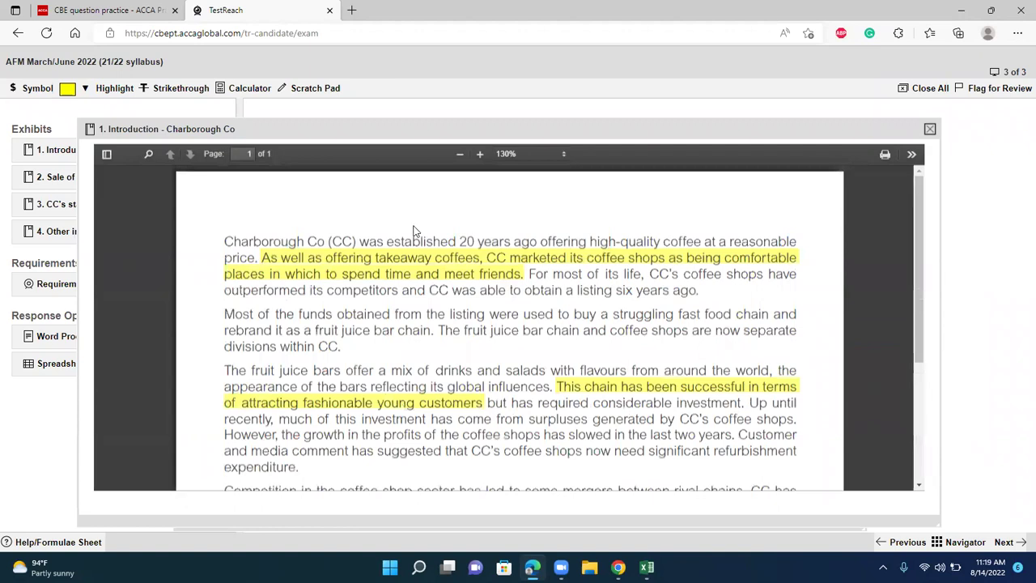
pyautogui.click(930, 129)
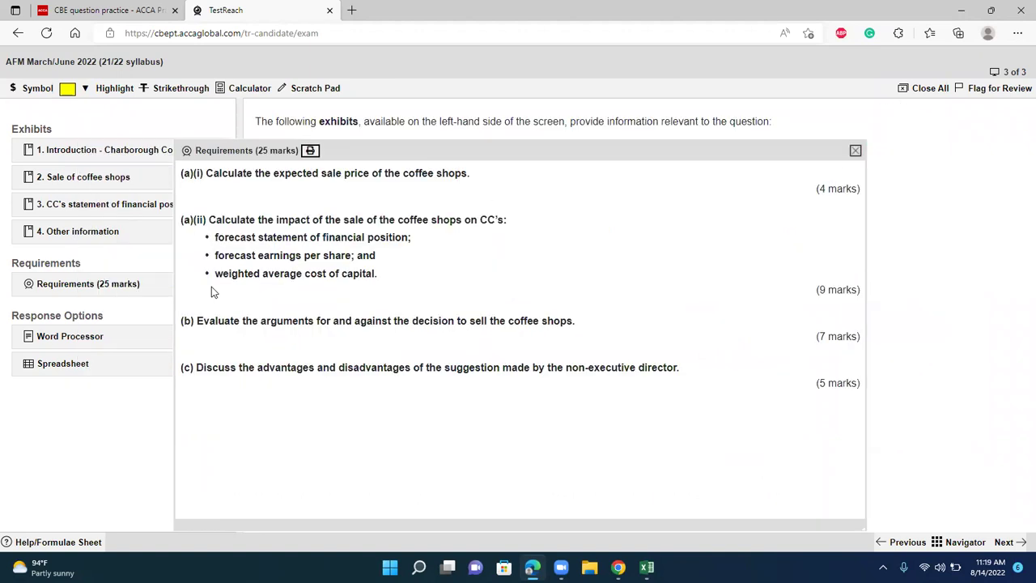
# - Open the Sale of coffee shops exhibit in an enlarged window and select the text "$658m in year" in item 1
pyautogui.click(107, 180)
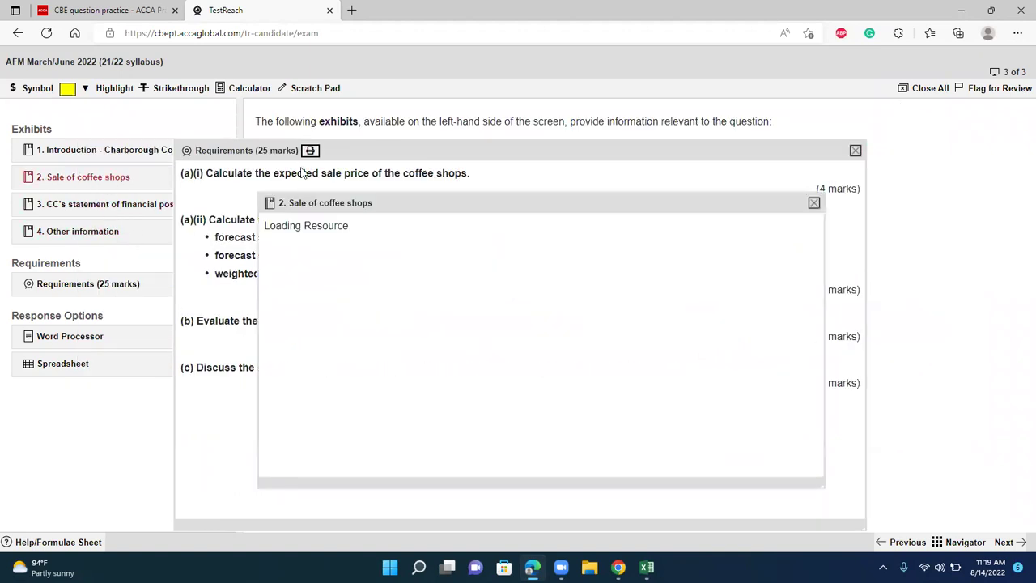
pyautogui.moveTo(424, 201); pyautogui.dragTo(287, 82)
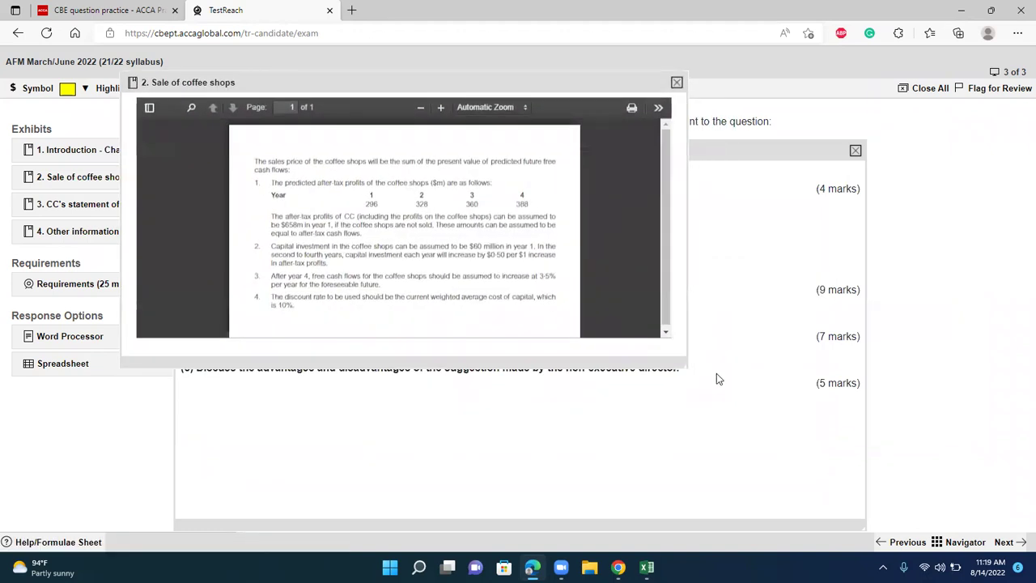
pyautogui.moveTo(686, 367); pyautogui.dragTo(816, 536)
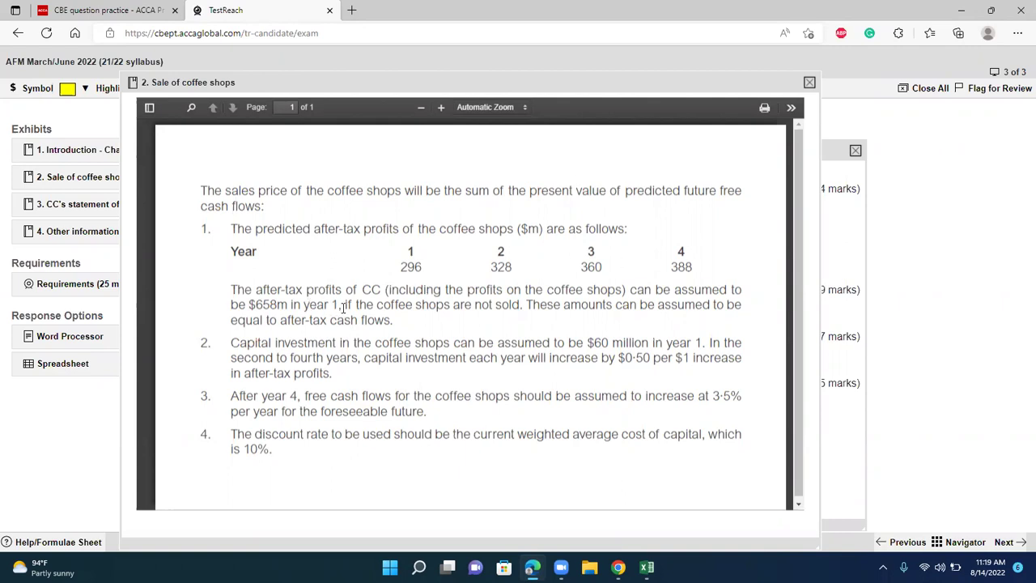
pyautogui.moveTo(331, 306); pyautogui.dragTo(251, 300)
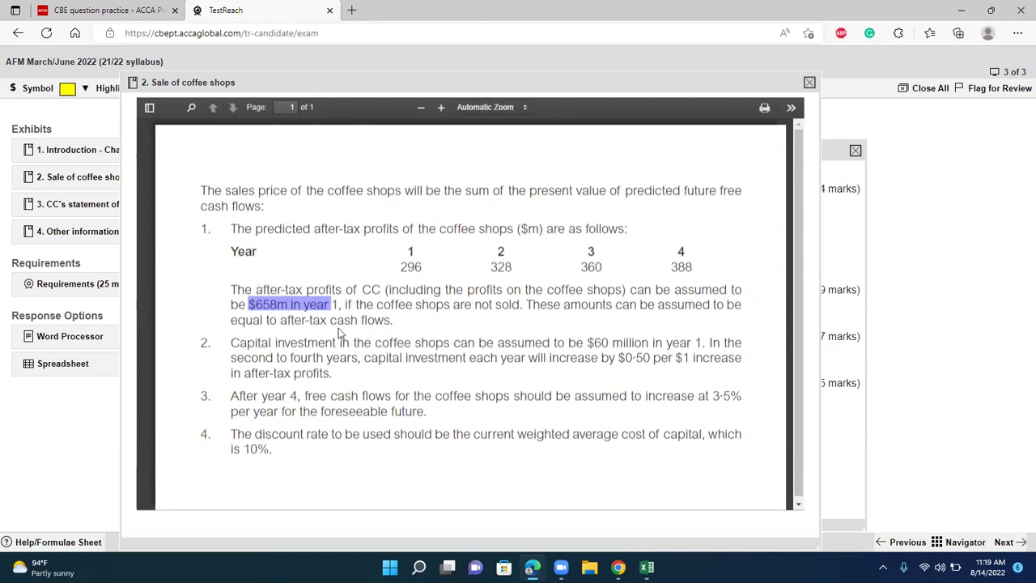
# - Clear the text selection and read the remaining items of the Sale of coffee shops exhibit, down to the discount rate
pyautogui.click(402, 260)
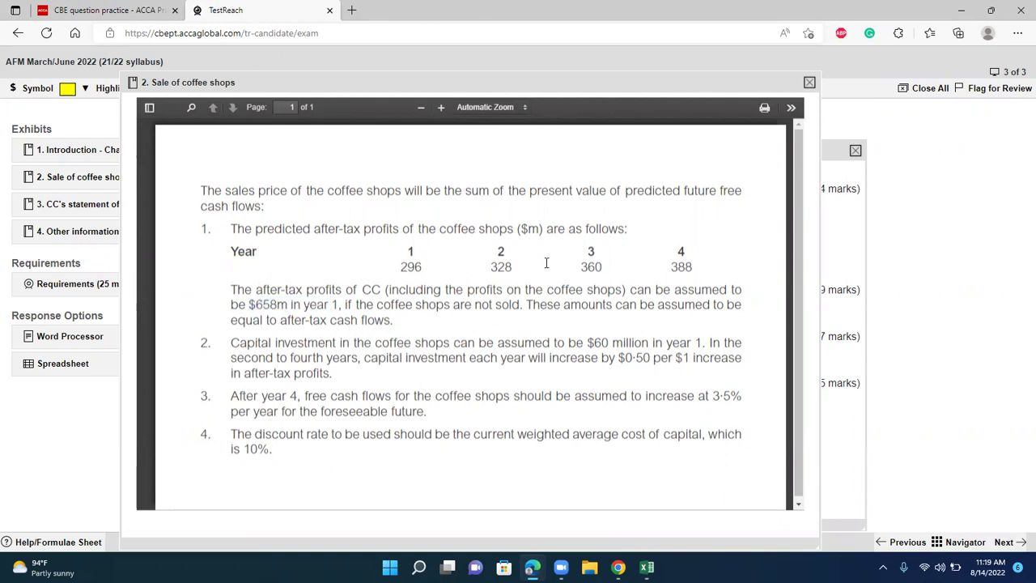
pyautogui.moveTo(515, 262); pyautogui.dragTo(416, 232)
pyautogui.click(433, 378)
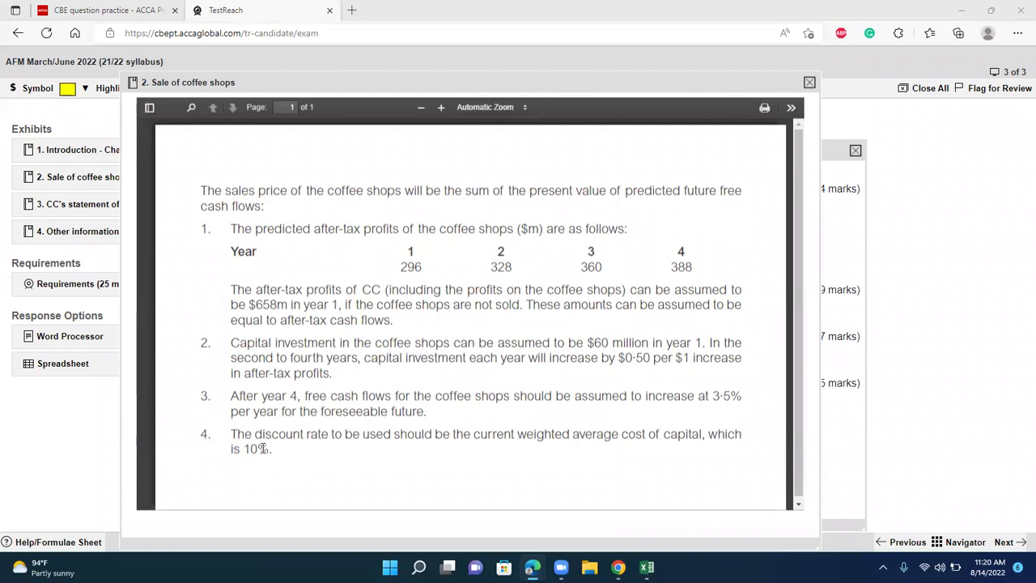
# - Open the CC's statement of financial position exhibit, move its window clear and look over its contents
pyautogui.click(78, 205)
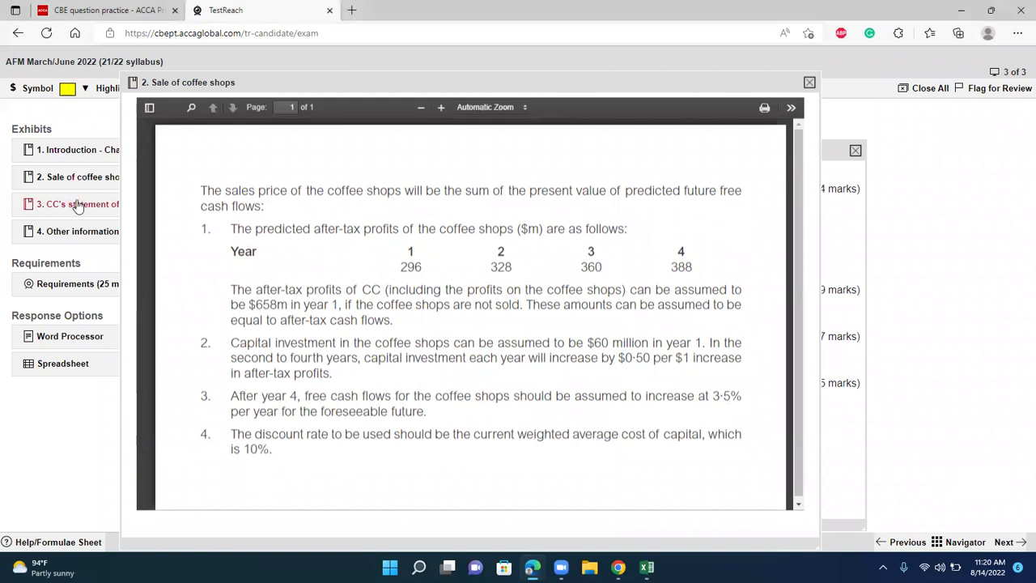
pyautogui.moveTo(425, 230); pyautogui.dragTo(272, 107)
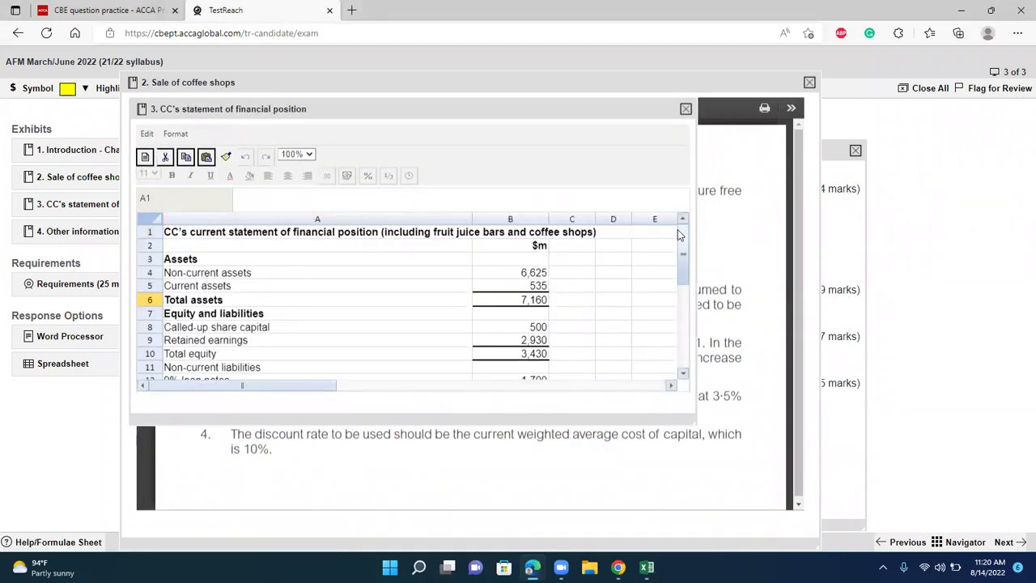
pyautogui.moveTo(680, 235); pyautogui.dragTo(663, 219)
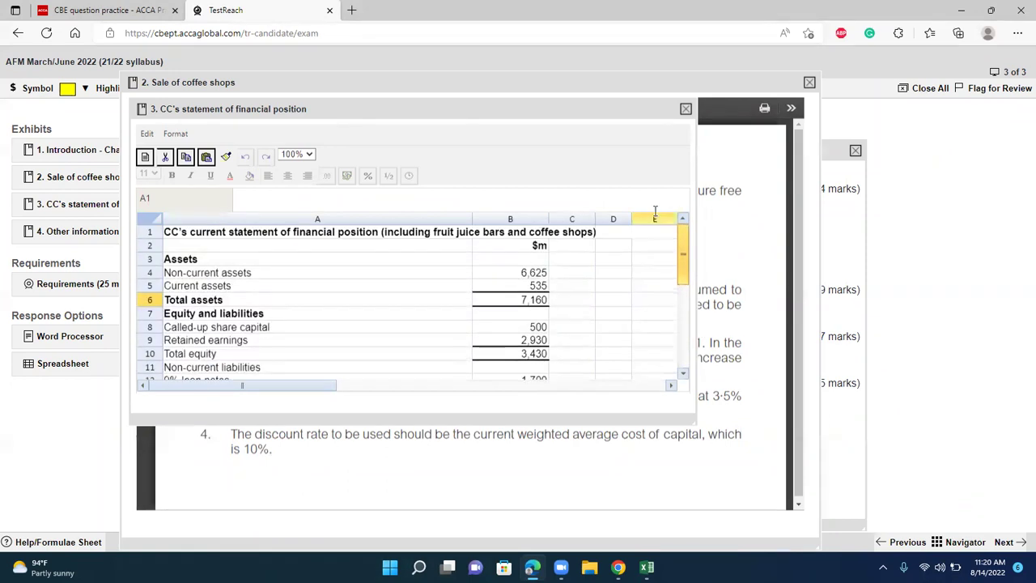
# - Open the Other information exhibit in an enlarged window and highlight in yellow the sentence on paying off the 9% loan notes
pyautogui.click(96, 231)
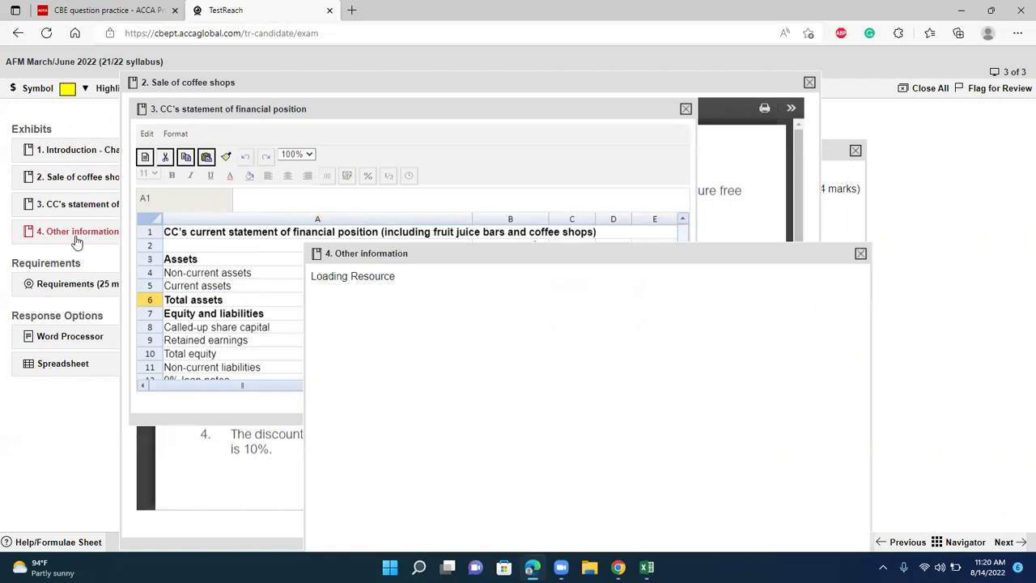
pyautogui.moveTo(422, 247); pyautogui.dragTo(208, 99)
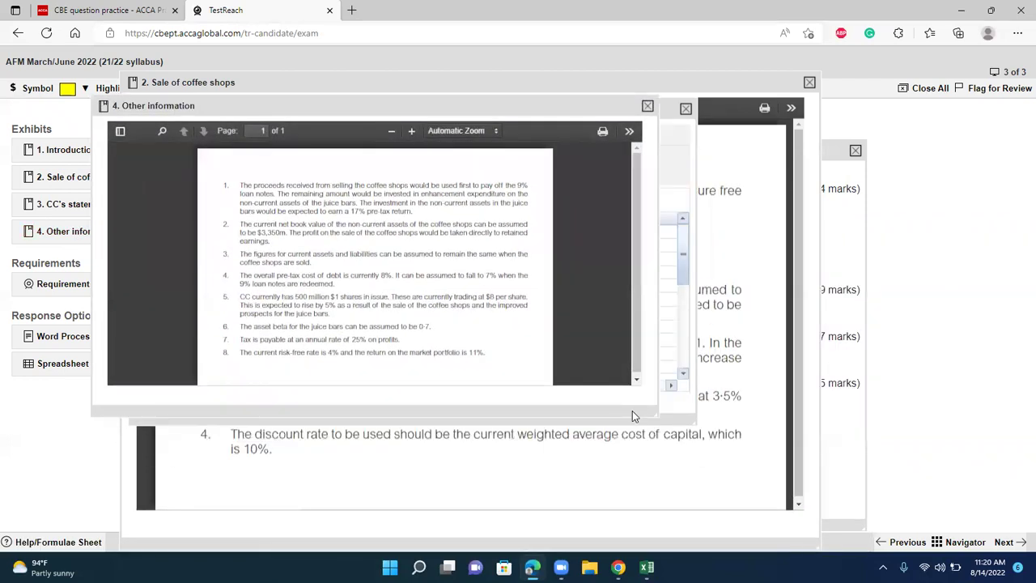
pyautogui.moveTo(652, 414); pyautogui.dragTo(816, 534)
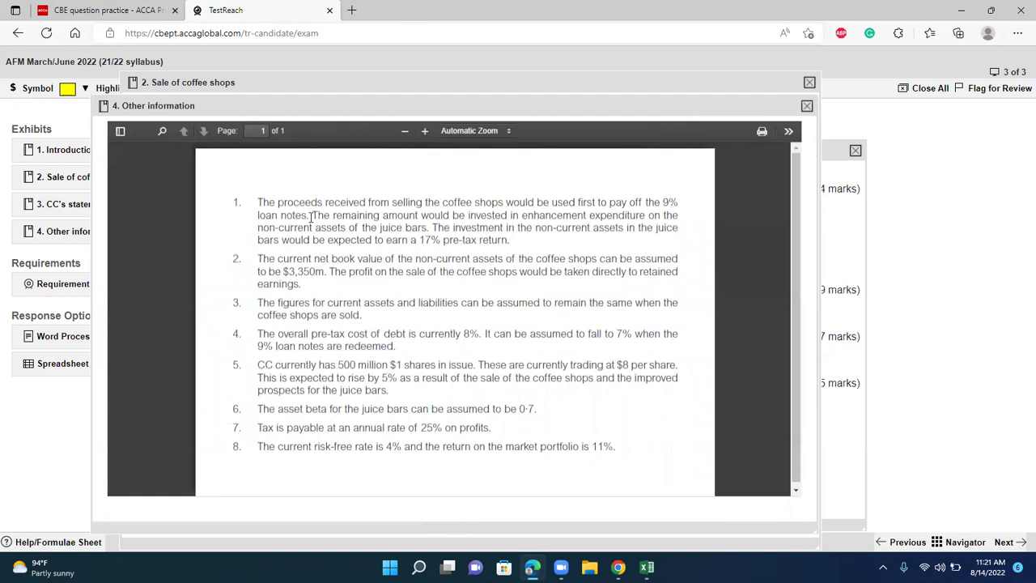
pyautogui.moveTo(308, 215); pyautogui.dragTo(256, 202)
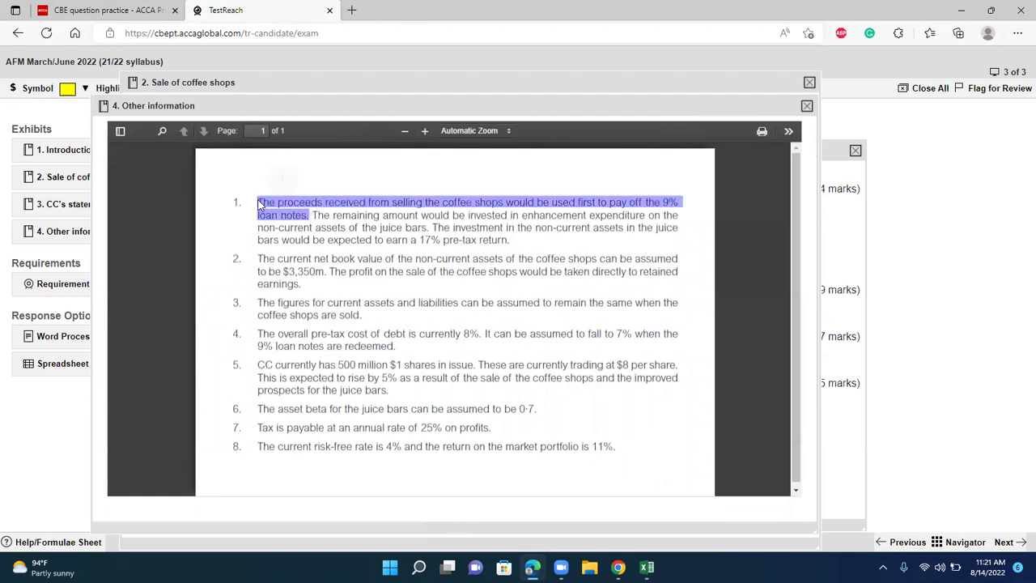
pyautogui.click(107, 89)
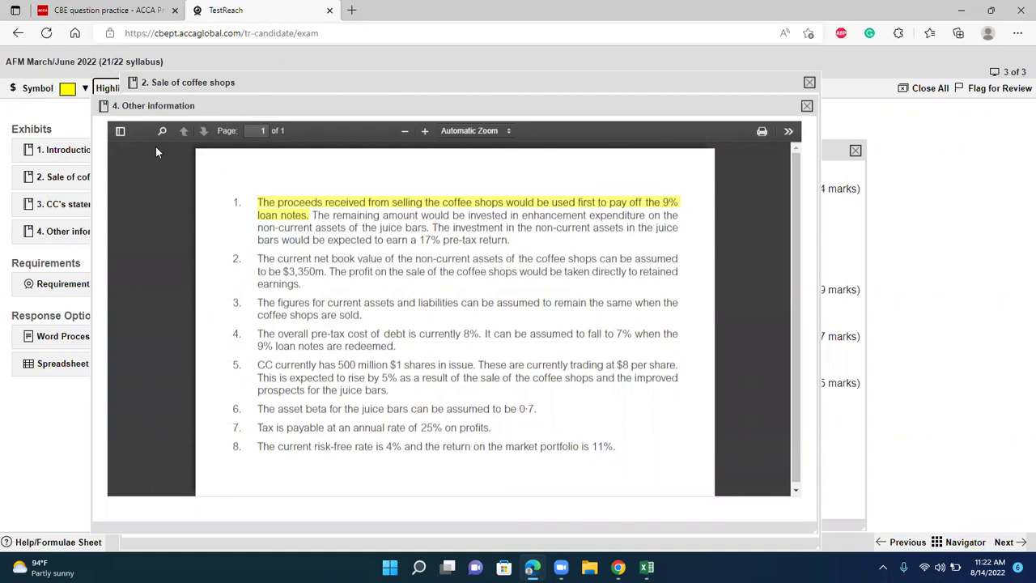
# - Recheck the question requirements and close all the open exhibit and requirements windows
pyautogui.click(64, 283)
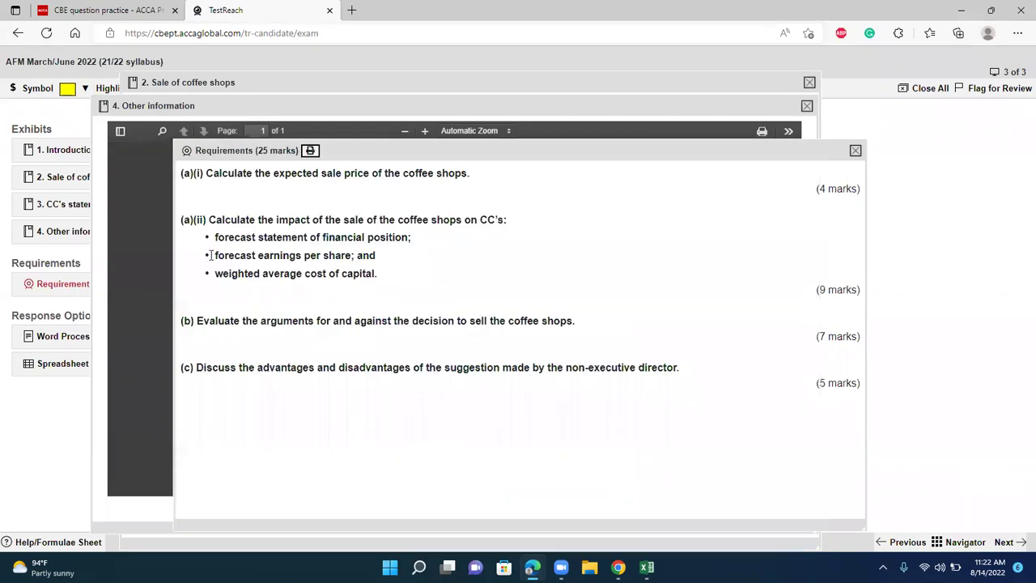
pyautogui.moveTo(405, 102); pyautogui.dragTo(385, 188)
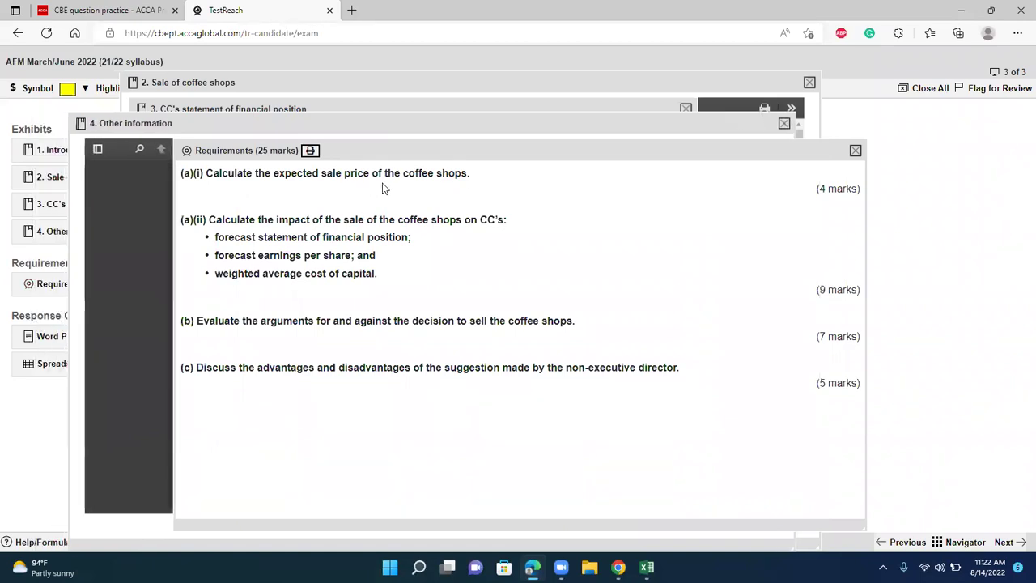
pyautogui.click(740, 121)
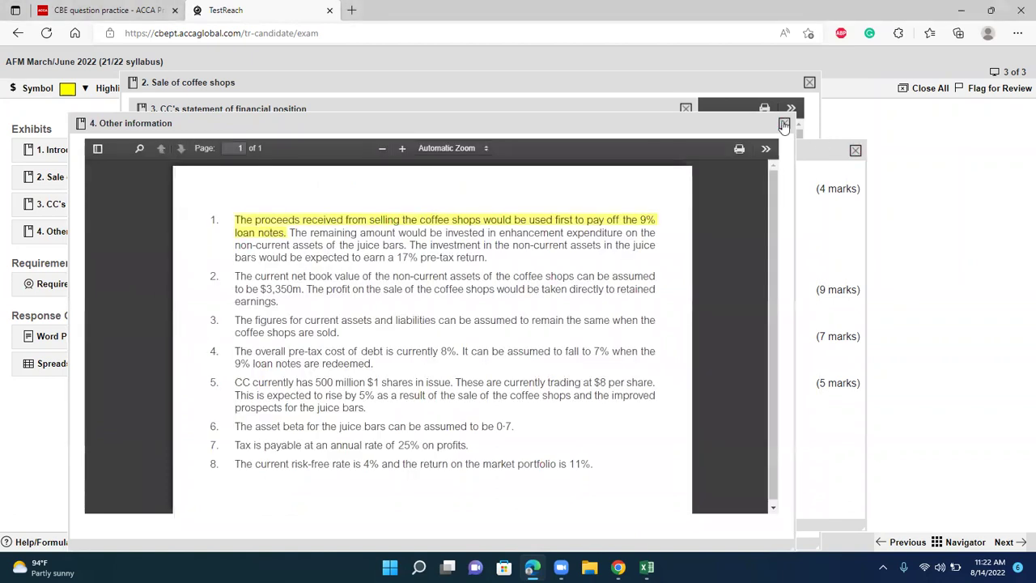
pyautogui.click(785, 123)
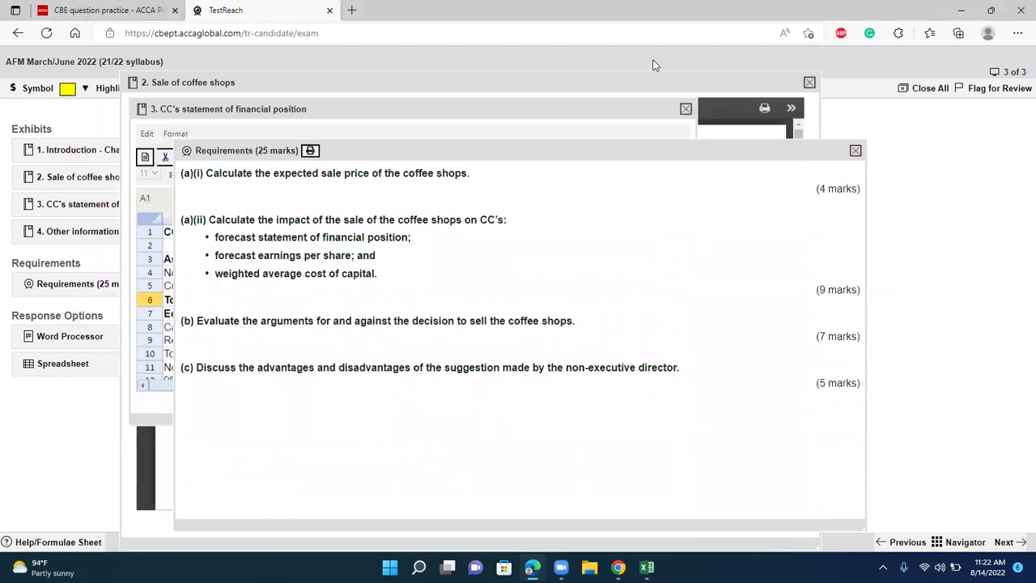
pyautogui.click(809, 82)
pyautogui.click(686, 110)
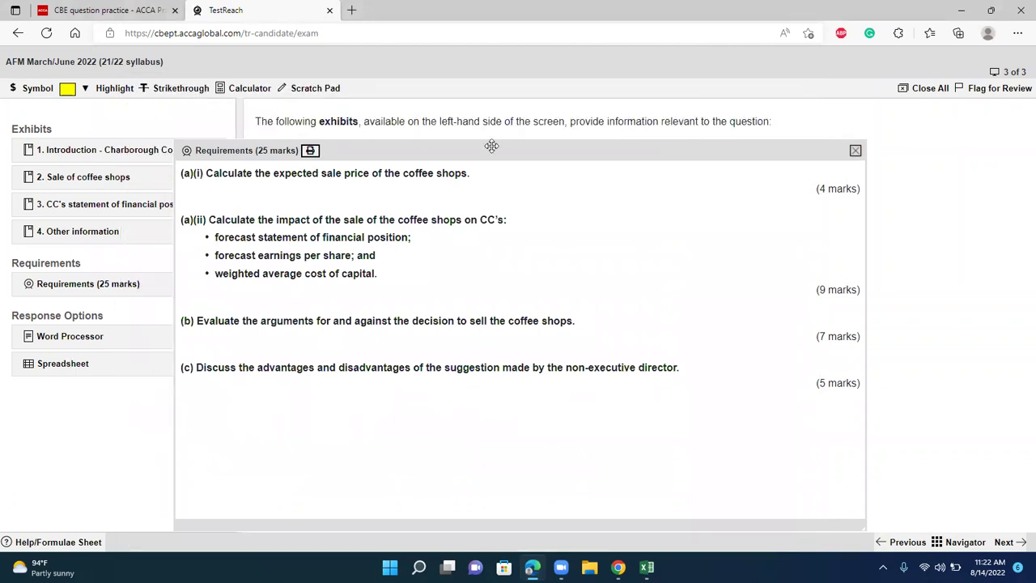
pyautogui.moveTo(733, 151); pyautogui.dragTo(833, 106)
pyautogui.click(955, 105)
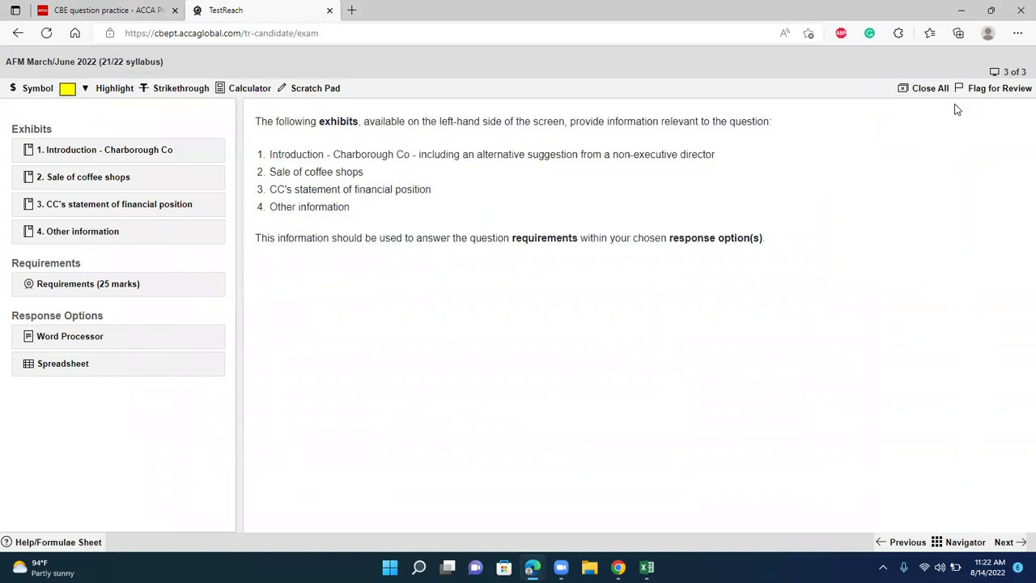
# - Open the Spreadsheet response option and enlarge its window to show about 16 rows
pyautogui.click(83, 362)
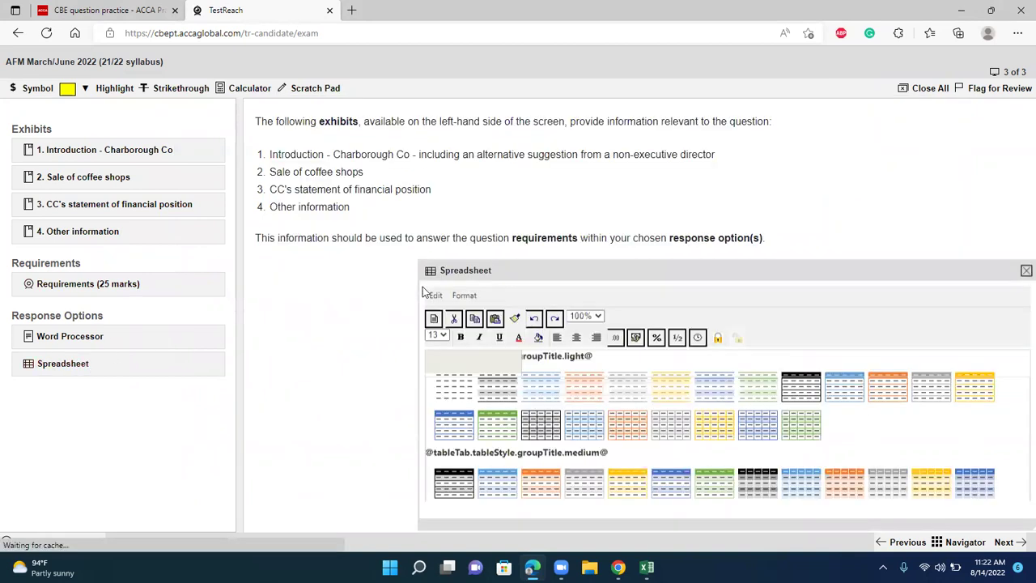
pyautogui.moveTo(532, 262); pyautogui.dragTo(370, 116)
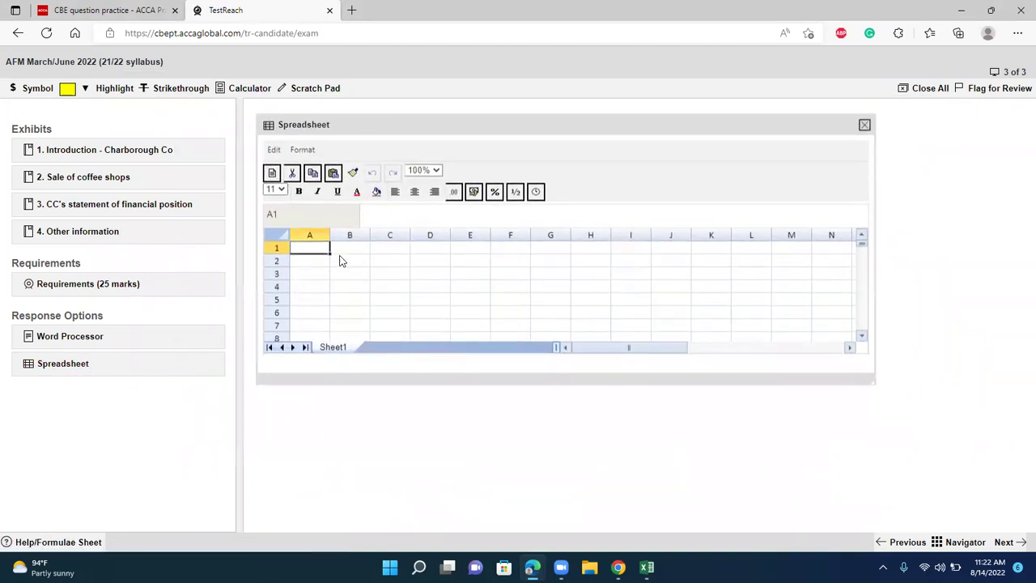
pyautogui.moveTo(872, 386); pyautogui.dragTo(917, 501)
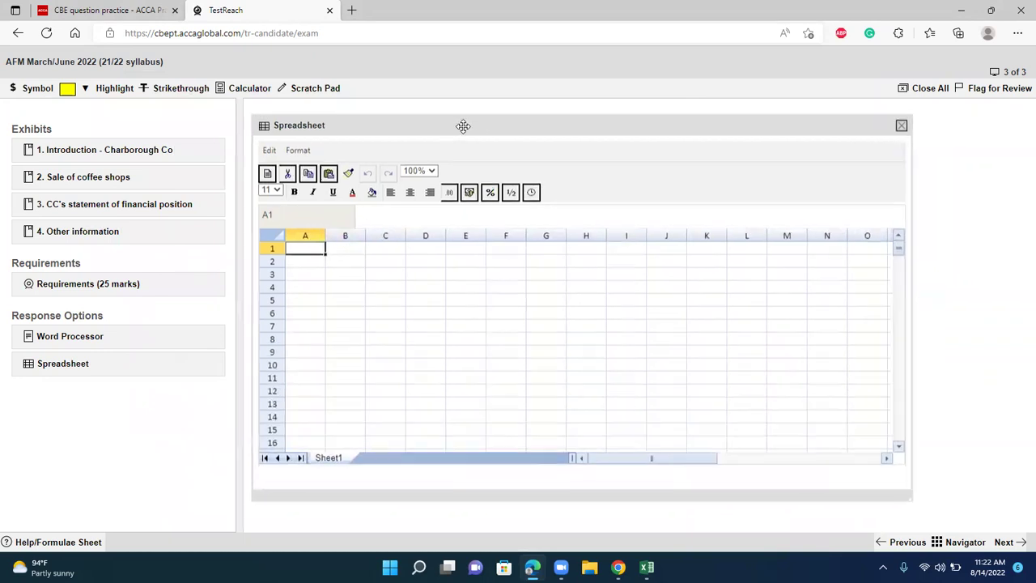
pyautogui.moveTo(462, 125); pyautogui.dragTo(414, 127)
# - Open the Sale of coffee shops exhibit and resize both windows so it sits side by side with the spreadsheet
pyautogui.click(105, 176)
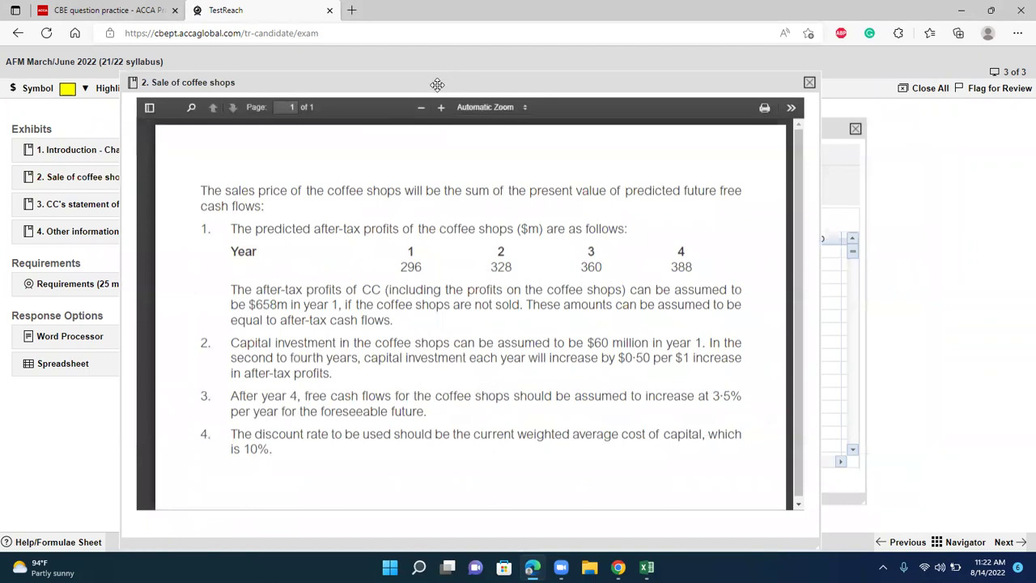
pyautogui.moveTo(444, 82); pyautogui.dragTo(879, 102)
pyautogui.moveTo(231, 128); pyautogui.dragTo(25, 133)
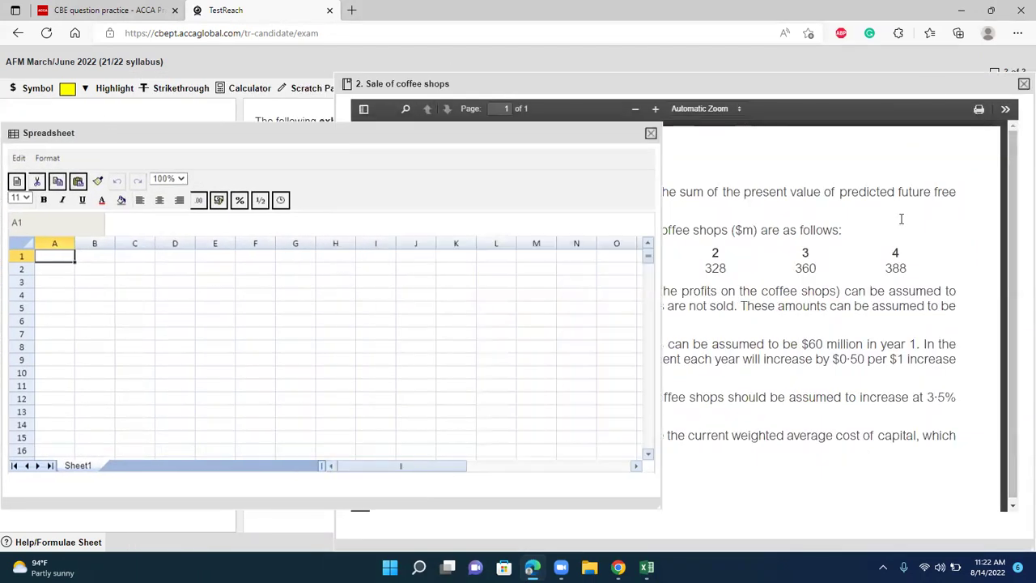
pyautogui.moveTo(907, 83); pyautogui.dragTo(790, 67)
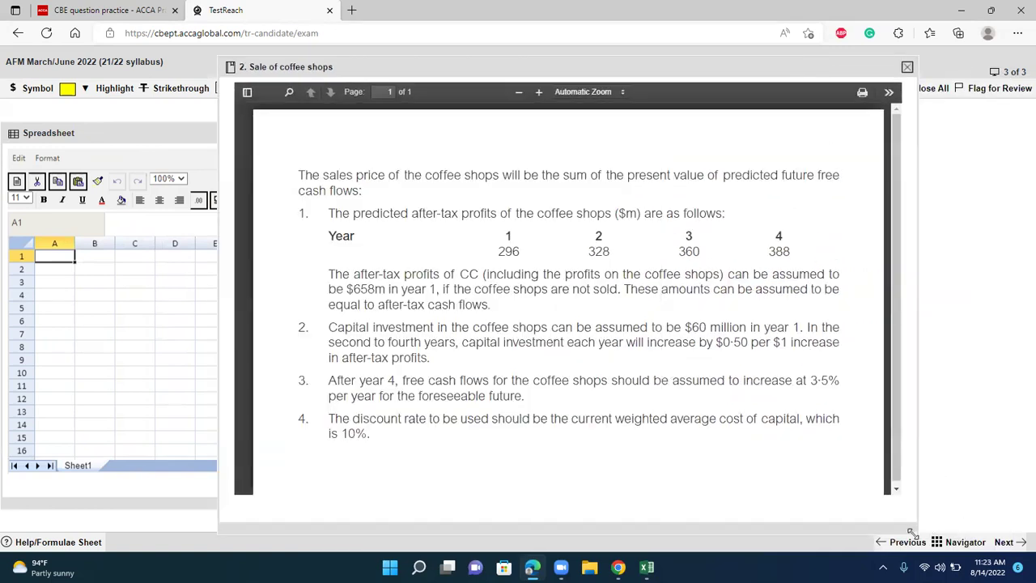
pyautogui.moveTo(914, 533); pyautogui.dragTo(717, 402)
pyautogui.moveTo(499, 65); pyautogui.dragTo(764, 86)
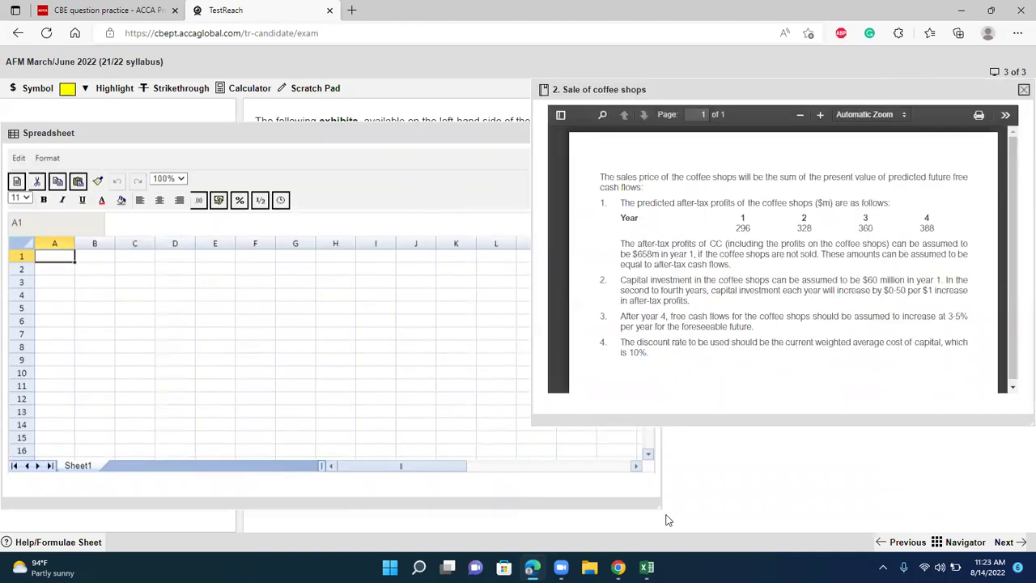
pyautogui.moveTo(660, 508); pyautogui.dragTo(528, 431)
# - Enter the heading "Part a" in cell A1 of the response spreadsheet
pyautogui.click(71, 295)
pyautogui.click(62, 257)
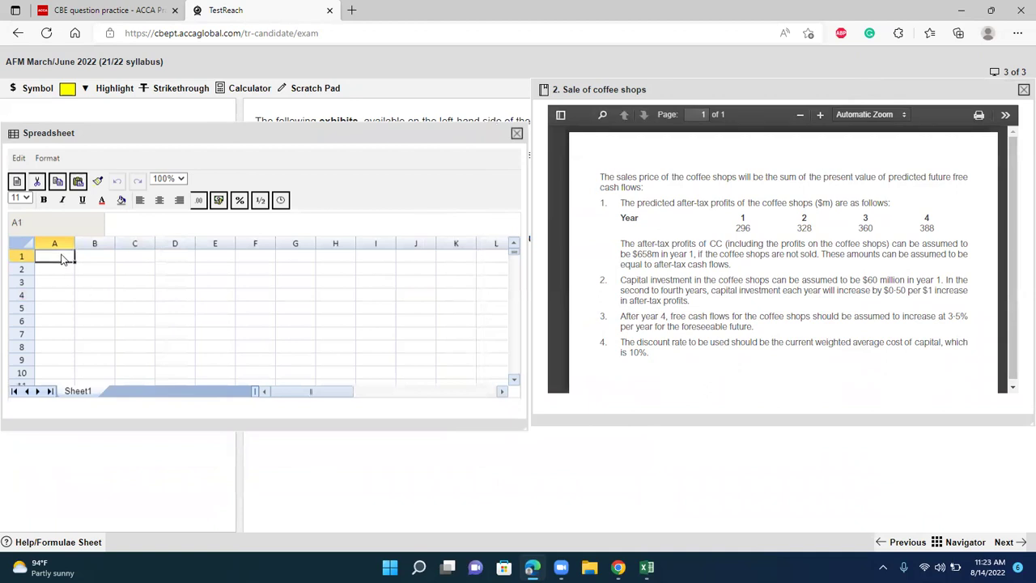
pyautogui.write('Pres')
pyautogui.press('BackSpace')
pyautogui.press('BackSpace')
pyautogui.press('BackSpace')
pyautogui.write('art a')
pyautogui.press('Return')
# - Enter "Expected Sale price of Coffee Shop" in cell A2 and make the headings in A1:A2 bold
pyautogui.write('E')
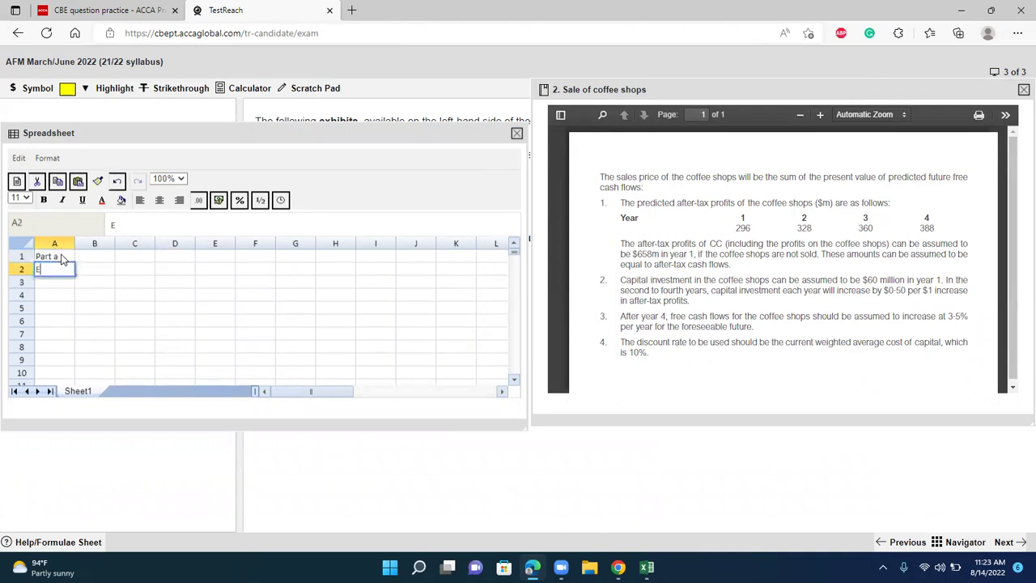
pyautogui.write('xpected Sa')
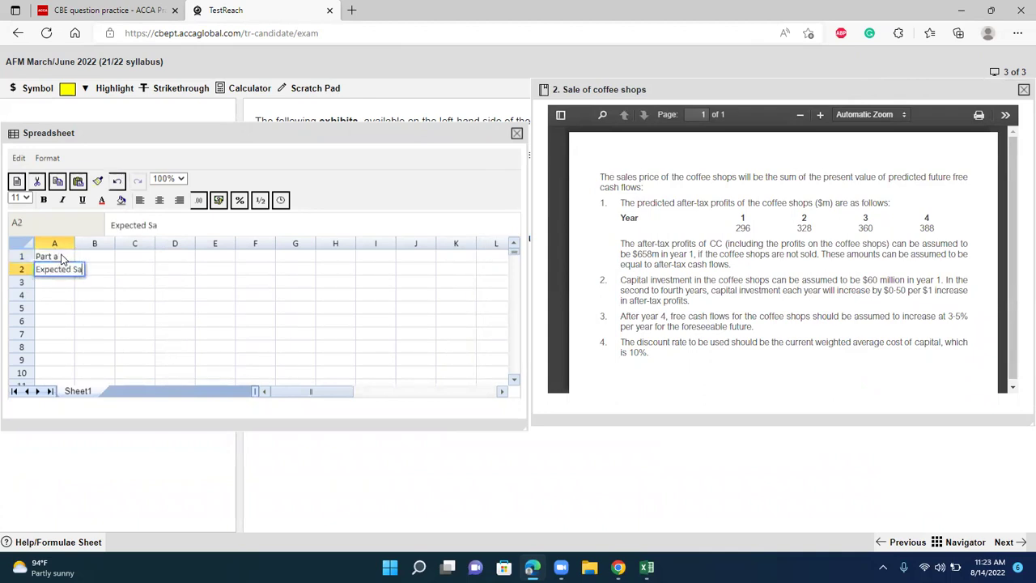
pyautogui.write('le price of')
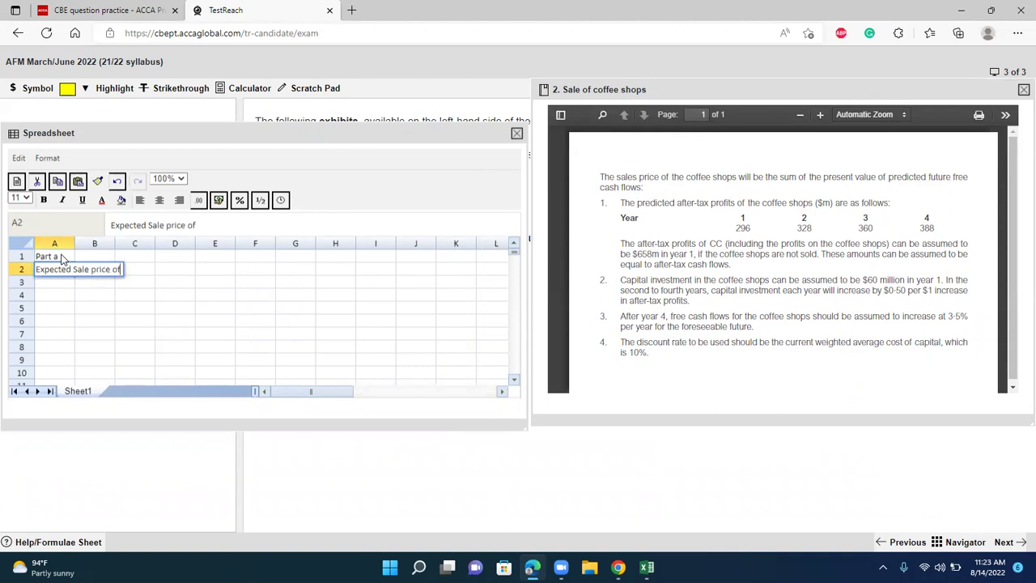
pyautogui.write(' Coffee')
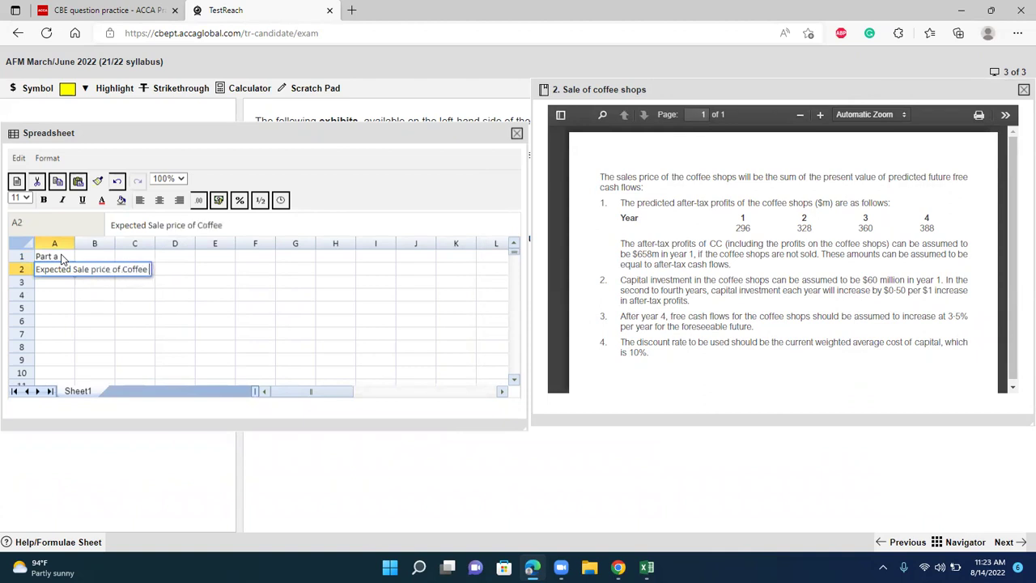
pyautogui.write(' Shop')
pyautogui.press('Return')
pyautogui.press('Up')
pyautogui.hotkey('shift', 'Up')
pyautogui.hotkey('ctrl', 'b')
pyautogui.press('Down')
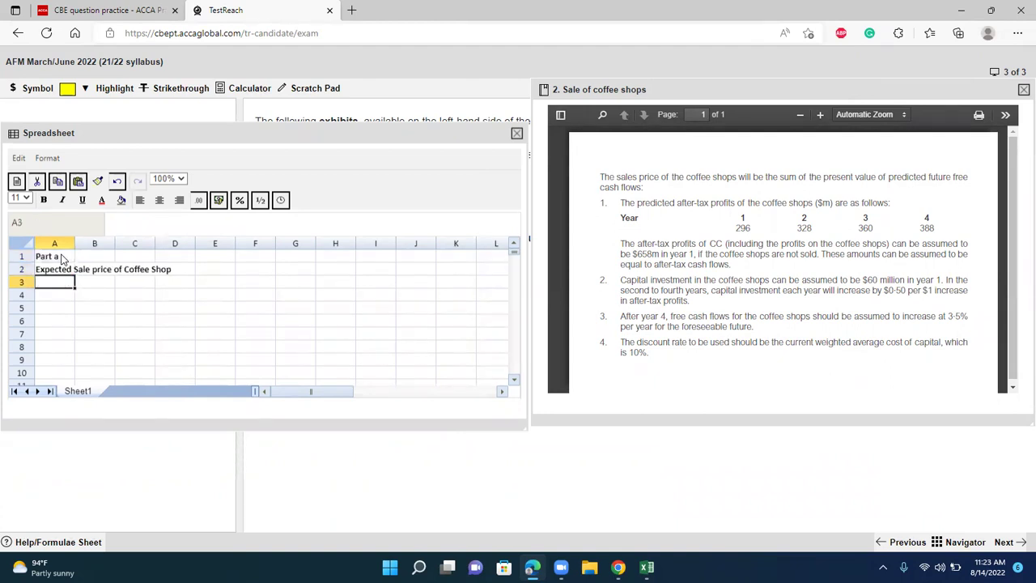
# - Enter "$m" in cell A3 and fill it across to F3
pyautogui.write('$m')
pyautogui.hotkey('shift', 'Right')
pyautogui.hotkey('shift', 'Right')
pyautogui.hotkey('shift', 'Right')
pyautogui.hotkey('shift', 'Right')
pyautogui.hotkey('shift', 'Right')
pyautogui.hotkey('ctrl', 'r')
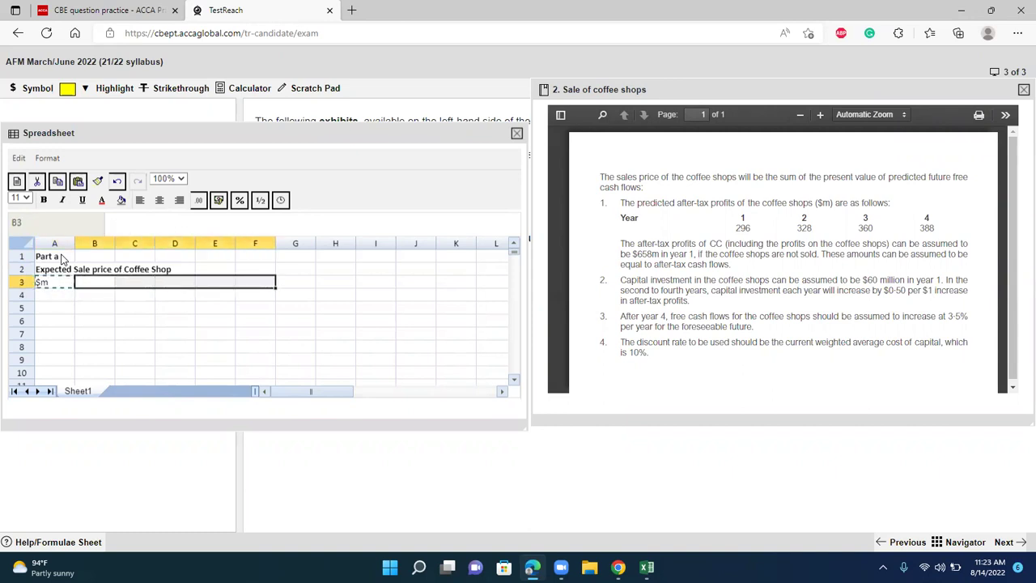
# - Enter the row label "Years" in cell A4
pyautogui.press('Down')
pyautogui.press('Left')
pyautogui.write('YEars')
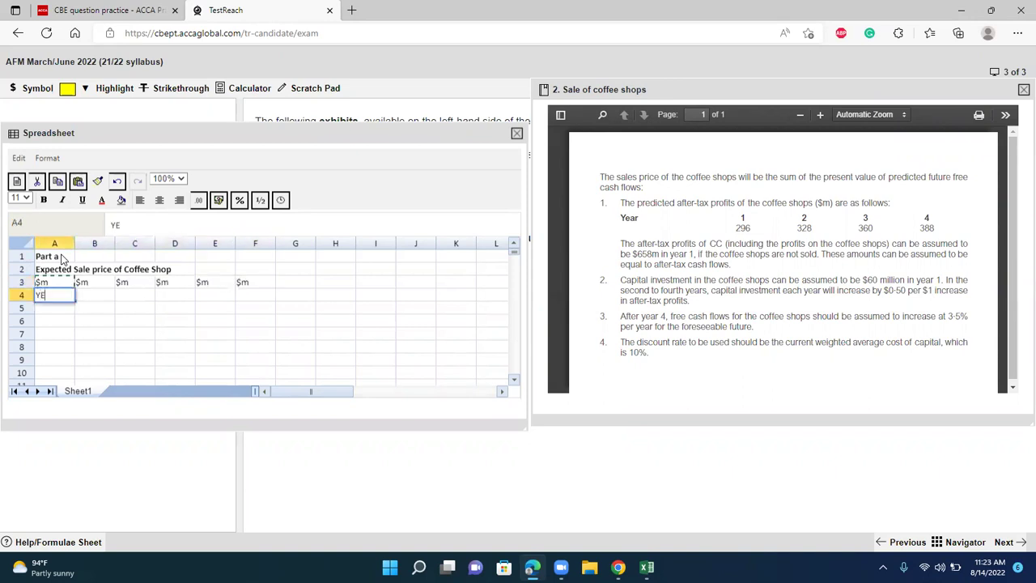
pyautogui.press('BackSpace')
pyautogui.press('BackSpace')
pyautogui.press('BackSpace')
pyautogui.press('BackSpace')
pyautogui.write('ears')
pyautogui.press('Tab')
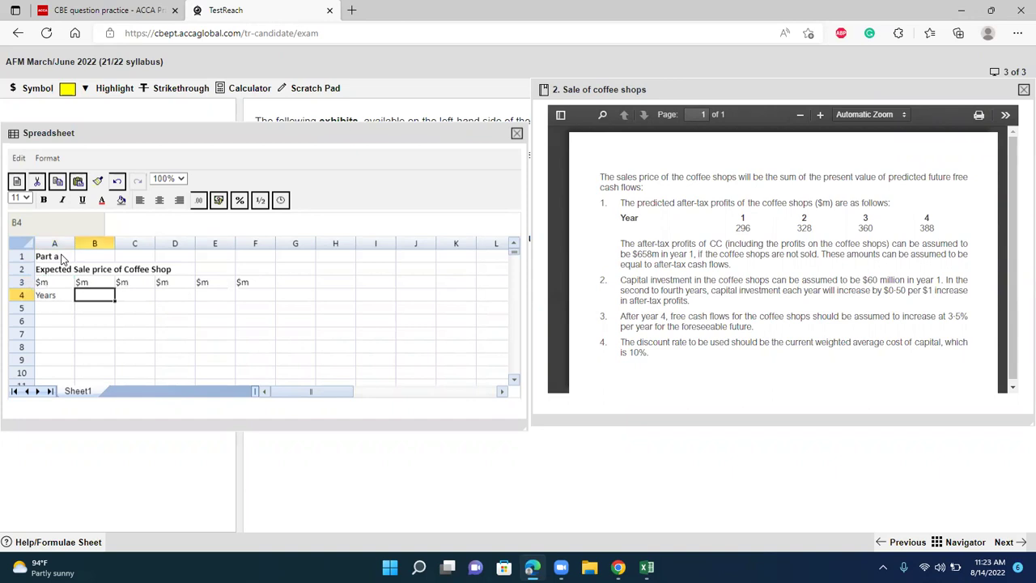
# - Enter the year headings 1, 2, 3, 4 and "5 onwards" across cells B4:F4
pyautogui.write('1')
pyautogui.press('Tab')
pyautogui.write('2')
pyautogui.press('Tab')
pyautogui.write('3')
pyautogui.press('Tab')
pyautogui.write('4')
pyautogui.press('Tab')
pyautogui.write('5 onwards')
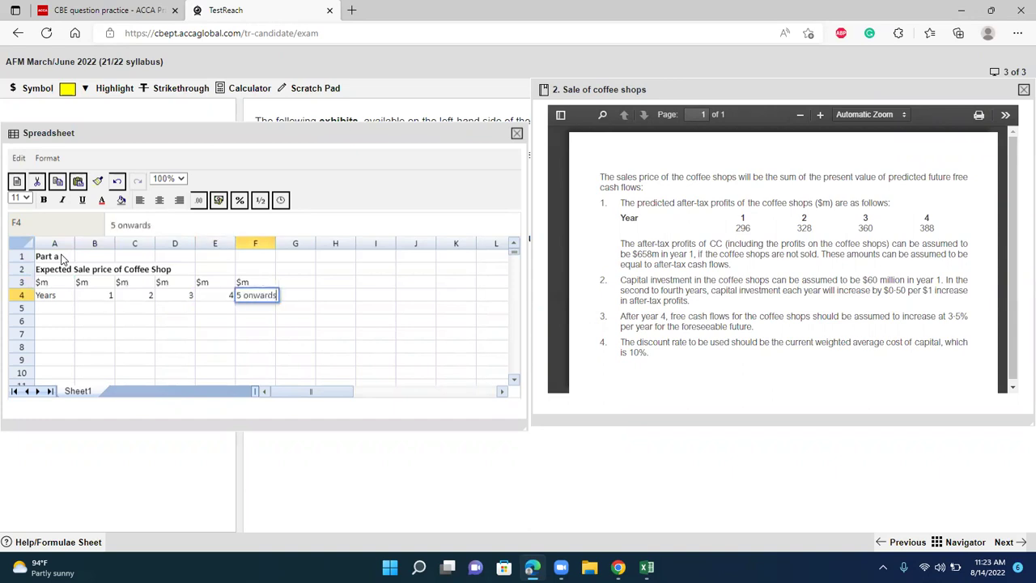
pyautogui.press('Return')
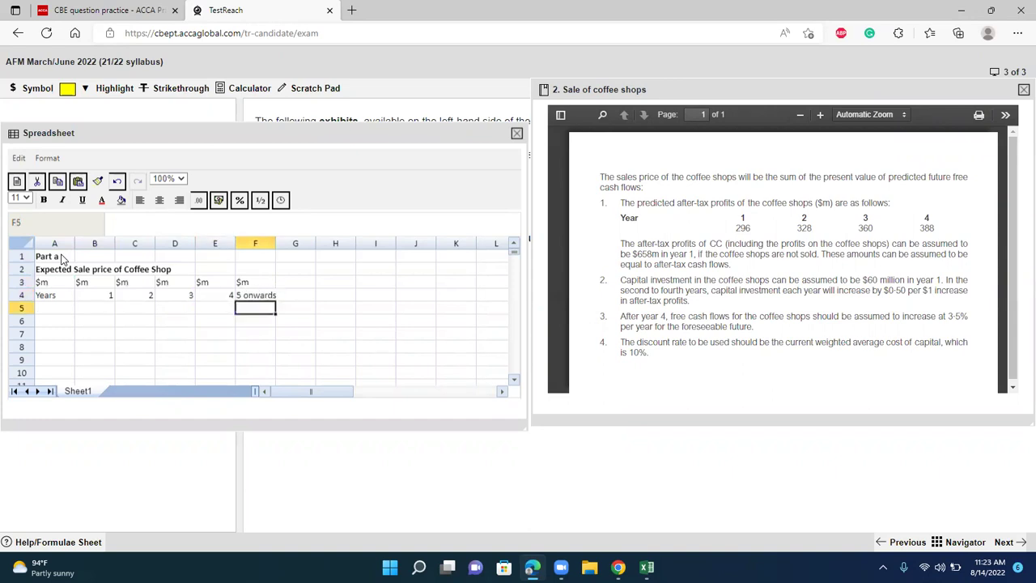
pyautogui.press('Home')
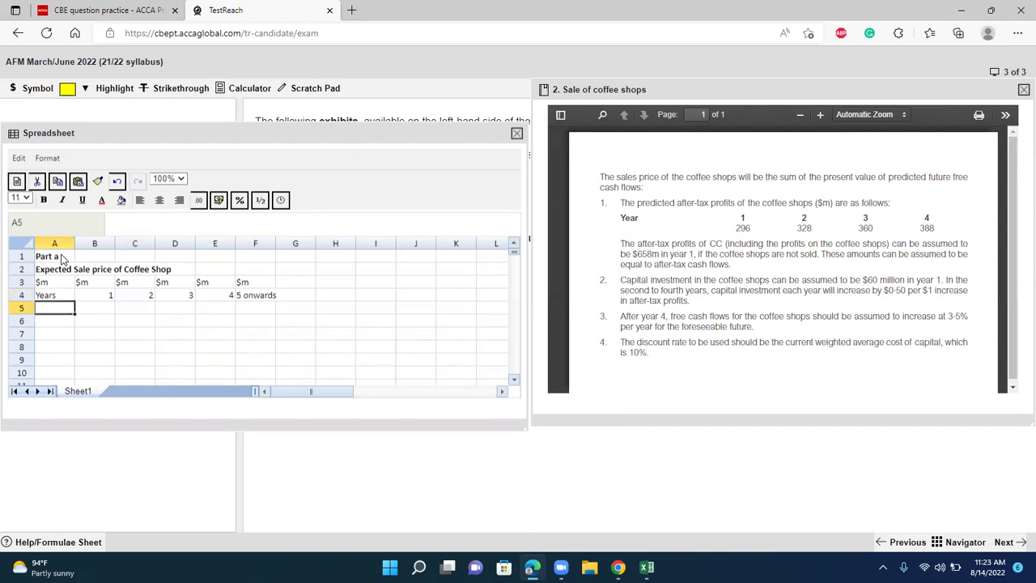
# - Enter the row label "After tax Cashflows" in cell A5 and widen column A towards the label's length
pyautogui.write('After tax C')
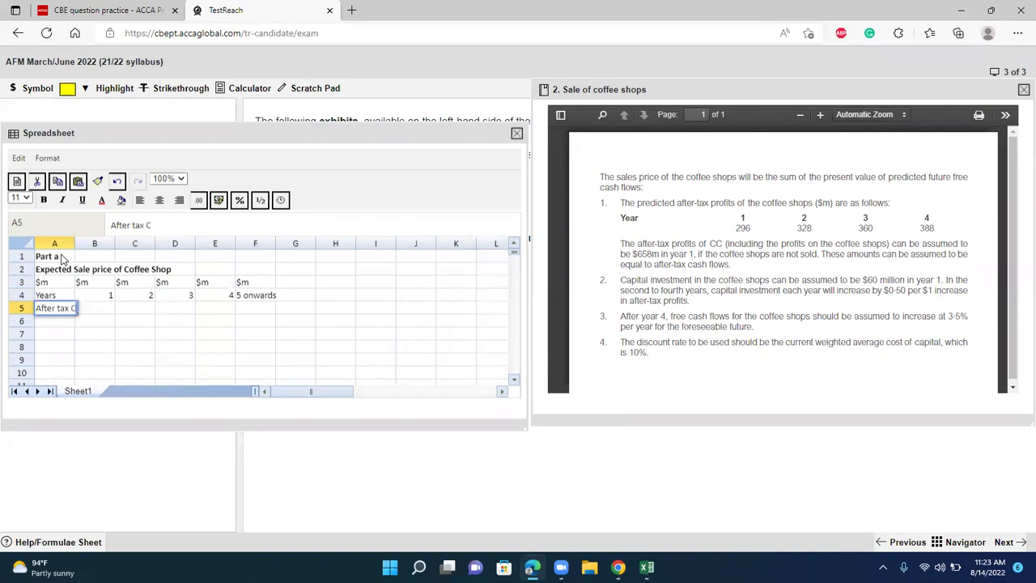
pyautogui.write('ashflows')
pyautogui.press('Return')
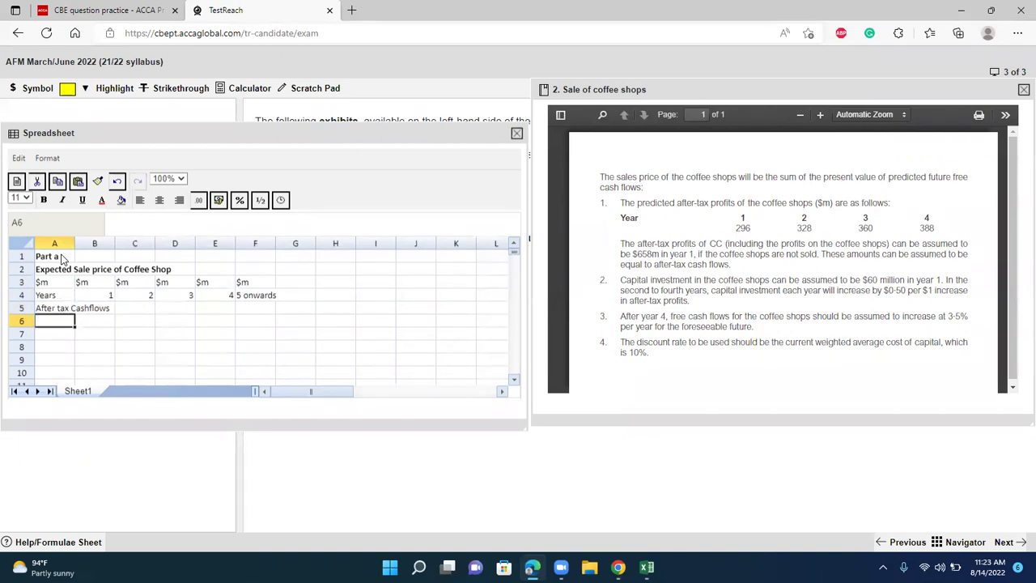
pyautogui.moveTo(74, 243); pyautogui.dragTo(107, 243)
# - Enter the after-tax cashflows 296, 328, 360 and 388 for years 1 to 4 in cells B5:E5
pyautogui.click(144, 309)
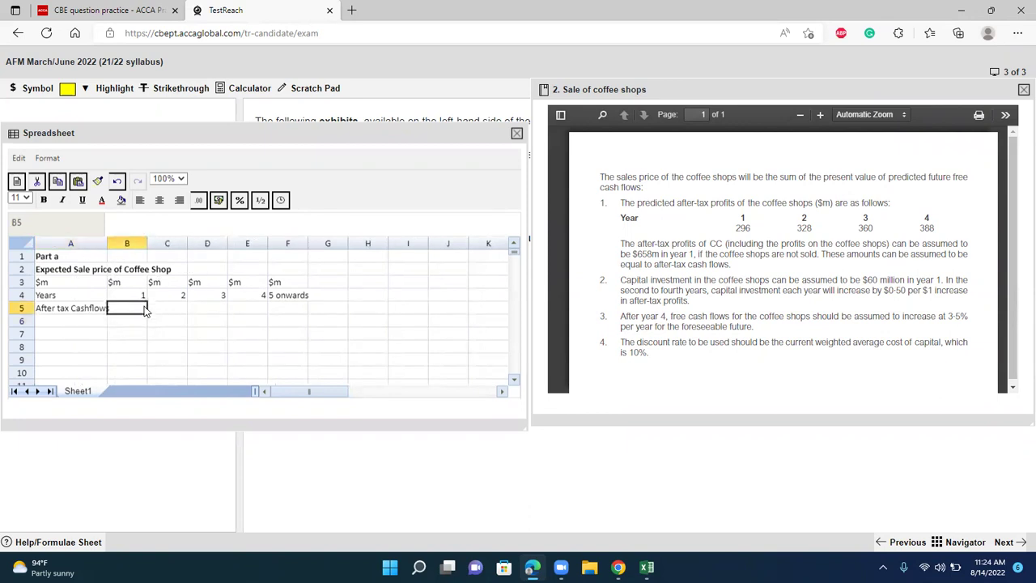
pyautogui.write('296')
pyautogui.press('Tab')
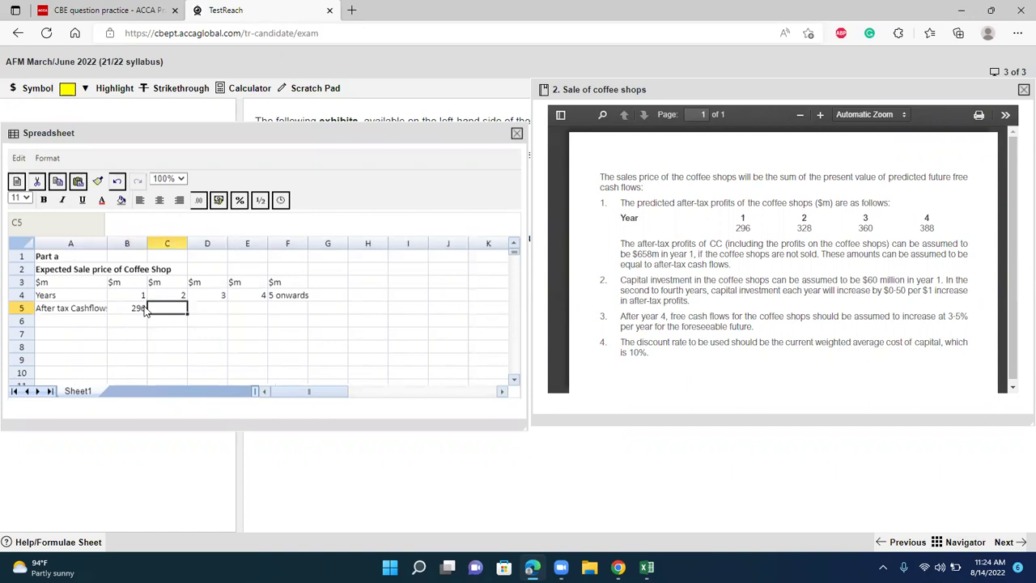
pyautogui.write('328')
pyautogui.press('Tab')
pyautogui.write('360')
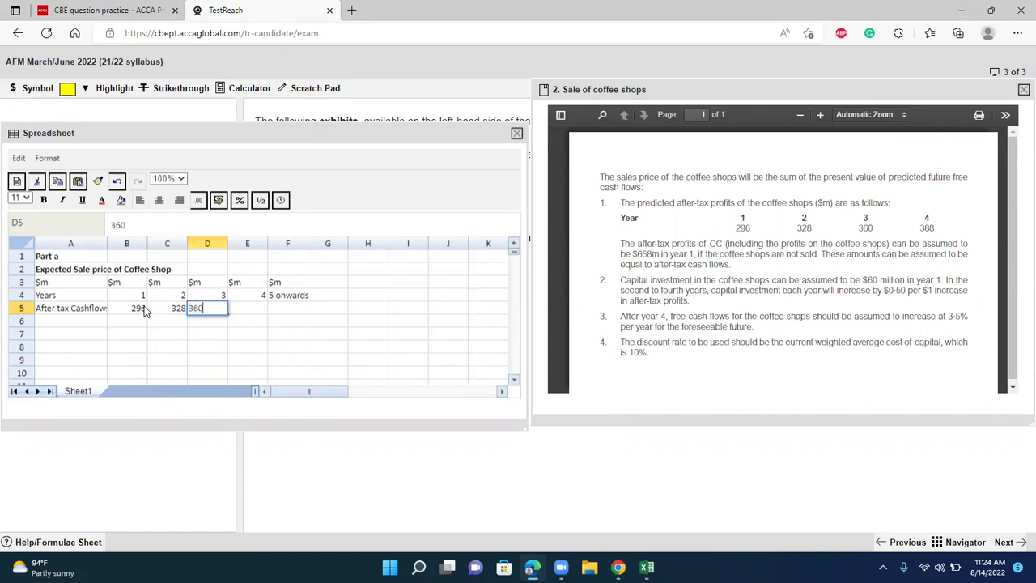
pyautogui.press('Tab')
pyautogui.write('388')
pyautogui.press('Return')
pyautogui.press('Left')
pyautogui.press('Left')
pyautogui.press('Left')
pyautogui.press('Left')
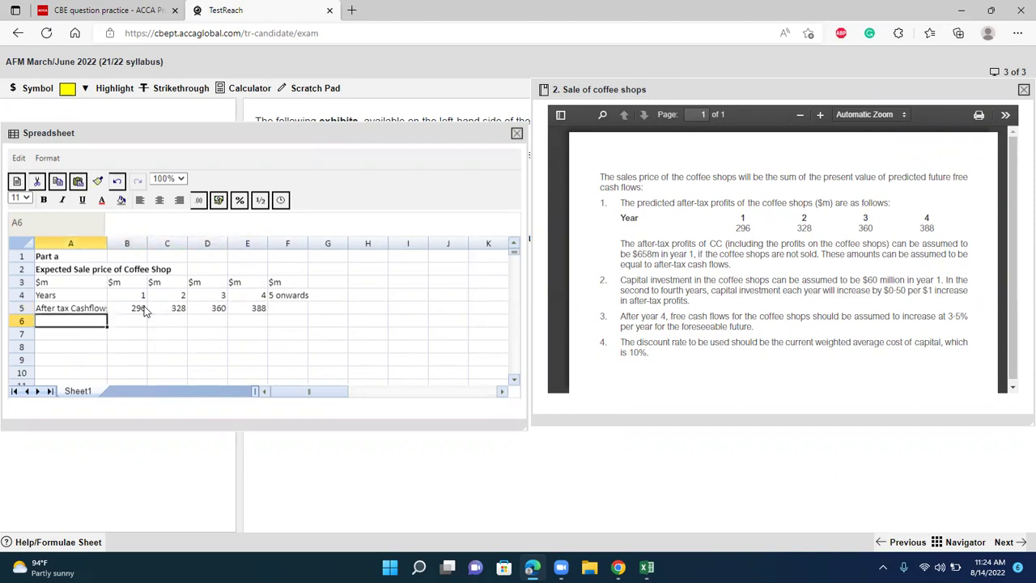
# - Label row 6 "Capex" in cell A6 and enter 60 as the year 1 capital investment in B6
pyautogui.write('Investment')
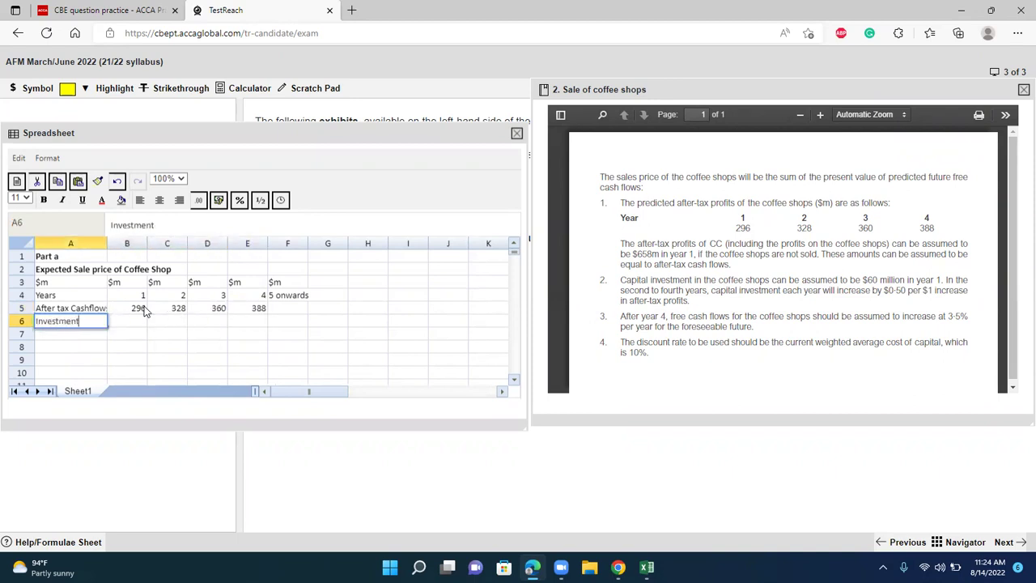
pyautogui.press('BackSpace')
pyautogui.press('BackSpace')
pyautogui.press('BackSpace')
pyautogui.press('BackSpace')
pyautogui.press('BackSpace')
pyautogui.press('BackSpace')
pyautogui.press('BackSpace')
pyautogui.press('BackSpace')
pyautogui.press('BackSpace')
pyautogui.press('BackSpace')
pyautogui.write('Capex')
pyautogui.press('Tab')
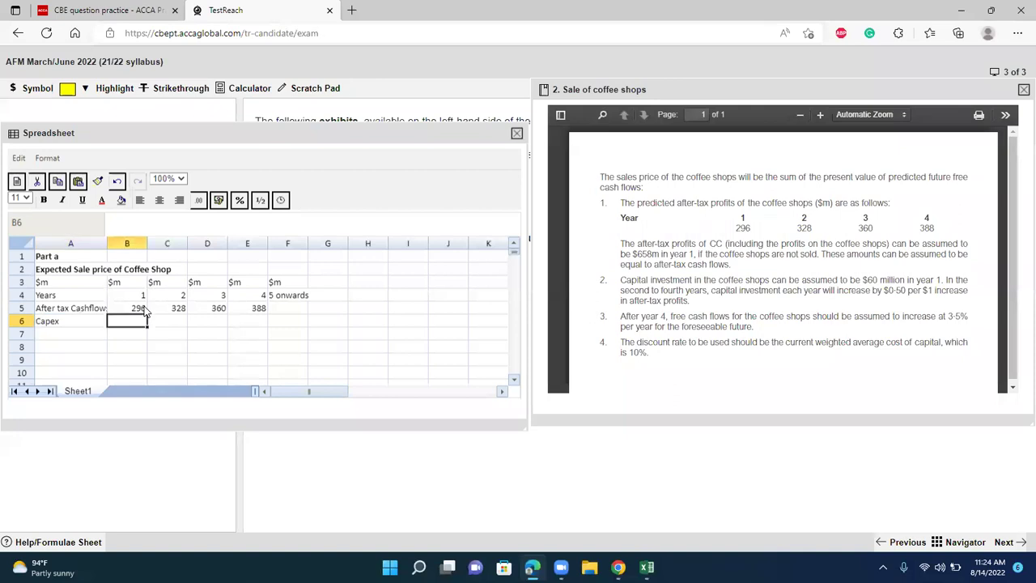
pyautogui.write('60')
# - Calculate the year 2 capex in cell C6 with the formula =B6+(C5-B5)*0.5
pyautogui.press('Tab')
pyautogui.write('=')
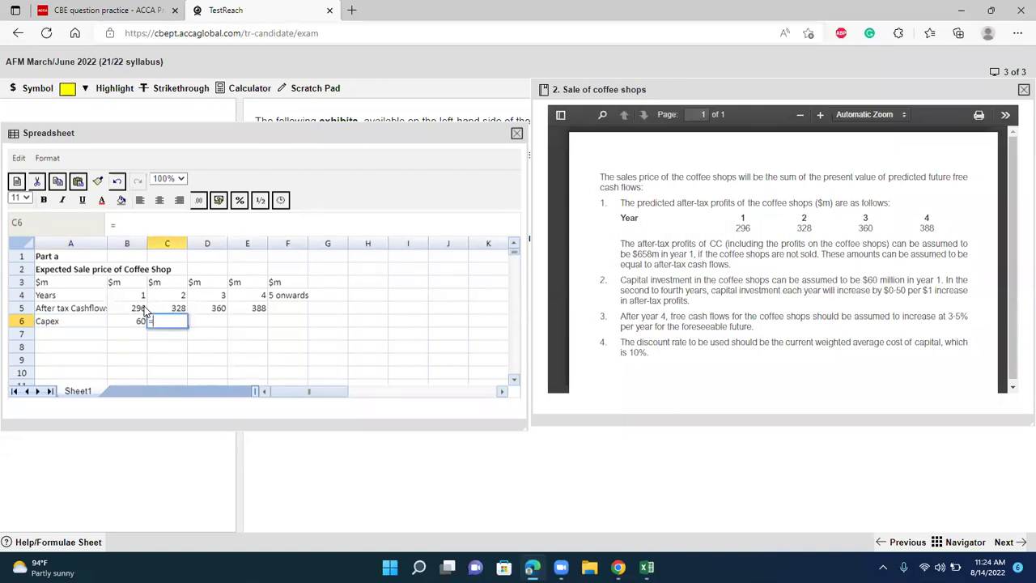
pyautogui.press('Left')
pyautogui.write('+(')
pyautogui.press('Up')
pyautogui.write('-')
pyautogui.click(144, 311)
pyautogui.write(')*0.')
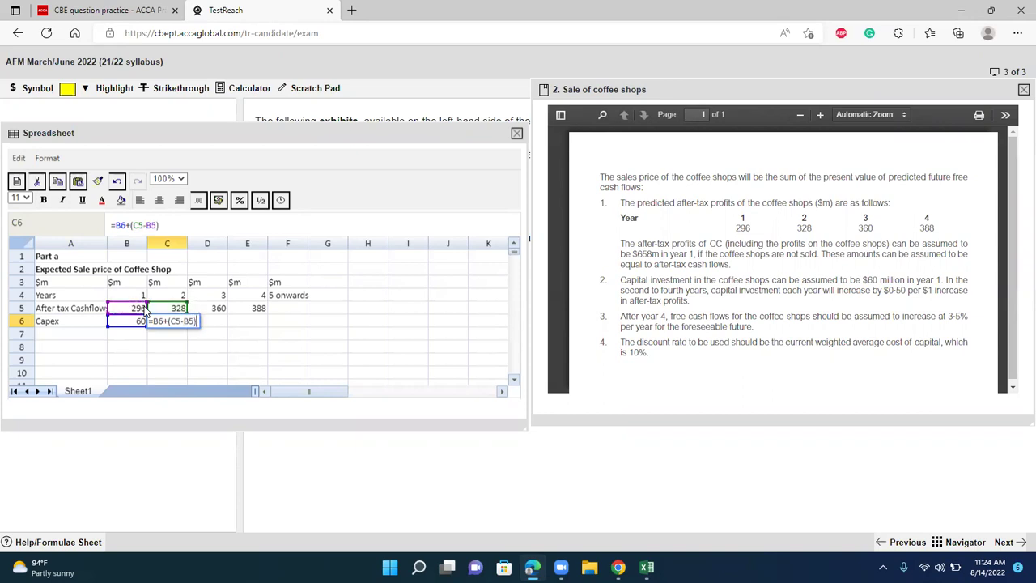
pyautogui.write('5')
pyautogui.press('Return')
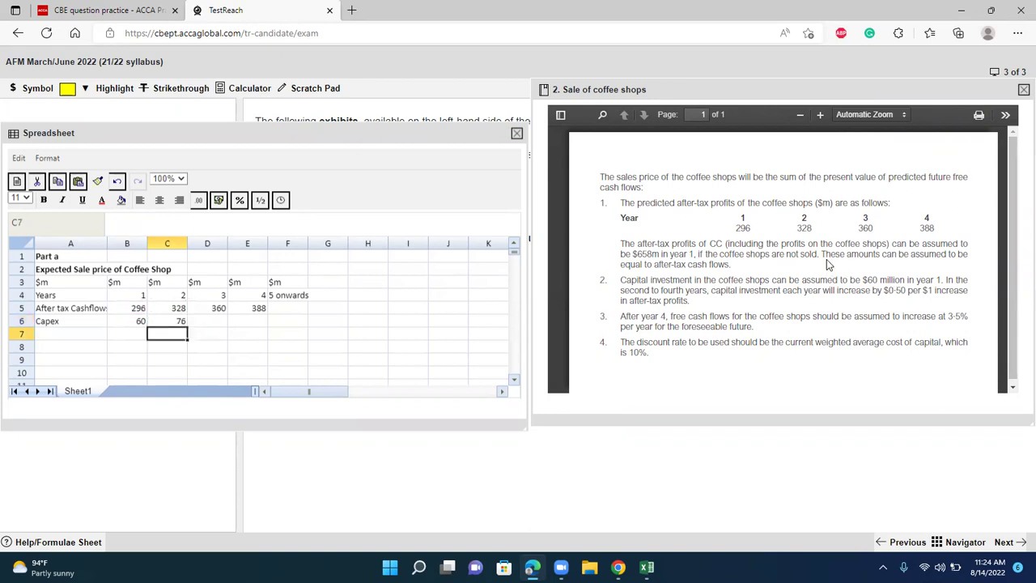
# - Review the exhibit's capital investment note against the after-tax cashflow and capex cells for years 1 and 2
pyautogui.moveTo(624, 286)
pyautogui.mouseDown()
pyautogui.moveTo(679, 291)
pyautogui.moveTo(705, 277)
pyautogui.moveTo(633, 280)
pyautogui.mouseUp()
pyautogui.click(685, 293)
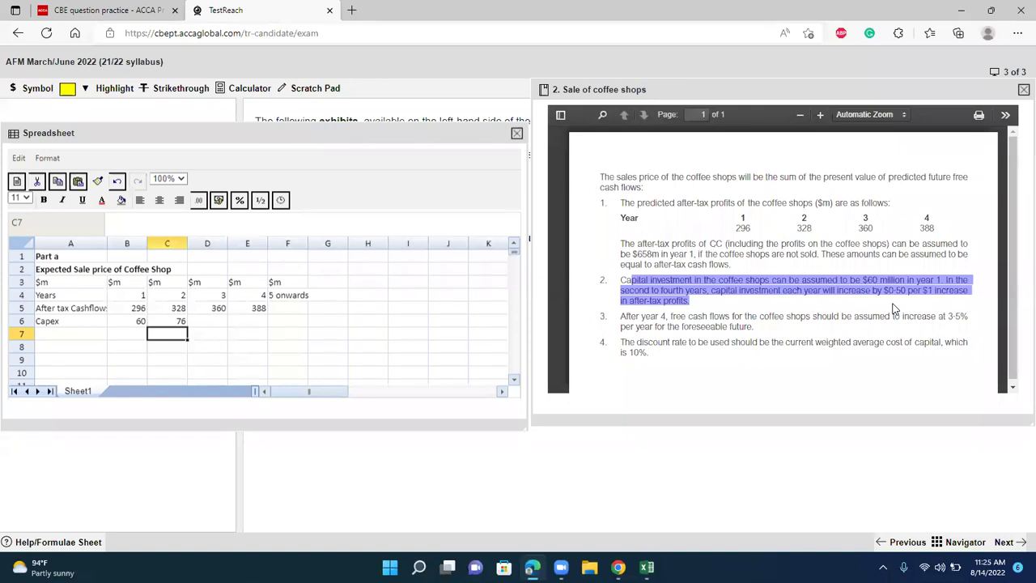
pyautogui.click(185, 310)
pyautogui.click(137, 312)
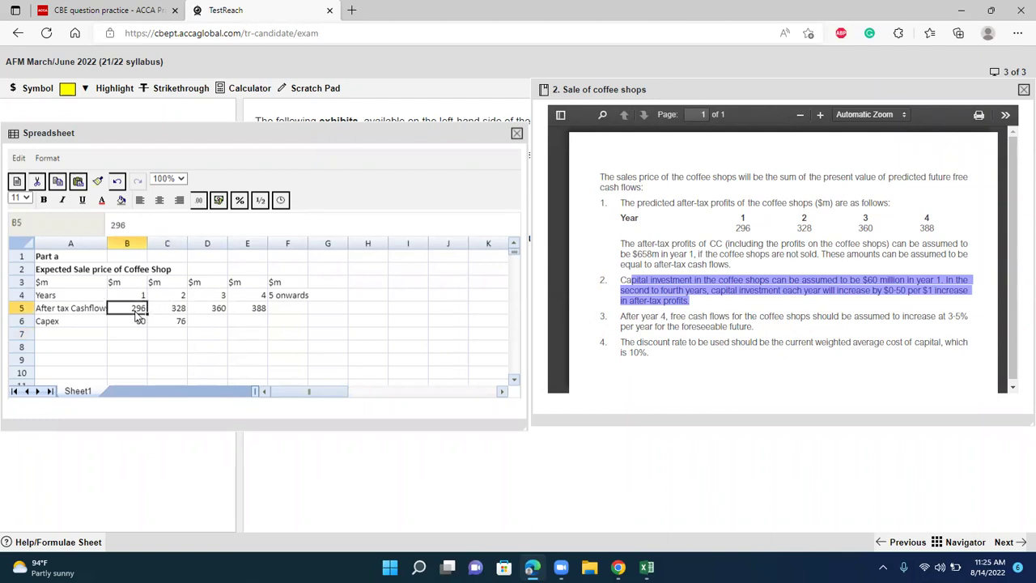
pyautogui.click(182, 324)
pyautogui.click(139, 327)
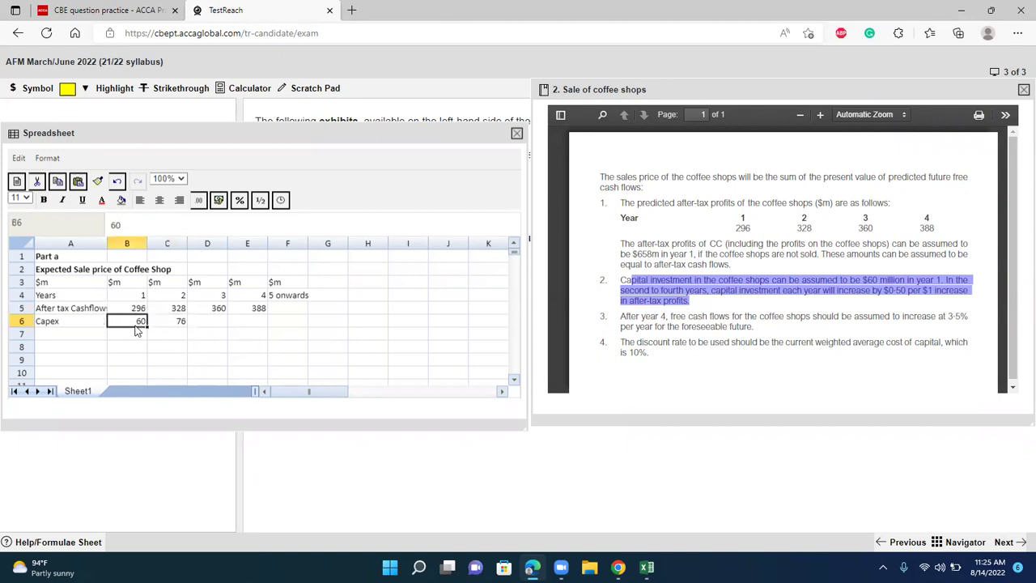
# - Copy the year 2 capex formula from C6 across to D6:E6 for years 3 and 4
pyautogui.click(169, 325)
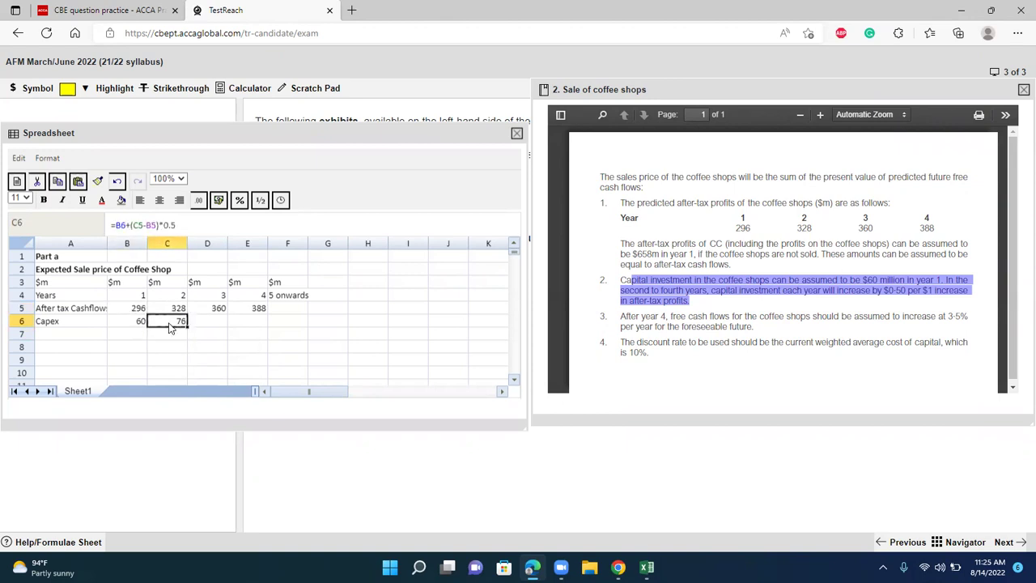
pyautogui.hotkey('ctrl', 'c')
pyautogui.press('Right')
pyautogui.hotkey('shift', 'Right')
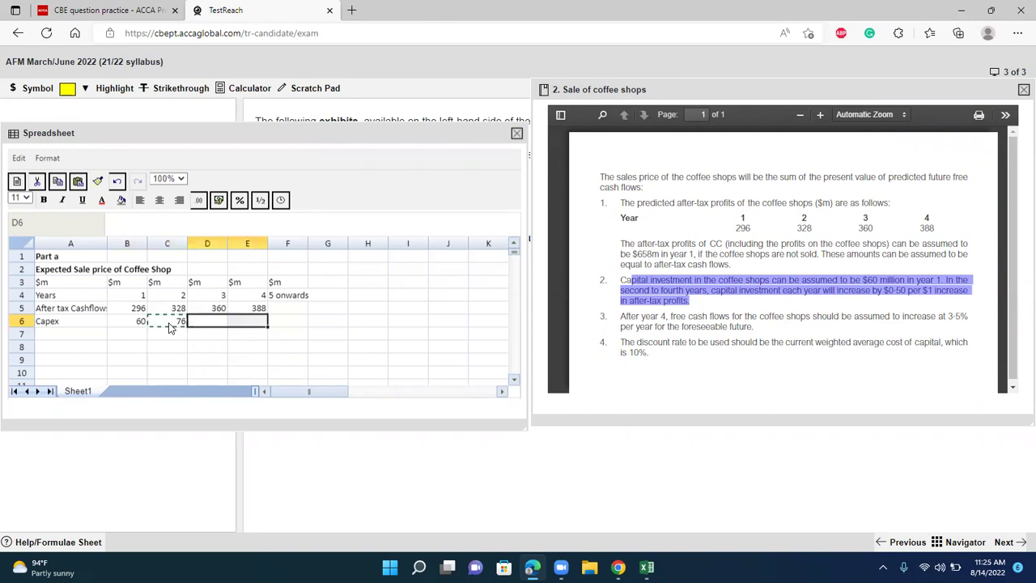
pyautogui.hotkey('ctrl', 'v')
pyautogui.press('Escape')
# - Label cell A7 "Free cashflows" and calculate the year 1 figure in B7 as =B5-B6
pyautogui.click(79, 341)
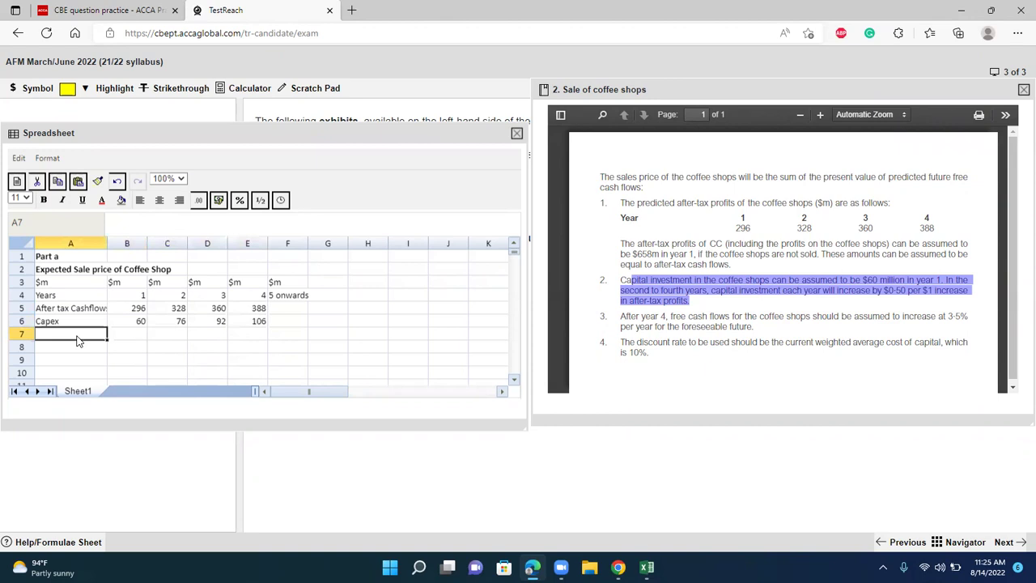
pyautogui.write('Free cashflows')
pyautogui.press('Tab')
pyautogui.write('=')
pyautogui.press('Up')
pyautogui.press('Up')
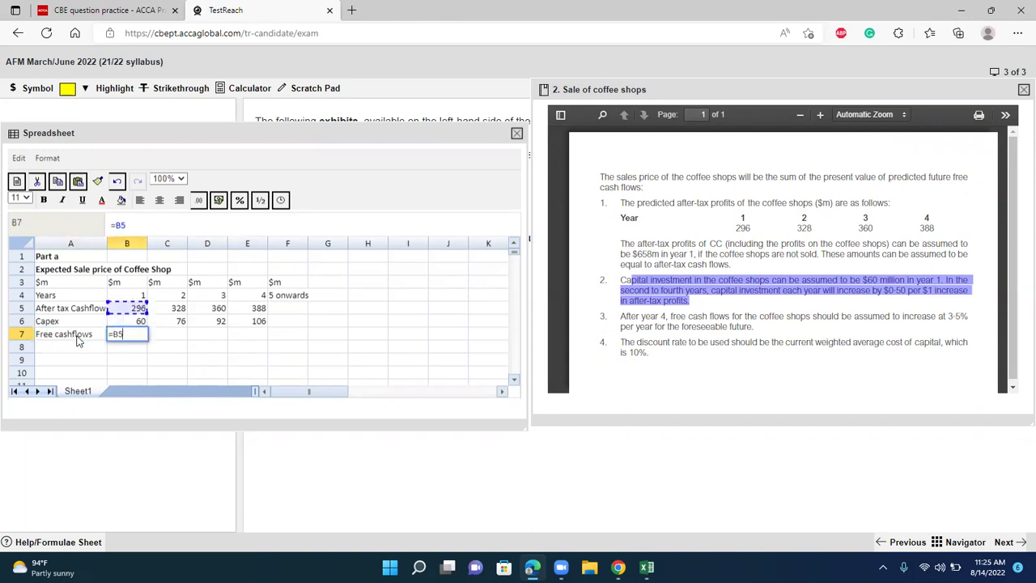
pyautogui.write('-')
pyautogui.press('Up')
pyautogui.press('Return')
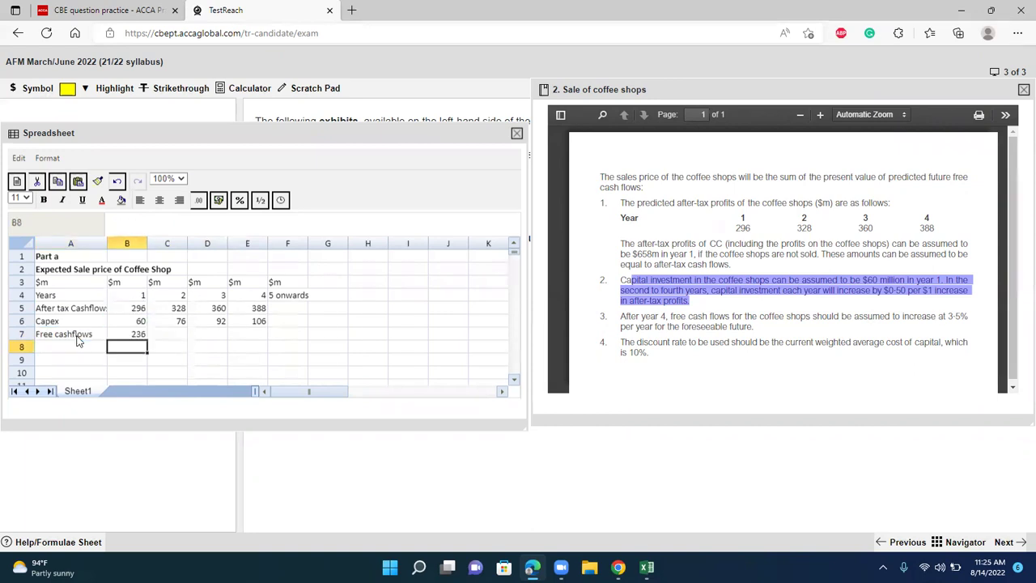
# - Copy the free cashflow formula from B7 across to C7:E7 for years 2 to 4
pyautogui.hotkey('ctrl', 'c')
pyautogui.press('Right')
pyautogui.hotkey('shift', 'Right')
pyautogui.hotkey('shift', 'Right')
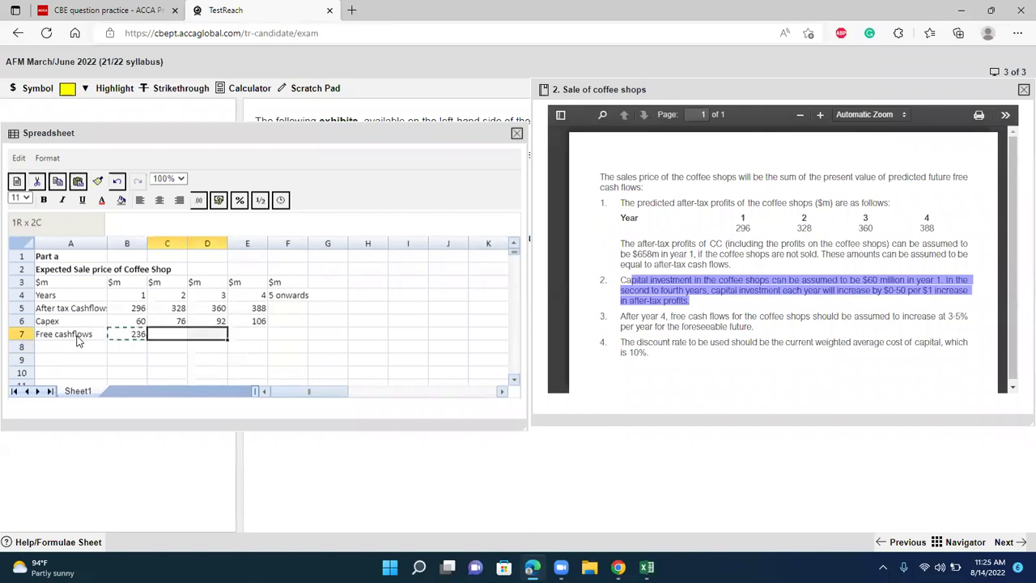
pyautogui.hotkey('ctrl', 'v')
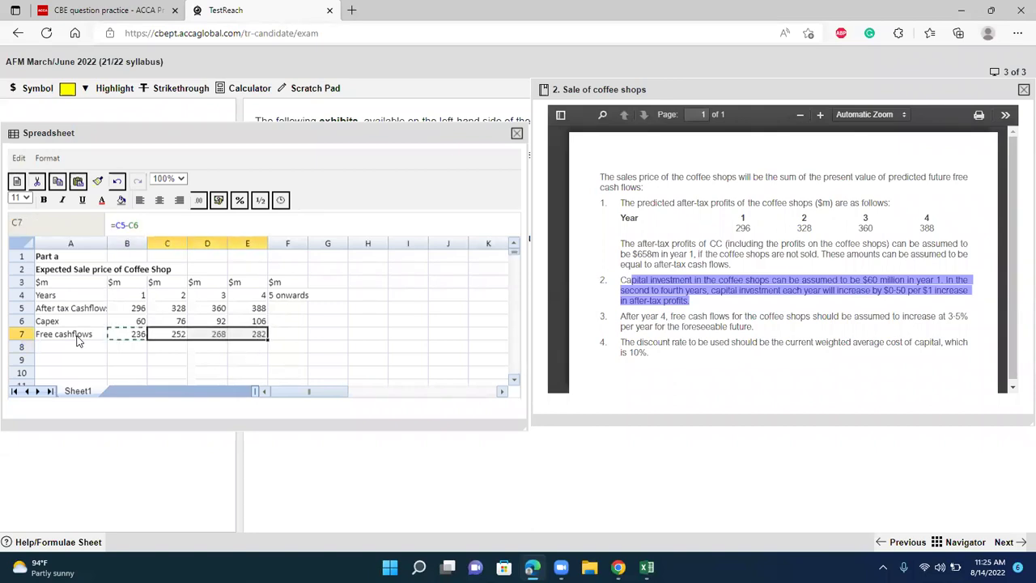
pyautogui.scroll(-2, 76, 340)
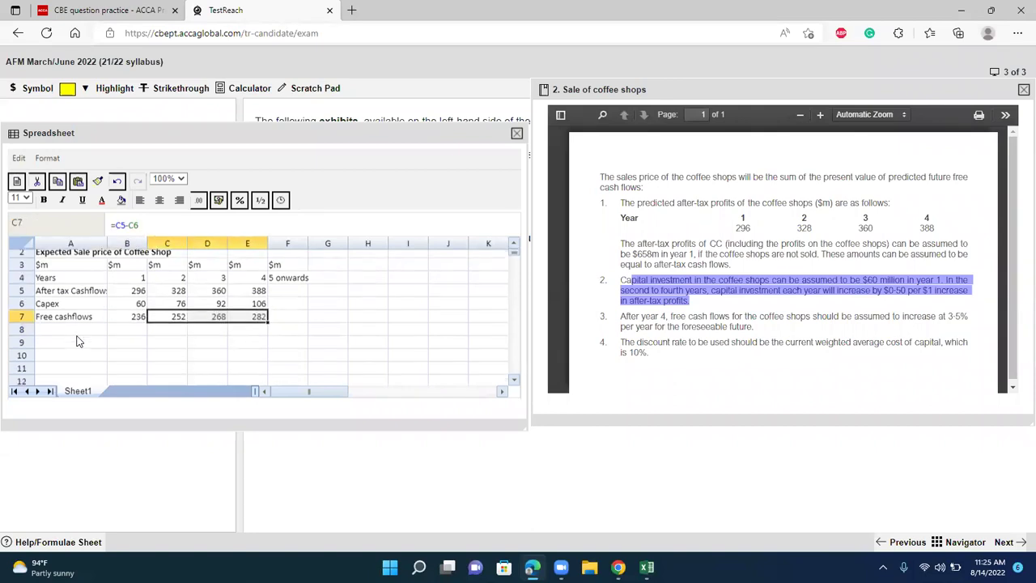
# - Enter the row label "PV of first 4 years" in cell A8
pyautogui.press('Down')
pyautogui.press('Left')
pyautogui.press('Left')
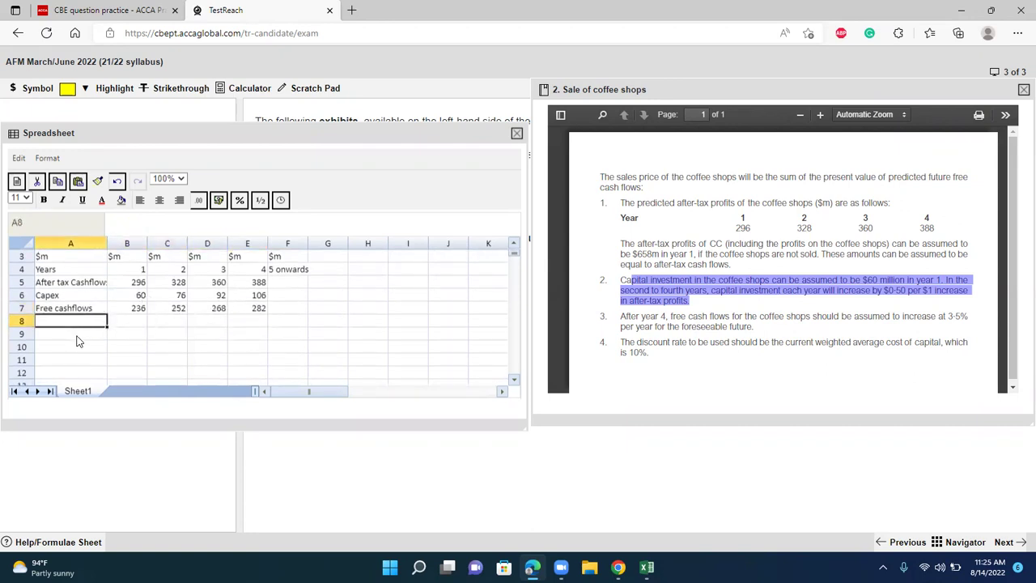
pyautogui.write('Pv of')
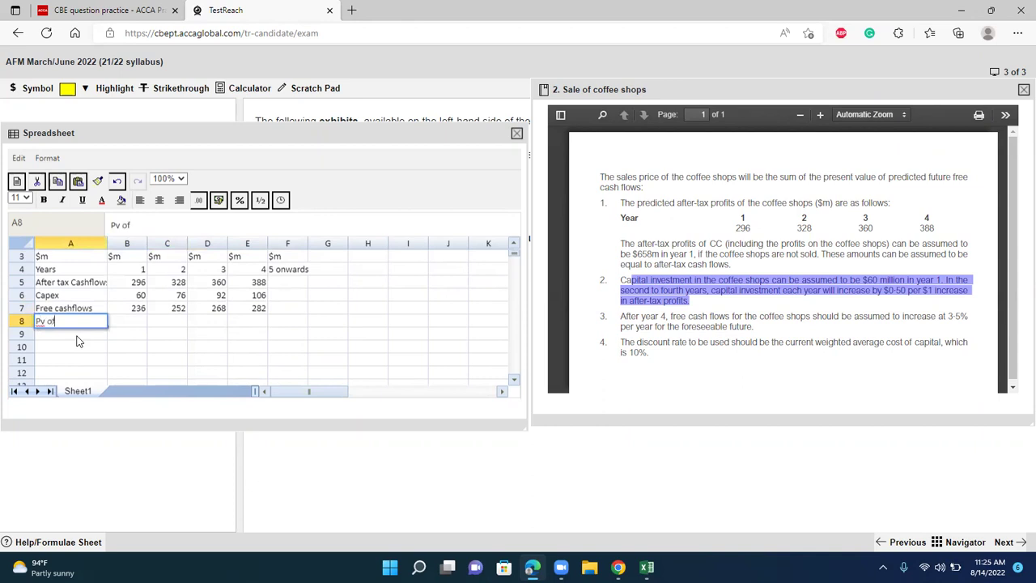
pyautogui.press('BackSpace')
pyautogui.press('BackSpace')
pyautogui.press('BackSpace')
pyautogui.press('BackSpace')
pyautogui.write('B')
pyautogui.press('BackSpace')
pyautogui.write('V of first 4 years')
# - Calculate the present value in B8 with =NPV(10%,B7:E7) and format the cell as 0.00
pyautogui.press('Tab')
pyautogui.write('=np')
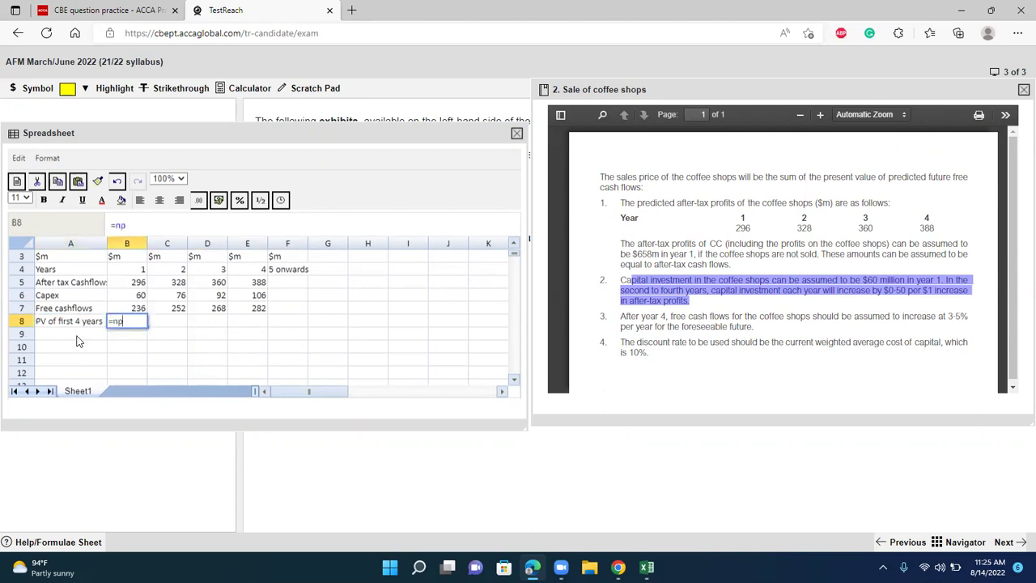
pyautogui.write('v(10%,')
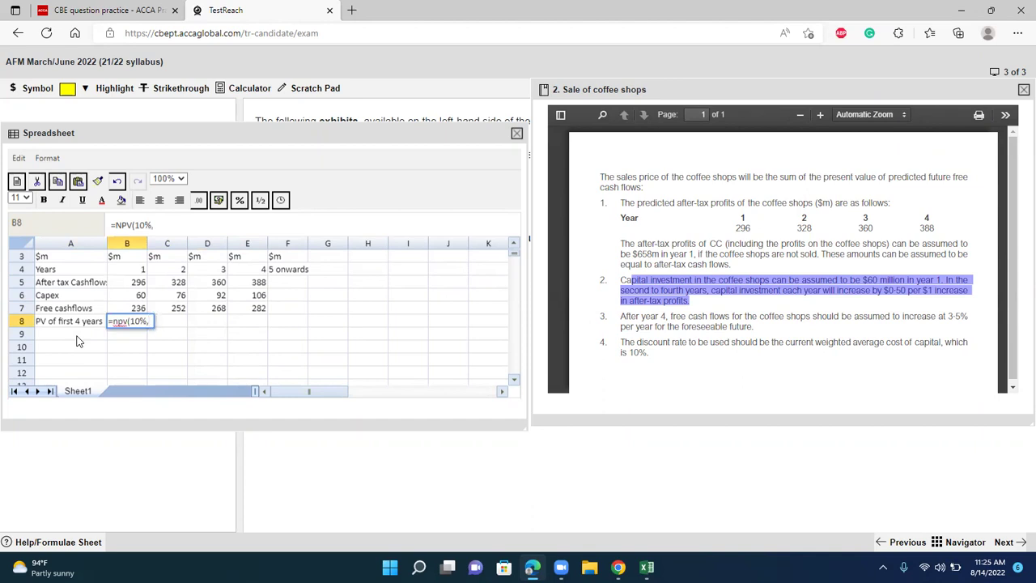
pyautogui.press('Up')
pyautogui.hotkey('shift', 'Right')
pyautogui.hotkey('shift', 'Right')
pyautogui.hotkey('shift', 'Right')
pyautogui.write(')')
pyautogui.press('Return')
pyautogui.press('Up')
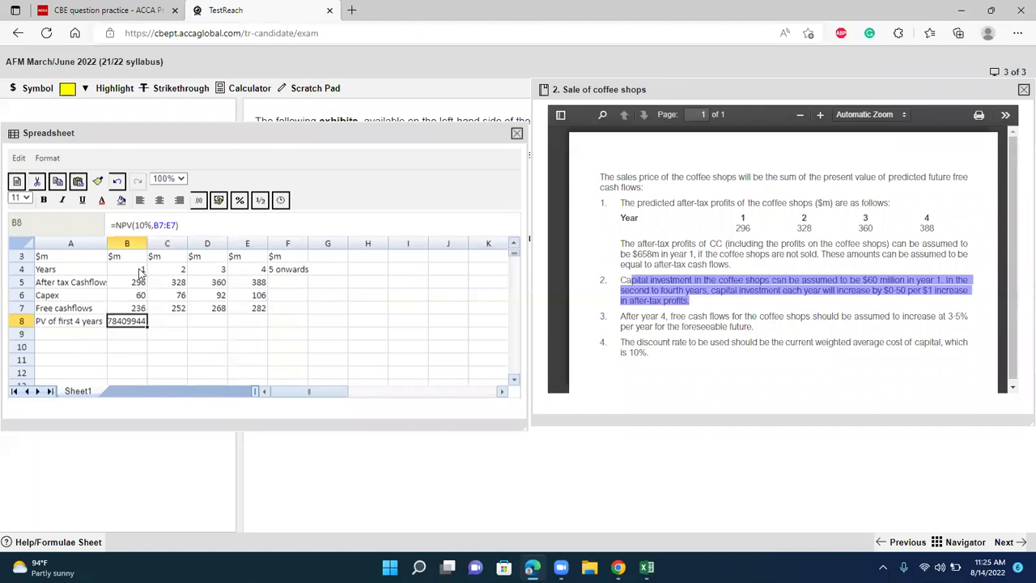
pyautogui.click(203, 201)
pyautogui.click(222, 254)
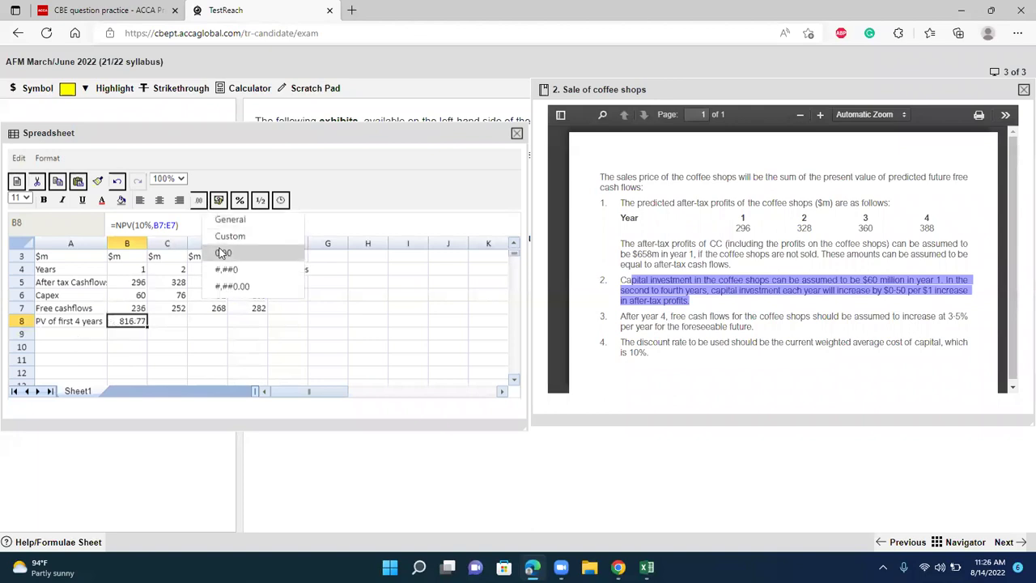
# - Enter the row label "Pv of cashflows beyond 4 years" in cell A9 and widen column A
pyautogui.click(85, 339)
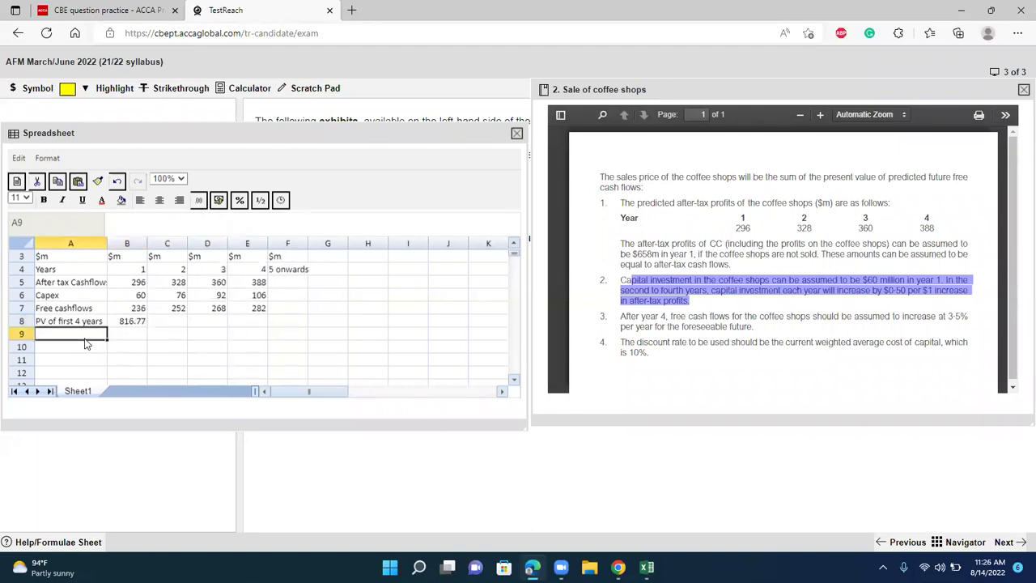
pyautogui.write('Pv of cashflows beyond 4 years')
pyautogui.press('Return')
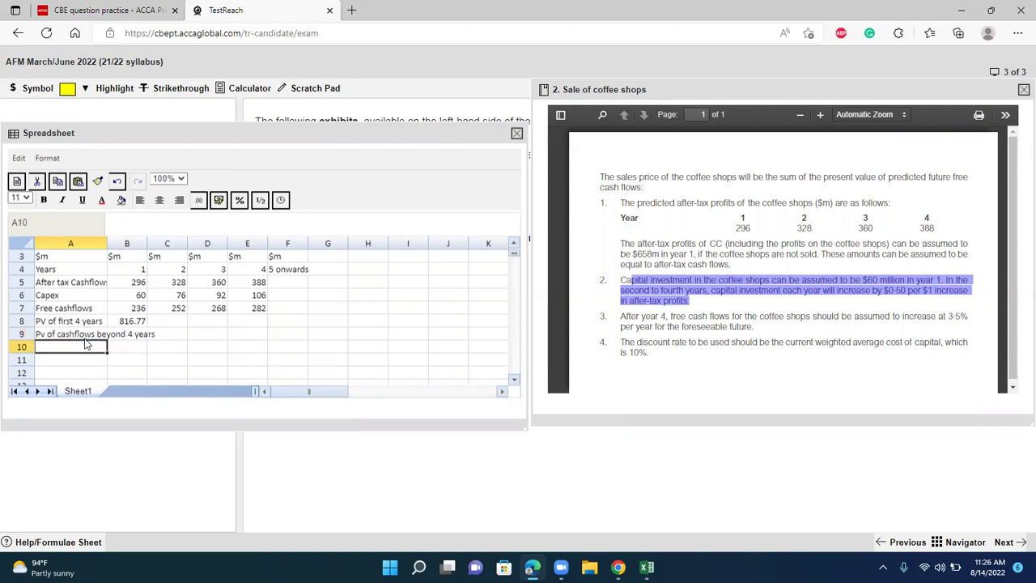
pyautogui.moveTo(106, 243); pyautogui.dragTo(143, 243)
# - Calculate the value of cashflows beyond year 4 in B9 as E7*1.035/(10%-3.5%), discounted back four years at 10%
pyautogui.click(171, 340)
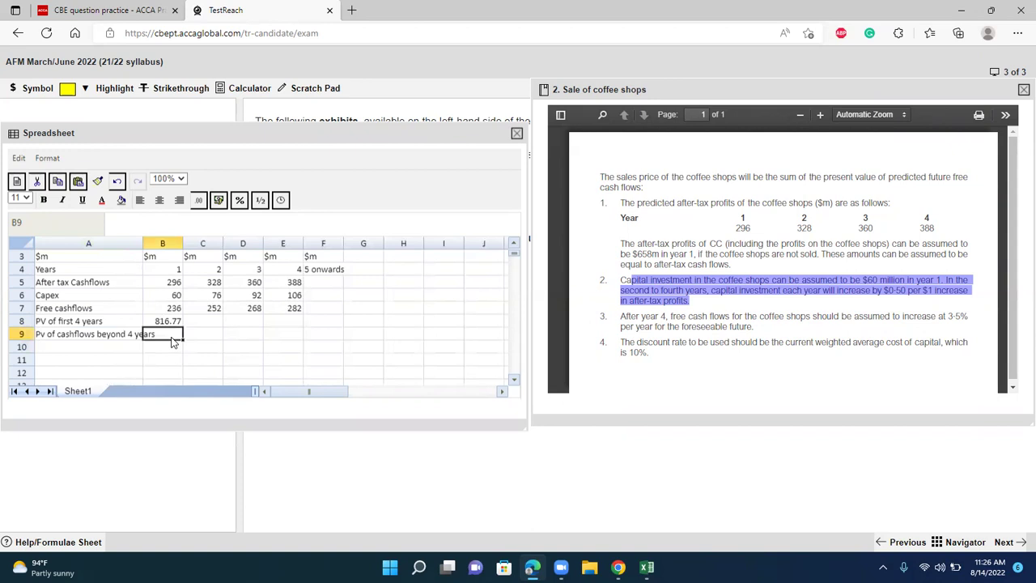
pyautogui.write('=282')
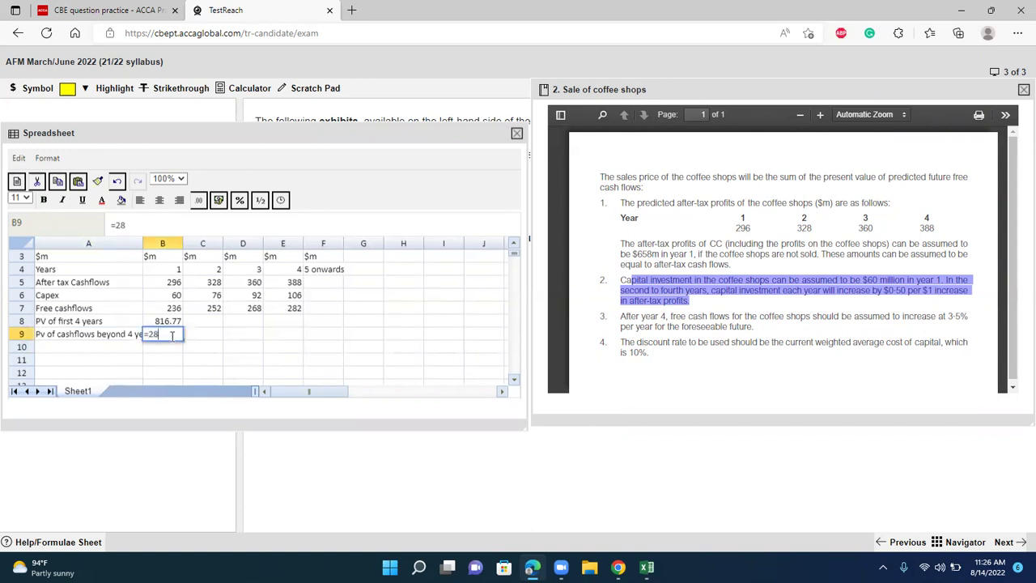
pyautogui.press('BackSpace')
pyautogui.press('BackSpace')
pyautogui.click(298, 312)
pyautogui.write('*1.035')
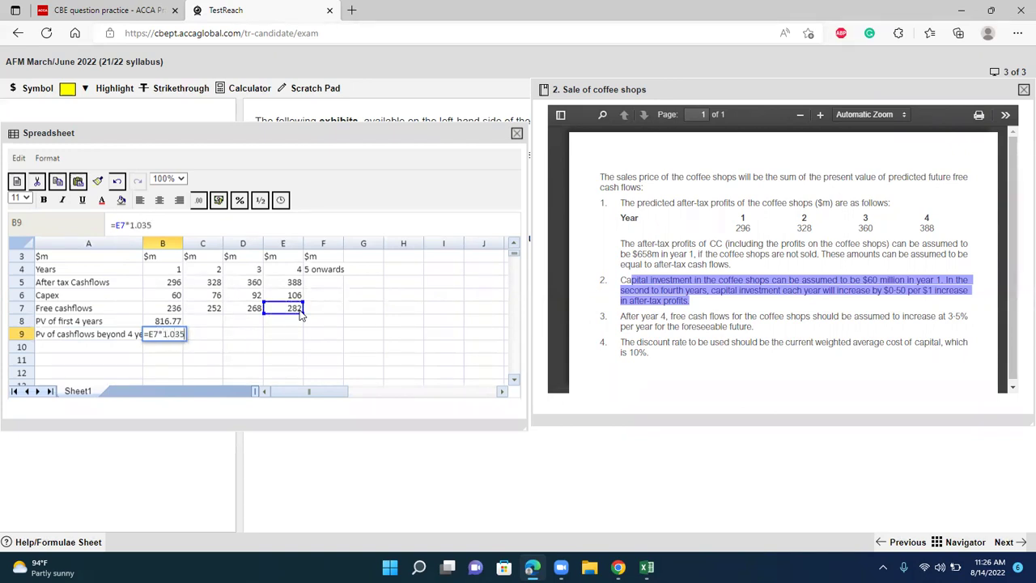
pyautogui.write('/(10%-3.5%)')
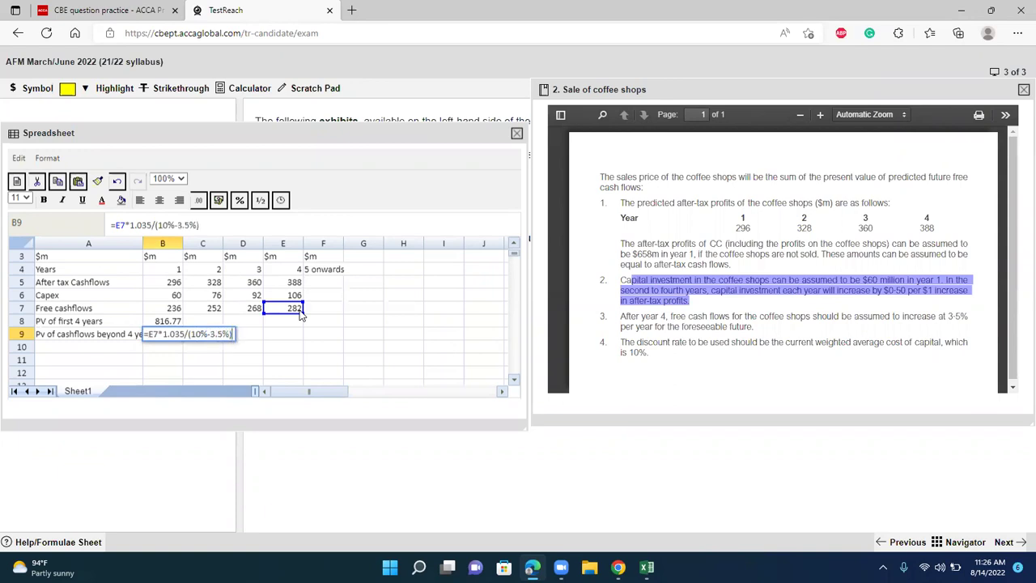
pyautogui.write('*1.00^-4')
pyautogui.press('Return')
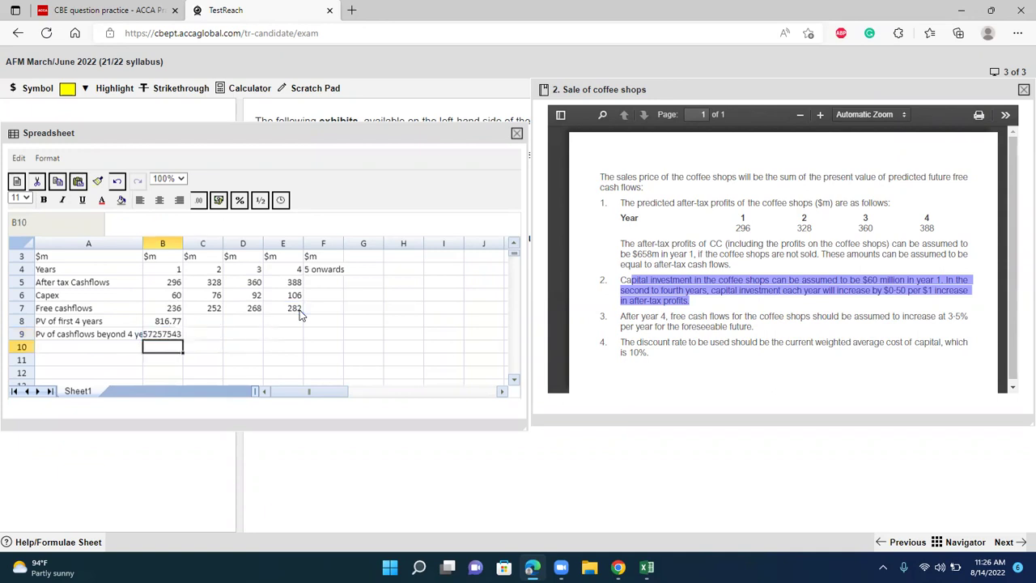
# - Format the present value of cashflows beyond 4 years in B9 as 0.00
pyautogui.press('Up')
pyautogui.click(198, 200)
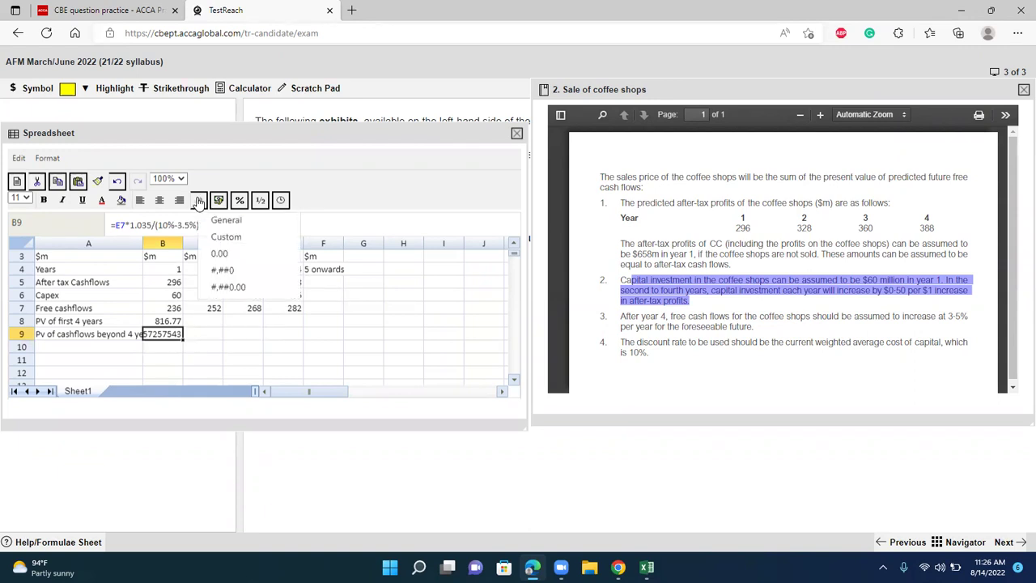
pyautogui.click(220, 254)
pyautogui.click(163, 361)
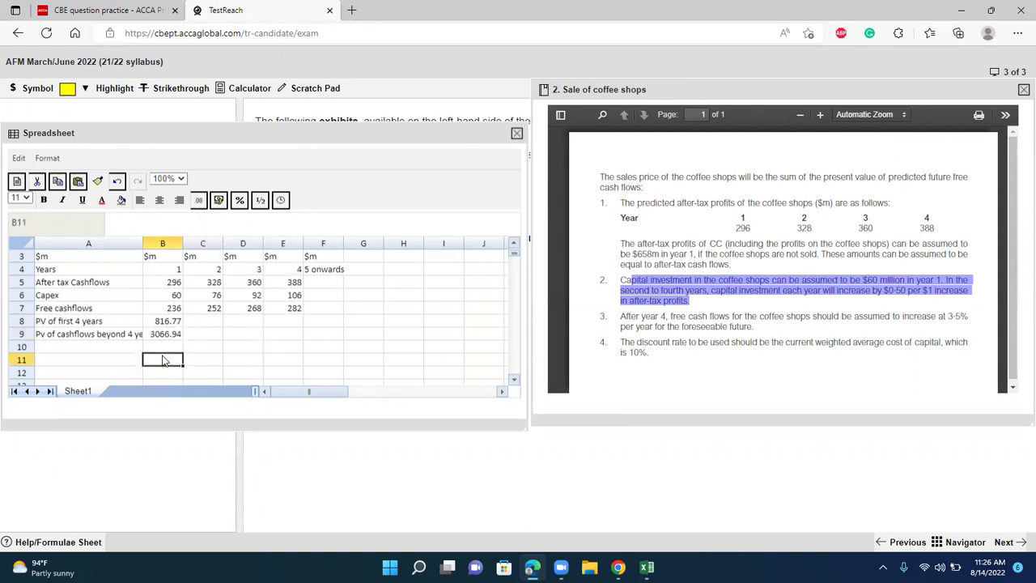
# - Enter the row label "Sale proceeds of Coffee shop" in cell A11
pyautogui.click(116, 362)
pyautogui.write('MV o')
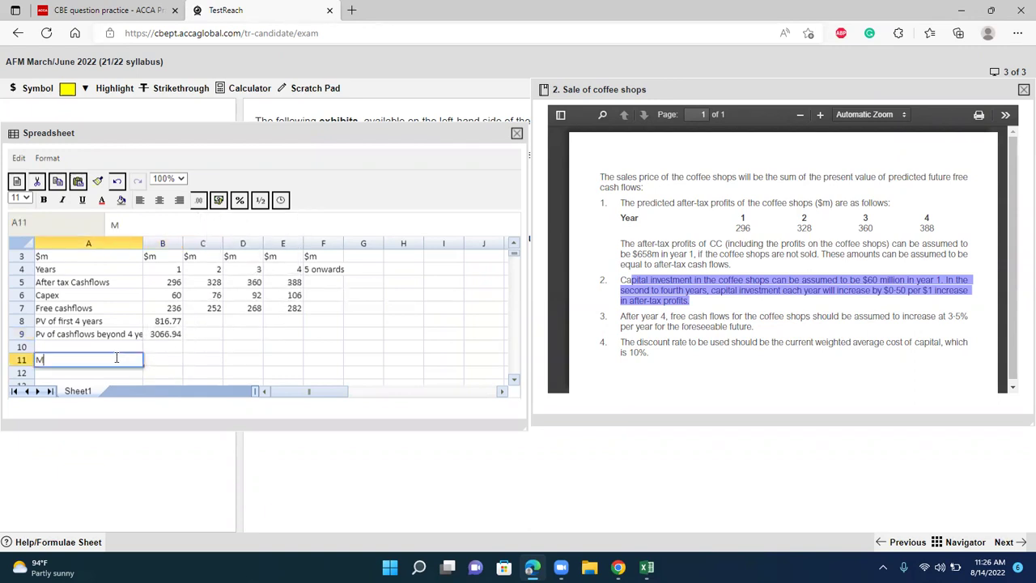
pyautogui.press('BackSpace')
pyautogui.press('BackSpace')
pyautogui.write('Sale ')
pyautogui.write('procees')
pyautogui.write('s of Co')
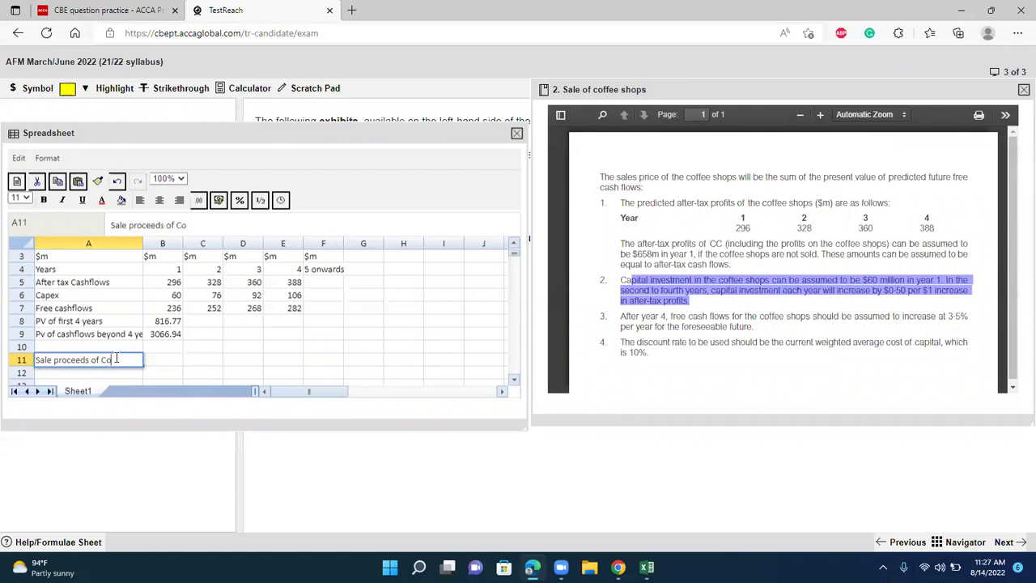
pyautogui.write('ffee shop')
pyautogui.press('Tab')
# - Calculate the sale proceeds in B11 with =B9+B8 and format the cell as 0.00
pyautogui.write('=')
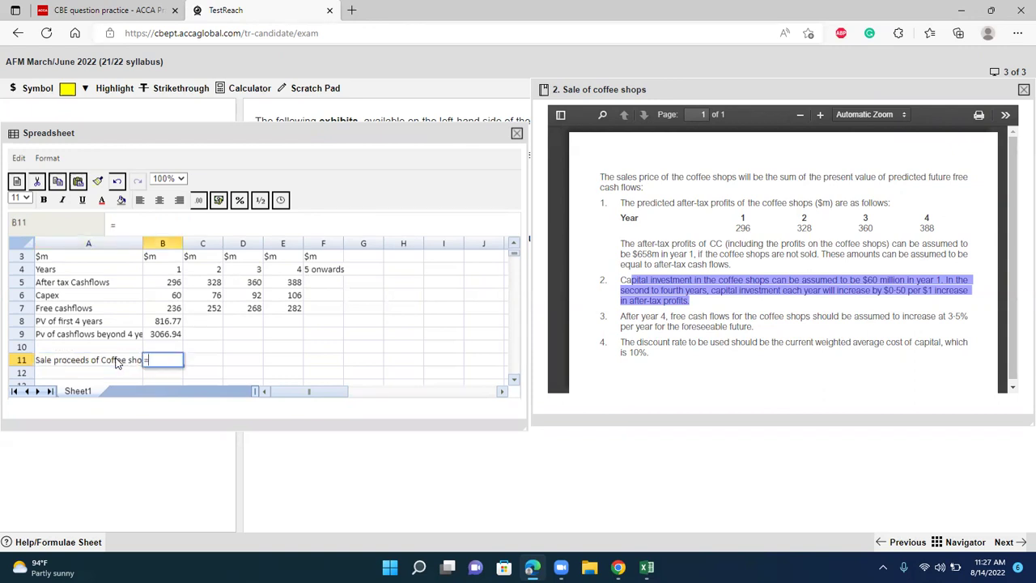
pyautogui.write('B9+B8')
pyautogui.press('Return')
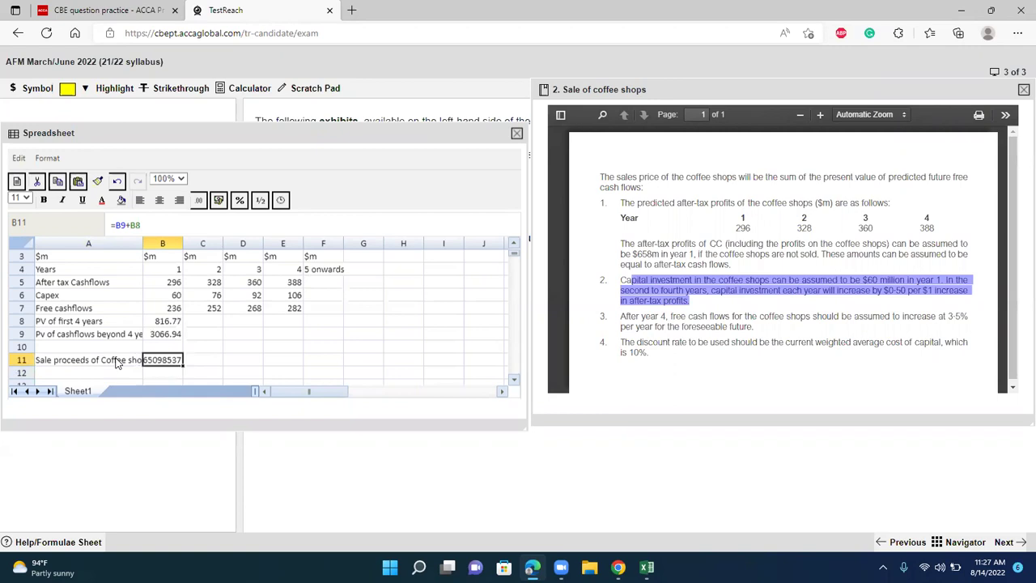
pyautogui.click(199, 200)
pyautogui.click(219, 257)
pyautogui.click(339, 338)
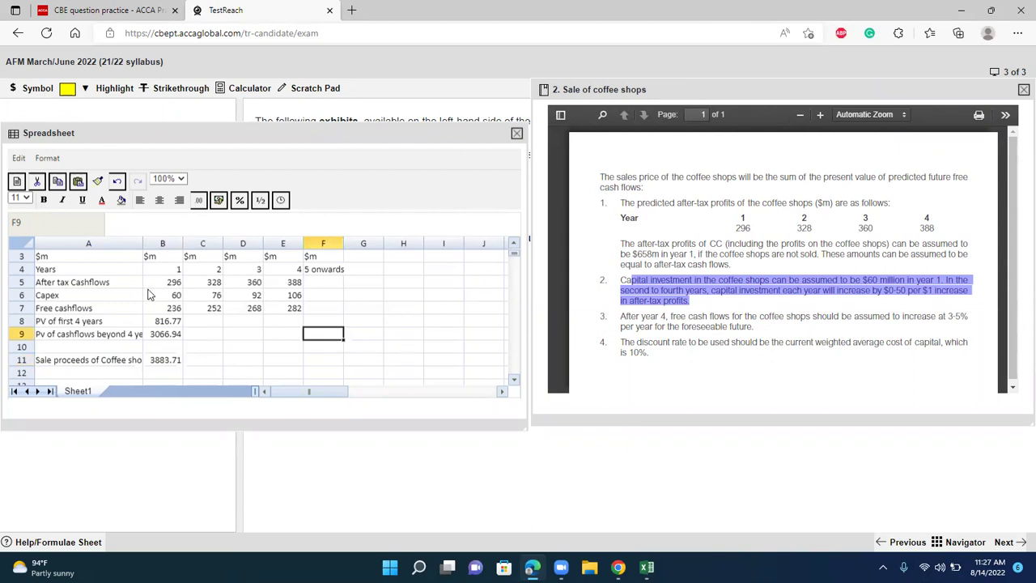
# - Make the $m and Years heading rows bold across A3:F4
pyautogui.click(85, 261)
pyautogui.hotkey('shift', 'Right')
pyautogui.hotkey('shift', 'Right')
pyautogui.hotkey('shift', 'Right')
pyautogui.hotkey('shift', 'Right')
pyautogui.hotkey('shift', 'Right')
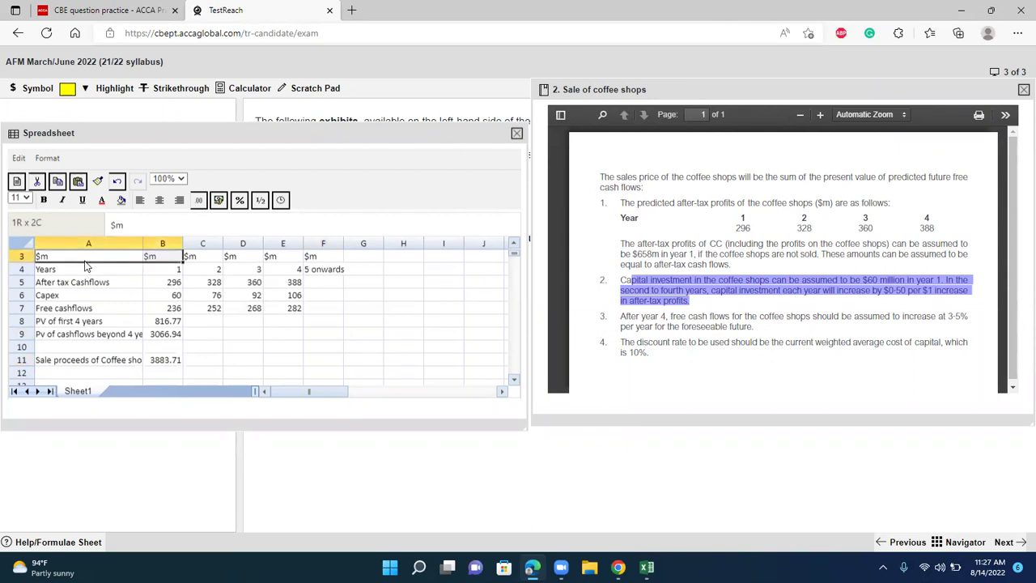
pyautogui.hotkey('shift', 'Down')
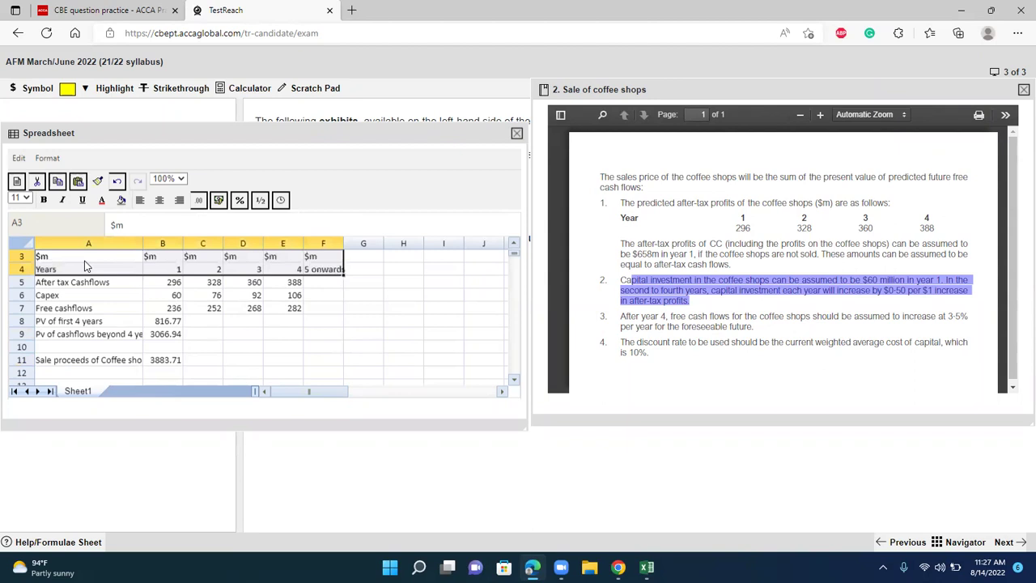
pyautogui.hotkey('ctrl', 'b')
# - Make the sale proceeds row A11:B11 bold and widen column A to fit its labels
pyautogui.press('Right')
pyautogui.press('Right')
pyautogui.press('Down')
pyautogui.press('Down')
pyautogui.press('Down')
pyautogui.press('Down')
pyautogui.press('Down')
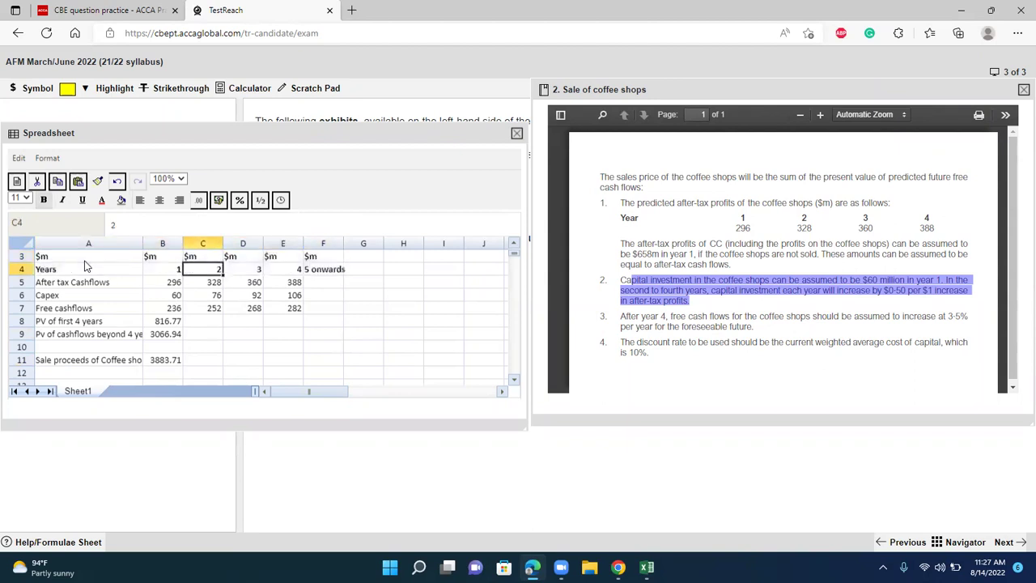
pyautogui.press('Down')
pyautogui.press('Down')
pyautogui.press('Down')
pyautogui.press('Left')
pyautogui.hotkey('shift', 'Left')
pyautogui.hotkey('ctrl', 'b')
pyautogui.moveTo(142, 243); pyautogui.dragTo(158, 243)
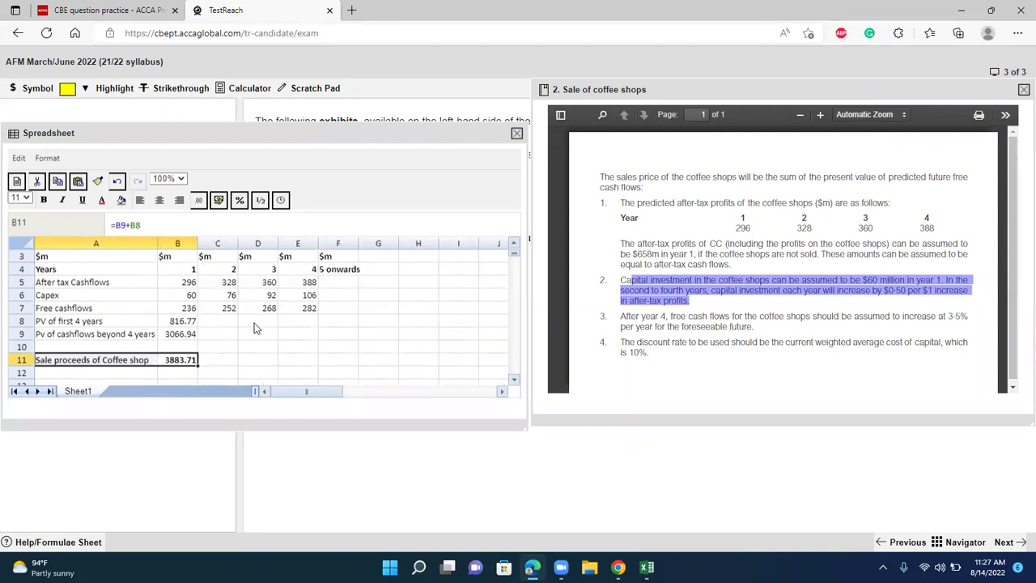
pyautogui.click(259, 348)
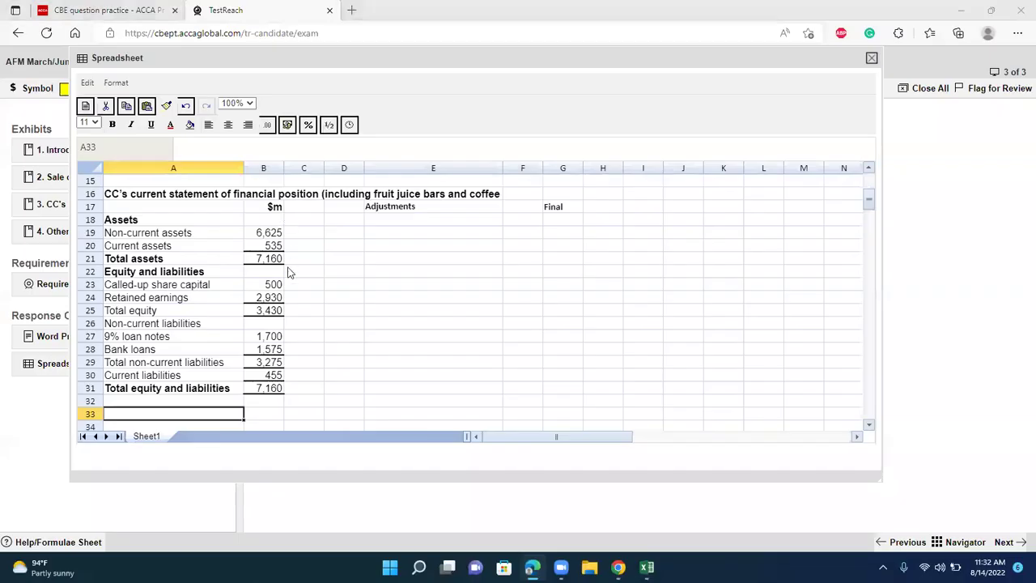
# - Review the question requirements and the statement of financial position exhibit alongside the statement copied into the spreadsheet
pyautogui.scroll(2, 273, 273)
pyautogui.scroll(-3, 273, 273)
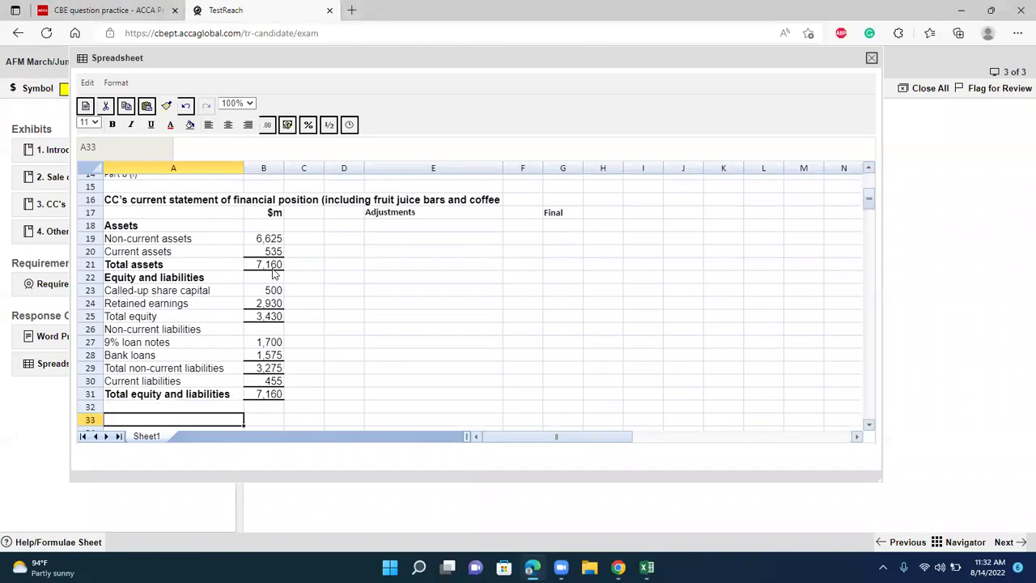
pyautogui.click(53, 283)
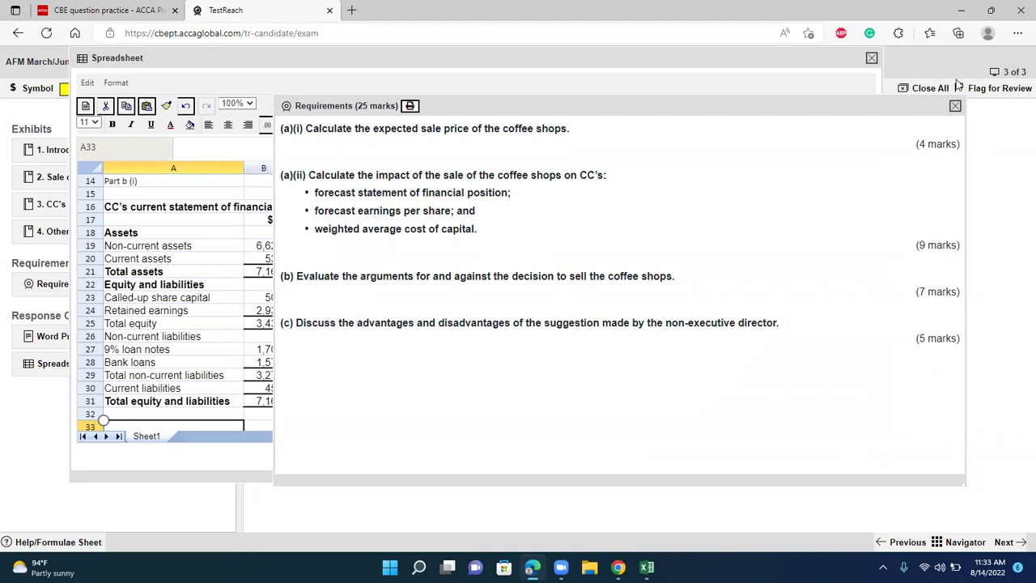
pyautogui.click(955, 105)
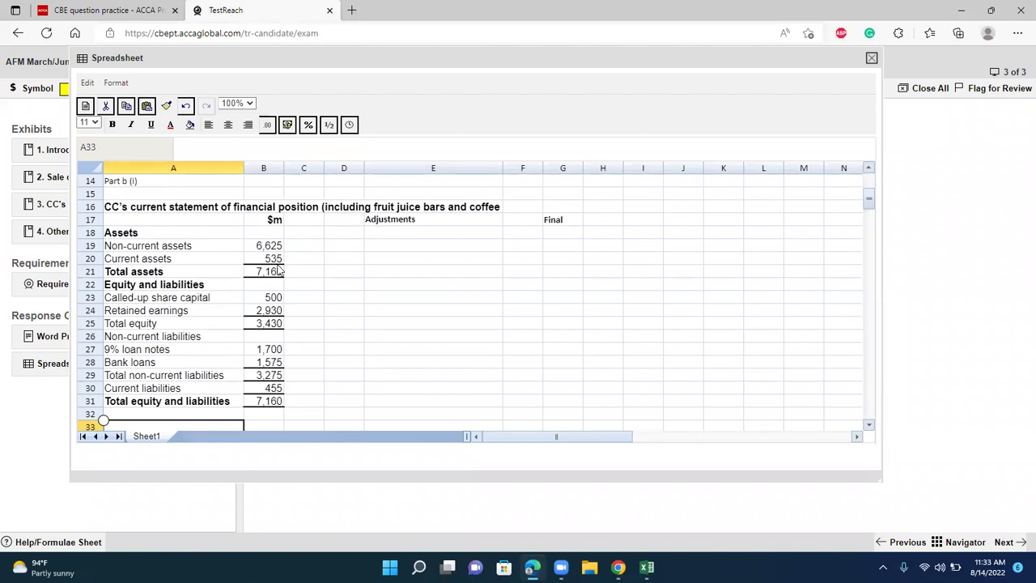
pyautogui.click(44, 203)
pyautogui.moveTo(682, 307); pyautogui.dragTo(680, 374)
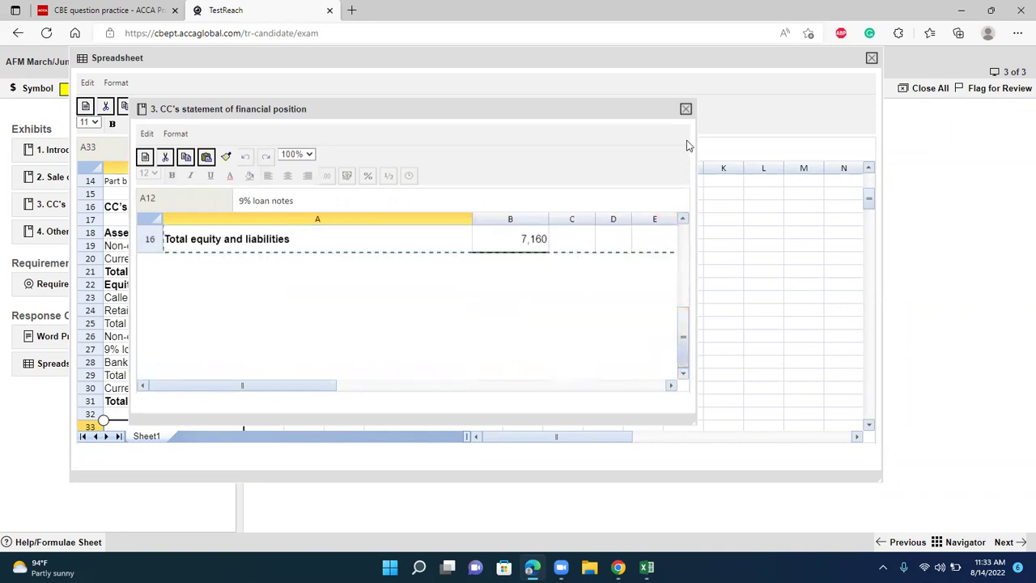
pyautogui.click(686, 108)
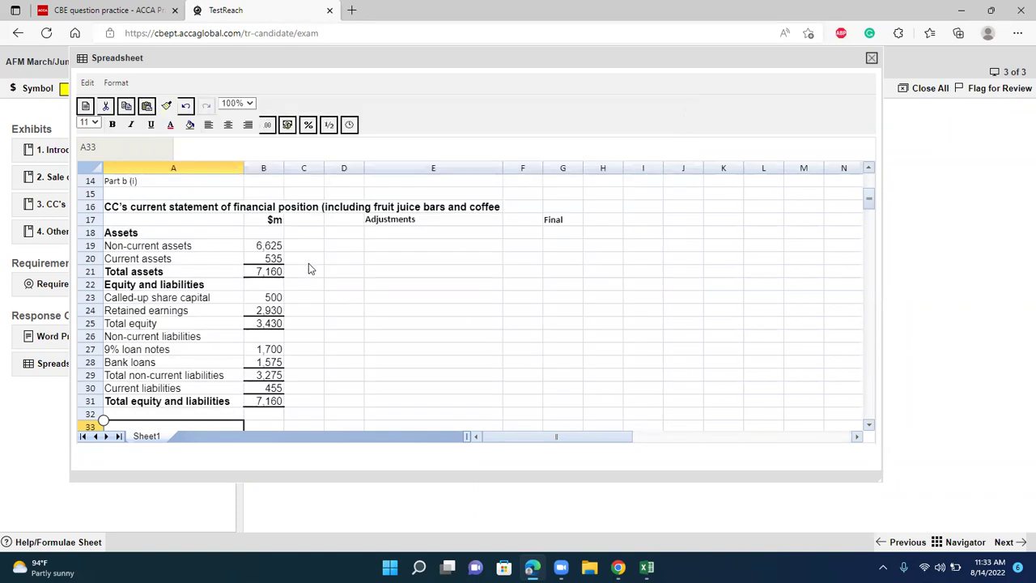
pyautogui.scroll(-2, 308, 268)
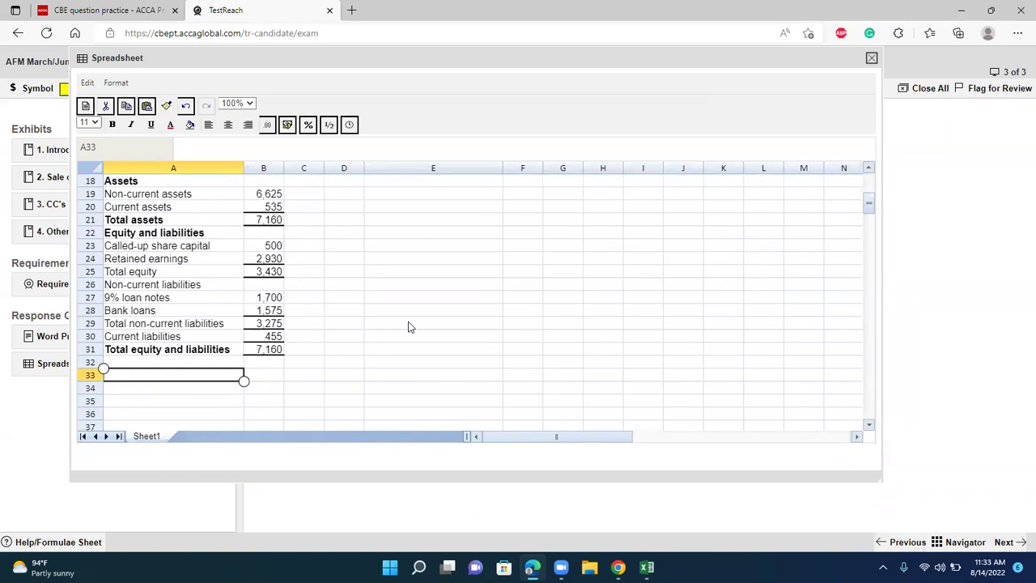
pyautogui.scroll(5, 410, 325)
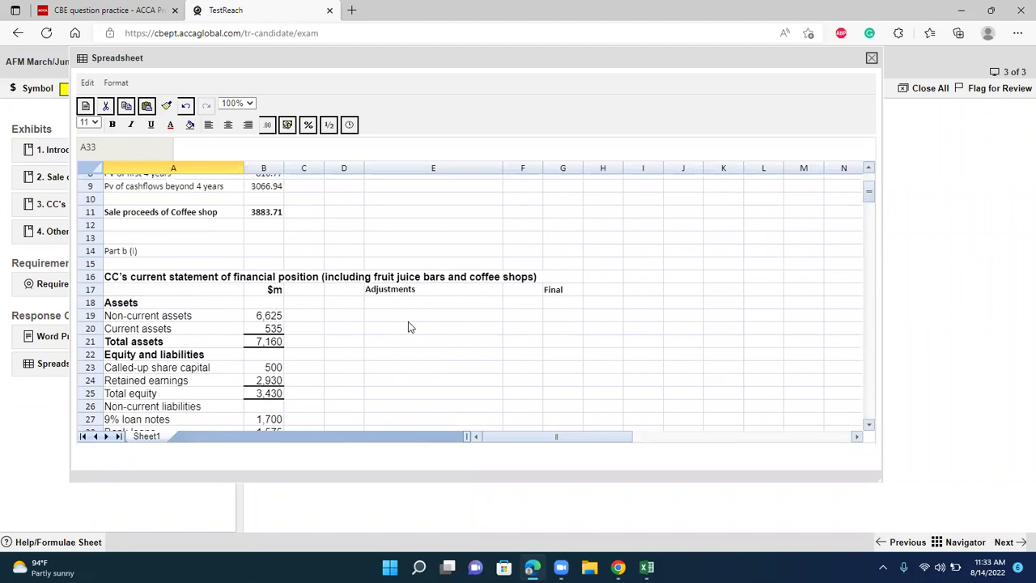
pyautogui.scroll(-1, 410, 326)
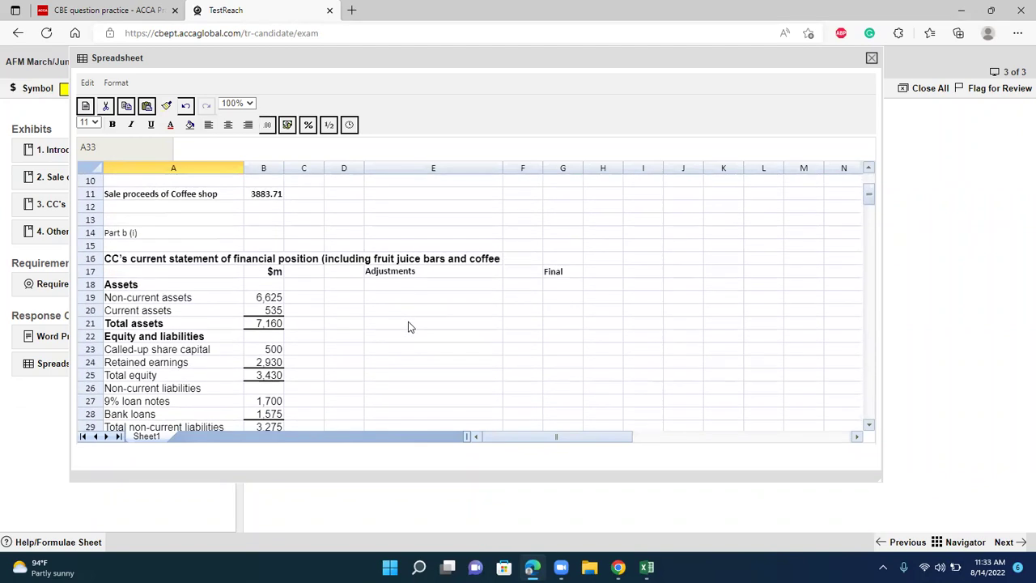
# - Link the current assets adjustment in E20 to the sale proceeds with =B11 and format it as 0.00
pyautogui.click(382, 311)
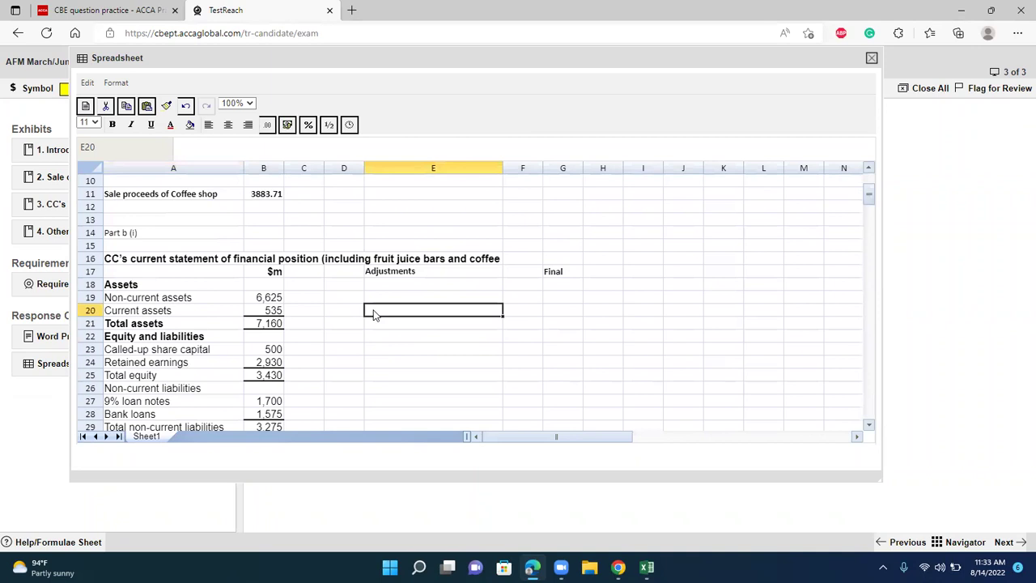
pyautogui.write('=')
pyautogui.click(261, 197)
pyautogui.press('Return')
pyautogui.click(430, 310)
pyautogui.click(268, 124)
pyautogui.click(304, 179)
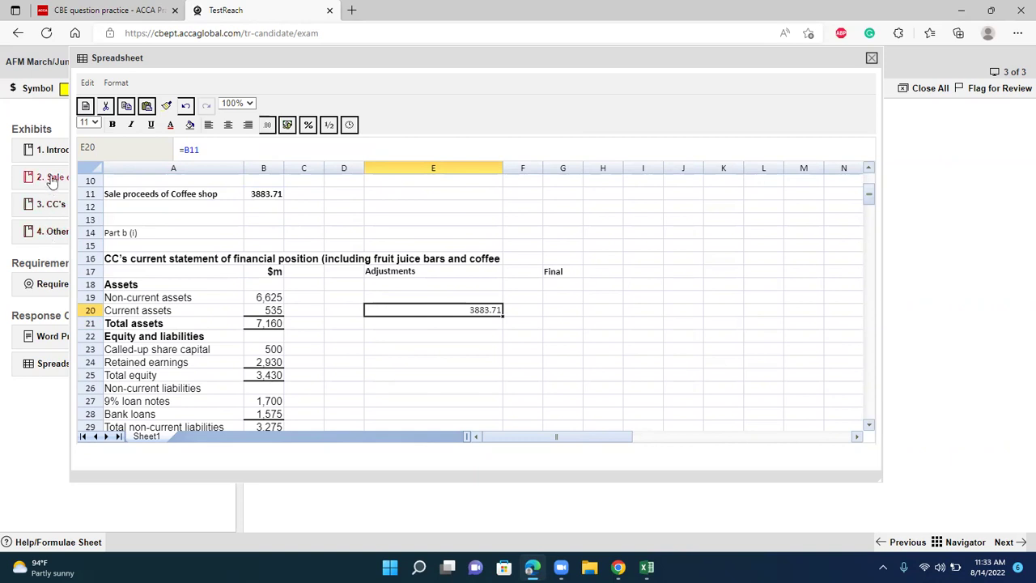
# - Check how the proceeds are used in the Other information exhibit and enter -1700 in E27 as the 9% loan notes adjustment
pyautogui.click(54, 235)
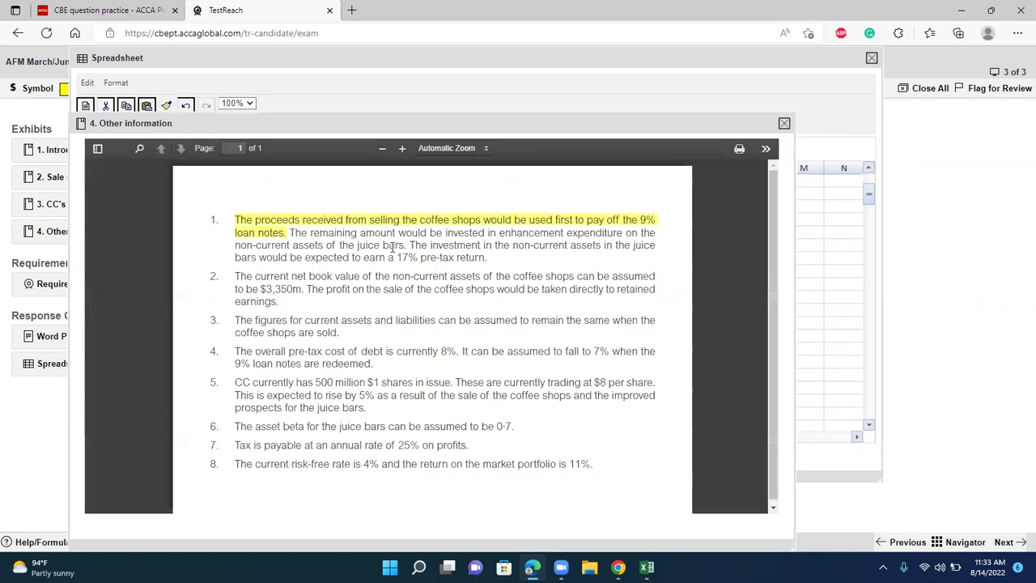
pyautogui.click(784, 123)
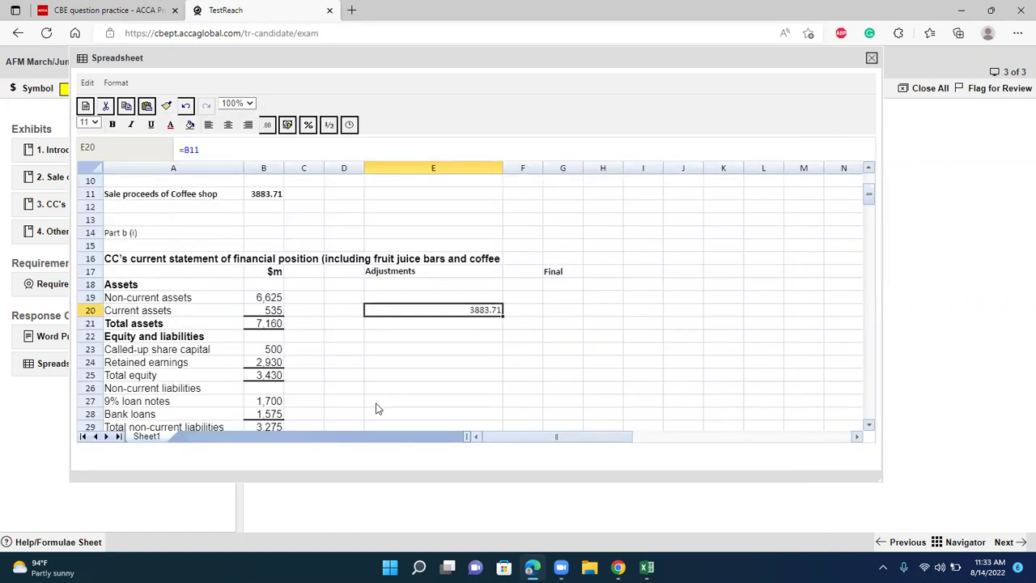
pyautogui.click(377, 406)
pyautogui.write('-1700')
pyautogui.press('Return')
# - Deduct the loan note repayment from the current assets adjustment by changing E20 to =B11-1700
pyautogui.click(492, 314)
pyautogui.doubleClick(492, 313)
pyautogui.write('-1700')
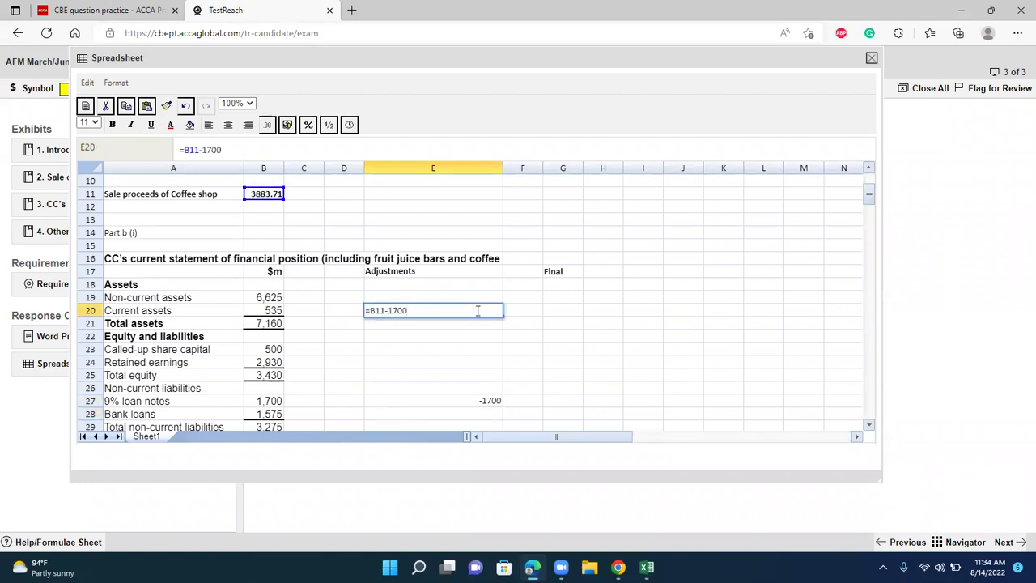
pyautogui.press('Return')
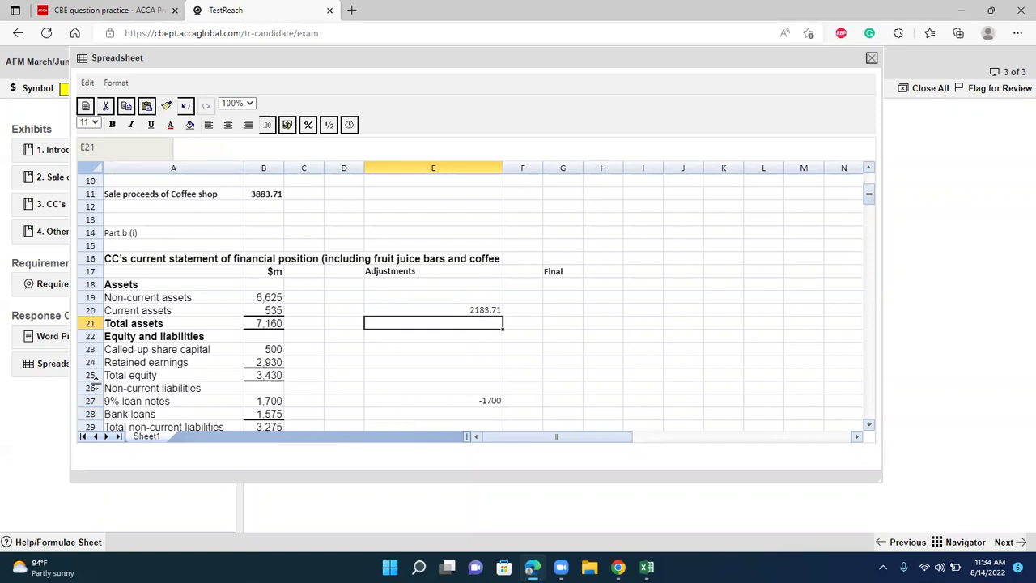
# - Check the use of the remaining proceeds in the Other information exhibit and enter 2183.71 as the non-current assets adjustment in E19
pyautogui.click(54, 232)
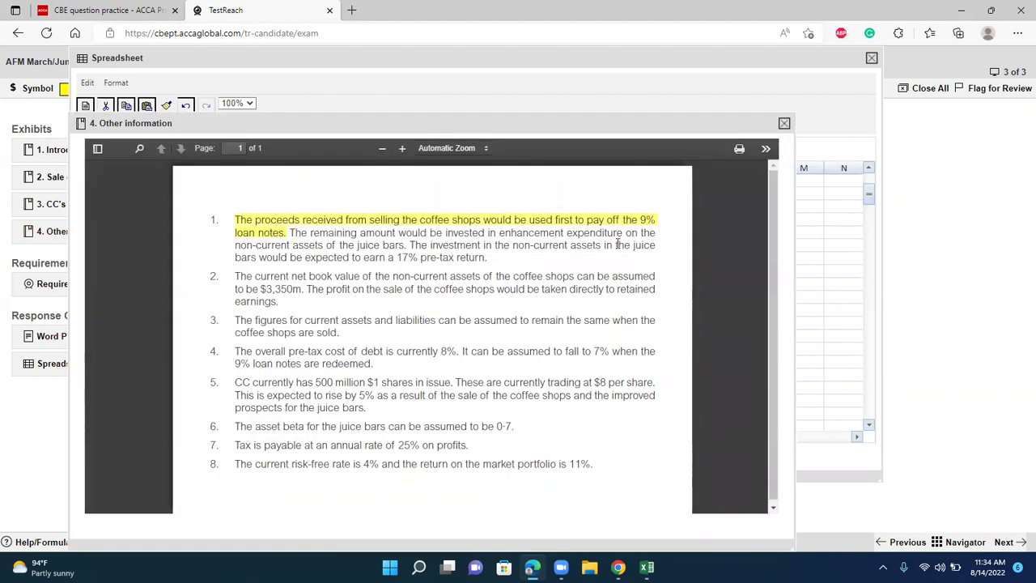
pyautogui.click(786, 124)
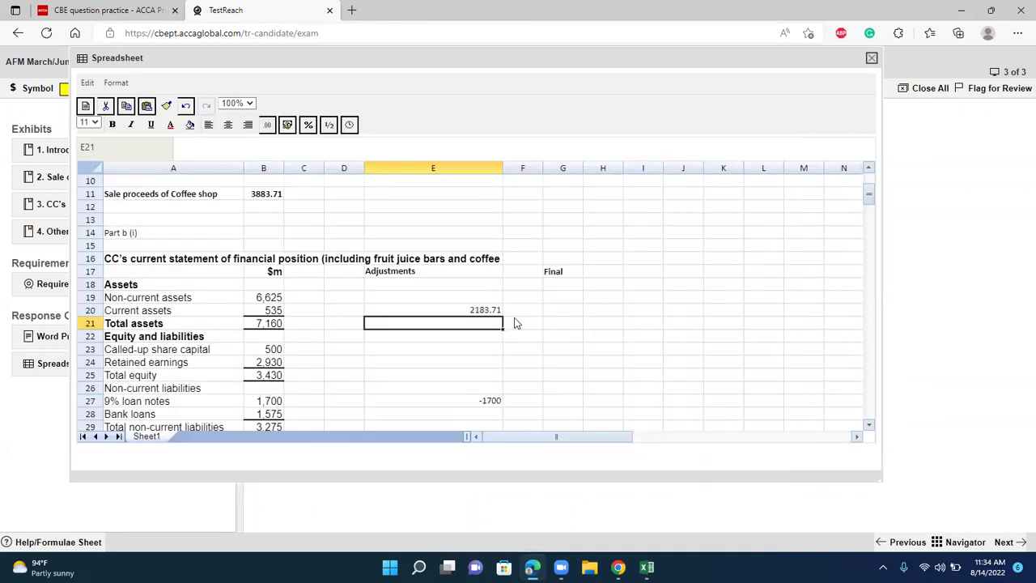
pyautogui.click(437, 298)
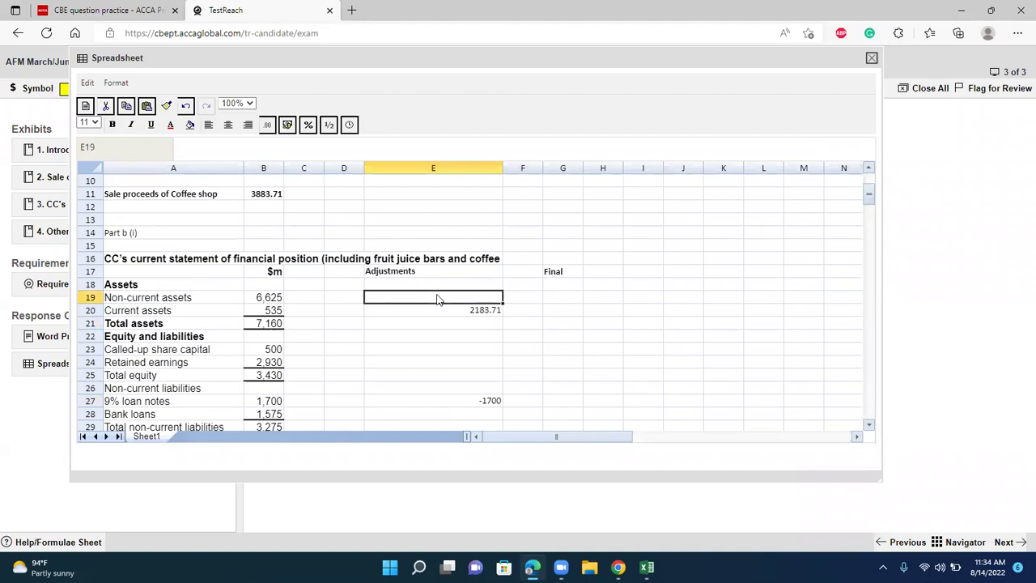
pyautogui.write('218')
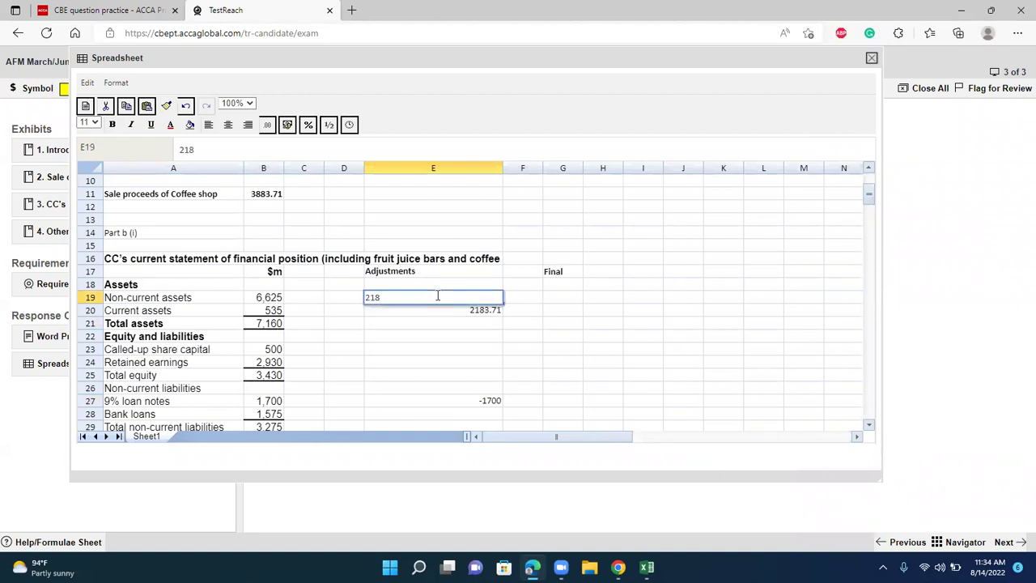
pyautogui.write('3.71')
pyautogui.press('Return')
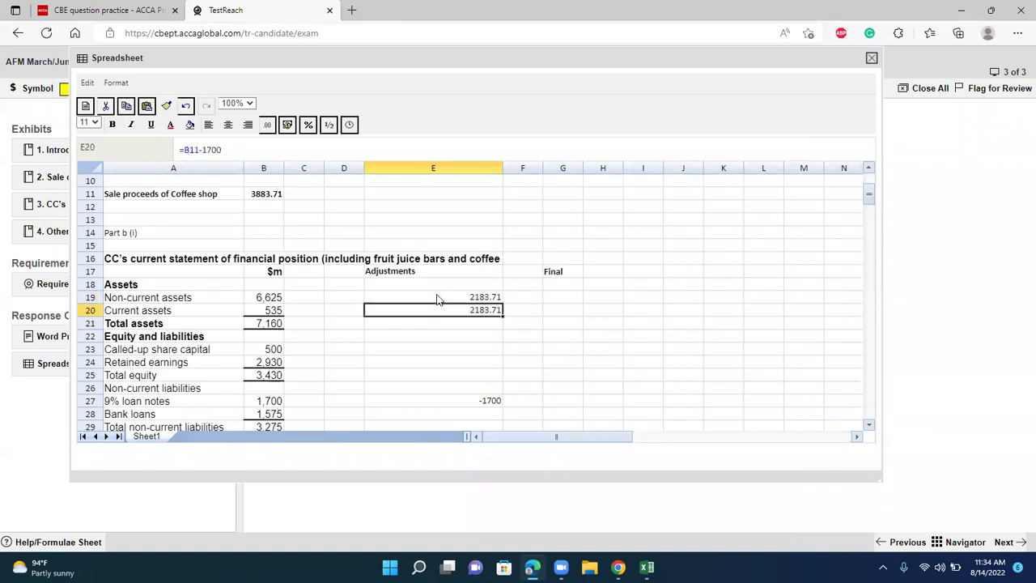
# - Deduct the juice bar investment from the current assets adjustment by changing E20 to =B11-1700-2183.71
pyautogui.doubleClick(490, 312)
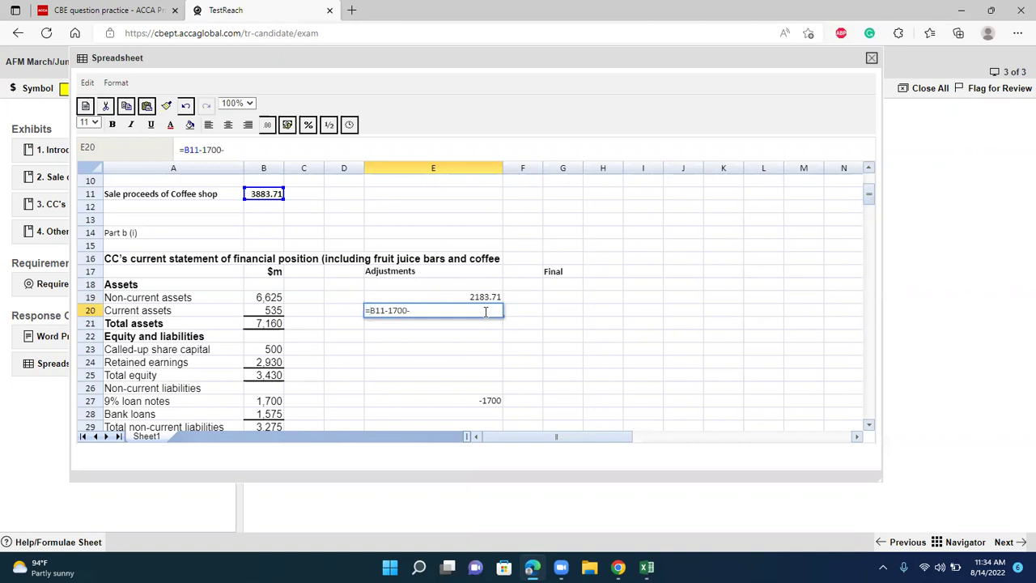
pyautogui.write('-2183.71')
pyautogui.press('Return')
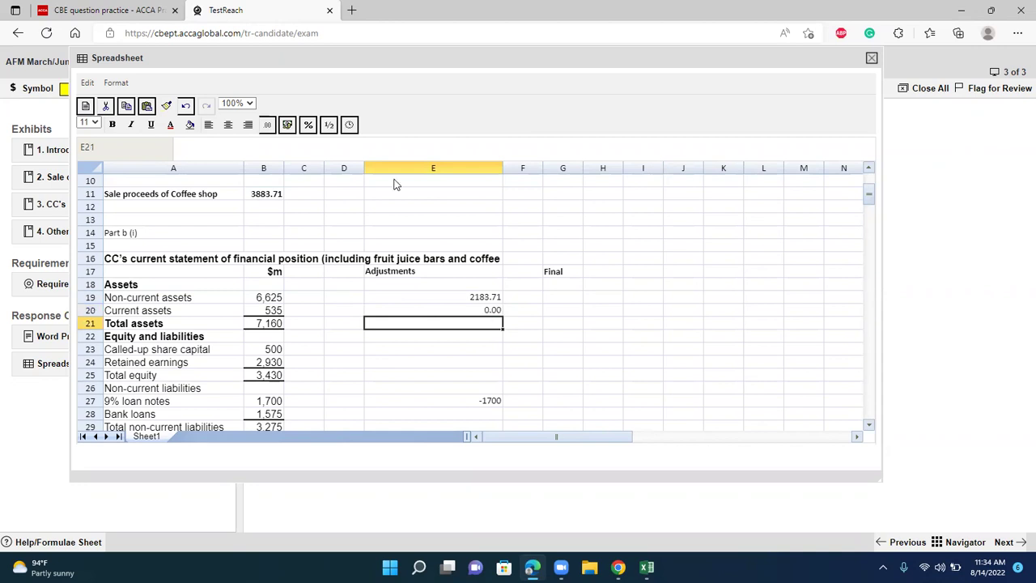
# - Check the coffee shops' net book value in the Other information exhibit and label A34 "Profit on sale of coffee shop"
pyautogui.click(51, 234)
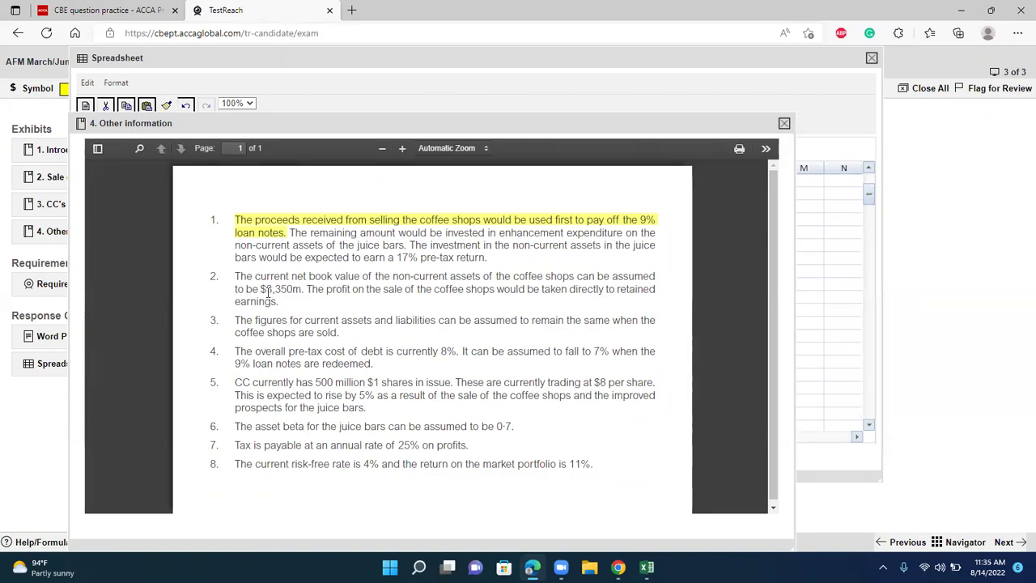
pyautogui.click(785, 124)
pyautogui.scroll(-3, 341, 406)
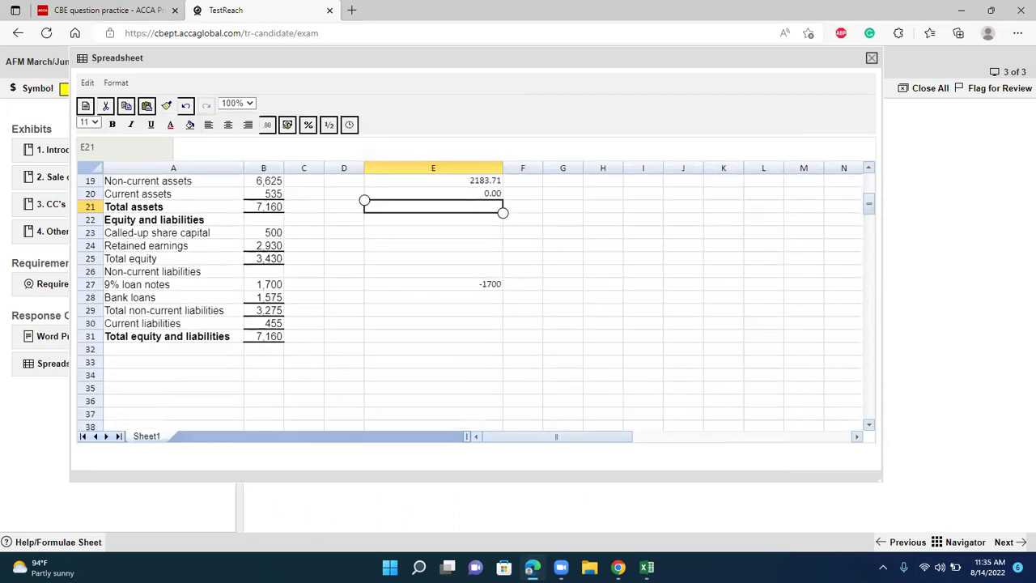
pyautogui.click(185, 381)
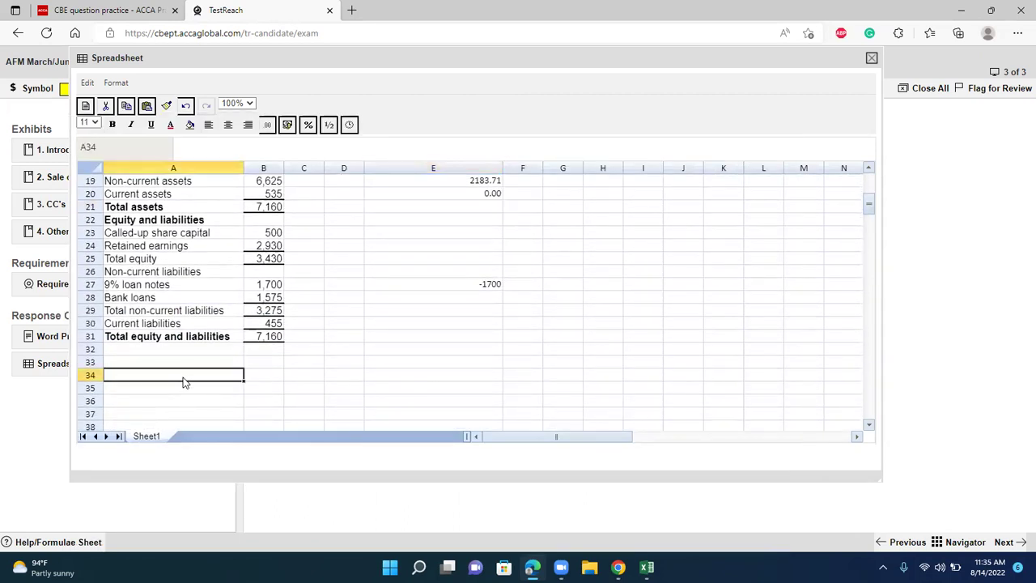
pyautogui.write('Profit on sale of coffee shop')
pyautogui.press('Return')
pyautogui.press('Up')
pyautogui.press('Right')
pyautogui.press('Right')
pyautogui.scroll(4, 184, 383)
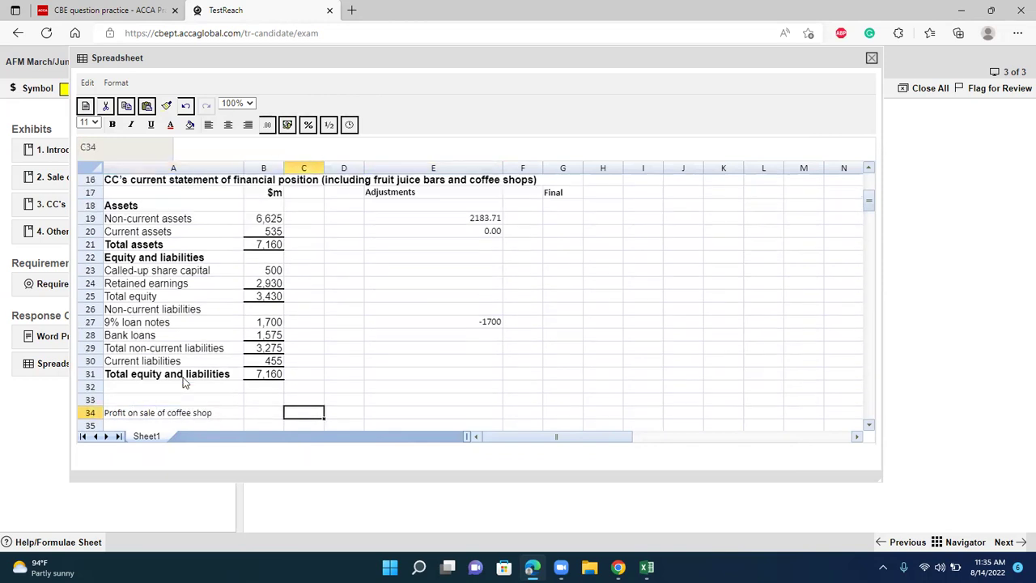
pyautogui.scroll(-4, 184, 383)
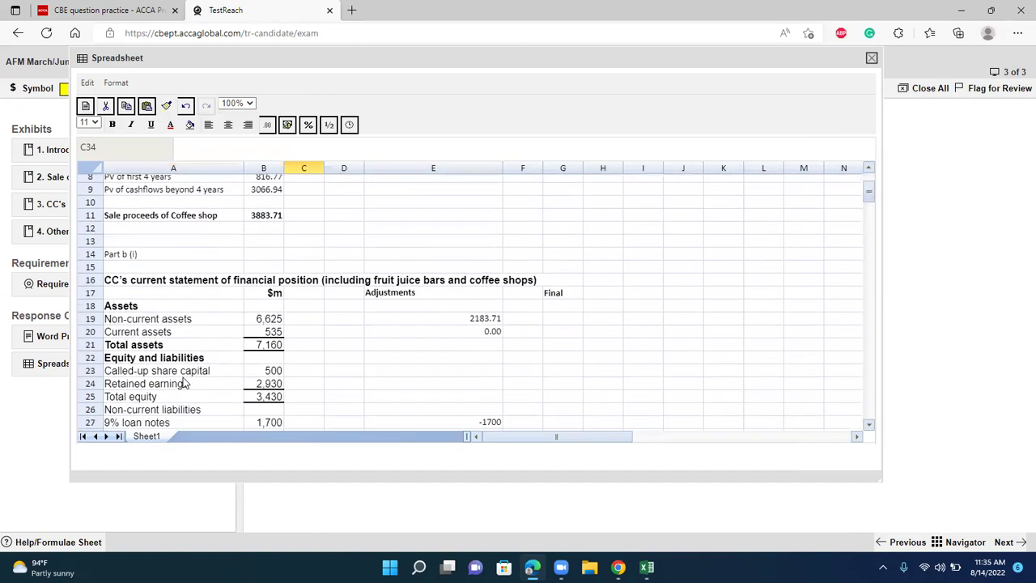
pyautogui.press('Left')
pyautogui.write('=')
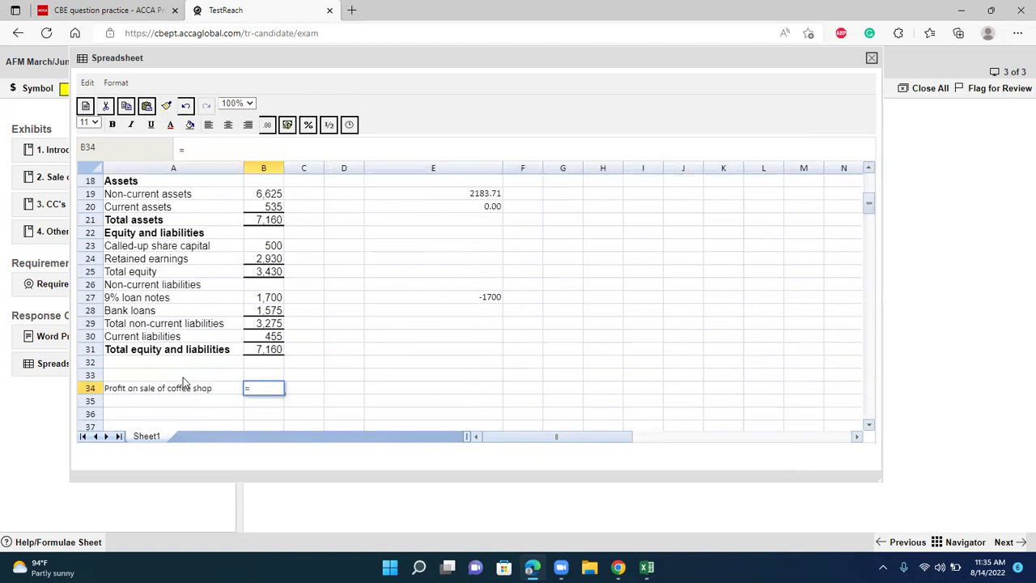
pyautogui.press('BackSpace')
pyautogui.press('Return')
# - Add the labels "sale proceeds" in A35 and "existing Net book value" in A36
pyautogui.press('Left')
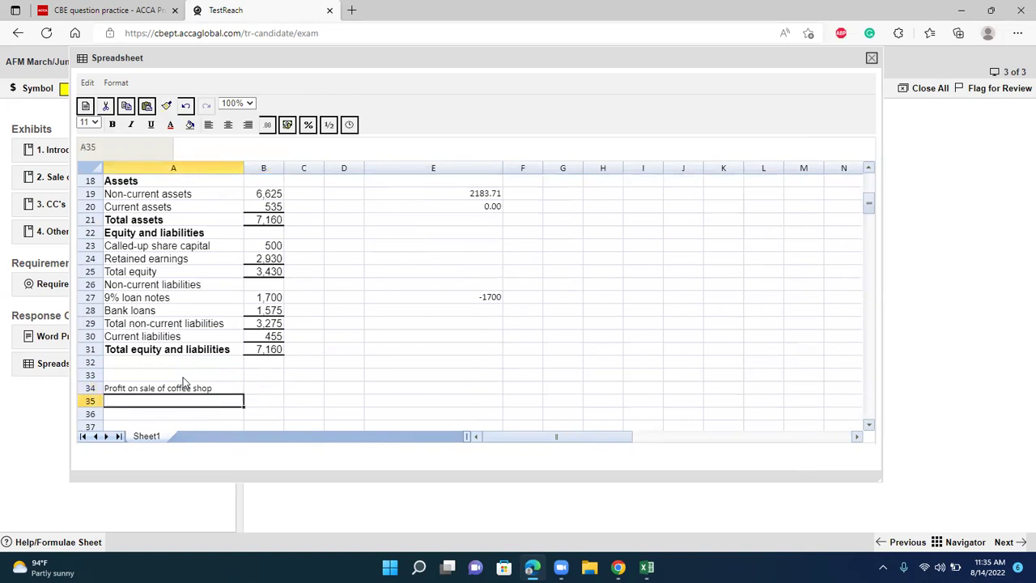
pyautogui.write('sale proceeds')
pyautogui.press('Return')
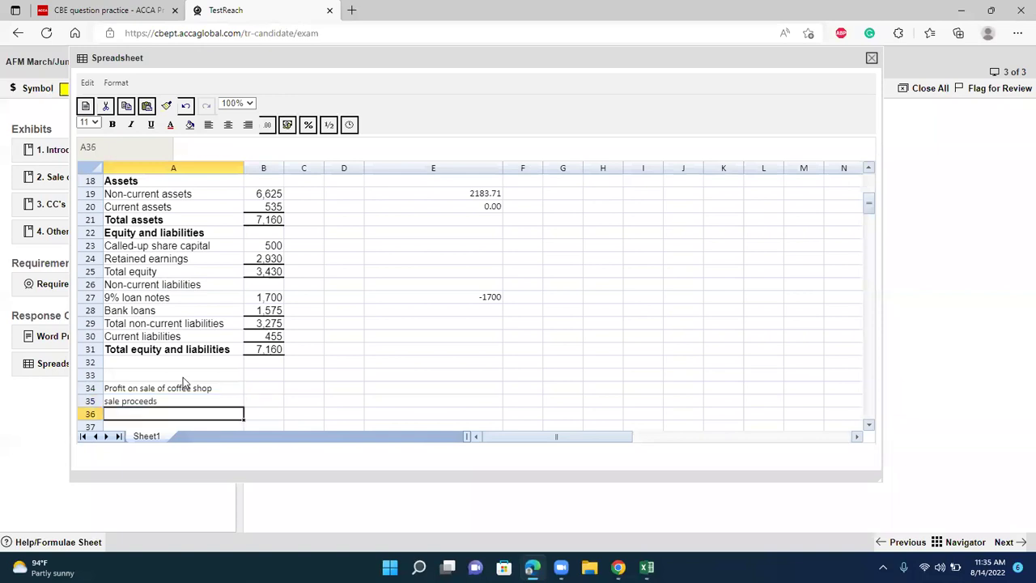
pyautogui.write('exis')
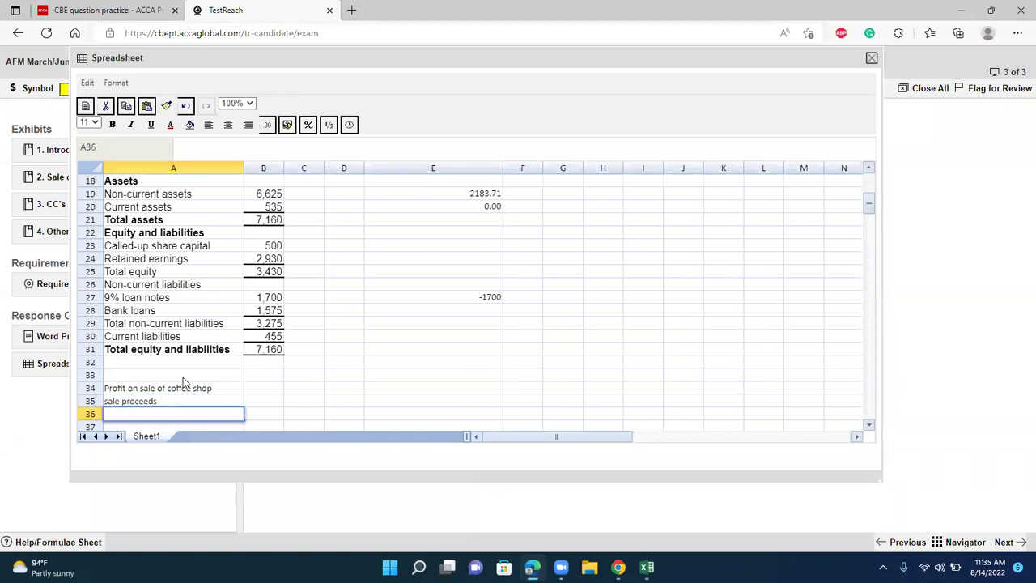
pyautogui.write('ting ')
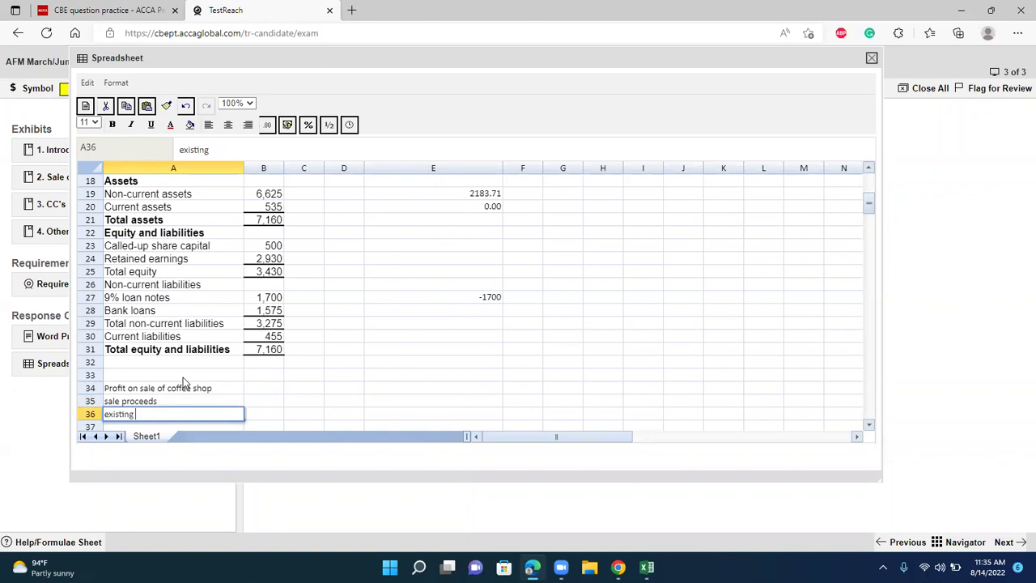
pyautogui.write('Net book bv')
pyautogui.press('BackSpace')
pyautogui.press('BackSpace')
pyautogui.write('value')
pyautogui.press('Return')
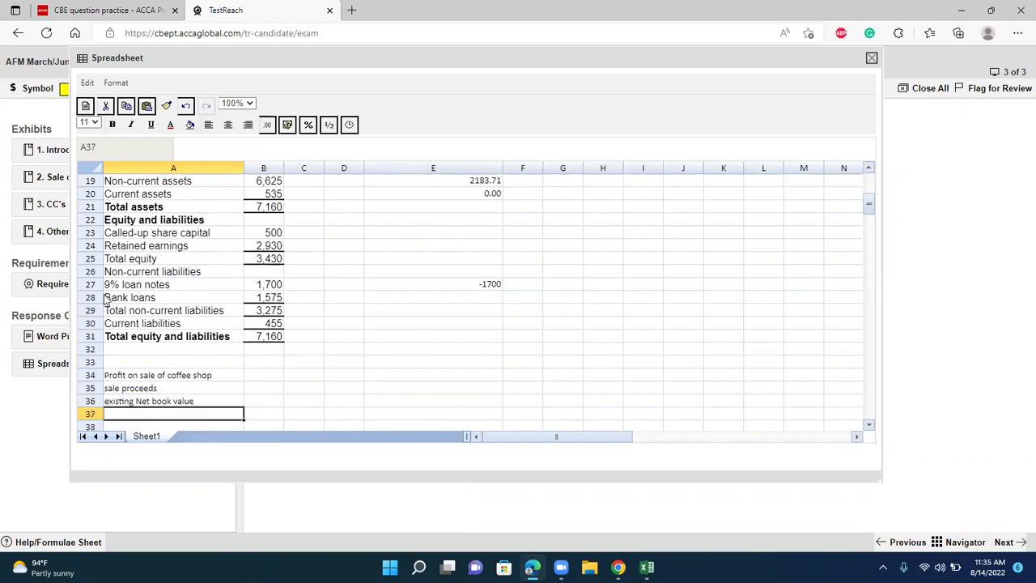
# - Look up the coffee shops' net book value in the Other information exhibit and enter 3350 in B36
pyautogui.click(48, 232)
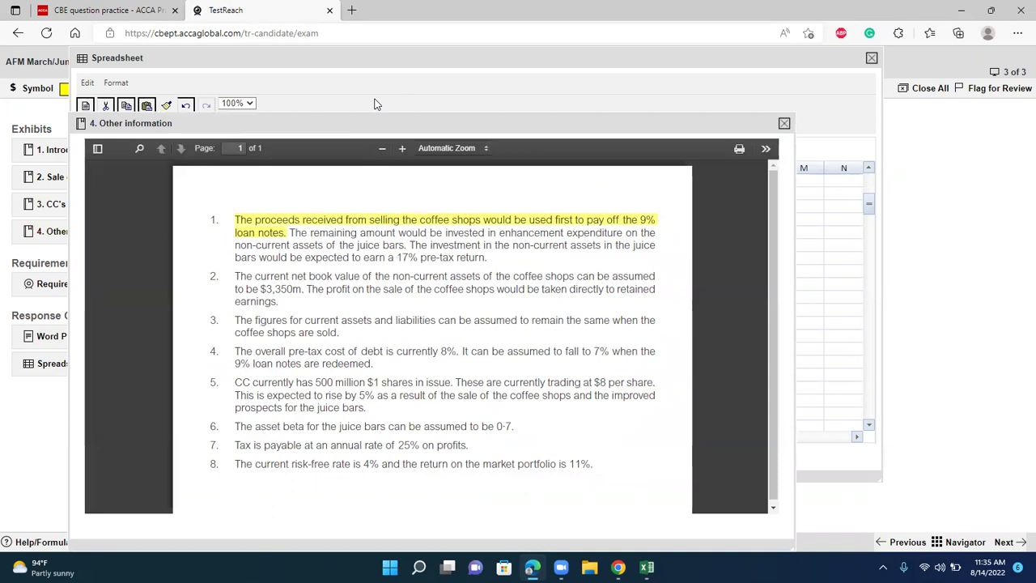
pyautogui.click(380, 56)
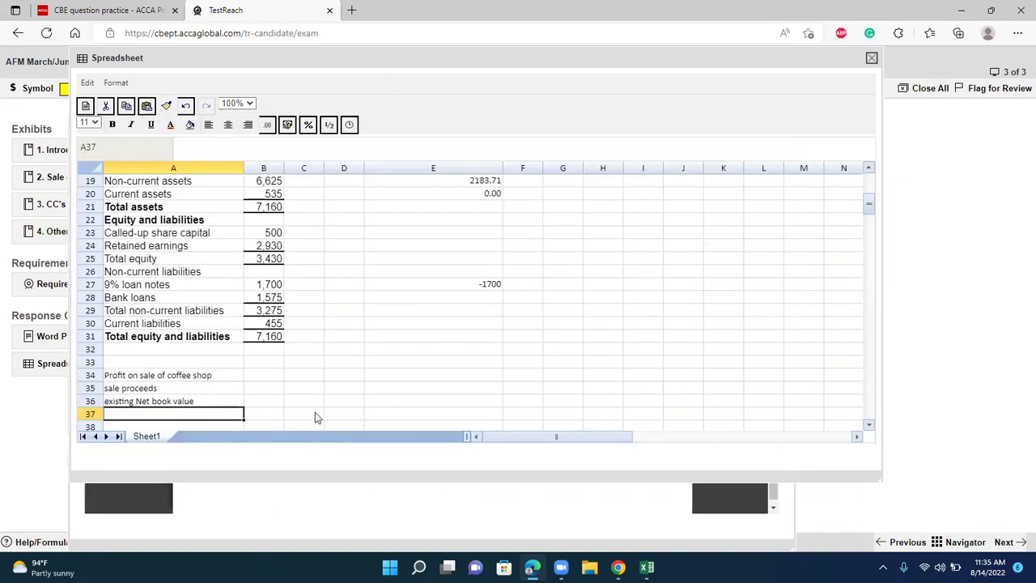
pyautogui.click(275, 403)
pyautogui.write('3300')
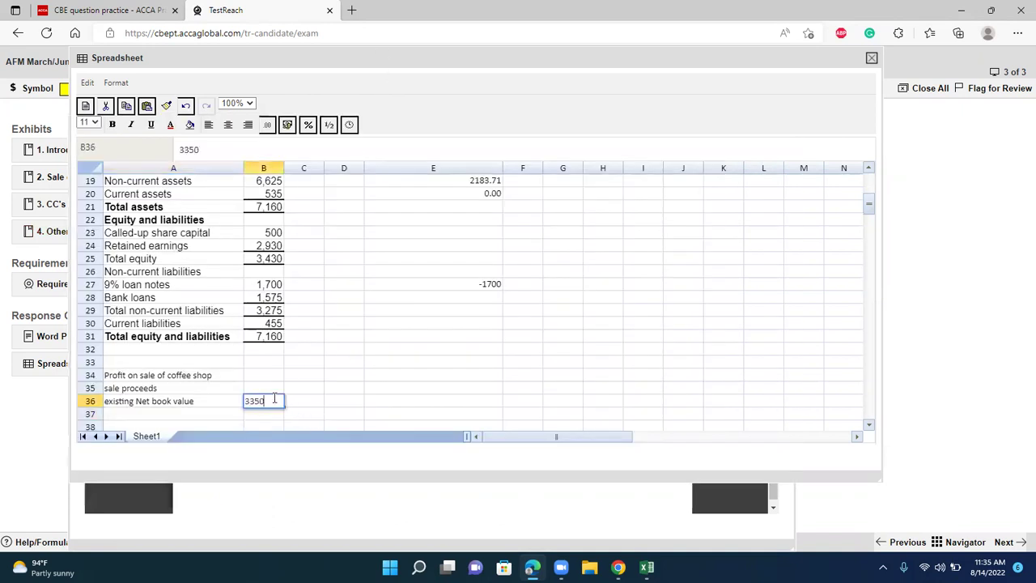
pyautogui.press('Up')
# - Link the sale proceeds in B35 to the coffee shop sale price with =B11
pyautogui.write('=')
pyautogui.press('Up')
pyautogui.press('Up')
pyautogui.press('Up')
pyautogui.press('Up')
pyautogui.press('Up')
pyautogui.press('Up')
pyautogui.press('Up')
pyautogui.press('Up')
pyautogui.press('Up')
pyautogui.press('Up')
pyautogui.press('Up')
pyautogui.press('Up')
pyautogui.press('Up')
pyautogui.press('Up')
pyautogui.press('Up')
pyautogui.press('Up')
pyautogui.press('Up')
pyautogui.press('Up')
pyautogui.press('Up')
pyautogui.press('Up')
pyautogui.press('Up')
pyautogui.press('Up')
pyautogui.press('Up')
pyautogui.press('Return')
# - Calculate the profit on sale of the coffee shop in B34 as =B35-B36
pyautogui.press('Up')
pyautogui.write('=')
pyautogui.click(275, 403)
pyautogui.write('-')
pyautogui.click(275, 402)
pyautogui.press('Return')
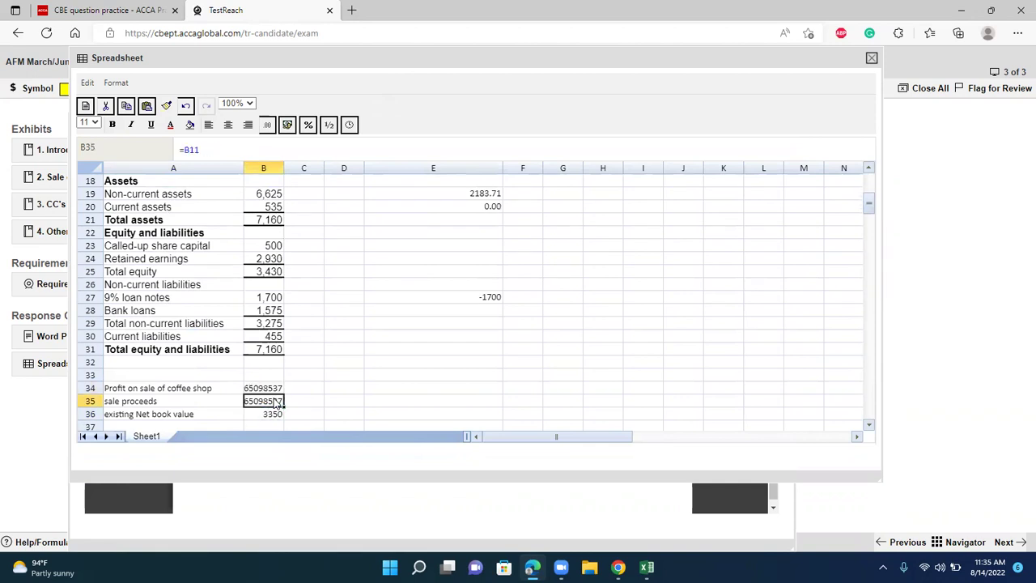
# - Format the profit and sale proceeds in B34:B35 with two decimal places (0.00)
pyautogui.hotkey('shift', 'Up')
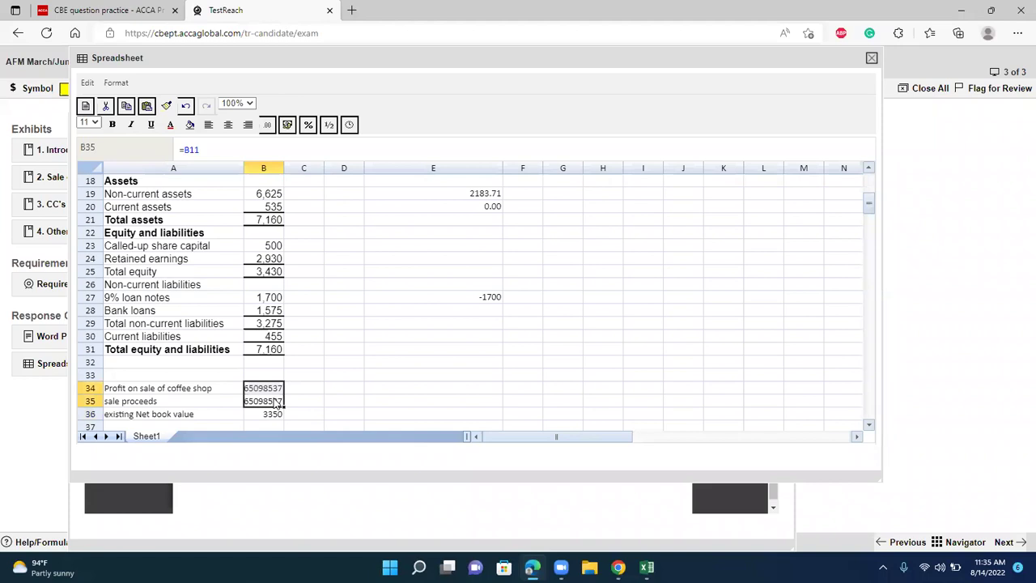
pyautogui.click(267, 126)
pyautogui.click(286, 181)
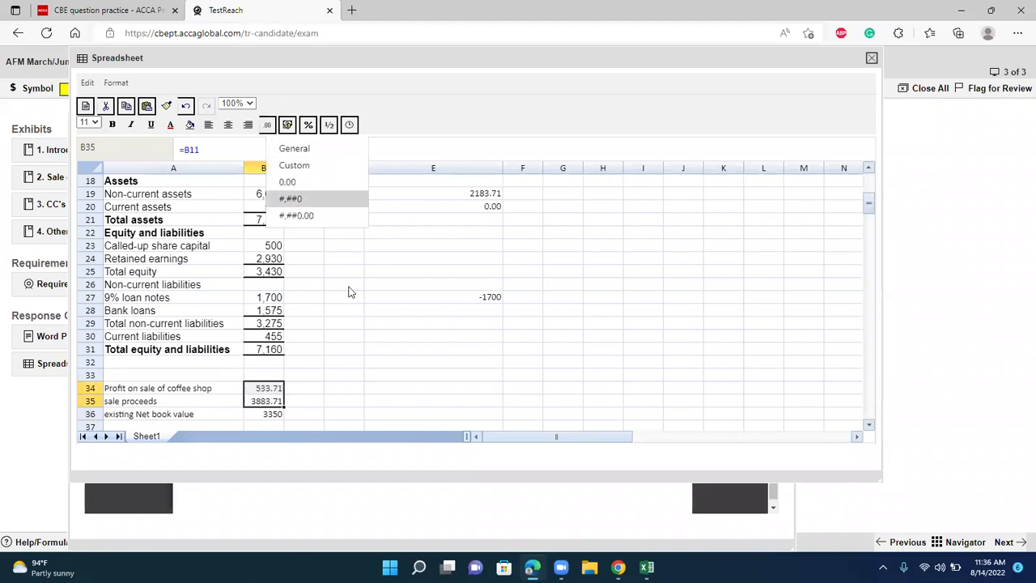
pyautogui.click(369, 389)
pyautogui.click(278, 389)
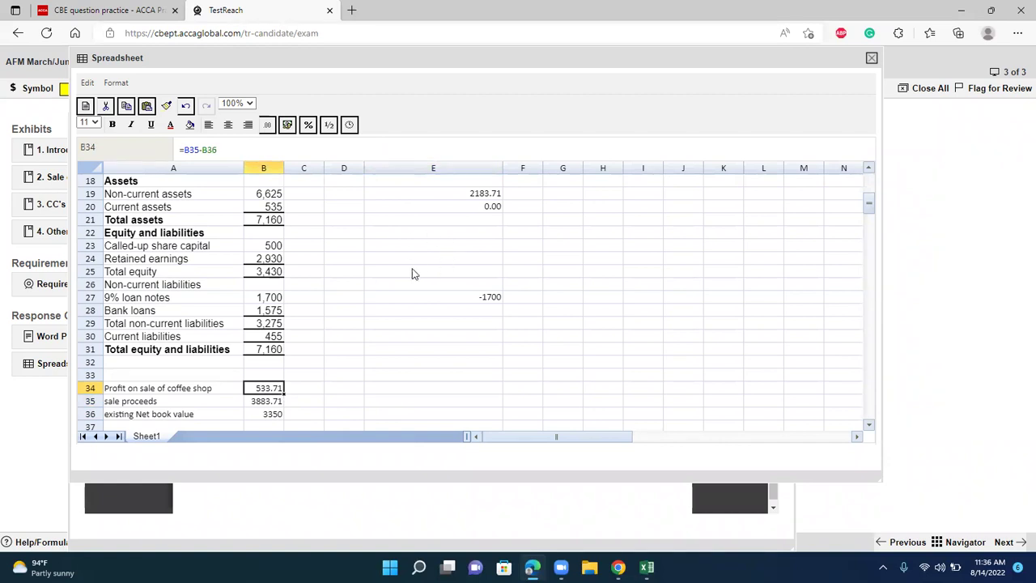
# - Enter the profit on sale as the retained earnings adjustment in E24 with =B34
pyautogui.click(446, 262)
pyautogui.write('=')
pyautogui.press('Down')
pyautogui.press('Down')
pyautogui.press('Down')
pyautogui.press('Down')
pyautogui.press('Down')
pyautogui.press('Down')
pyautogui.press('Down')
pyautogui.press('Down')
pyautogui.press('Down')
pyautogui.press('Down')
pyautogui.press('Left')
pyautogui.press('Left')
pyautogui.press('Left')
pyautogui.press('Return')
# - Format the retained earnings adjustment in E24 with two decimal places (0.00)
pyautogui.click(446, 263)
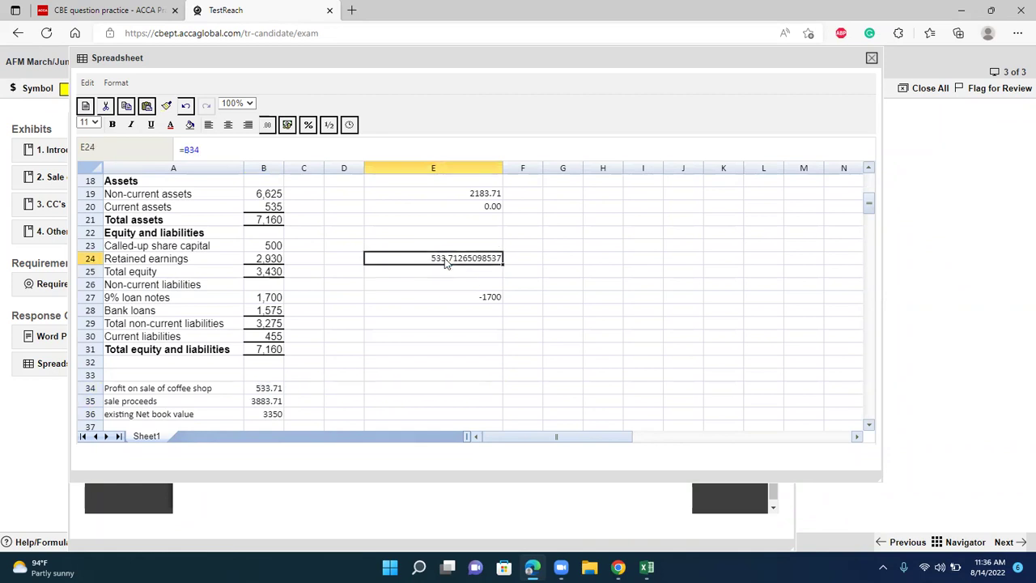
pyautogui.click(267, 129)
pyautogui.click(293, 181)
pyautogui.scroll(2, 448, 295)
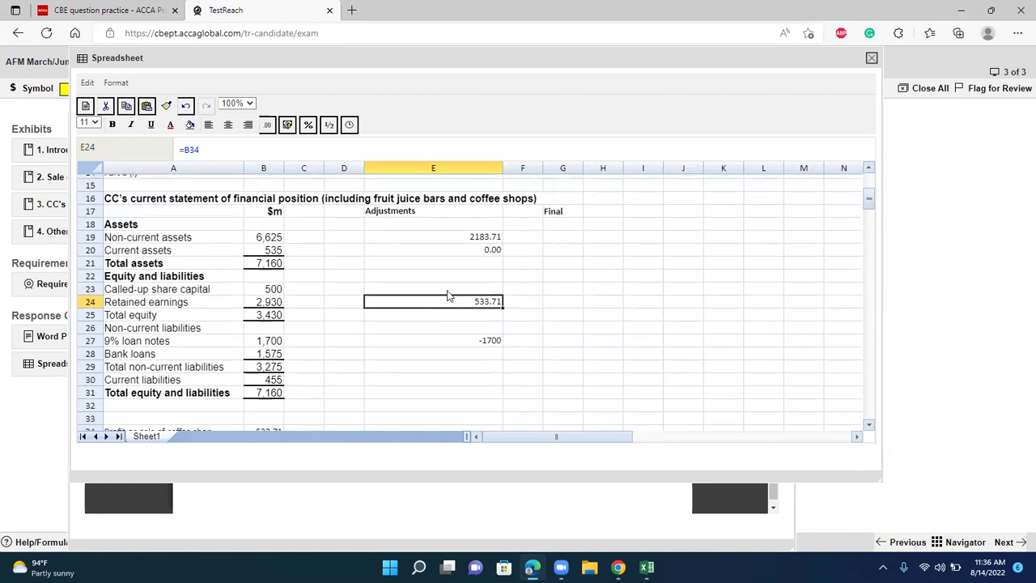
# - Calculate the final non-current assets in G19 as =E19+B19
pyautogui.click(555, 232)
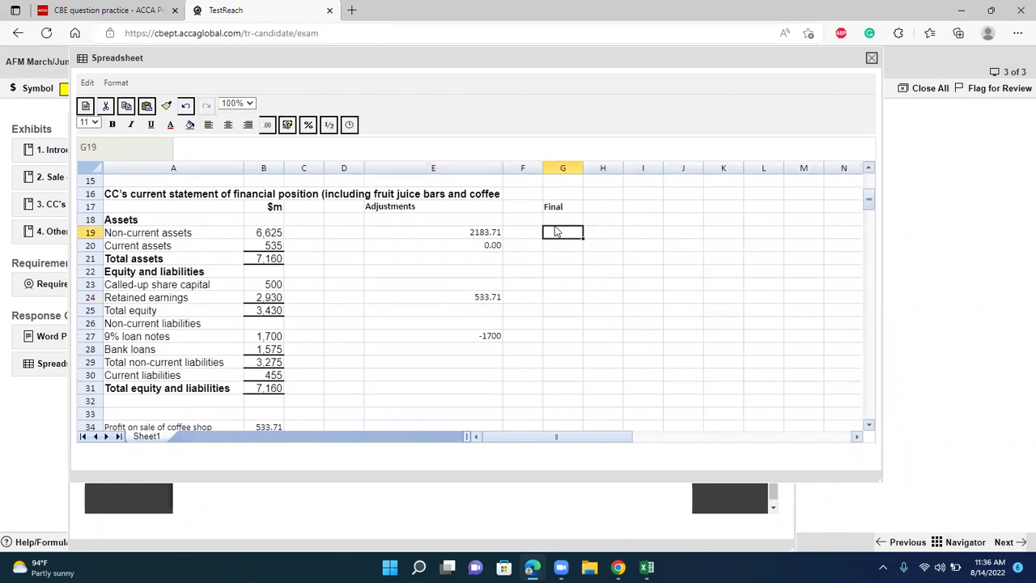
pyautogui.write('=')
pyautogui.press('Left')
pyautogui.press('Left')
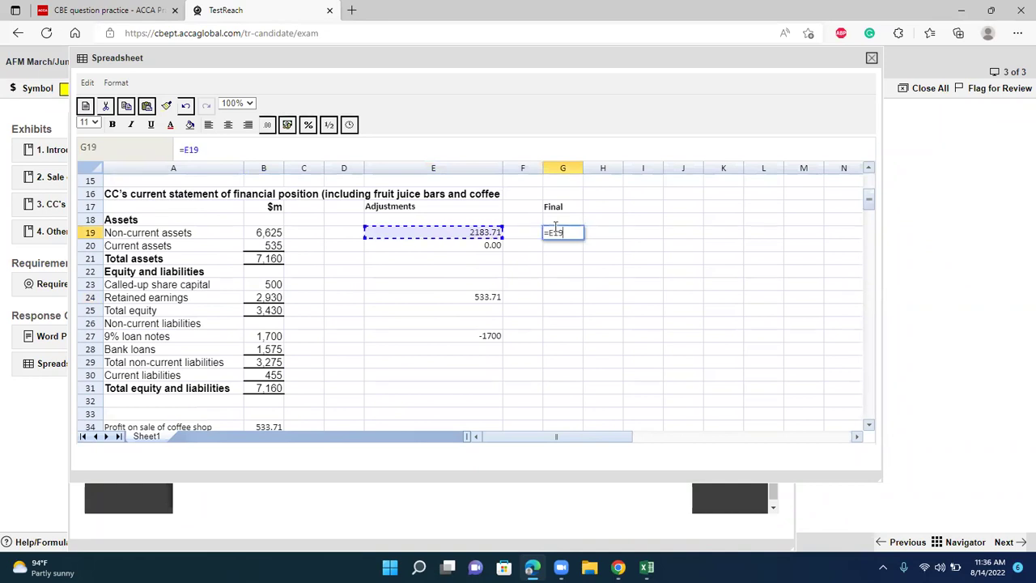
pyautogui.write('+')
pyautogui.press('Left')
pyautogui.press('Left')
pyautogui.press('Left')
pyautogui.press('Left')
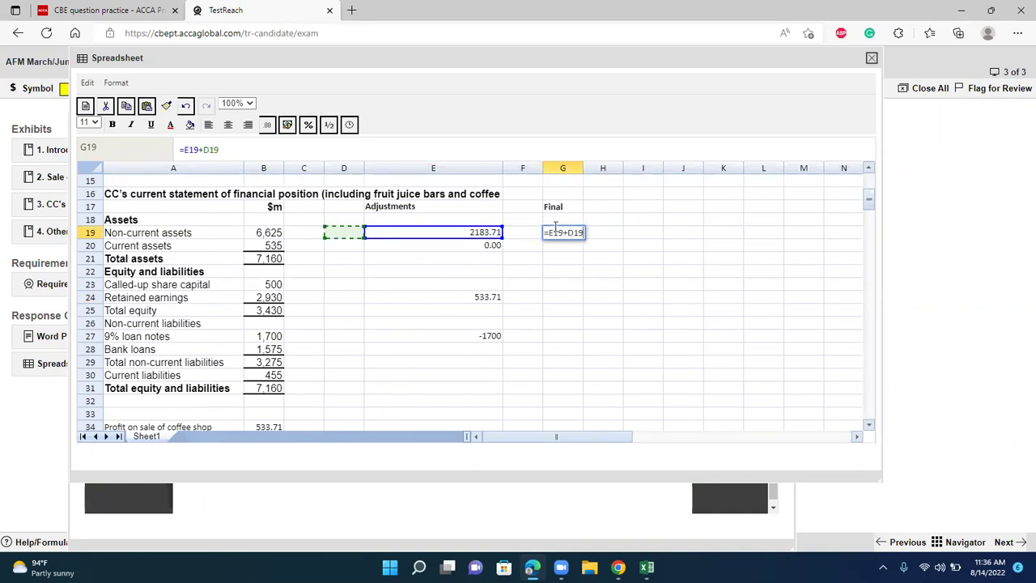
pyautogui.press('Left')
pyautogui.press('Return')
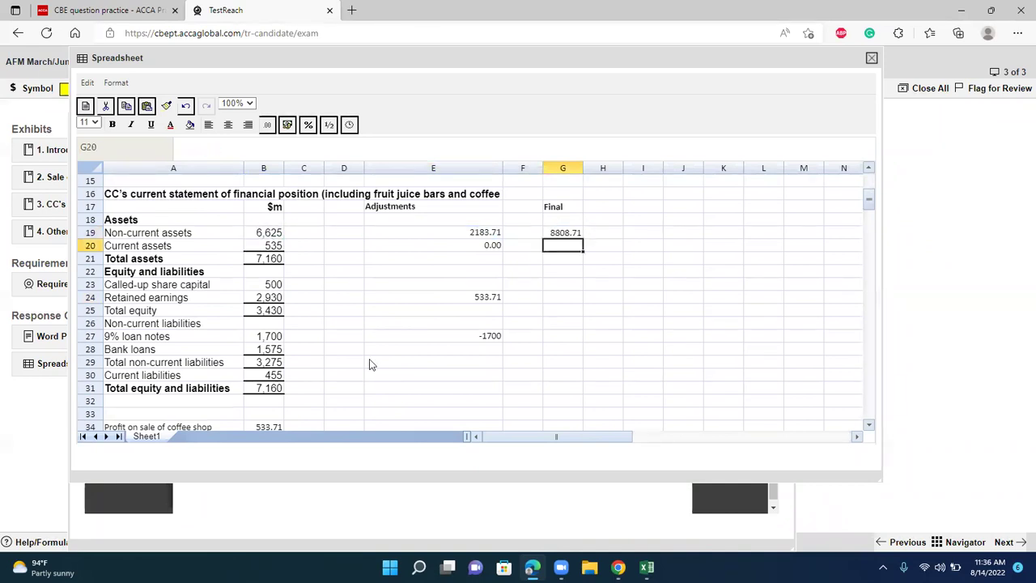
# - Enter -3350 in D19 to remove the coffee shops' net book value from non-current assets
pyautogui.click(348, 235)
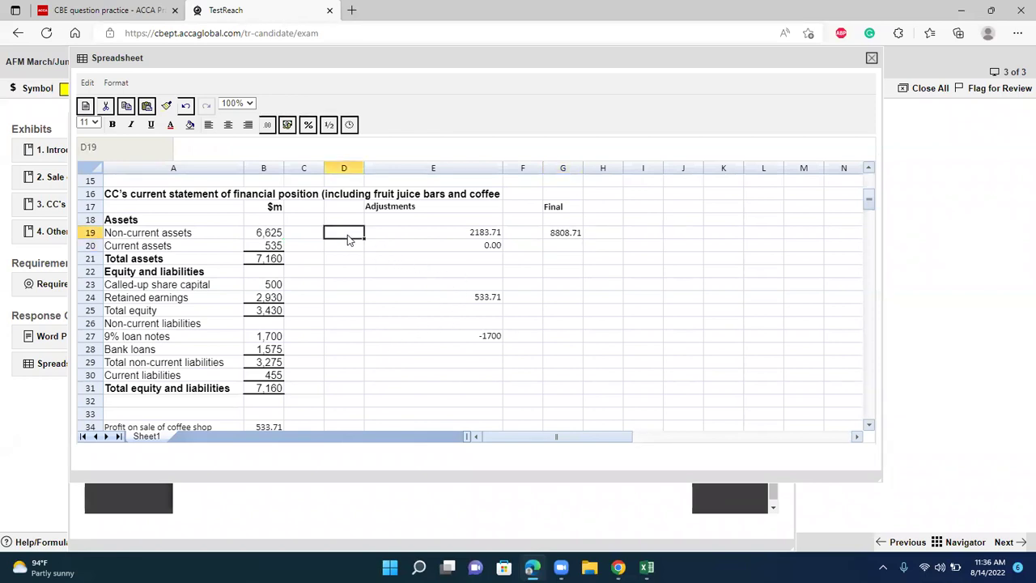
pyautogui.click(457, 302)
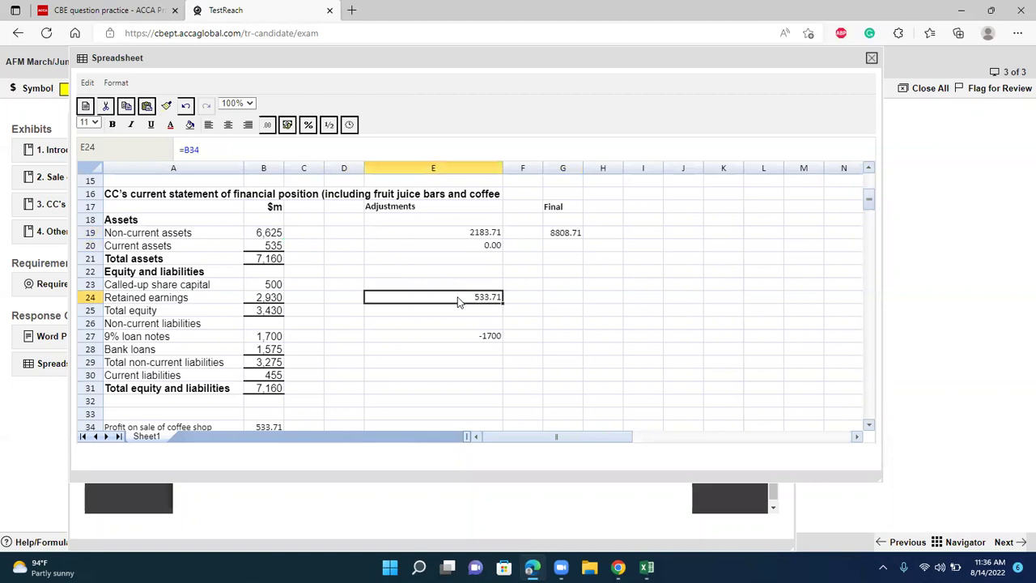
pyautogui.click(338, 234)
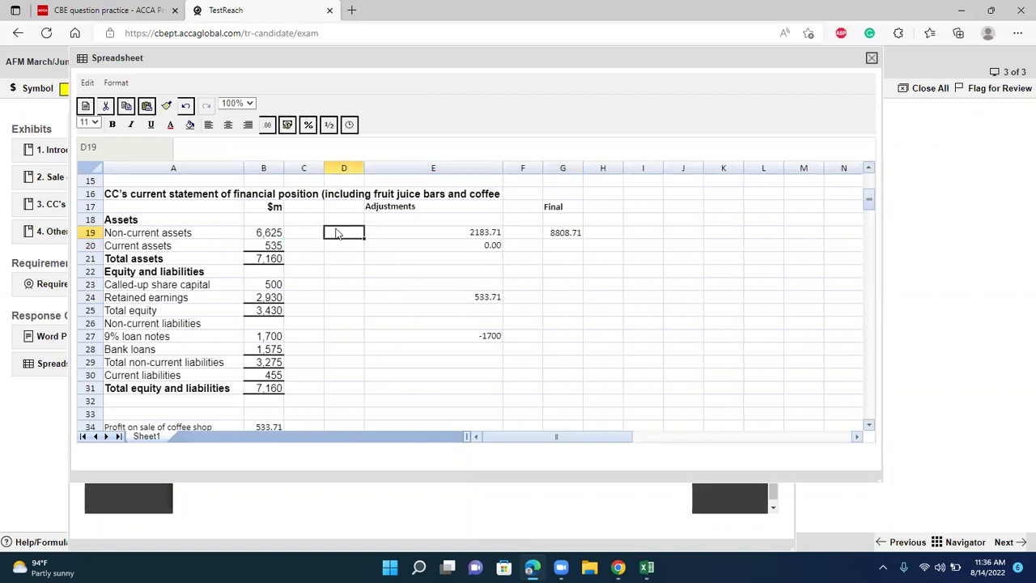
pyautogui.scroll(-2, 338, 234)
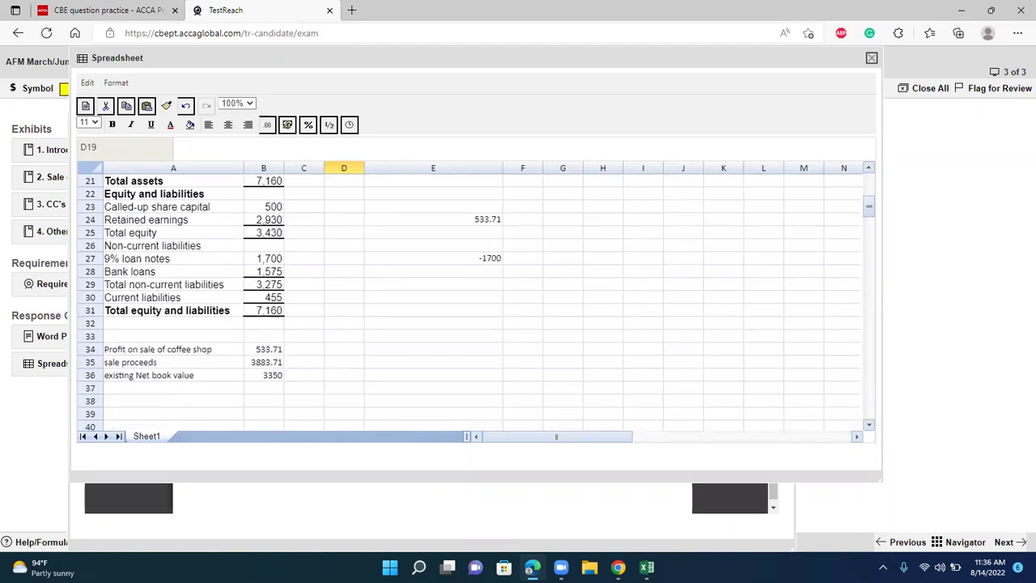
pyautogui.scroll(2, 315, 304)
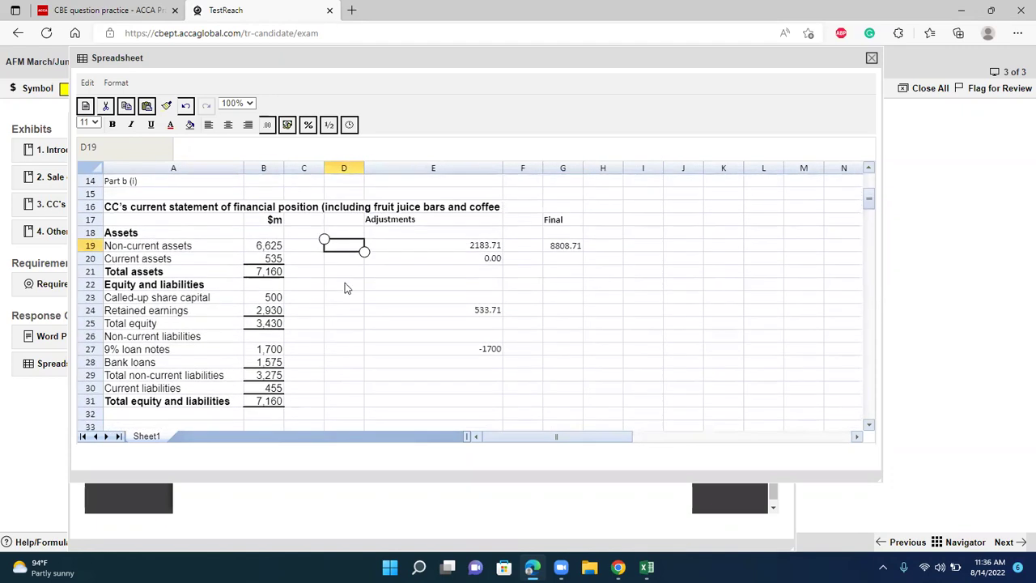
pyautogui.write('-')
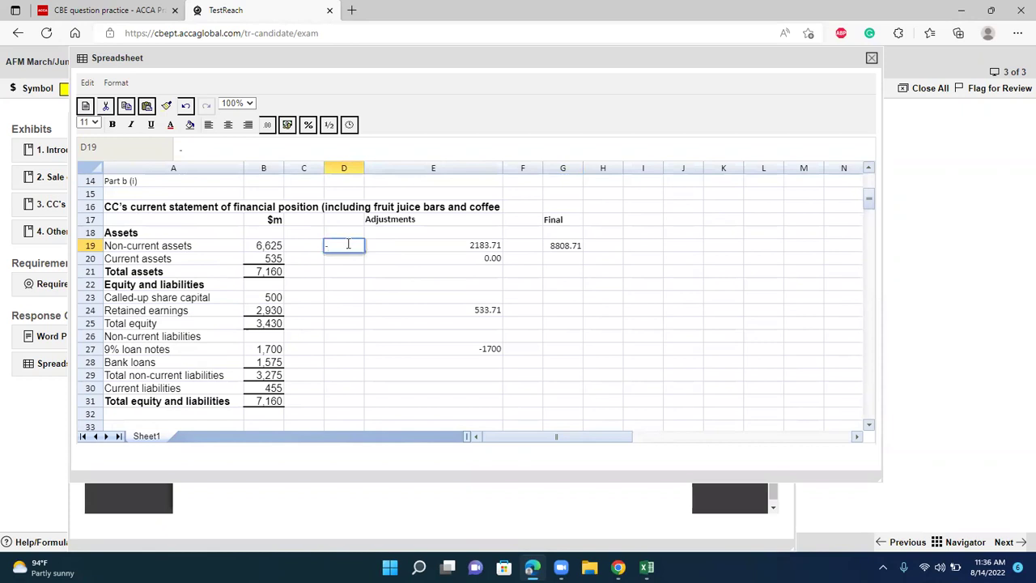
pyautogui.write('3950')
pyautogui.press('Return')
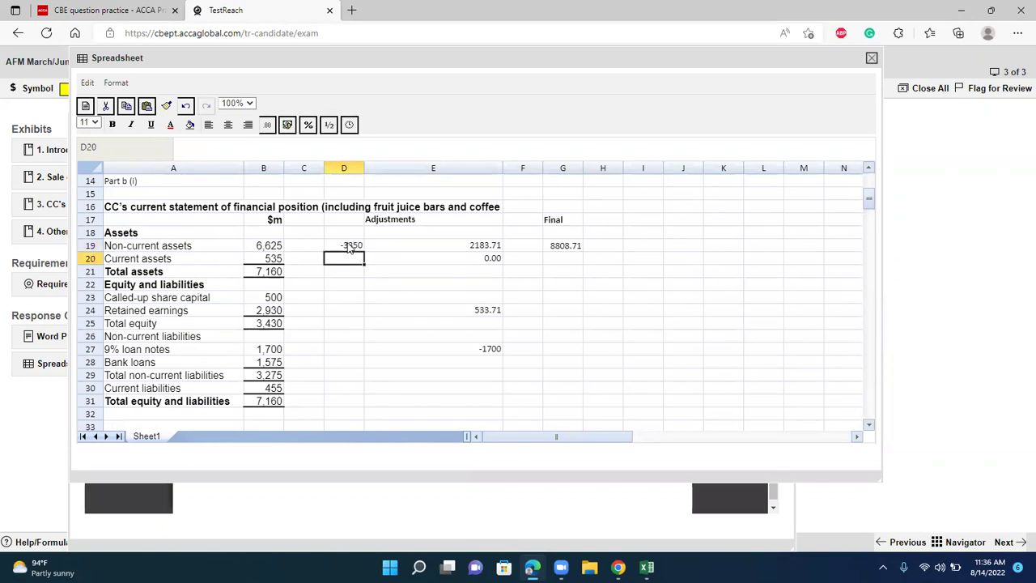
# - Replace the final non-current assets formula in G19 with =B19+D19+E19 to include both adjustments
pyautogui.press('Right')
pyautogui.press('Right')
pyautogui.press('Right')
pyautogui.press('Up')
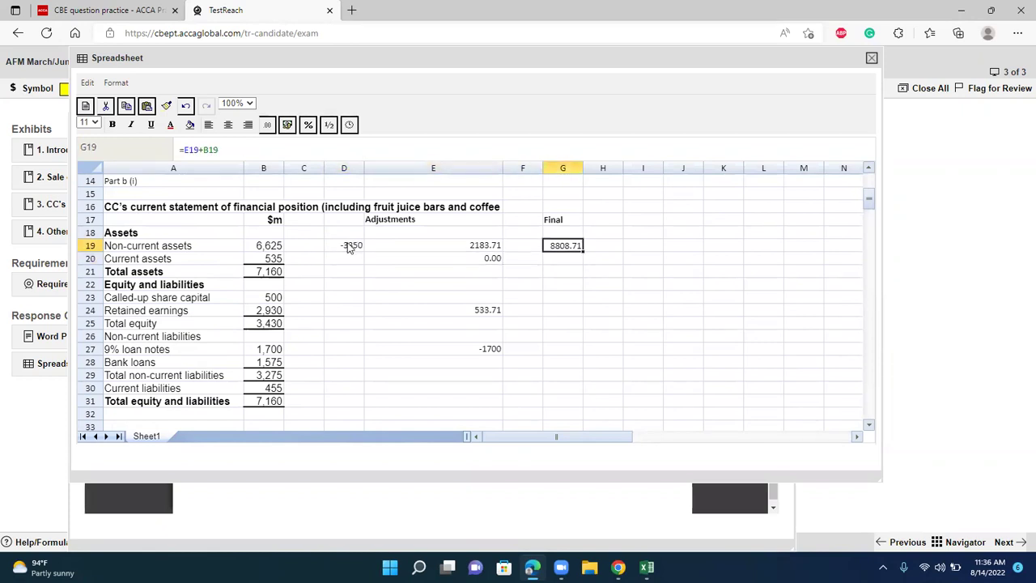
pyautogui.write('=')
pyautogui.press('Left')
pyautogui.press('Left')
pyautogui.press('Left')
pyautogui.press('Left')
pyautogui.press('Left')
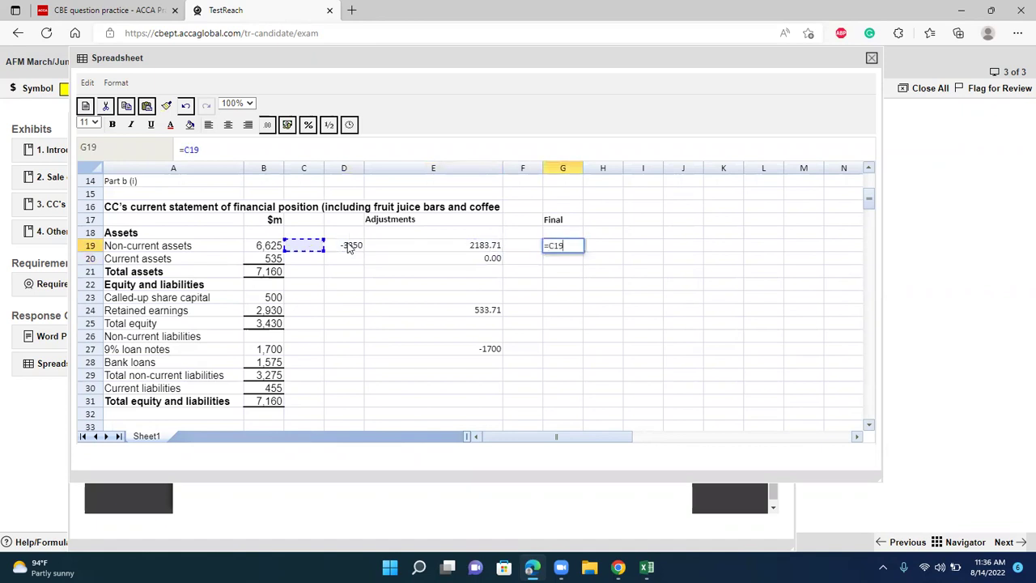
pyautogui.write('+')
pyautogui.press('Left')
pyautogui.press('Left')
pyautogui.press('Left')
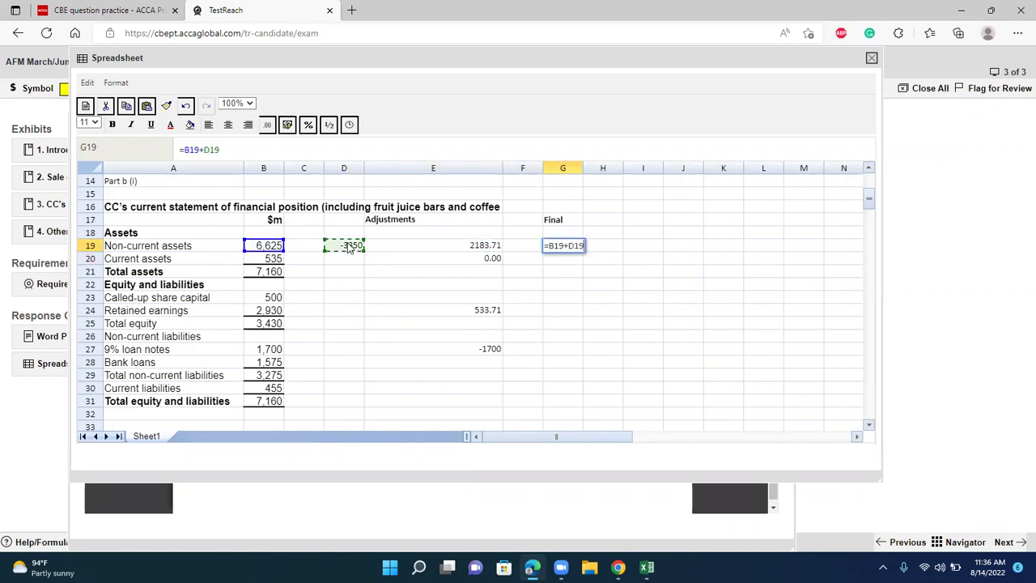
pyautogui.write('+')
pyautogui.press('Left')
pyautogui.press('Left')
pyautogui.press('Return')
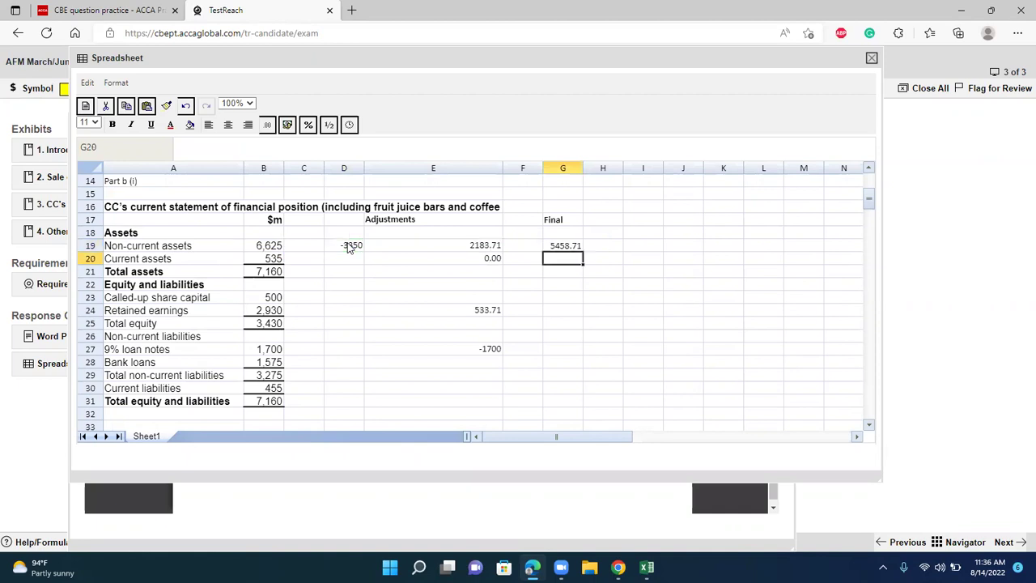
# - Copy the final non-current assets formula from G19 to the current assets row in G20
pyautogui.press('Up')
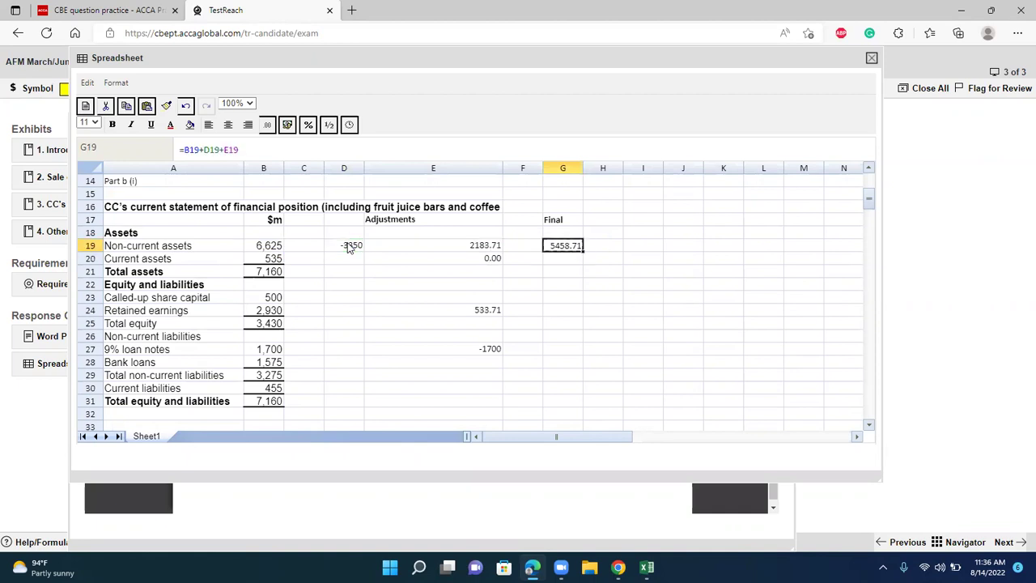
pyautogui.hotkey('ctrl', 'c')
pyautogui.press('Down')
pyautogui.hotkey('ctrl', 'v')
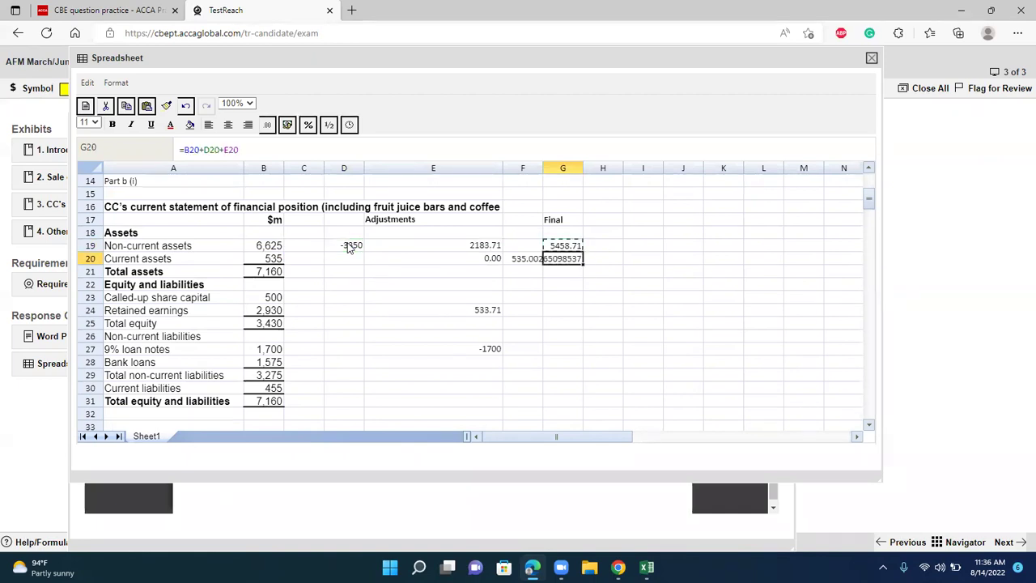
# - Paste the copied final-column formula into G23:G24 for called-up share capital and retained earnings
pyautogui.press('Down')
pyautogui.press('Down')
pyautogui.press('Down')
pyautogui.press('Down')
pyautogui.hotkey('shift', 'Up')
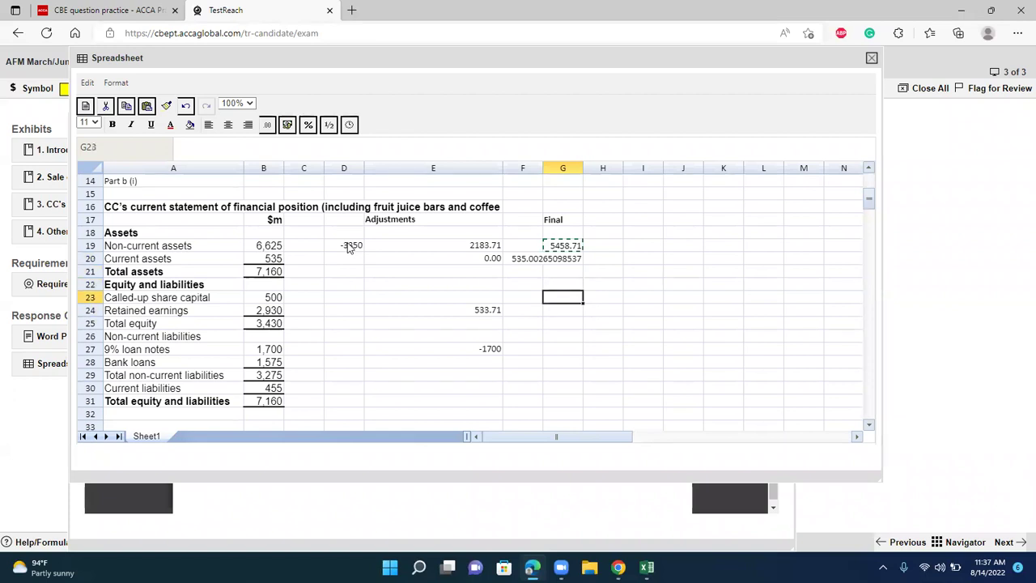
pyautogui.hotkey('ctrl', 'v')
# - Paste the same final-column formula into G27:G31, from the 9% loan notes to total equity and liabilities
pyautogui.press('Down')
pyautogui.press('Down')
pyautogui.press('Down')
pyautogui.hotkey('shift', 'Down')
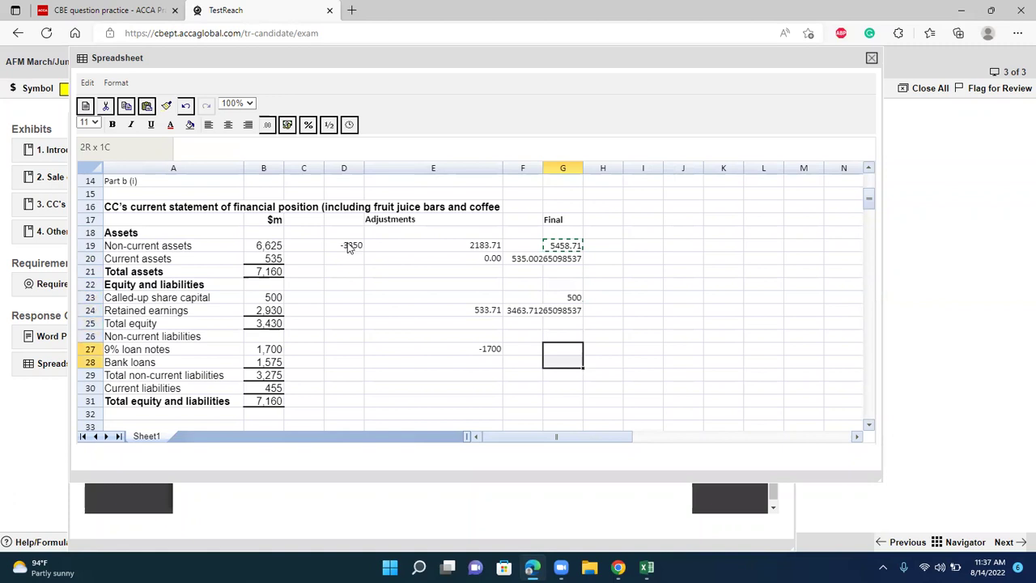
pyautogui.hotkey('shift', 'Down')
pyautogui.hotkey('shift', 'Down')
pyautogui.hotkey('shift', 'Down')
pyautogui.hotkey('ctrl', 'v')
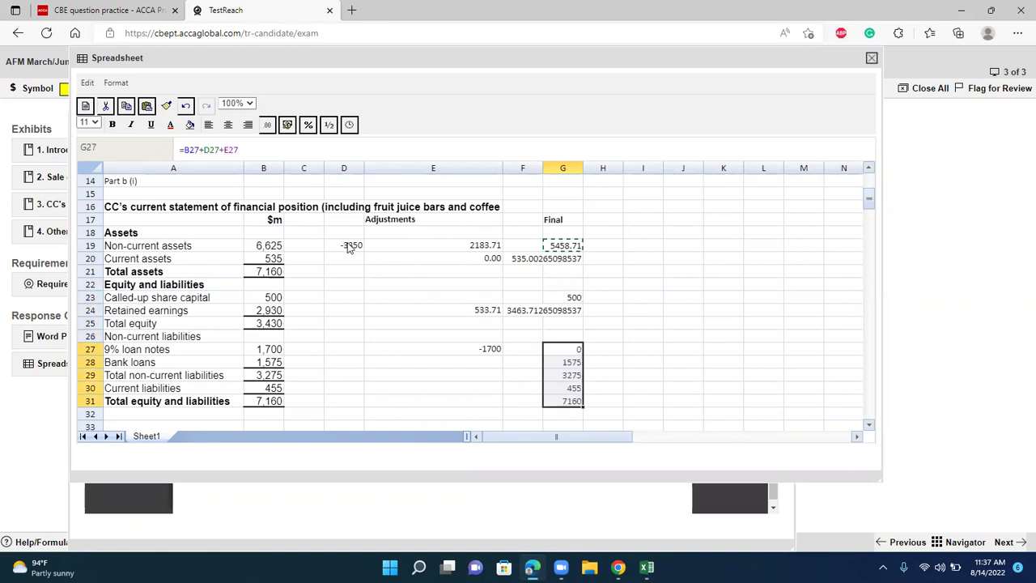
# - Format the final figures in G19:G24 with two decimal places (0.00)
pyautogui.press('Up')
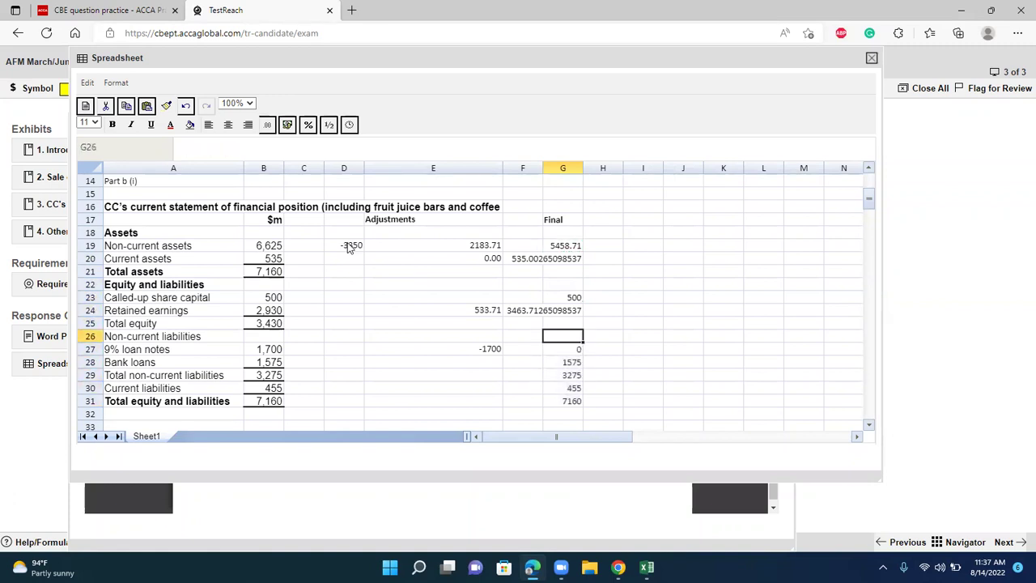
pyautogui.press('Down')
pyautogui.press('Up')
pyautogui.press('Up')
pyautogui.press('Up')
pyautogui.hotkey('shift', 'Up')
pyautogui.hotkey('shift', 'Up')
pyautogui.hotkey('shift', 'Up')
pyautogui.hotkey('shift', 'Up')
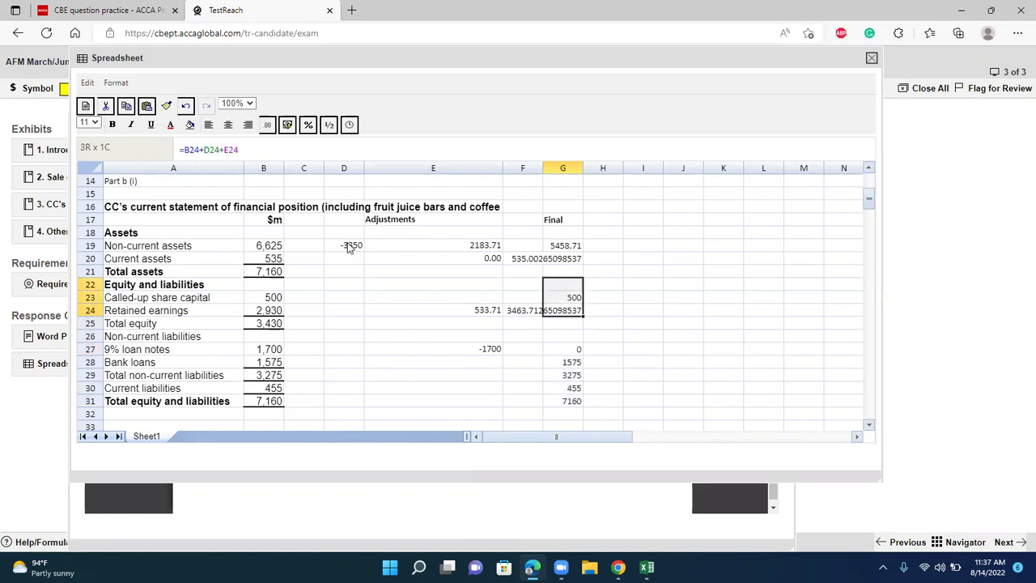
pyautogui.hotkey('shift', 'Up')
pyautogui.click(267, 126)
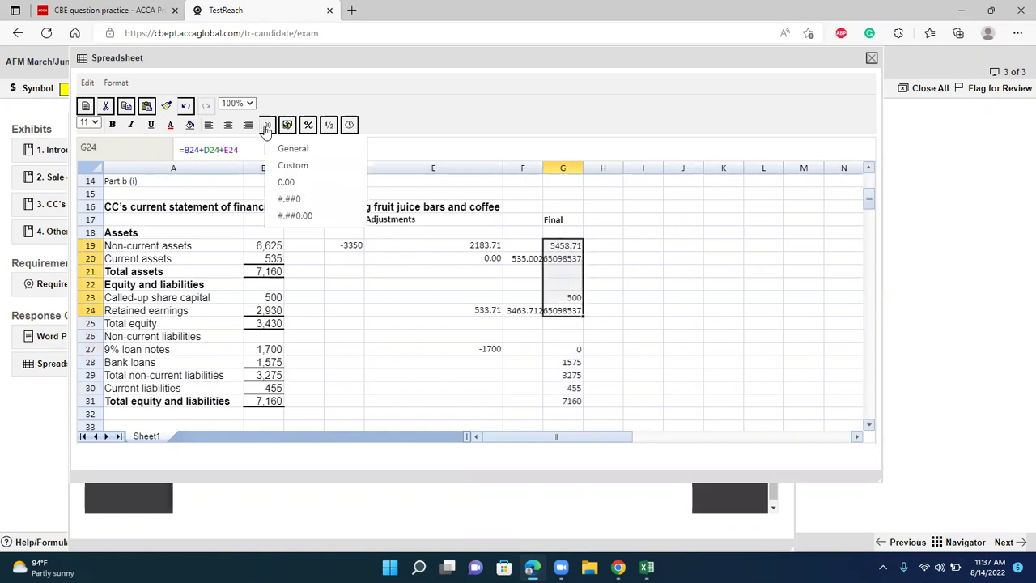
pyautogui.click(296, 183)
# - Calculate the final total assets in G21 as =G20+G19
pyautogui.click(571, 273)
pyautogui.write('=')
pyautogui.press('Up')
pyautogui.write('+')
pyautogui.press('Up')
pyautogui.press('Up')
pyautogui.press('Return')
# - Copy the total assets formula from G21 to total equity in G25 and total non-current liabilities in G29
pyautogui.click(575, 274)
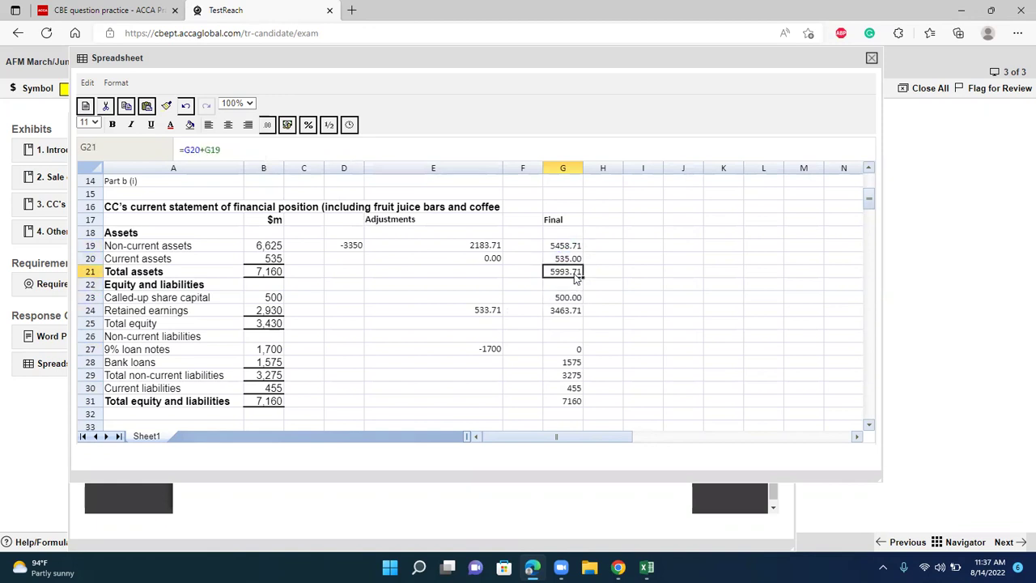
pyautogui.hotkey('ctrl', 'c')
pyautogui.press('Down')
pyautogui.press('Down')
pyautogui.press('Down')
pyautogui.press('Down')
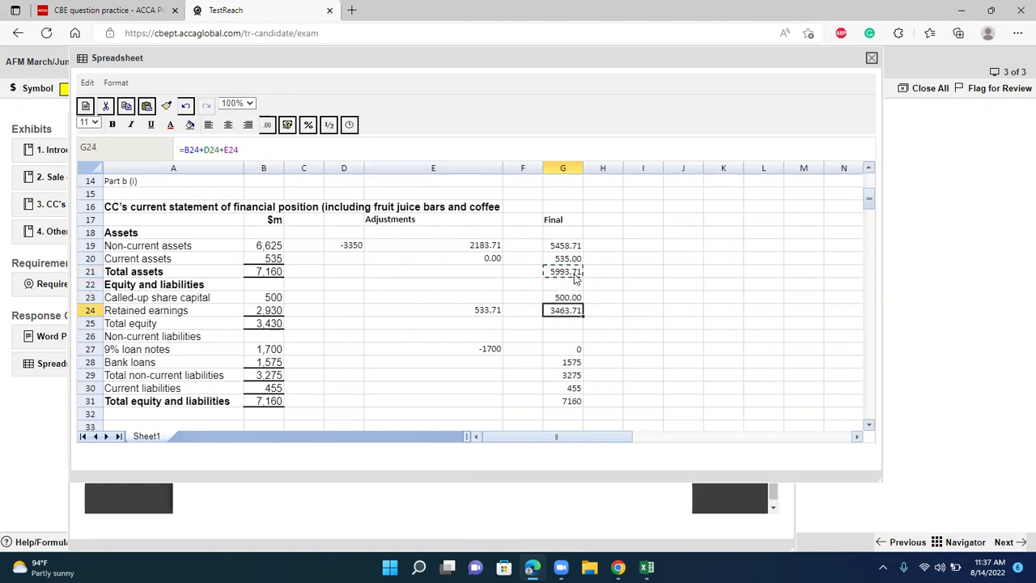
pyautogui.hotkey('ctrl', 'v')
pyautogui.press('Down')
pyautogui.press('Down')
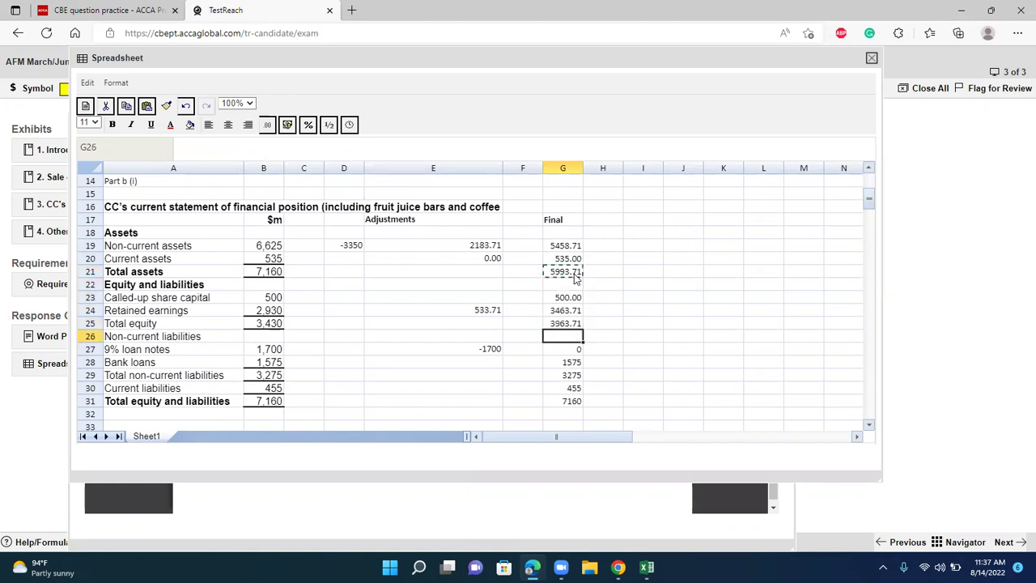
pyautogui.press('Down')
pyautogui.press('Down')
pyautogui.hotkey('ctrl', 'v')
# - Replace the total equity and liabilities formula in G31 with =G30+G29+G25
pyautogui.press('Down')
pyautogui.press('Down')
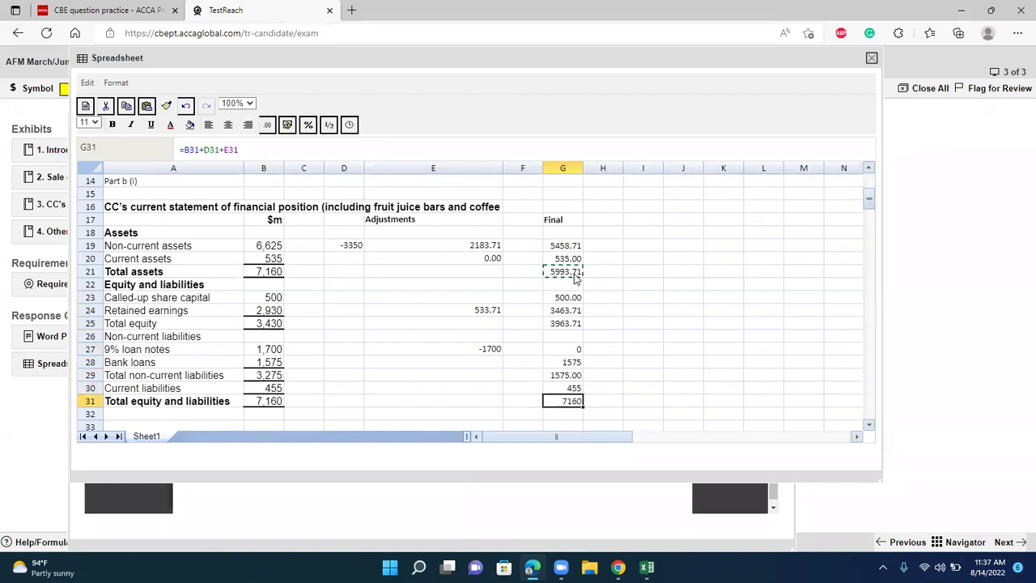
pyautogui.hotkey('ctrl', 'v')
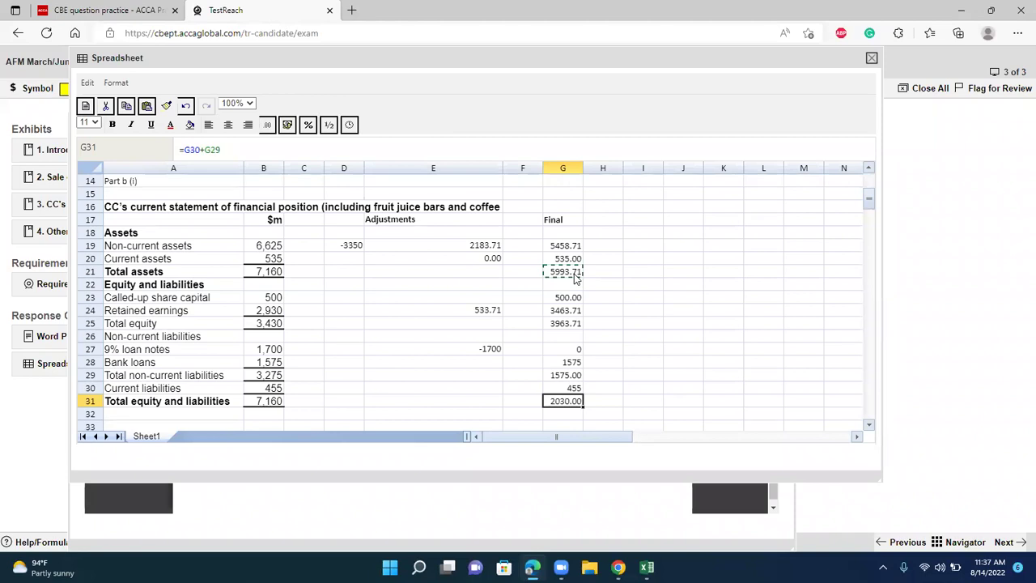
pyautogui.write('=')
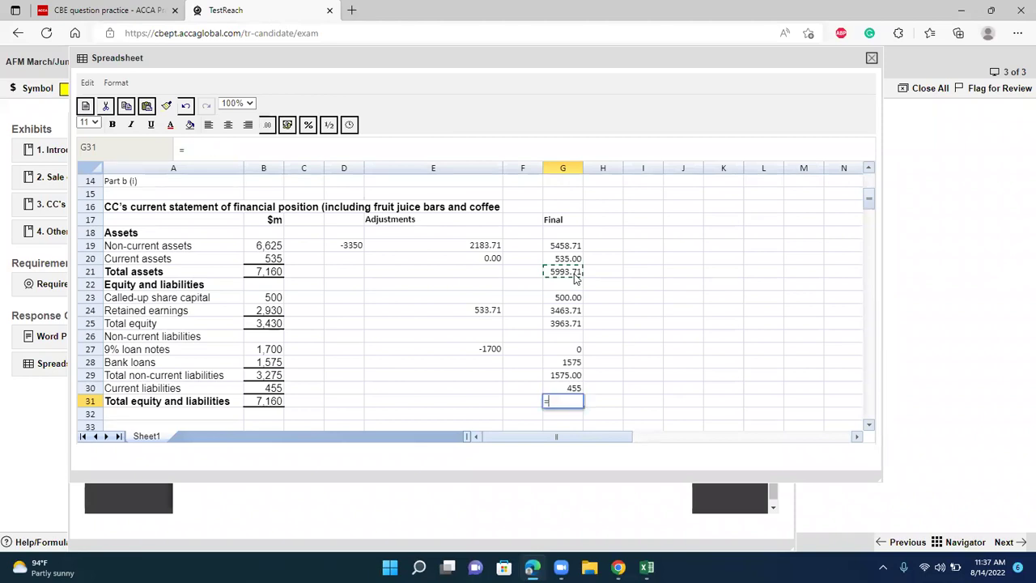
pyautogui.press('Up')
pyautogui.write('+')
pyautogui.press('Up')
pyautogui.press('Up')
pyautogui.write('+')
pyautogui.press('Up')
pyautogui.press('Up')
pyautogui.press('Up')
pyautogui.press('Up')
pyautogui.press('Up')
pyautogui.press('Up')
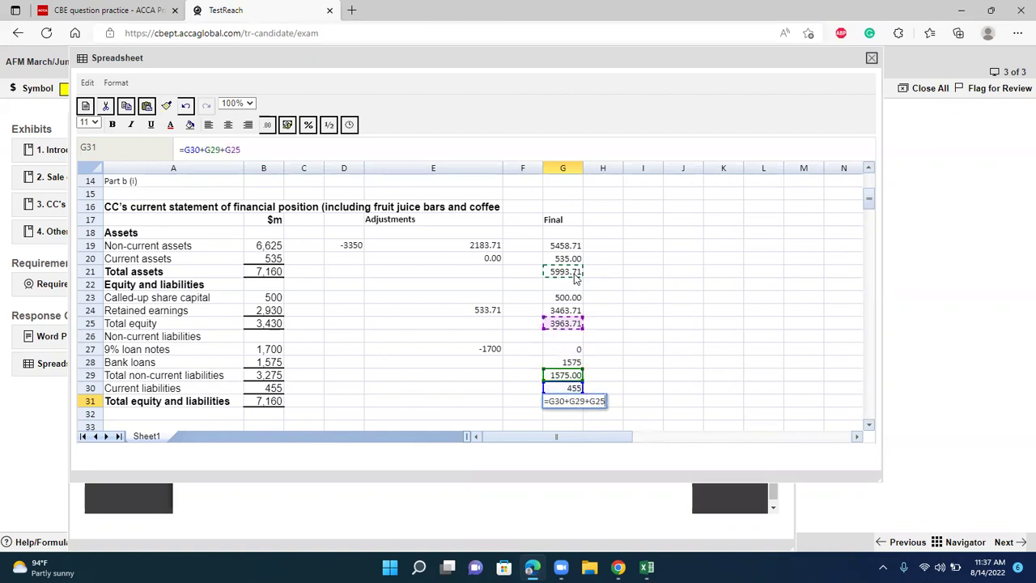
pyautogui.press('Return')
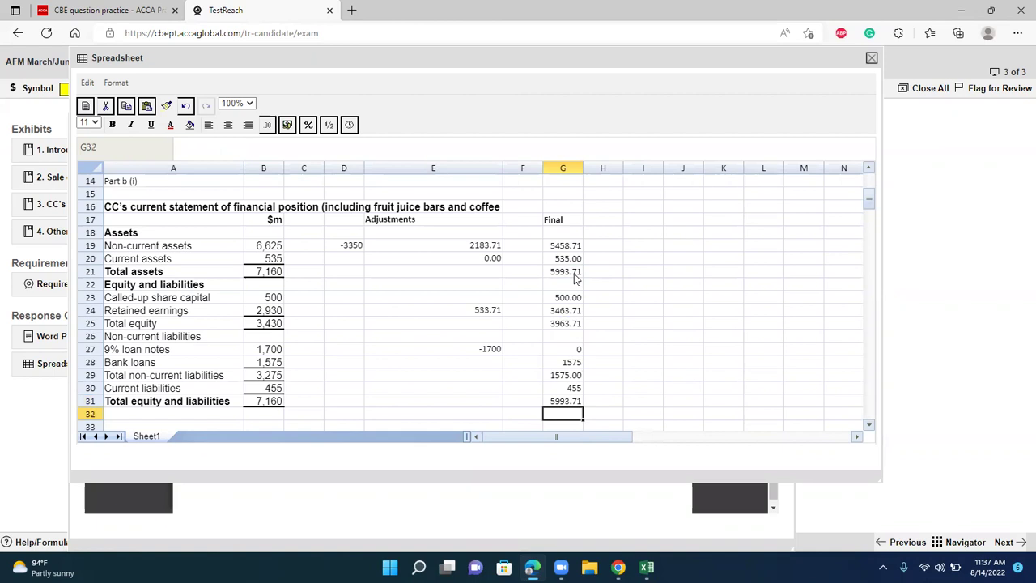
# - Make the final total equity and liabilities in G31 and the final total assets in G21 bold
pyautogui.press('Up')
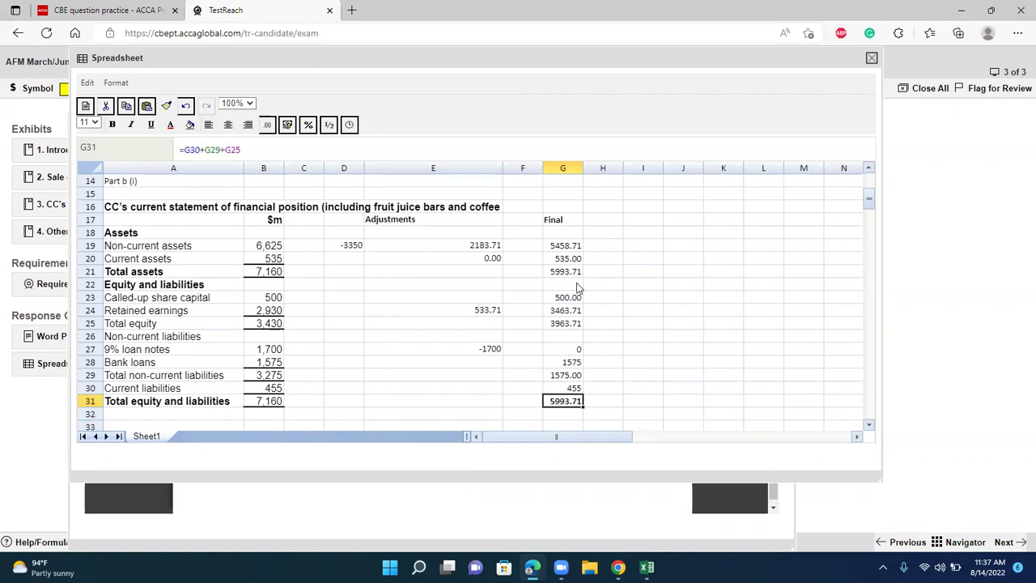
pyautogui.click(569, 277)
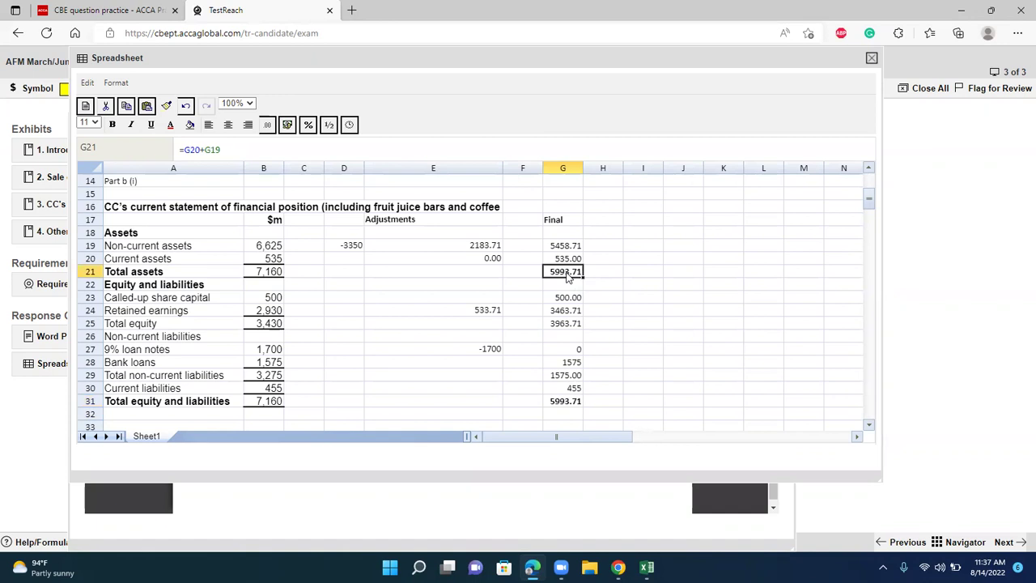
pyautogui.click(413, 289)
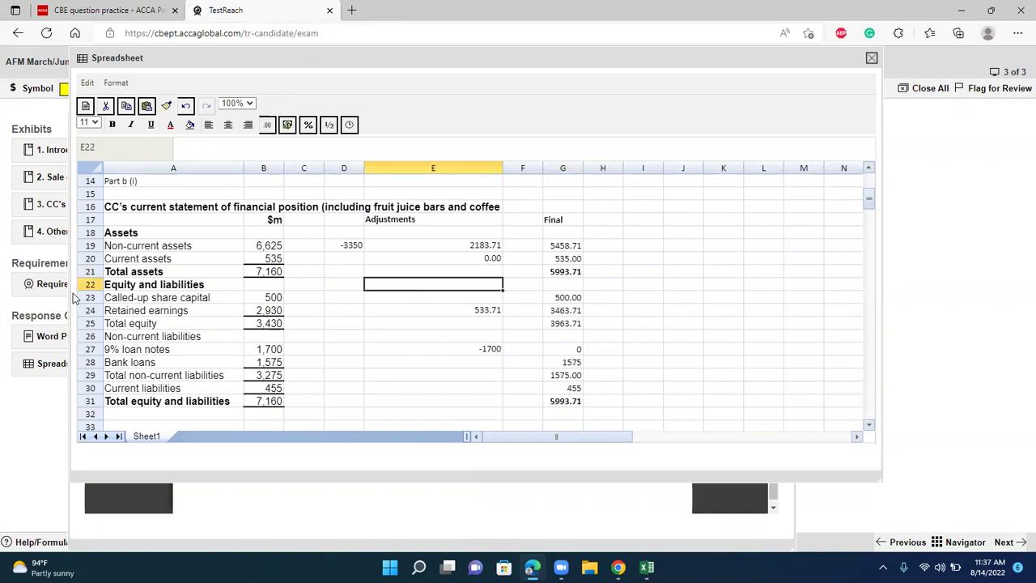
# - Review the part (a)(ii) requirements and note 3 of the Other information exhibit on current assets and liabilities
pyautogui.click(50, 284)
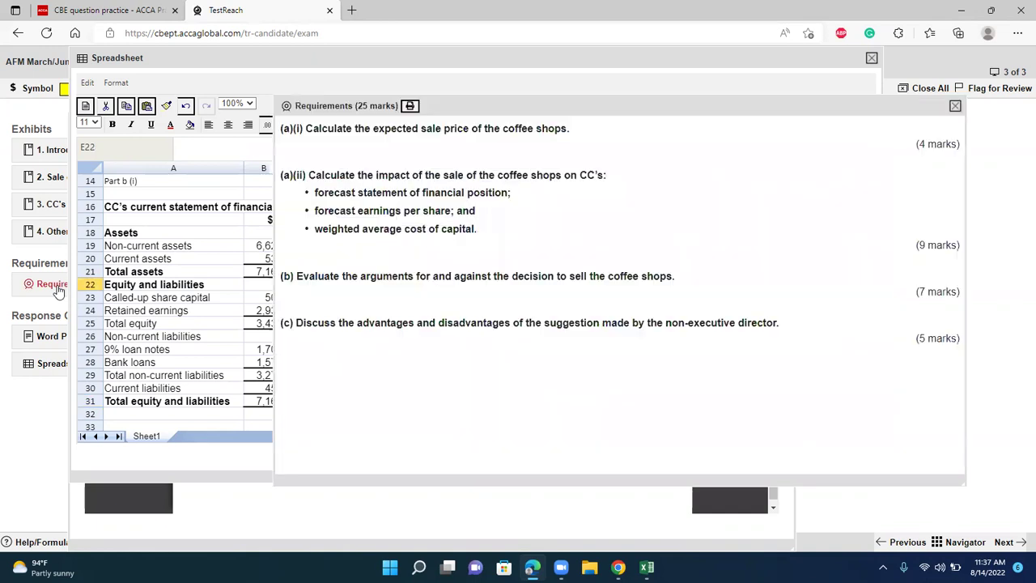
pyautogui.moveTo(356, 191); pyautogui.dragTo(307, 189)
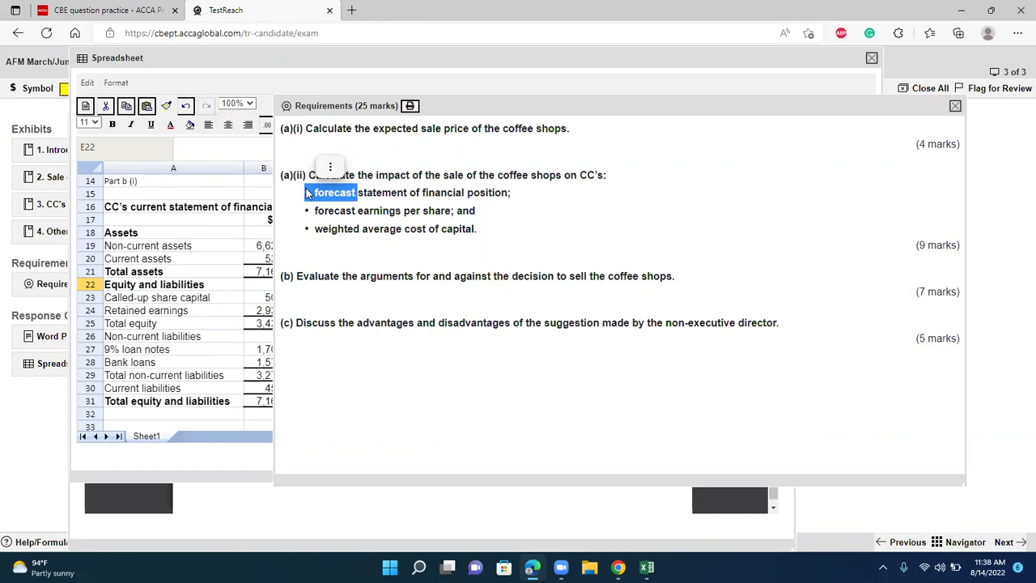
pyautogui.click(51, 233)
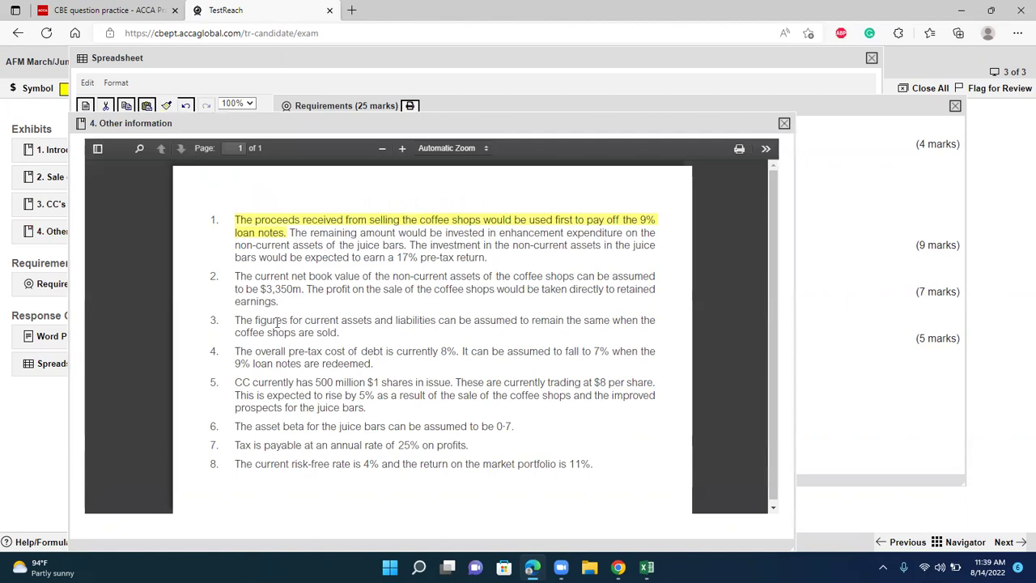
pyautogui.moveTo(240, 320); pyautogui.dragTo(341, 330)
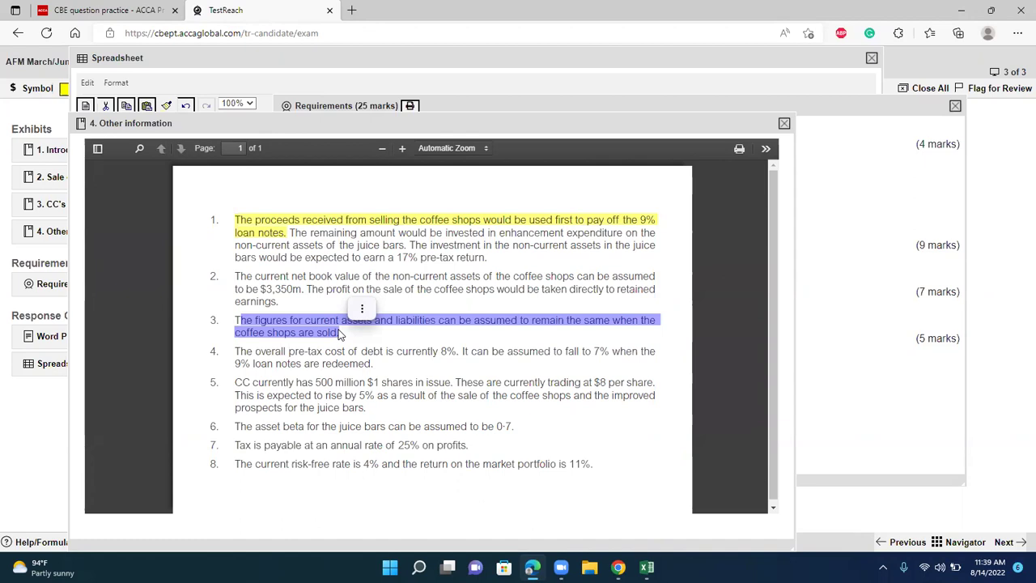
pyautogui.moveTo(340, 334); pyautogui.dragTo(346, 335)
pyautogui.click(48, 284)
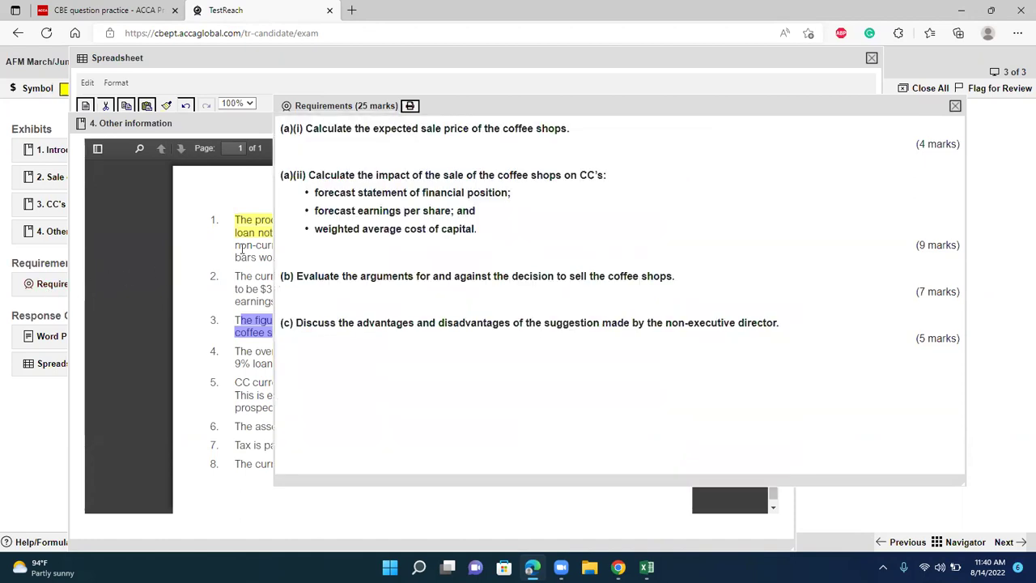
pyautogui.moveTo(470, 212); pyautogui.dragTo(320, 213)
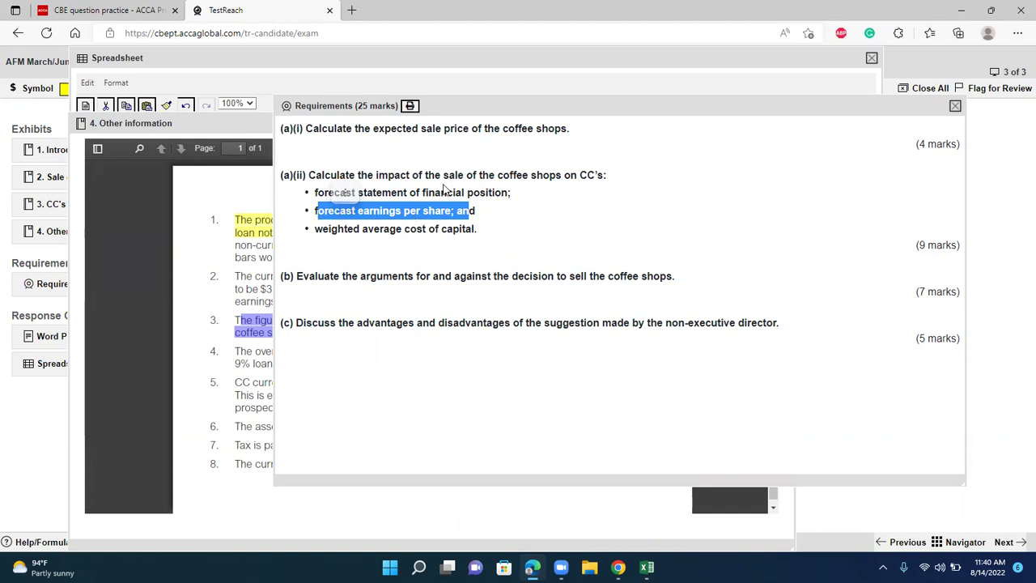
pyautogui.click(618, 567)
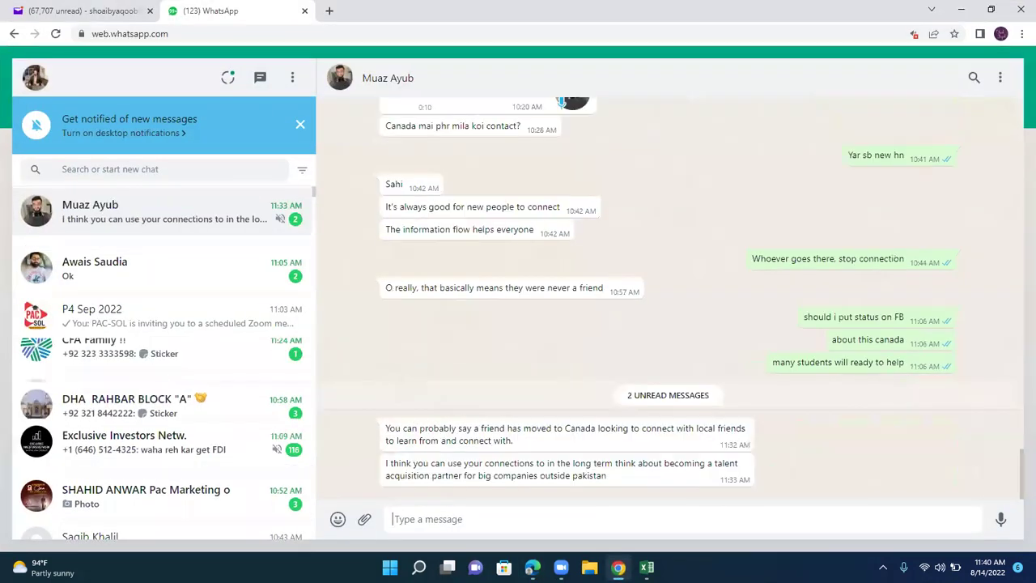
pyautogui.click(961, 10)
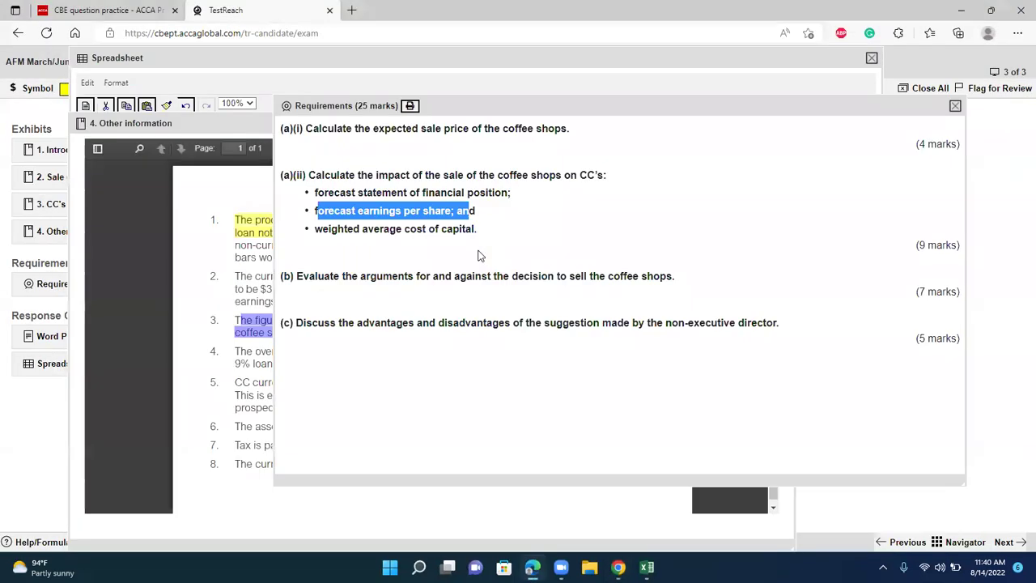
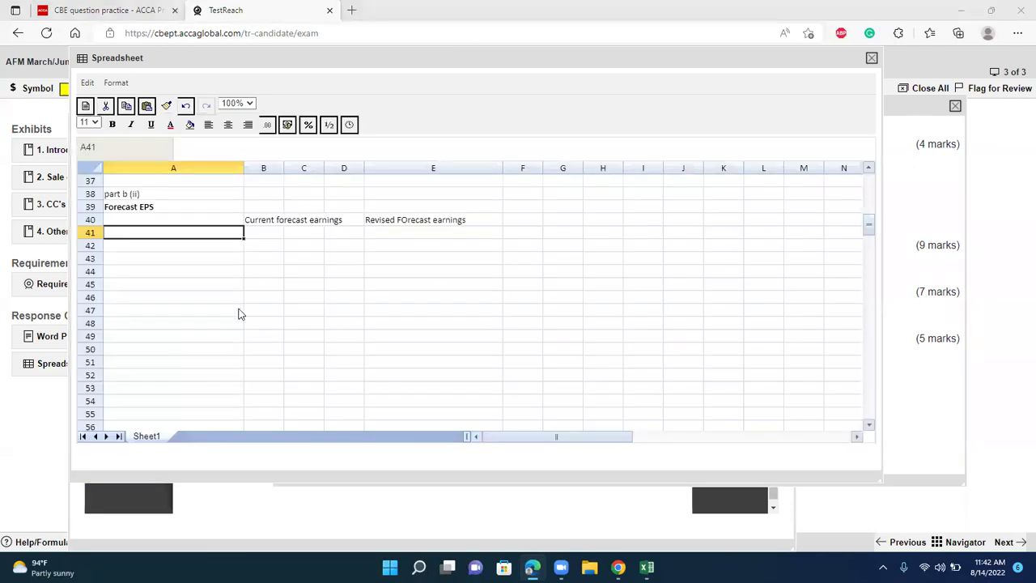
# - Widen column B to fit the "Current forecast earnings" heading
pyautogui.moveTo(283, 171); pyautogui.dragTo(318, 173)
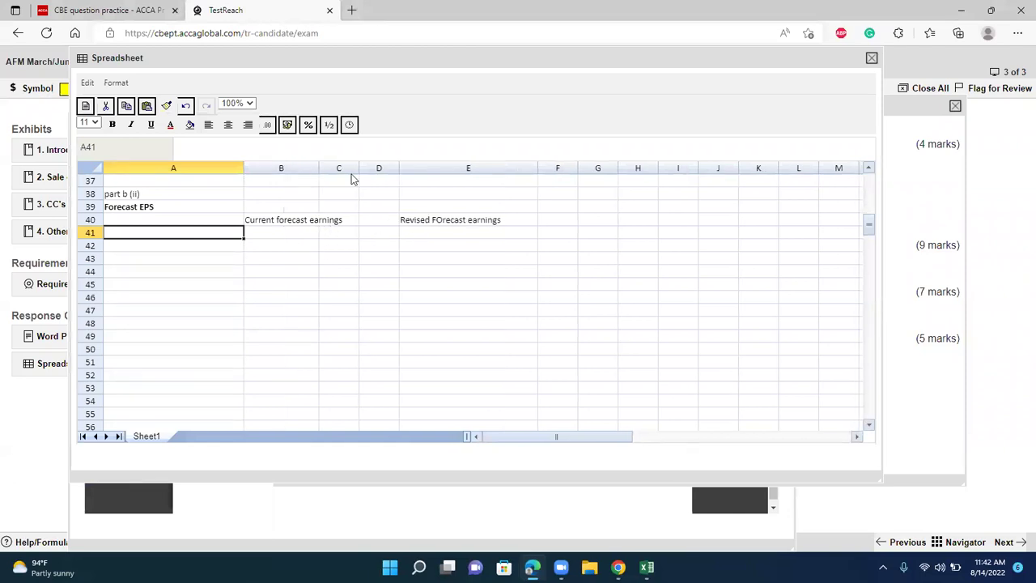
pyautogui.moveTo(319, 168); pyautogui.dragTo(343, 168)
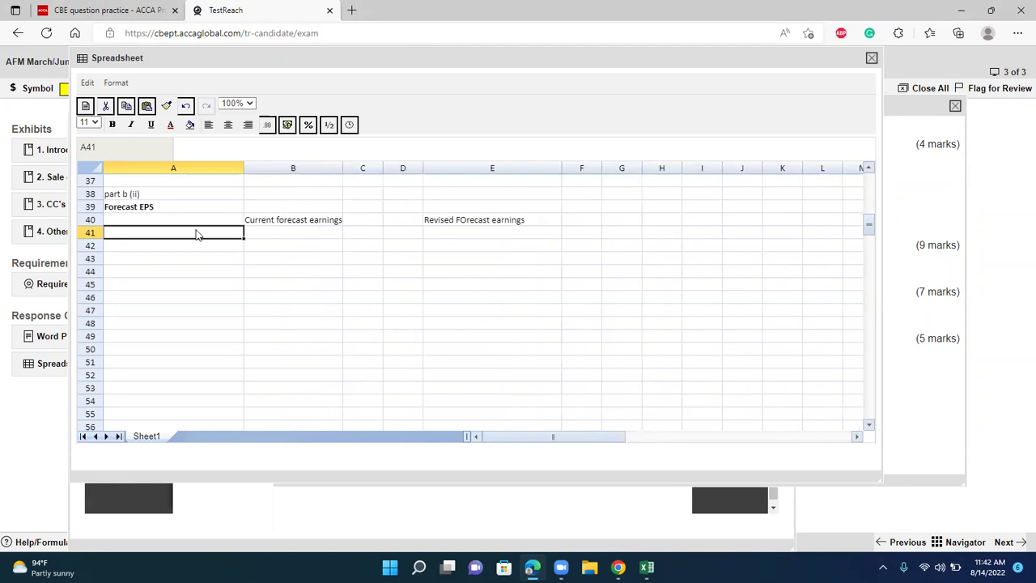
# - Open the Sale of coffee shops exhibit alongside the spreadsheet and close the Other information exhibit
pyautogui.click(51, 231)
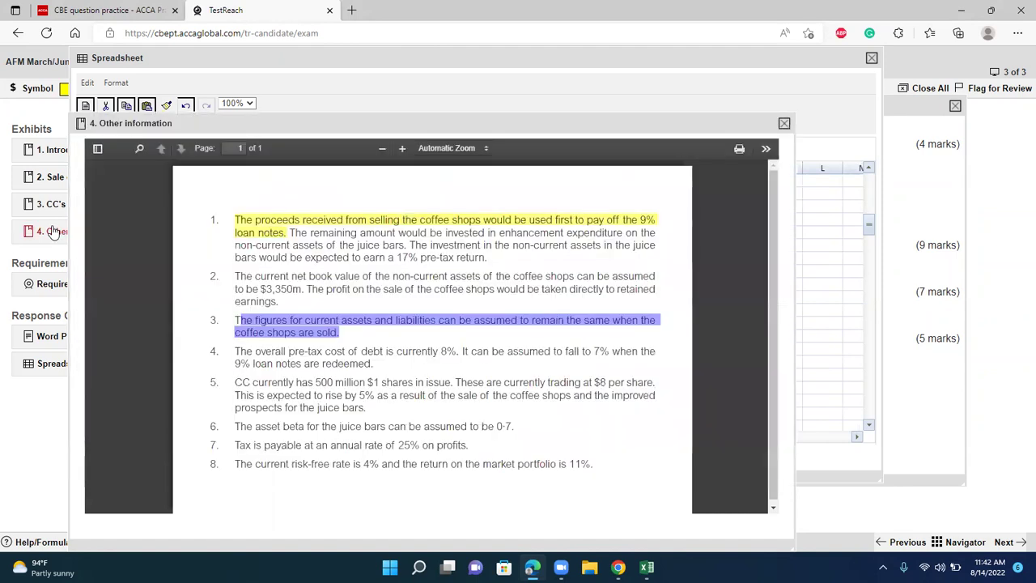
pyautogui.click(48, 176)
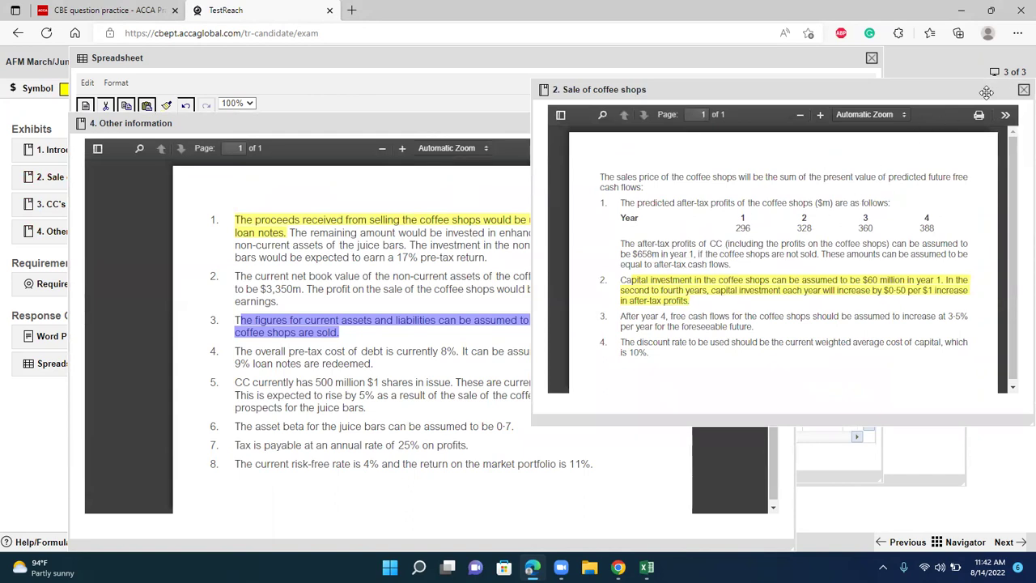
pyautogui.click(454, 119)
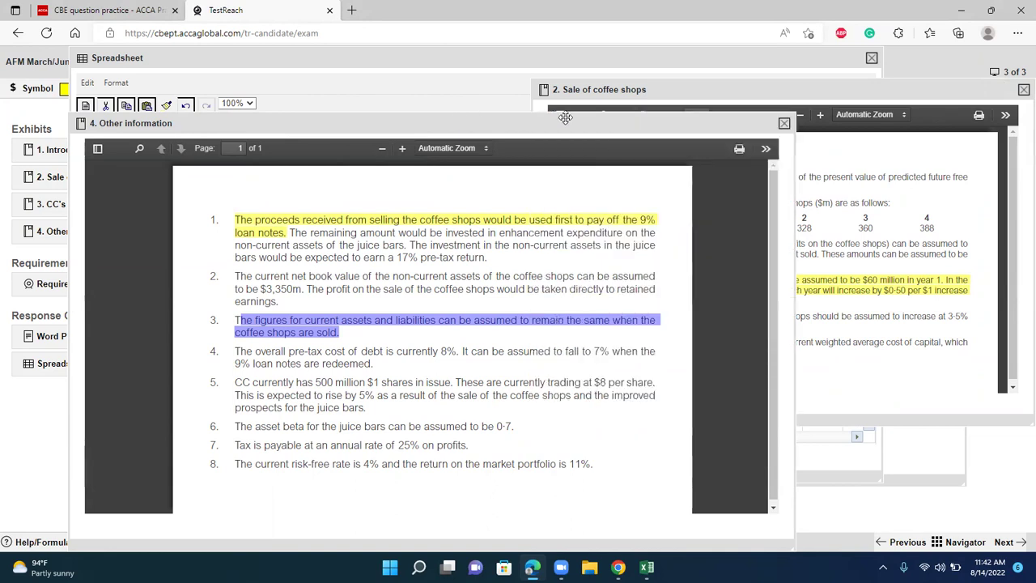
pyautogui.click(784, 125)
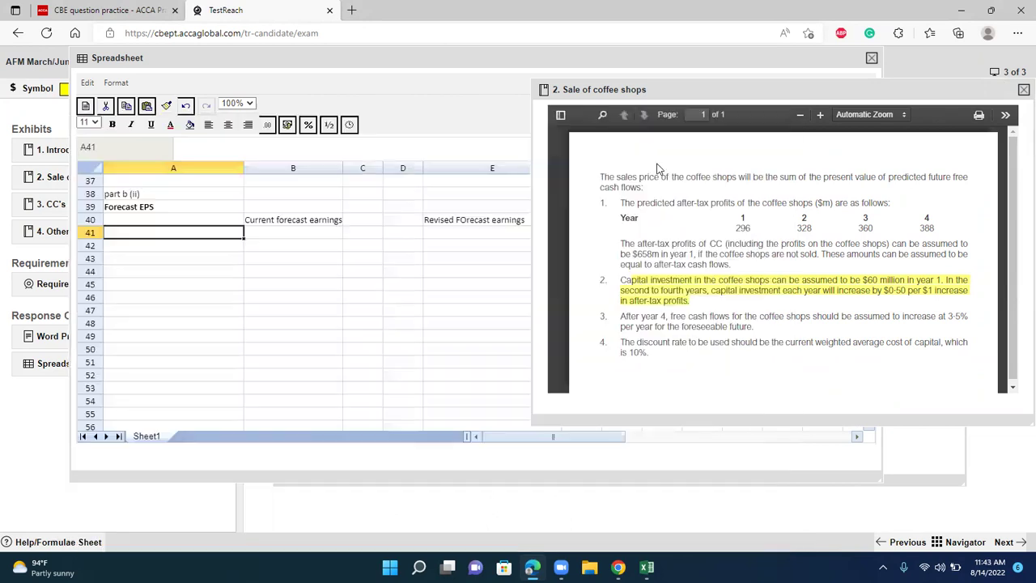
# - Add a "forecast Earnings" row in A41 with 658 under both current and revised forecast earnings, in B41 and E41
pyautogui.click(225, 255)
pyautogui.click(224, 232)
pyautogui.write('forecast ')
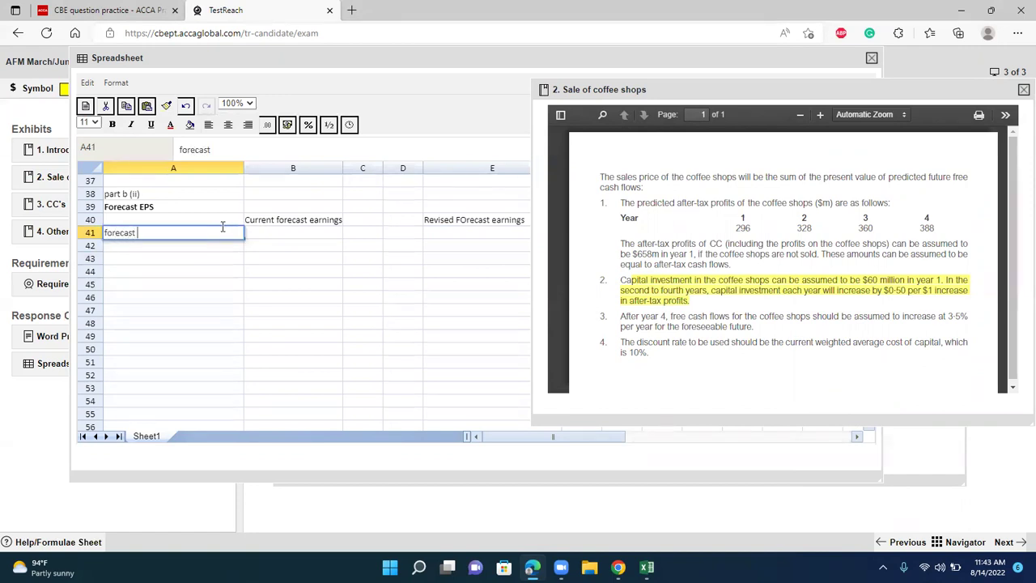
pyautogui.write('Earnings')
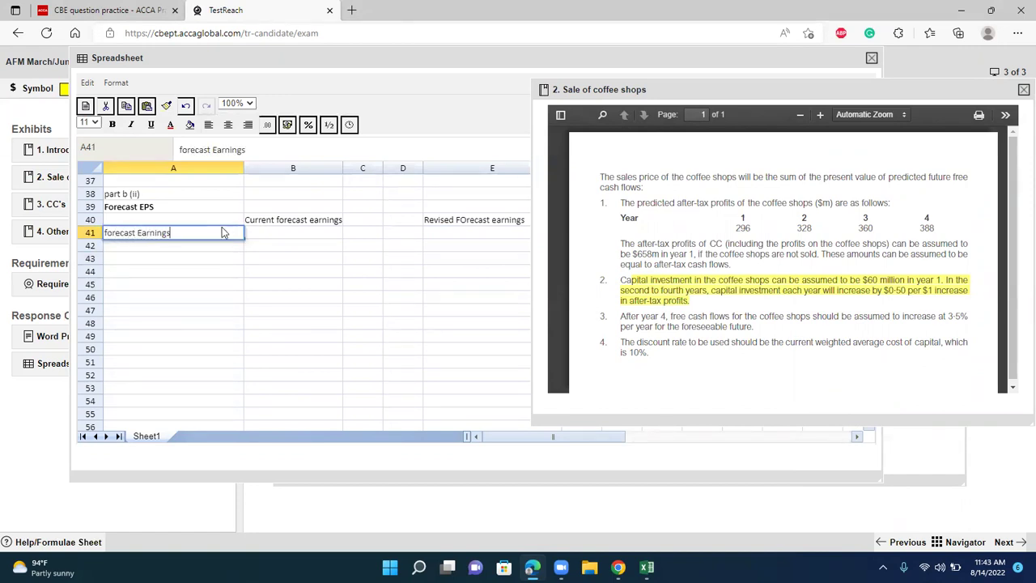
pyautogui.press('Tab')
pyautogui.write('658')
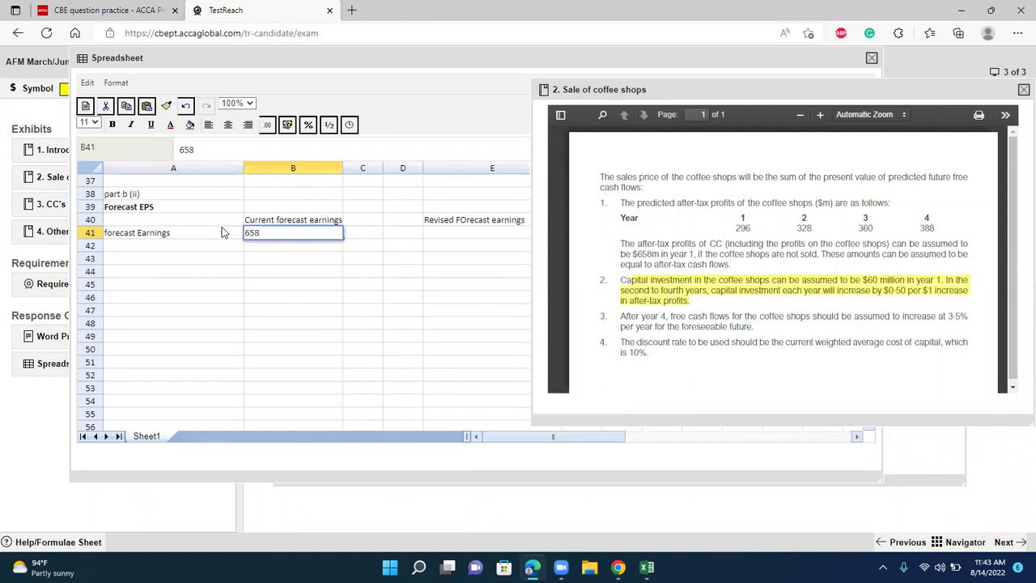
pyautogui.press('Tab')
pyautogui.write('658')
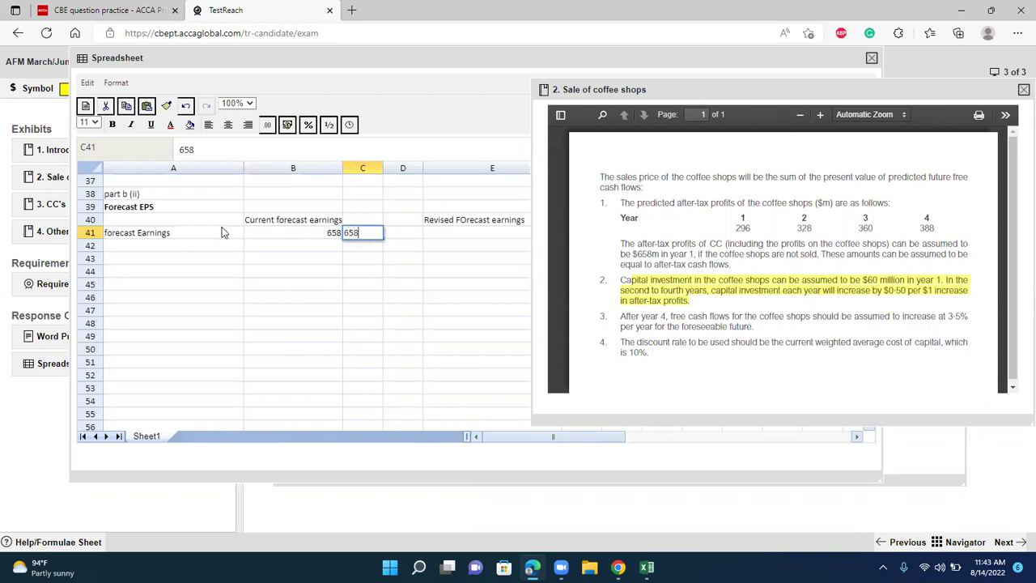
pyautogui.press('BackSpace')
pyautogui.press('BackSpace')
pyautogui.press('BackSpace')
pyautogui.press('Tab')
pyautogui.press('Tab')
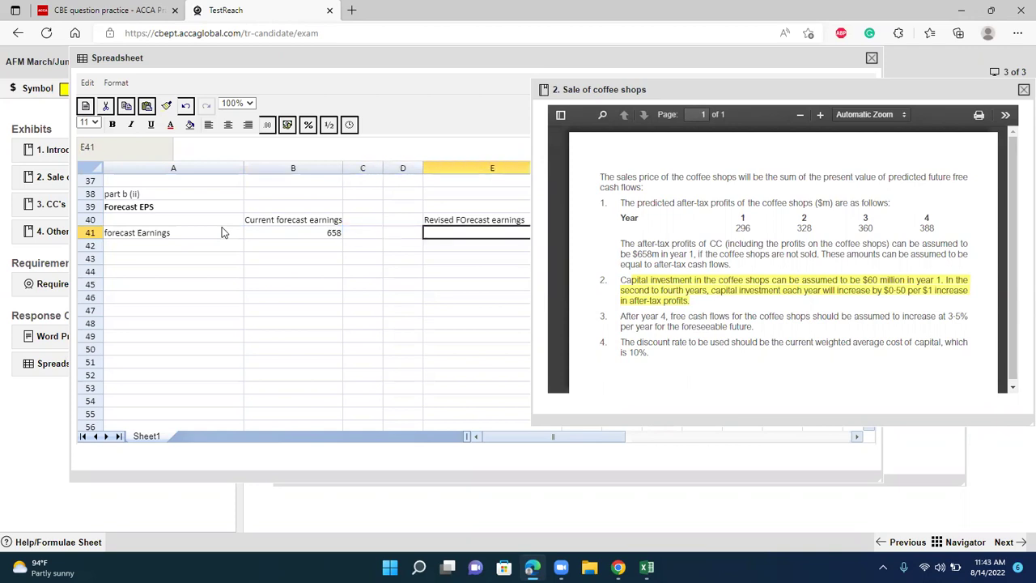
pyautogui.write('658')
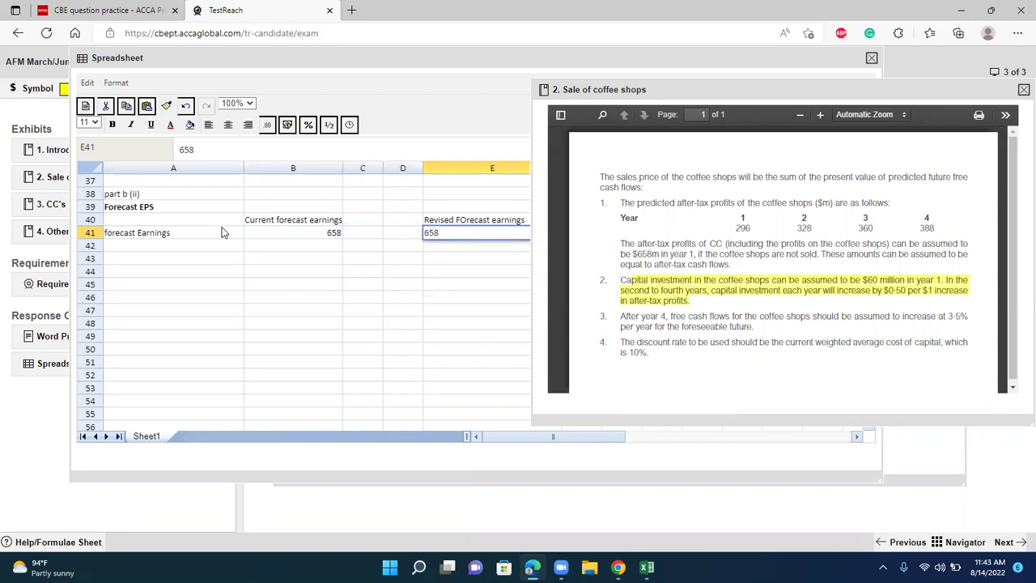
pyautogui.press('Return')
# - Add a "profit of coffee business" row in A42 with the year 1 profit of 296 in E42
pyautogui.press('Left')
pyautogui.press('Left')
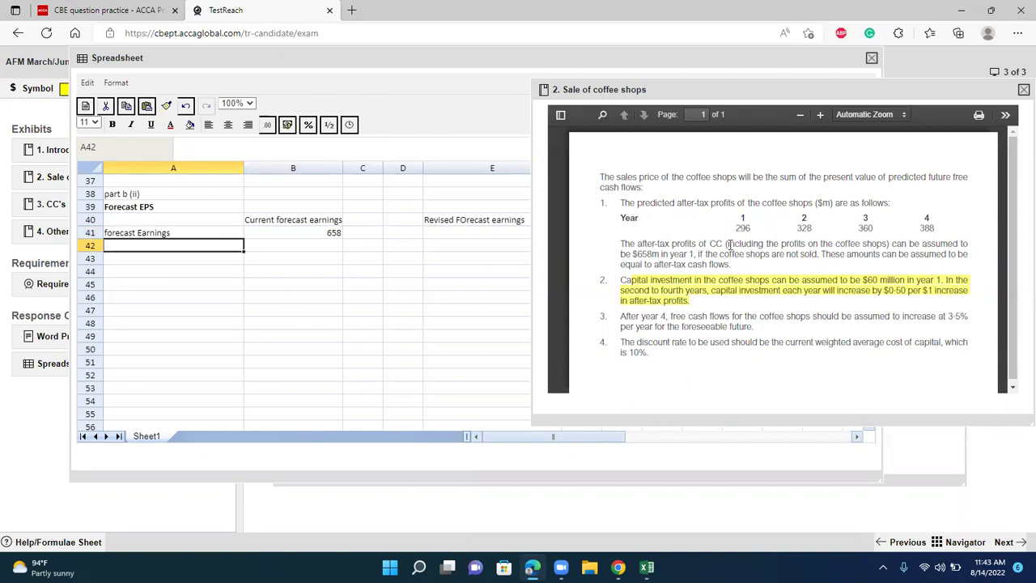
pyautogui.moveTo(736, 229); pyautogui.dragTo(752, 229)
pyautogui.click(408, 260)
pyautogui.click(158, 246)
pyautogui.write('profit of coffee business')
pyautogui.press('Tab')
pyautogui.press('Tab')
pyautogui.press('Tab')
pyautogui.press('Tab')
pyautogui.write('296')
pyautogui.press('Return')
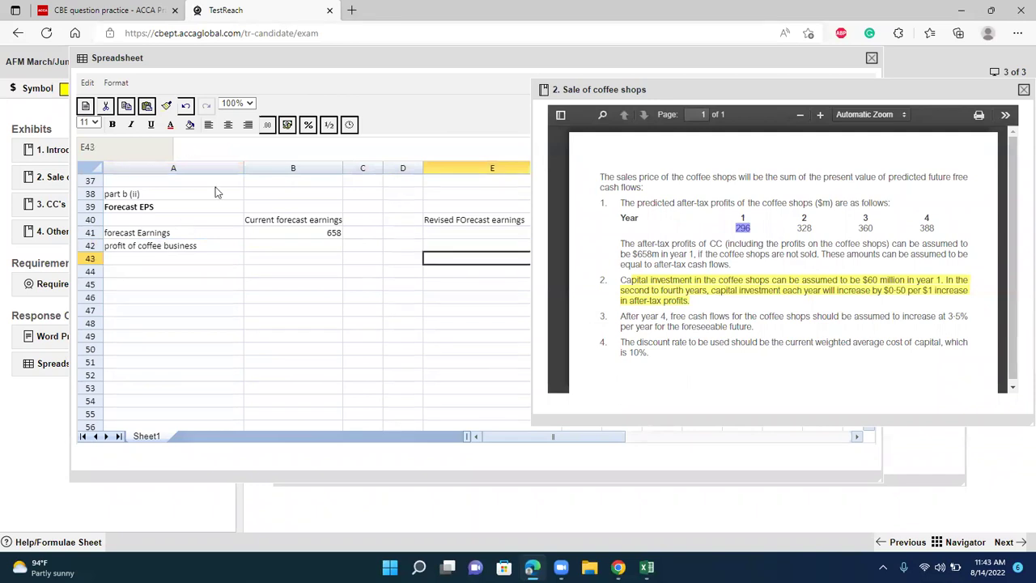
# - Close the Sale of coffee shops exhibit and change the coffee business profit in E42 to -296
pyautogui.moveTo(570, 90); pyautogui.dragTo(381, 214)
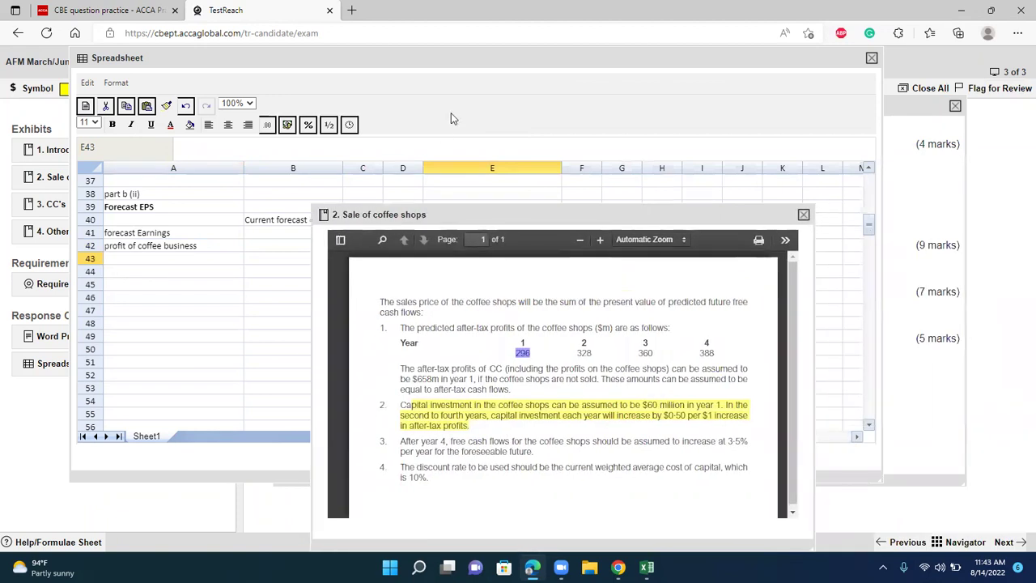
pyautogui.click(472, 62)
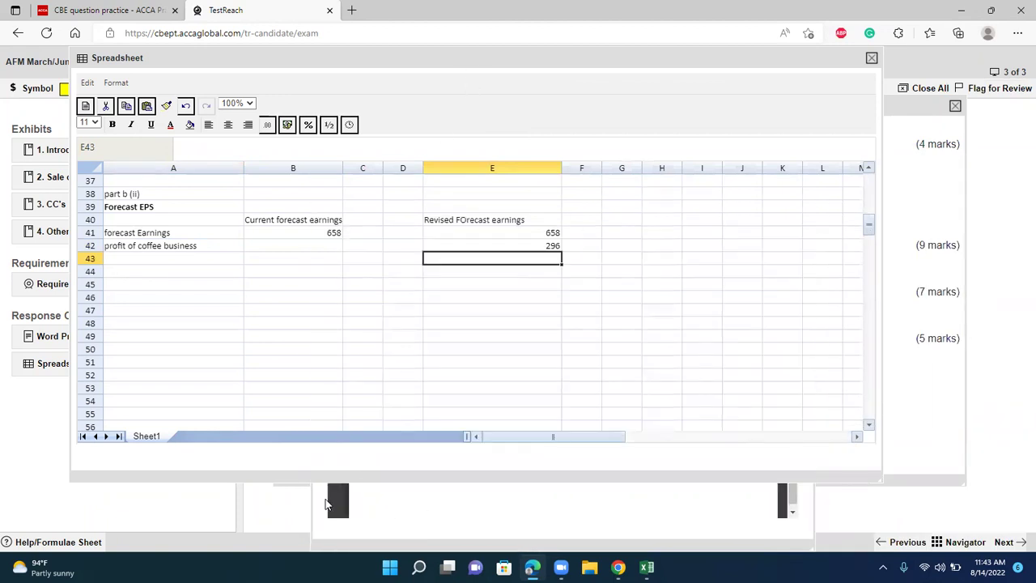
pyautogui.click(331, 505)
pyautogui.moveTo(563, 212); pyautogui.dragTo(917, 78)
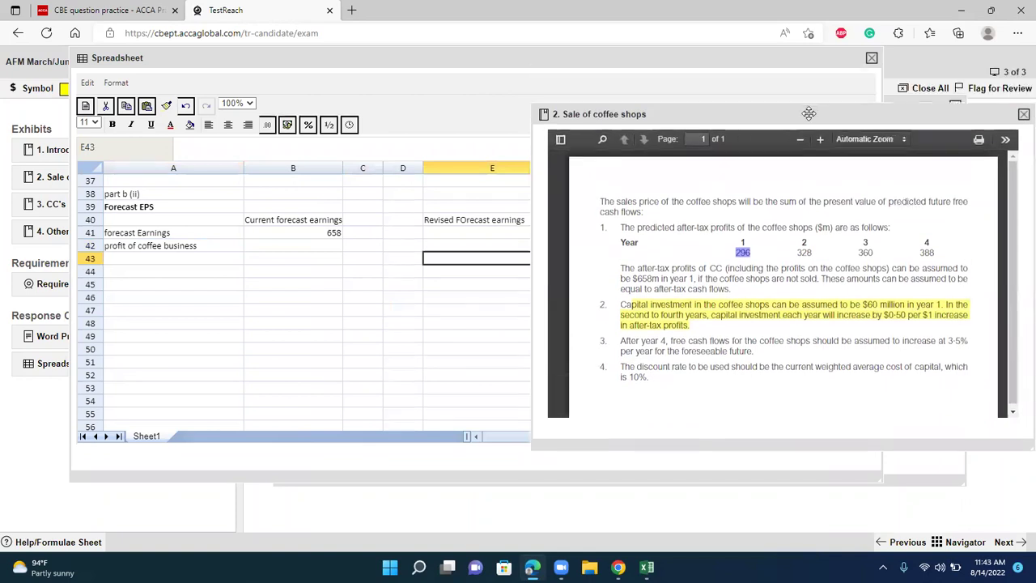
pyautogui.click(506, 246)
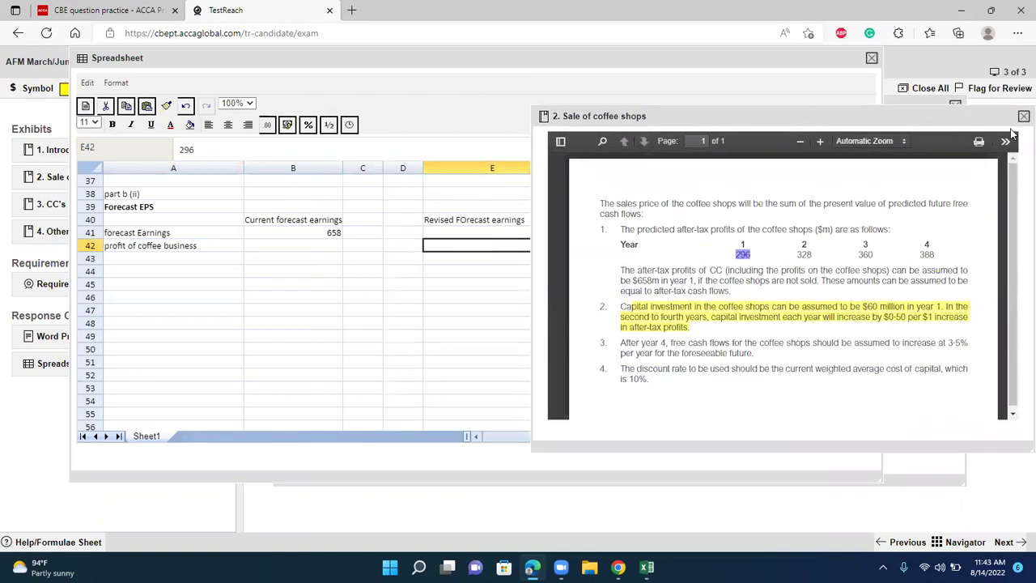
pyautogui.click(1024, 116)
pyautogui.doubleClick(534, 245)
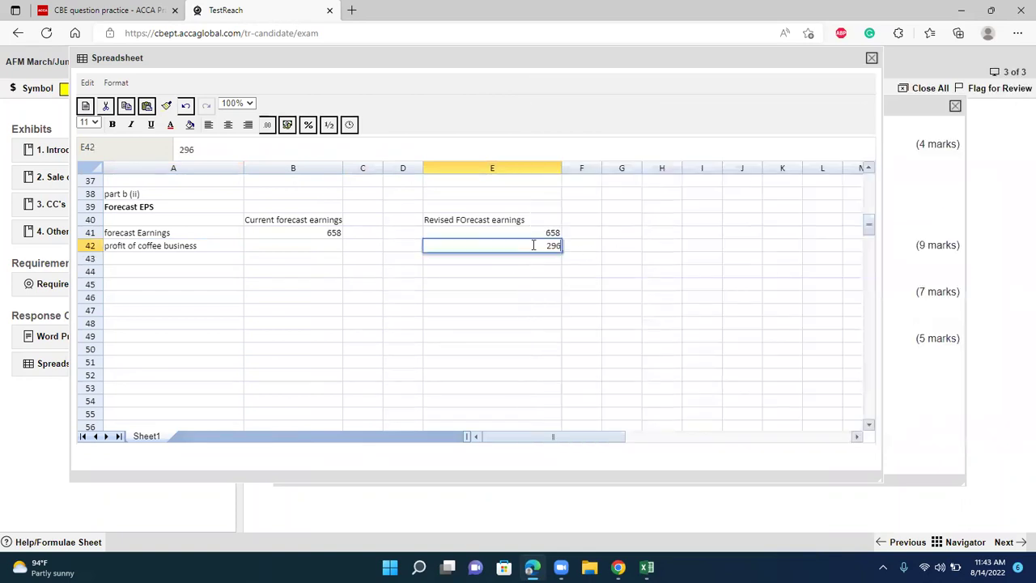
pyautogui.press('Home')
pyautogui.write('-')
pyautogui.press('Return')
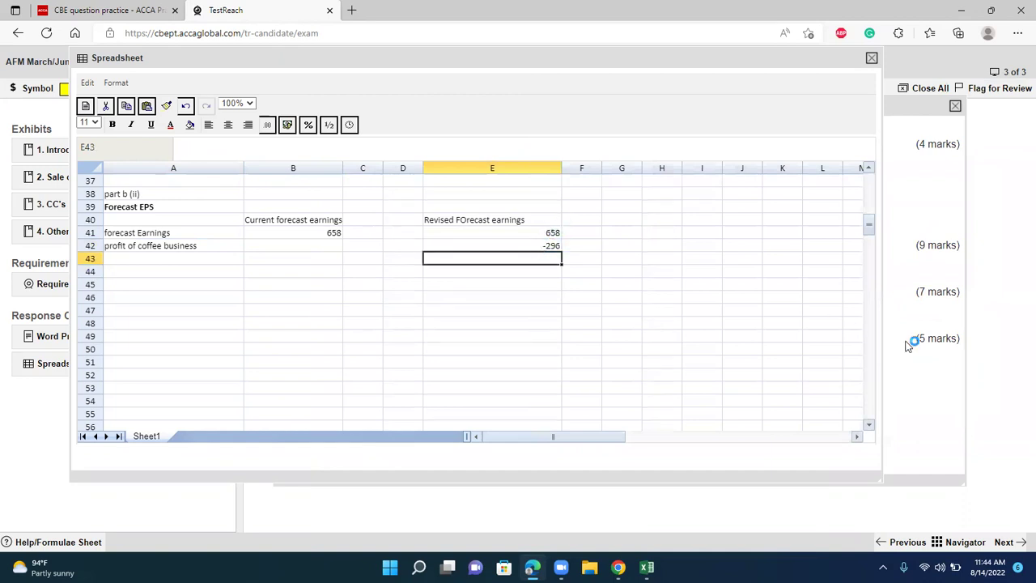
# - Consult the Other information exhibit and label A43 "After tax interest savings"
pyautogui.click(51, 235)
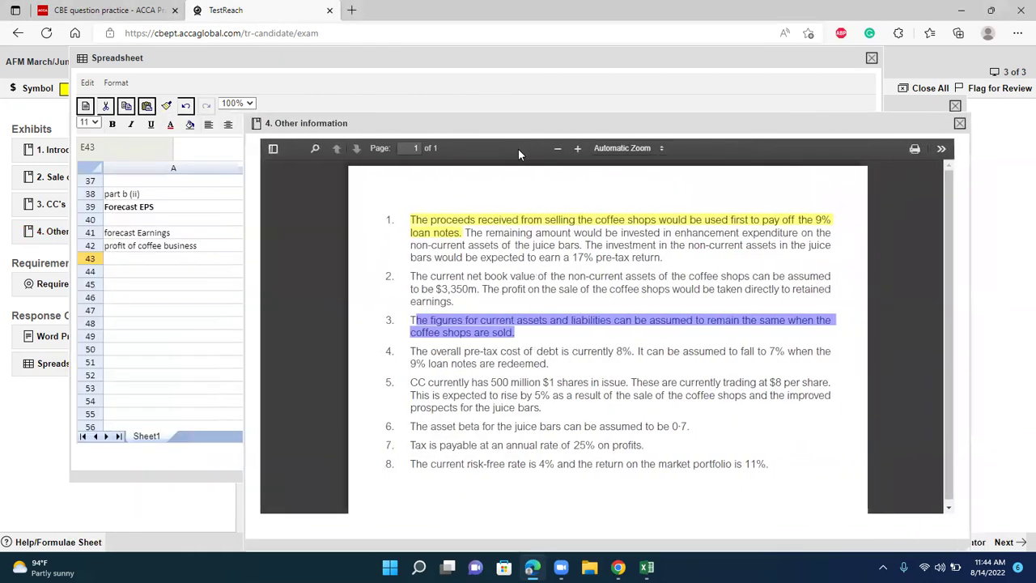
pyautogui.click(960, 124)
pyautogui.click(181, 264)
pyautogui.doubleClick(182, 264)
pyautogui.write('ad')
pyautogui.press('BackSpace')
pyautogui.press('BackSpace')
pyautogui.write('After t')
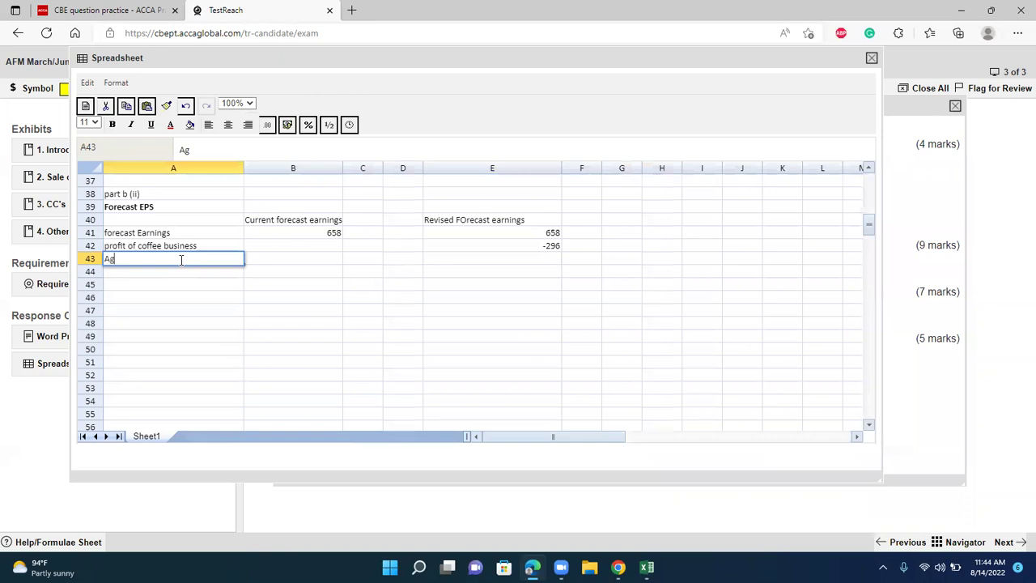
pyautogui.write('ax interes')
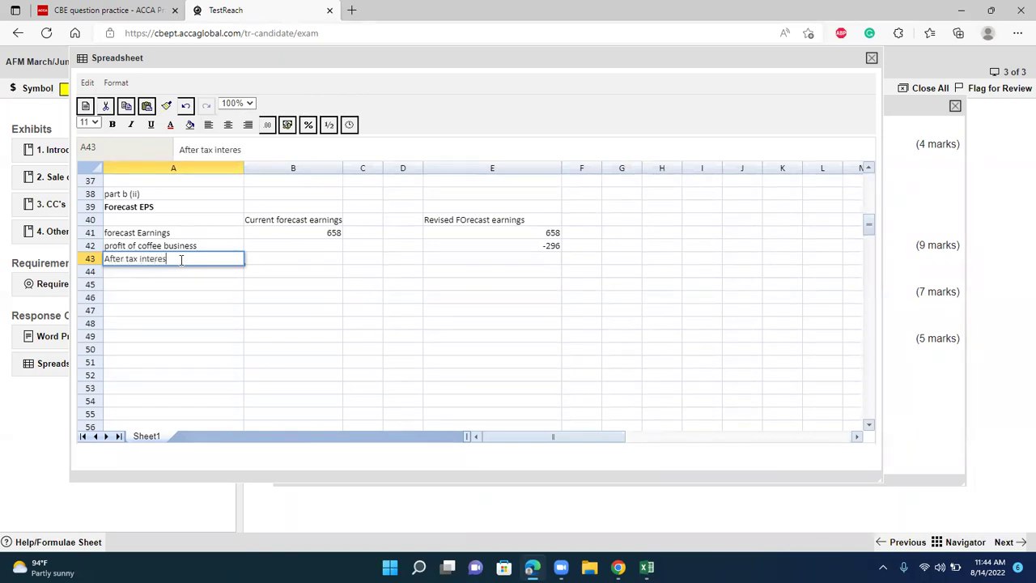
pyautogui.write('t savings')
# - Calculate the after-tax interest savings in E43 with =1700*9%*0.75
pyautogui.scroll(3, 181, 260)
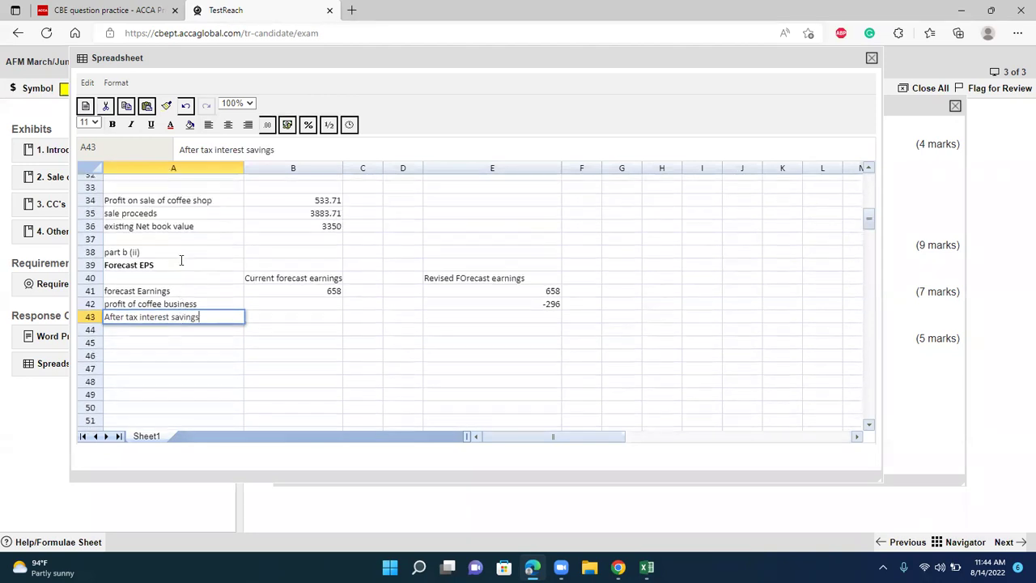
pyautogui.scroll(3, 181, 260)
pyautogui.scroll(-5, 182, 260)
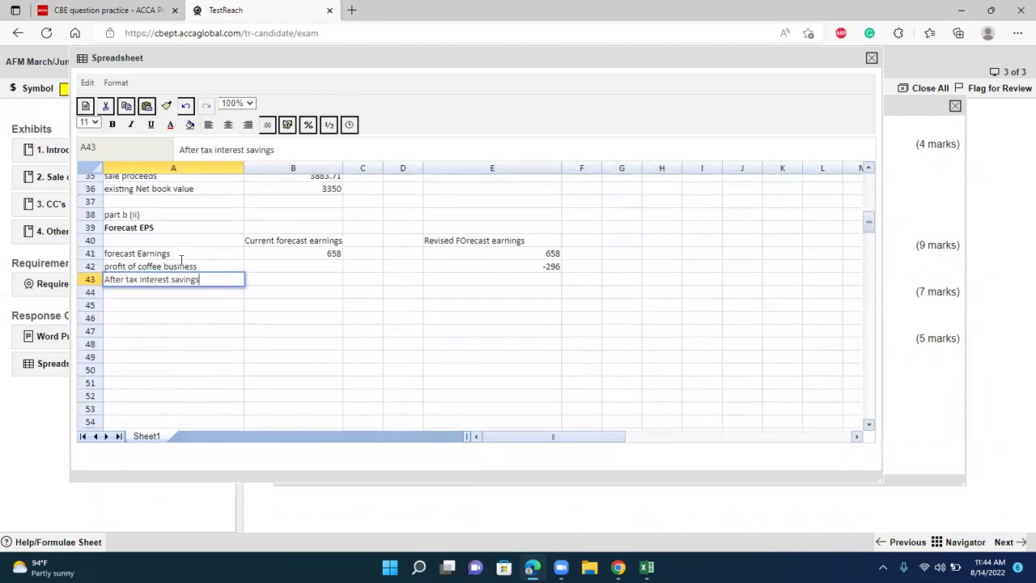
pyautogui.click(46, 232)
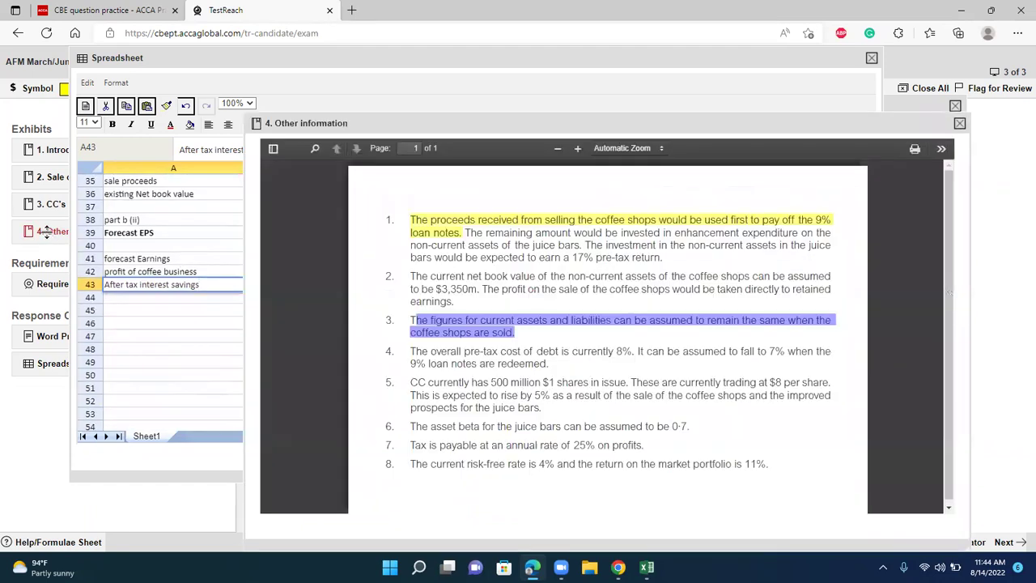
pyautogui.click(959, 123)
pyautogui.click(323, 285)
pyautogui.click(466, 290)
pyautogui.write('=-')
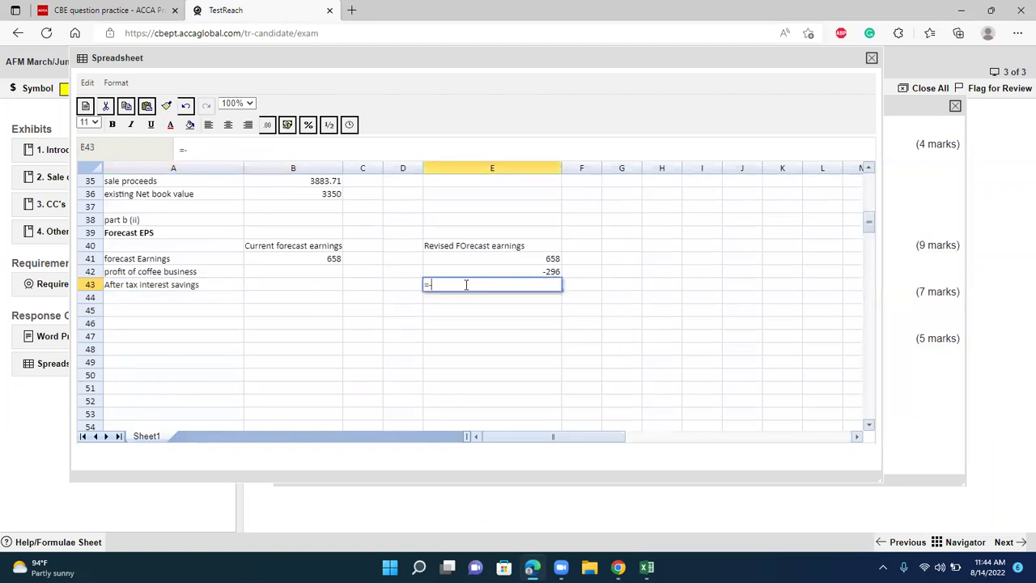
pyautogui.press('BackSpace')
pyautogui.write('1700*9%*0.75')
pyautogui.press('Return')
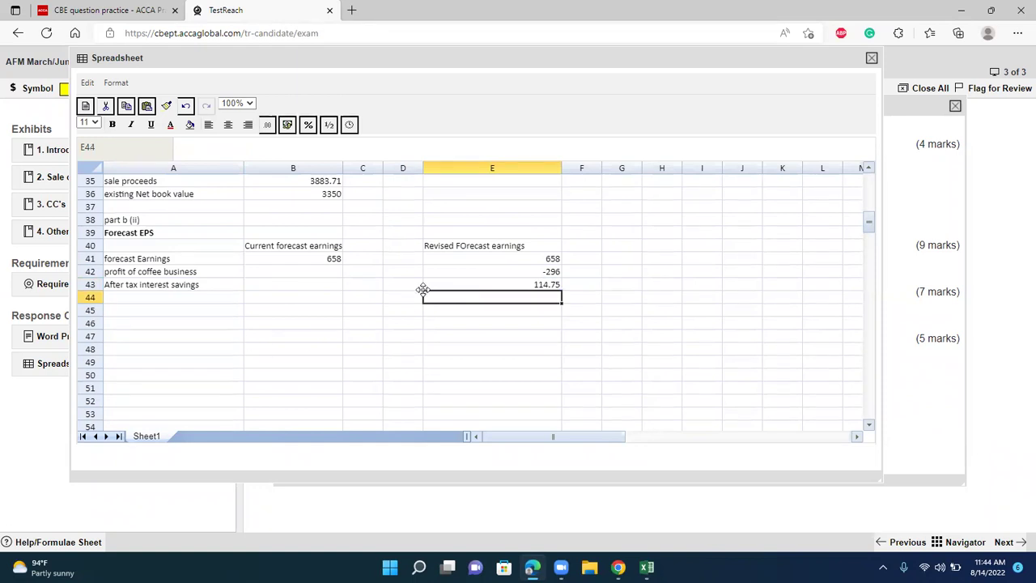
# - Check the juice bar investment return in note 1 of Other information and enter =E19*17%*75% in E44
pyautogui.scroll(7, 422, 289)
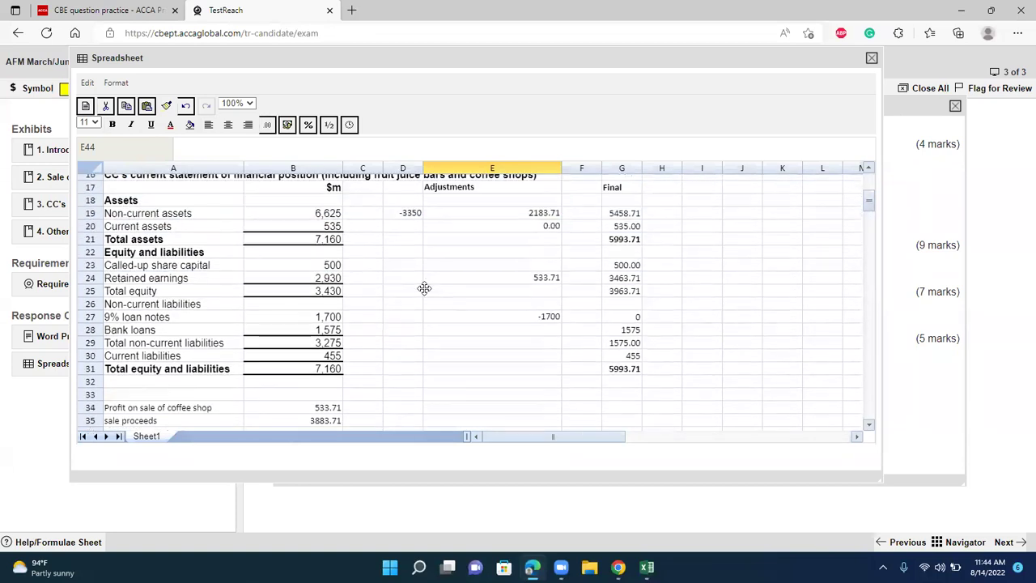
pyautogui.click(552, 221)
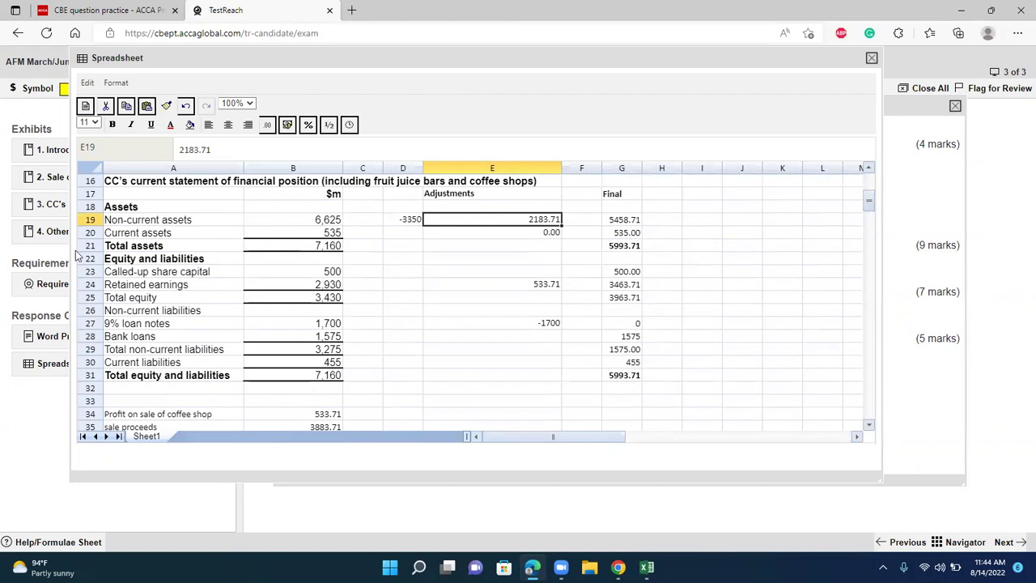
pyautogui.click(56, 234)
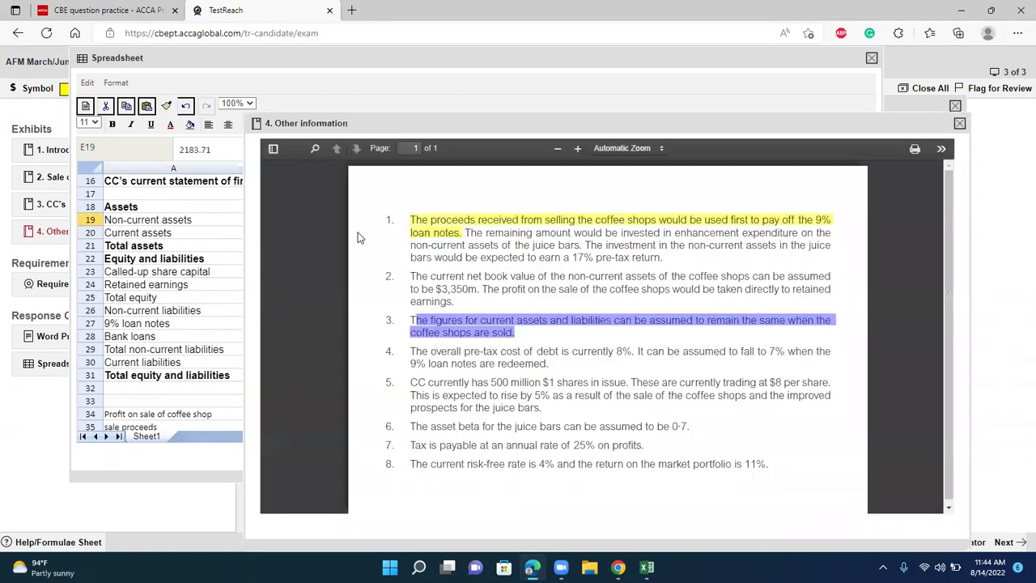
pyautogui.doubleClick(577, 257)
pyautogui.click(641, 268)
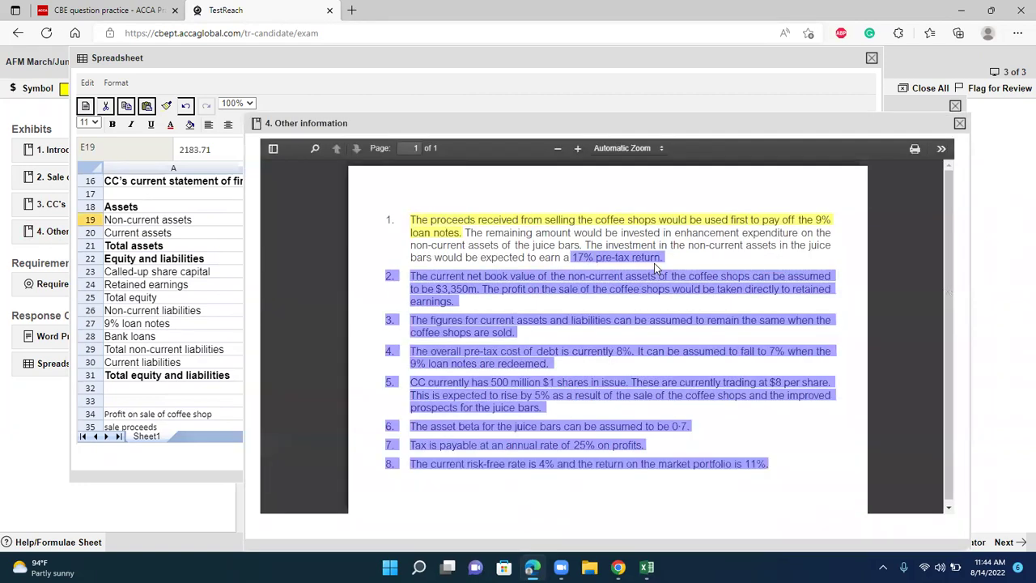
pyautogui.click(959, 124)
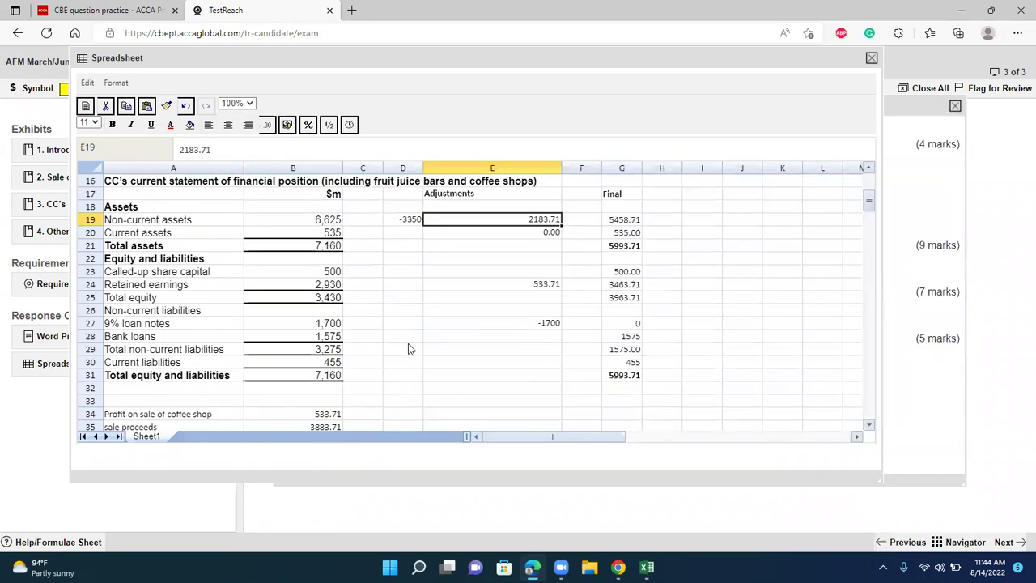
pyautogui.scroll(-5, 408, 349)
pyautogui.click(534, 340)
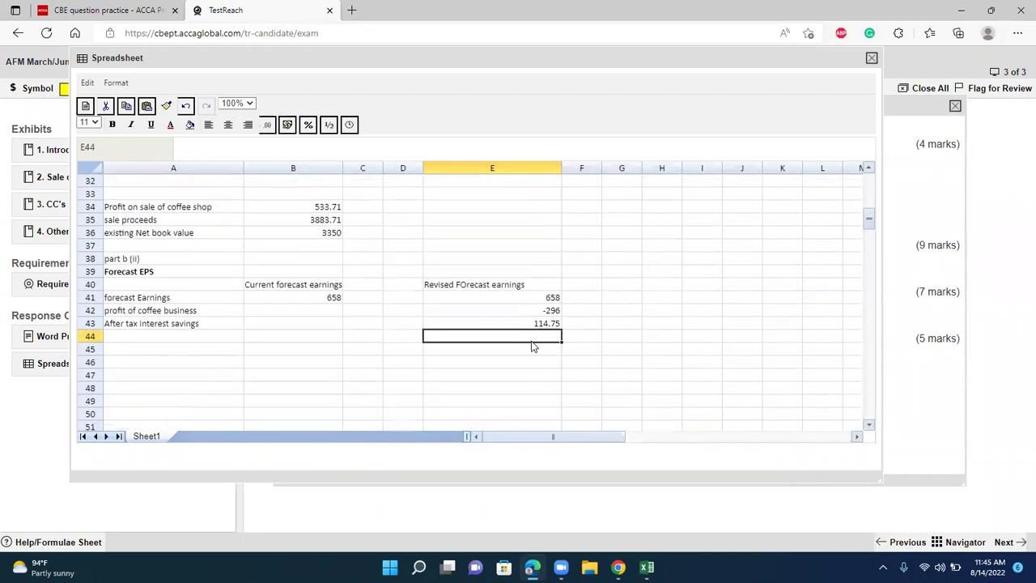
pyautogui.write('=e')
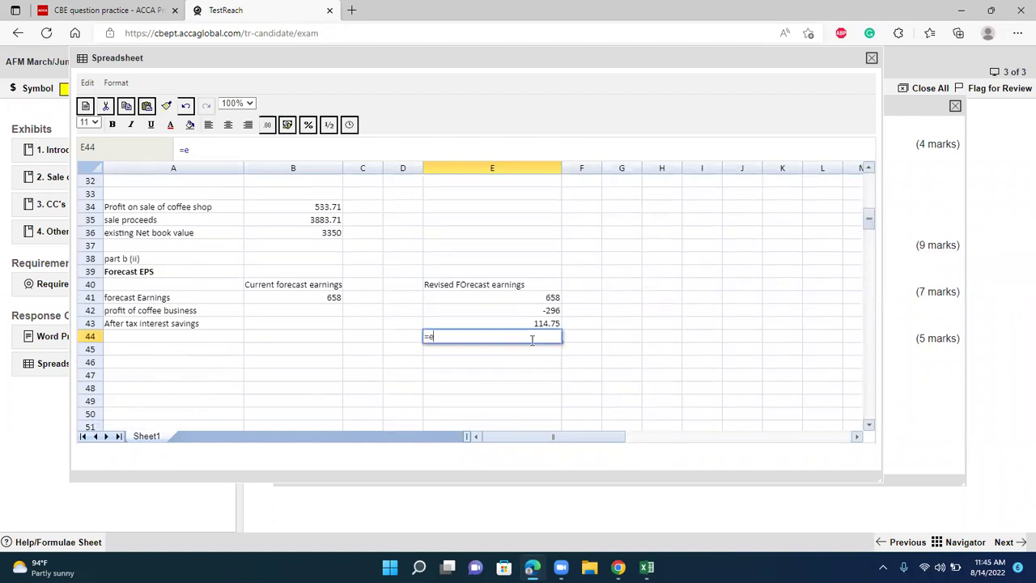
pyautogui.write('19*')
pyautogui.write('17%')
pyautogui.write('*75%')
pyautogui.press('Return')
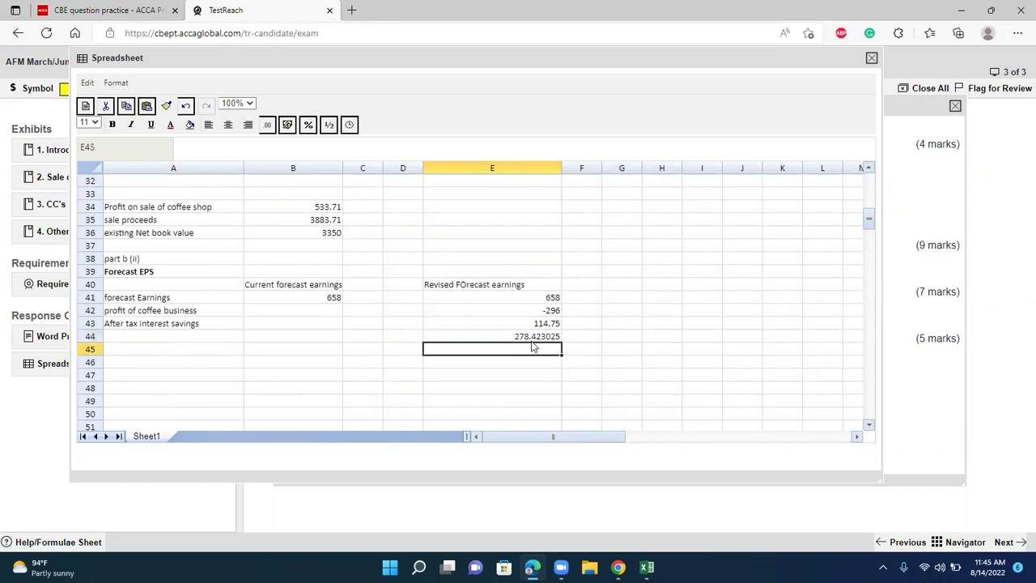
# - Label row 44 "Return on Juice business" in A44
pyautogui.press('Up')
pyautogui.press('Left')
pyautogui.press('Left')
pyautogui.press('Left')
pyautogui.press('Left')
pyautogui.write('Return on')
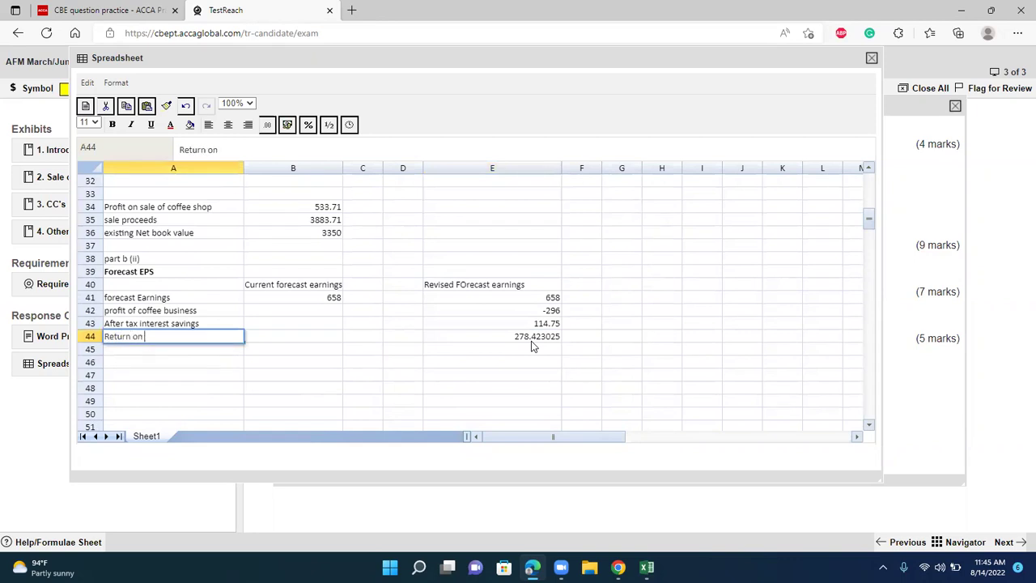
pyautogui.write(' Juice business')
pyautogui.press('Return')
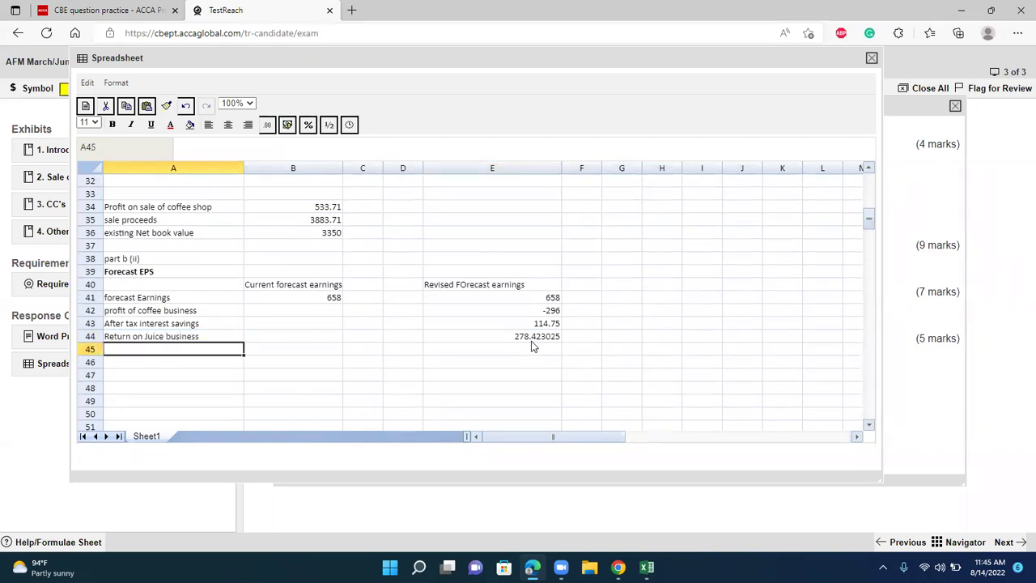
# - Label cell A46 "Total Profit" beneath the forecast earnings rows
pyautogui.click(179, 366)
pyautogui.write('To')
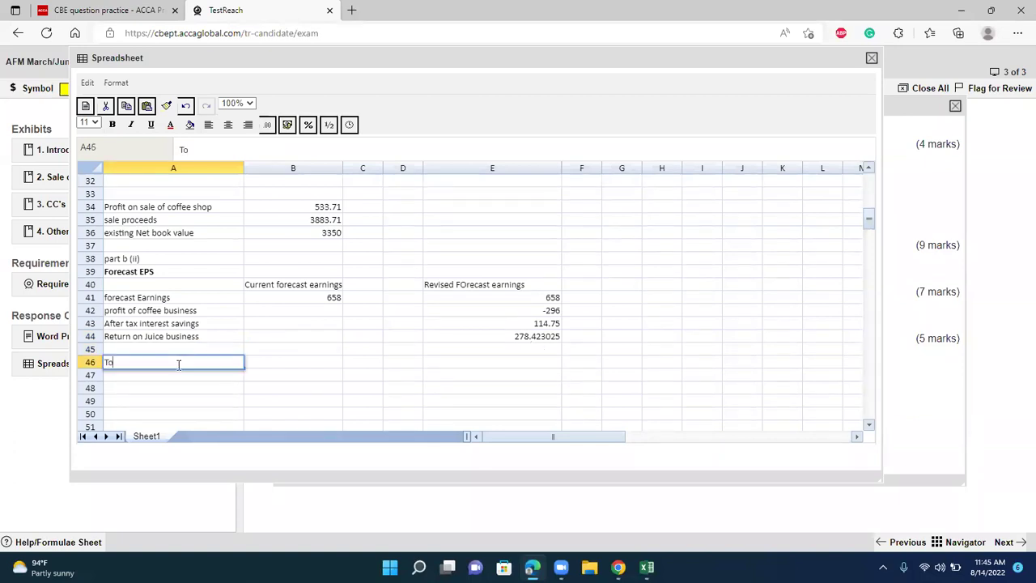
pyautogui.write('tal Profit')
pyautogui.press('Tab')
pyautogui.press('Right')
pyautogui.press('Left')
pyautogui.press('Right')
pyautogui.press('Right')
pyautogui.press('Right')
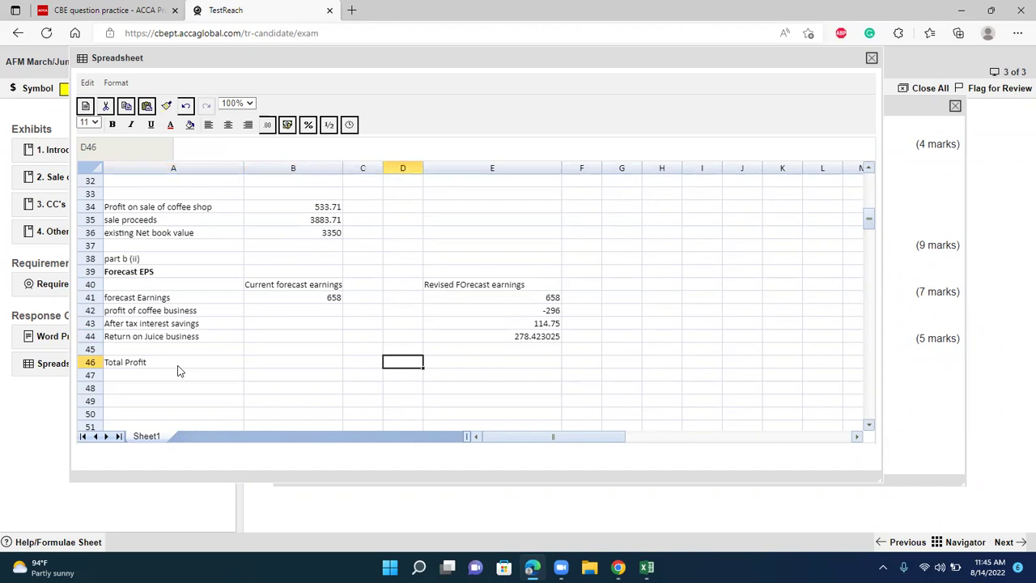
# - Total the current forecast earnings in B46 with =SUM(B41:B44)
pyautogui.press('Left')
pyautogui.press('Left')
pyautogui.press('Left')
pyautogui.write('=sum(')
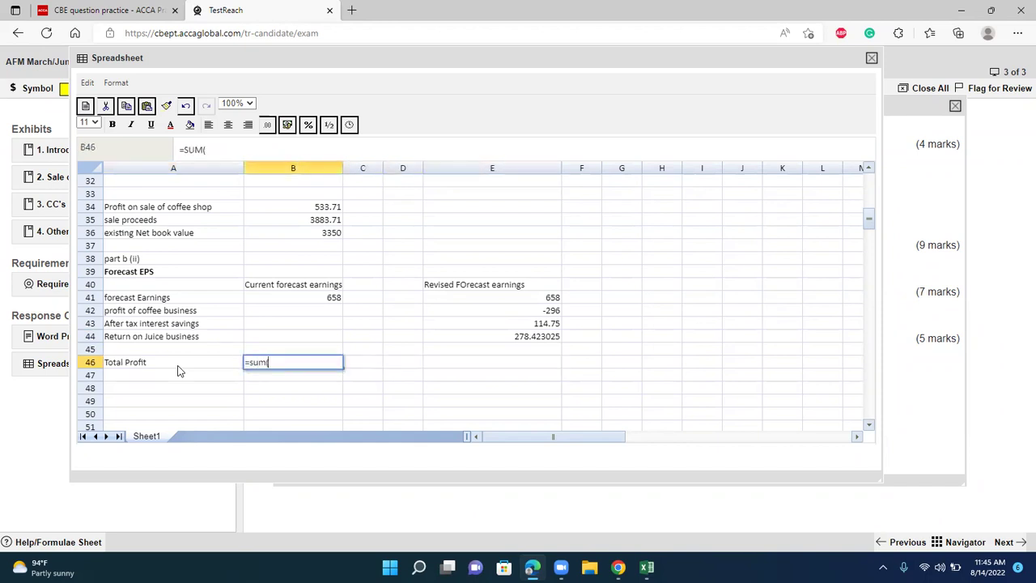
pyautogui.press('Up')
pyautogui.press('Up')
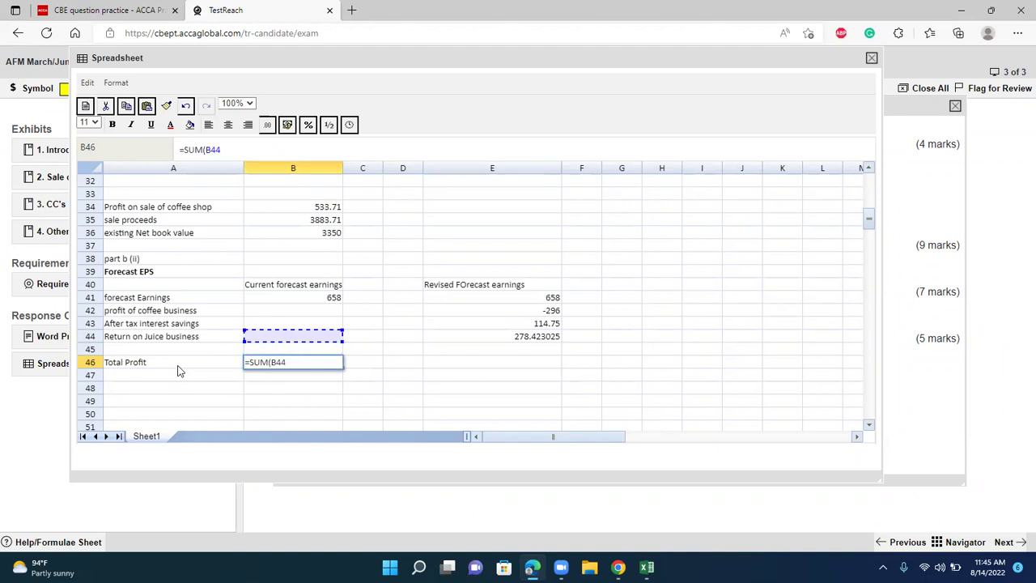
pyautogui.hotkey('shift', 'Up')
pyautogui.hotkey('shift', 'Up')
pyautogui.hotkey('shift', 'Up')
pyautogui.write(')')
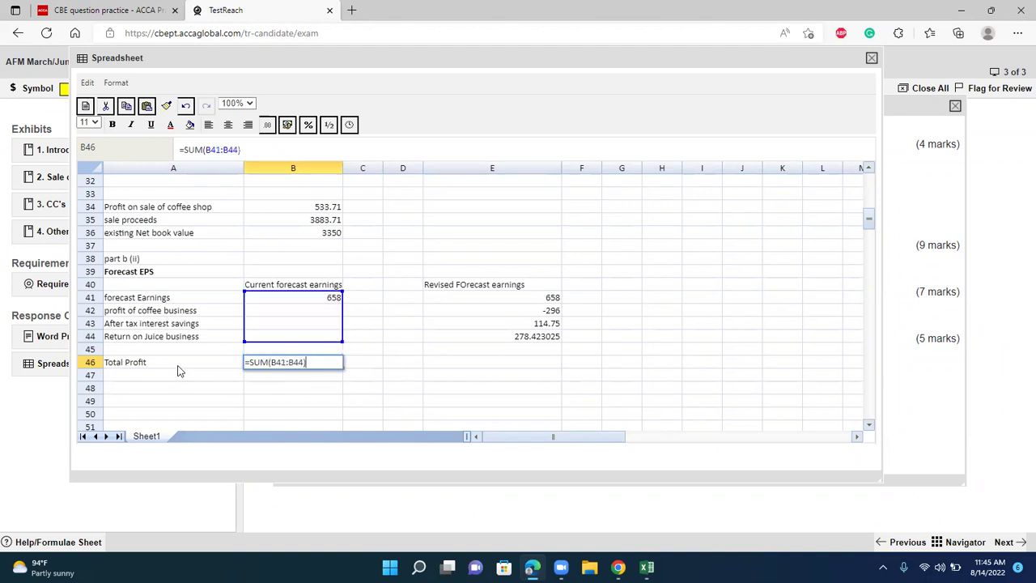
pyautogui.press('Return')
# - Copy the total profit formula from B46 to E46 in the revised forecast column
pyautogui.press('Up')
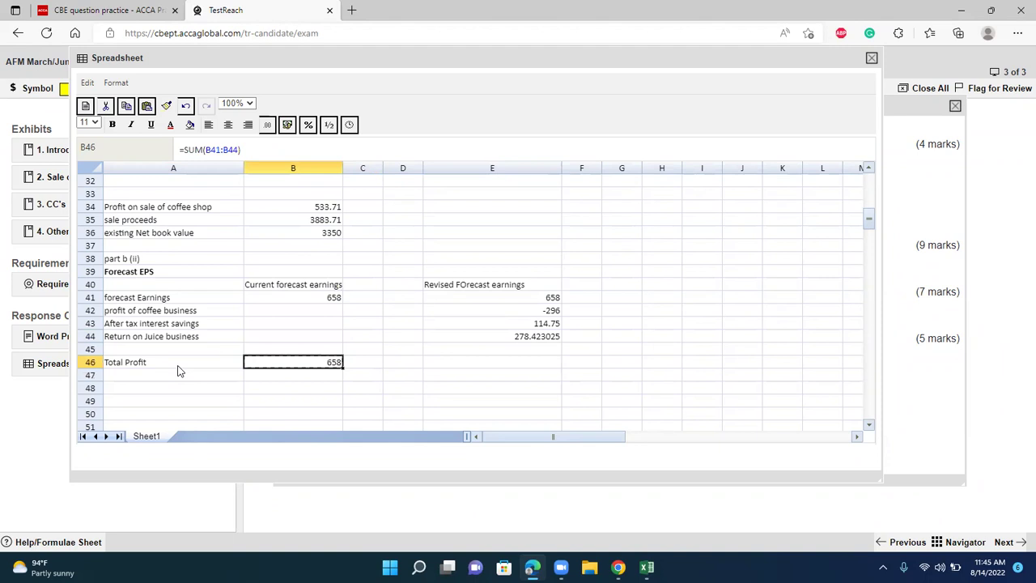
pyautogui.hotkey('ctrl', 'c')
pyautogui.press('Right')
pyautogui.press('Right')
pyautogui.press('Right')
pyautogui.hotkey('ctrl', 'v')
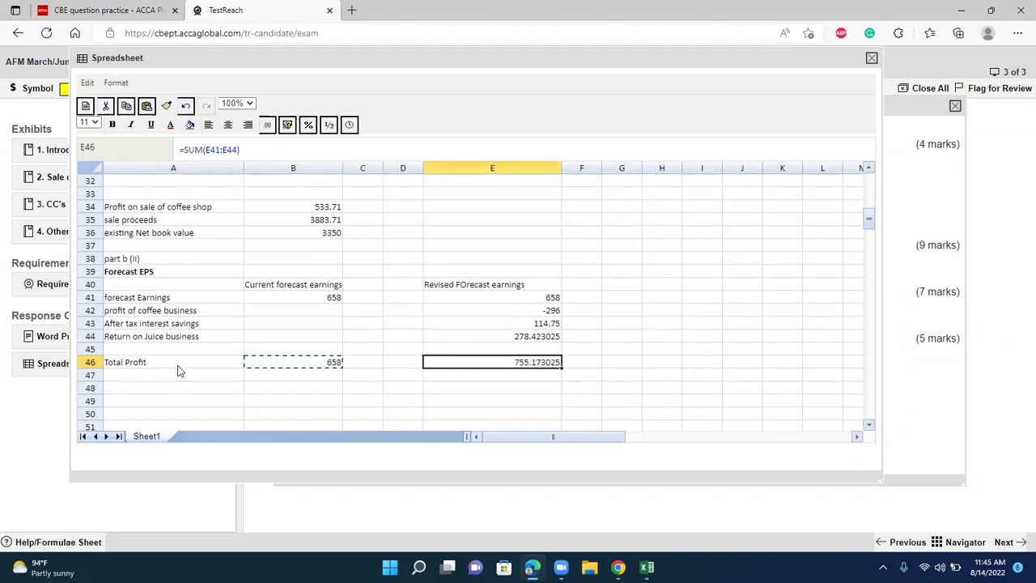
# - Add a "shares" row in row 47 with 500 in both B47 and E47
pyautogui.press('Down')
pyautogui.press('Left')
pyautogui.press('Left')
pyautogui.press('Left')
pyautogui.press('Left')
pyautogui.write('shares')
pyautogui.press('Tab')
pyautogui.write('500')
pyautogui.press('Tab')
pyautogui.press('Tab')
pyautogui.press('Tab')
pyautogui.write('500')
pyautogui.press('Return')
# - Label A48 "EPS" and calculate the current EPS in B48 with =B46/B47
pyautogui.write('EPS')
pyautogui.press('Tab')
pyautogui.press('Tab')
pyautogui.press('Left')
pyautogui.write('=')
pyautogui.press('Up')
pyautogui.press('Up')
pyautogui.write('/')
pyautogui.press('Up')
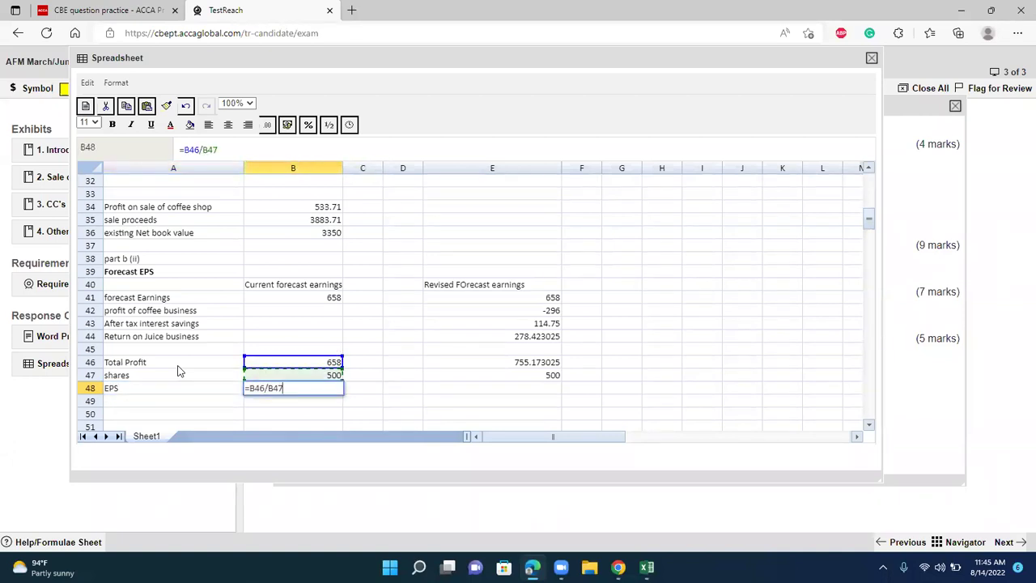
pyautogui.press('Return')
# - Copy the EPS formula from B48 to E48 and format E43:E46 to two decimal places
pyautogui.hotkey('ctrl', 'c')
pyautogui.press('Right')
pyautogui.press('Right')
pyautogui.press('Right')
pyautogui.hotkey('ctrl', 'v')
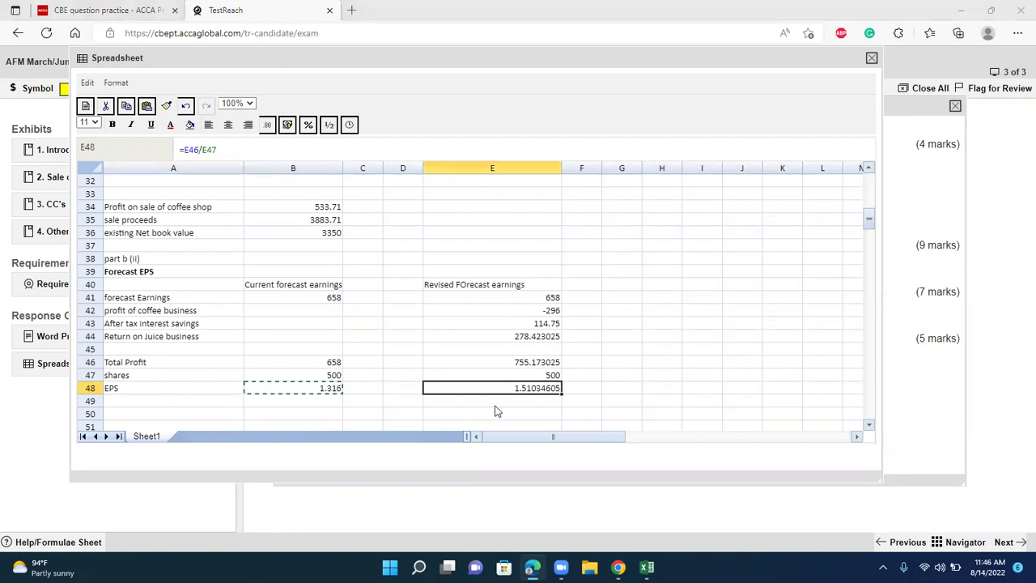
pyautogui.moveTo(539, 362); pyautogui.dragTo(538, 322)
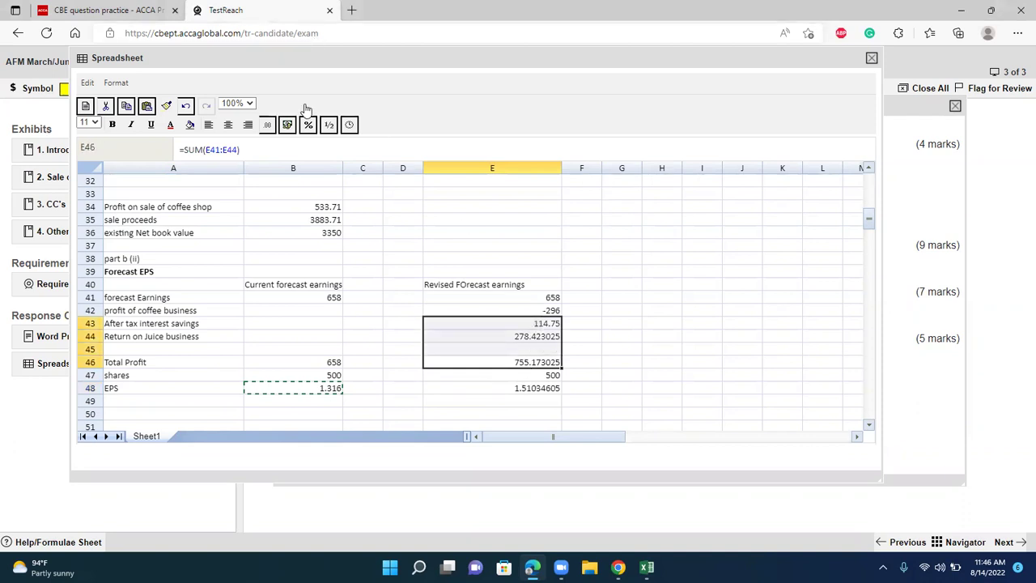
pyautogui.click(289, 124)
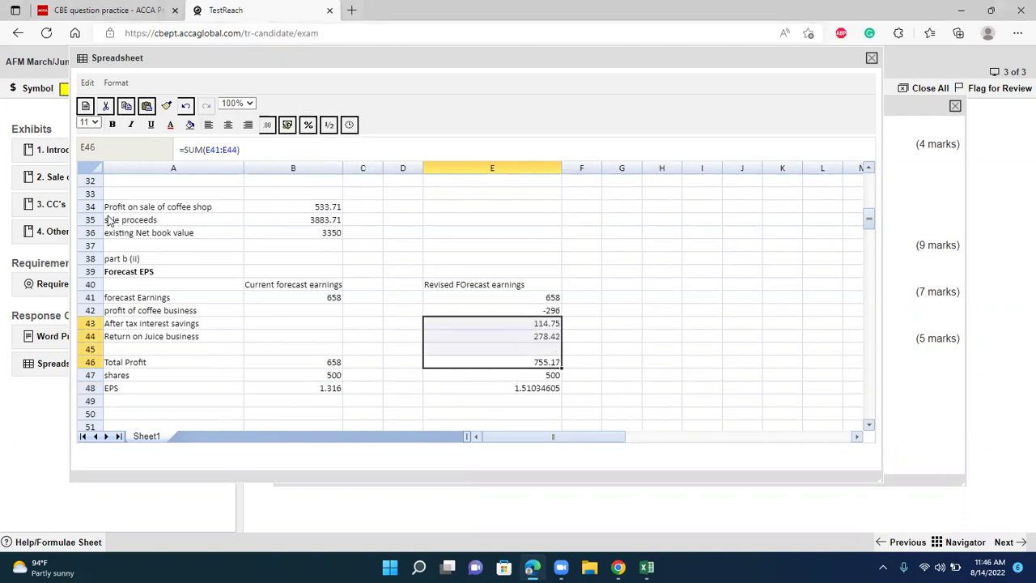
# - Review note 4 on the overall pre-tax cost of debt in the Other information exhibit, then close the exhibit
pyautogui.click(48, 232)
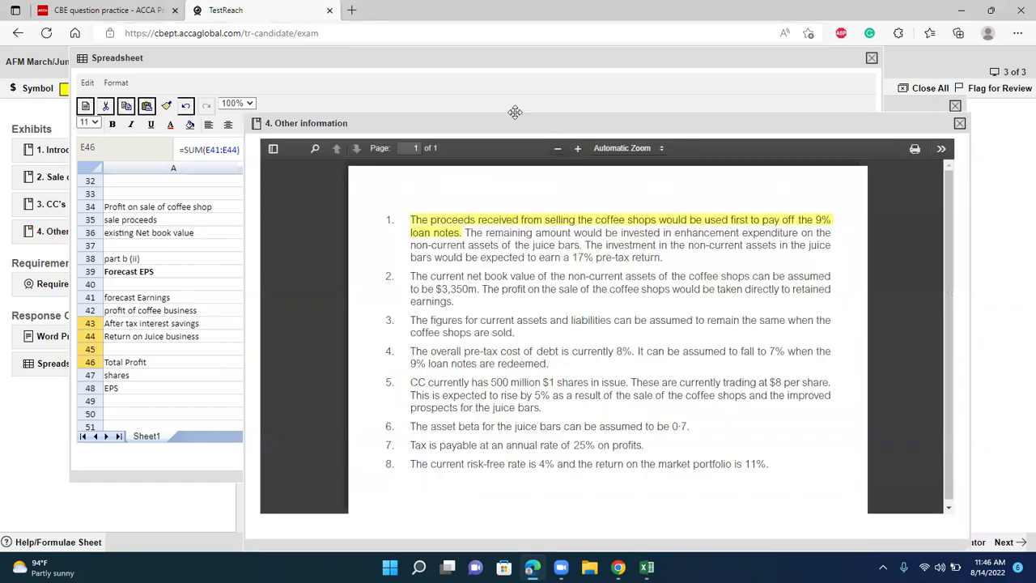
pyautogui.moveTo(513, 112); pyautogui.dragTo(370, 39)
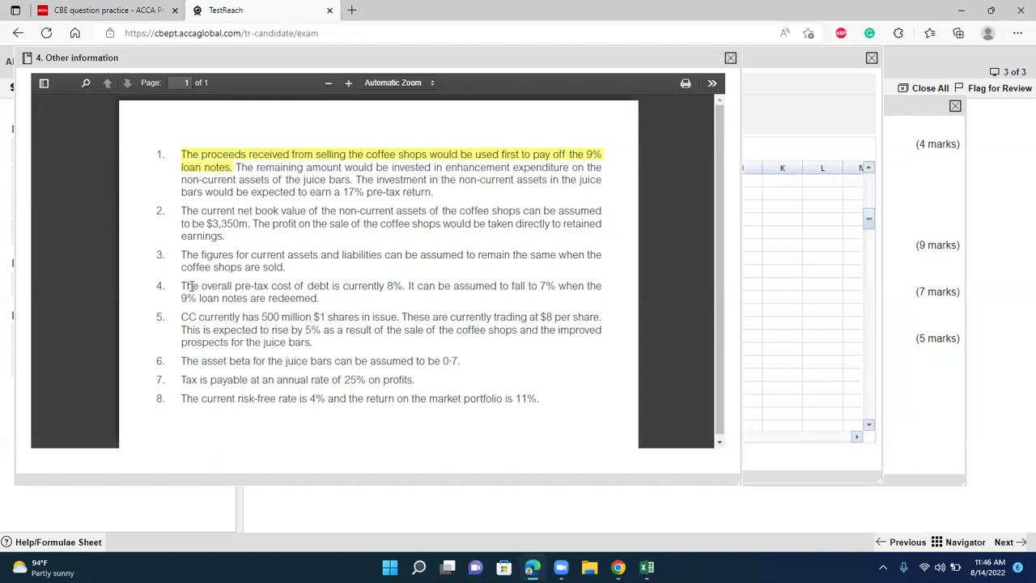
pyautogui.moveTo(180, 285); pyautogui.dragTo(317, 298)
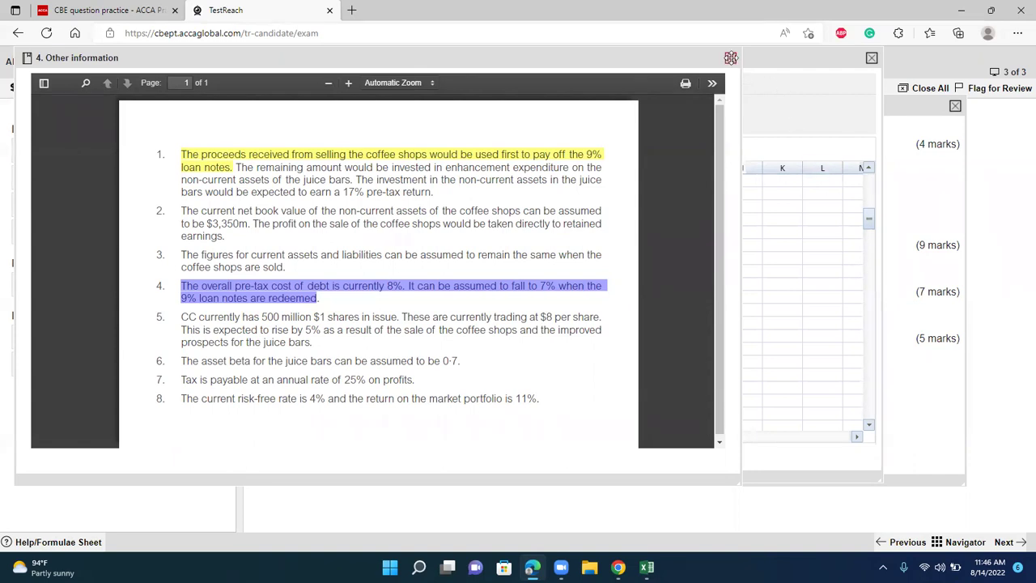
pyautogui.click(730, 57)
pyautogui.keyDown('shift'); pyautogui.click(559, 231); pyautogui.keyUp('shift')
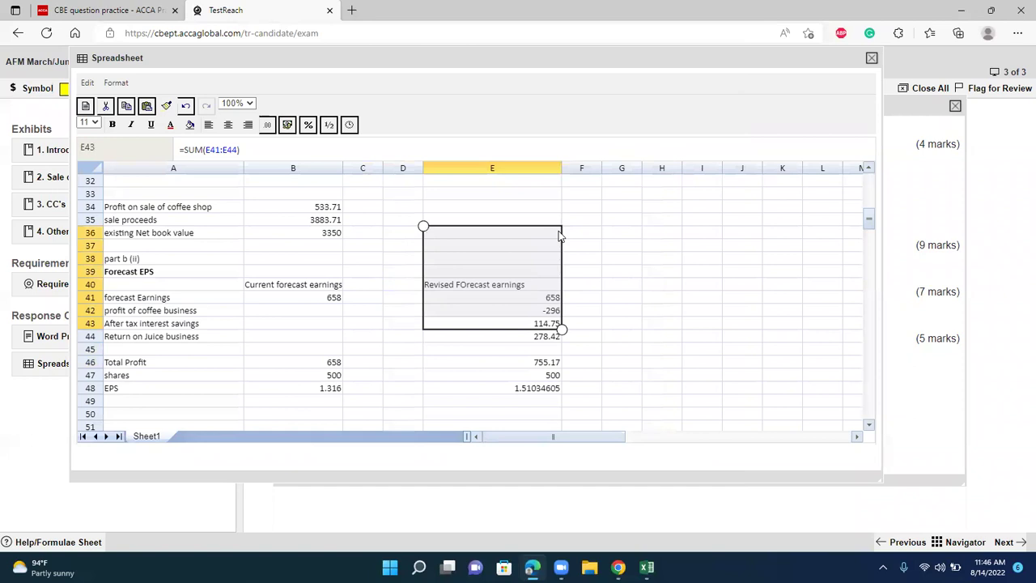
# - Head A51 "Impact on WACC" and add a "Current WACC" row with 10% in row 52
pyautogui.scroll(-3, 559, 235)
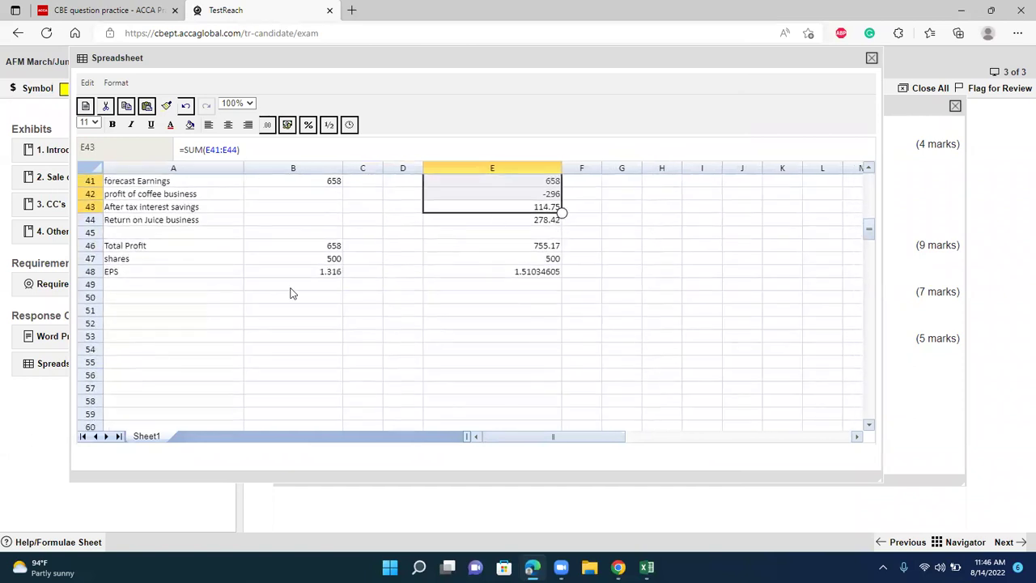
pyautogui.click(221, 312)
pyautogui.write('Impact on WACC')
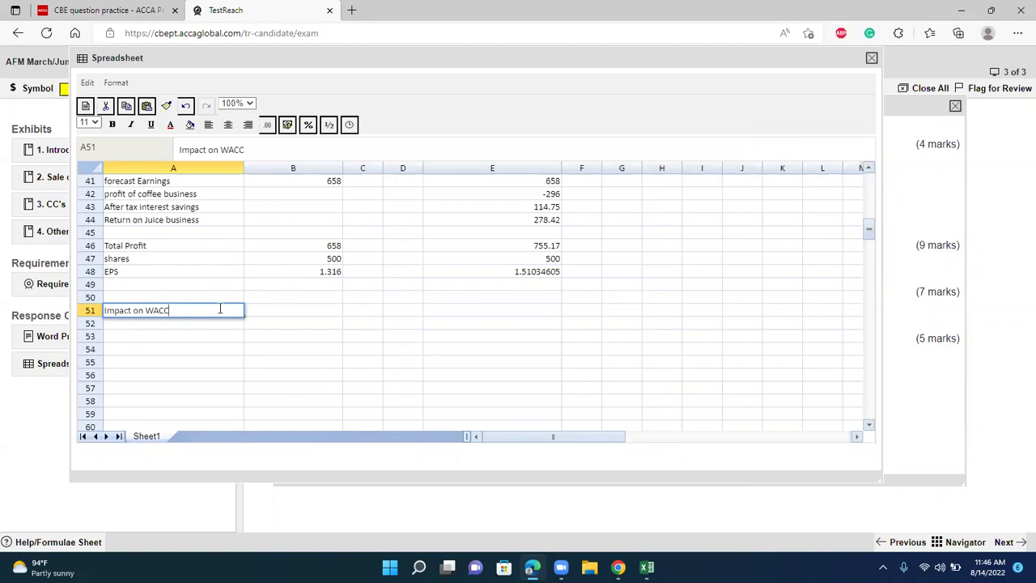
pyautogui.press('Return')
pyautogui.write('Current WACC')
pyautogui.press('Tab')
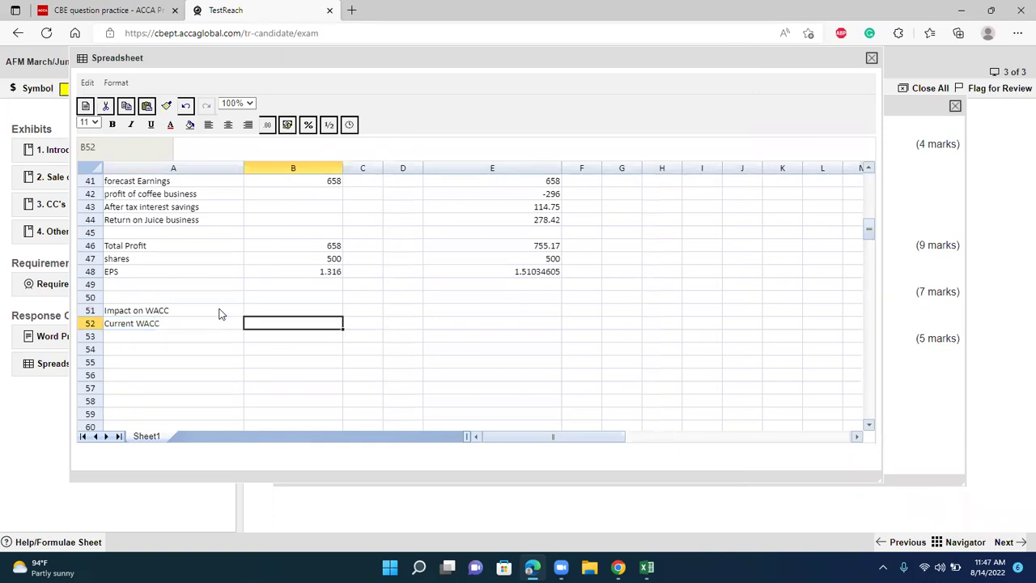
pyautogui.write('10%')
pyautogui.press('Return')
# - Make the Current WACC label and value in A52:B52 bold
pyautogui.press('Up')
pyautogui.hotkey('shift', 'Left')
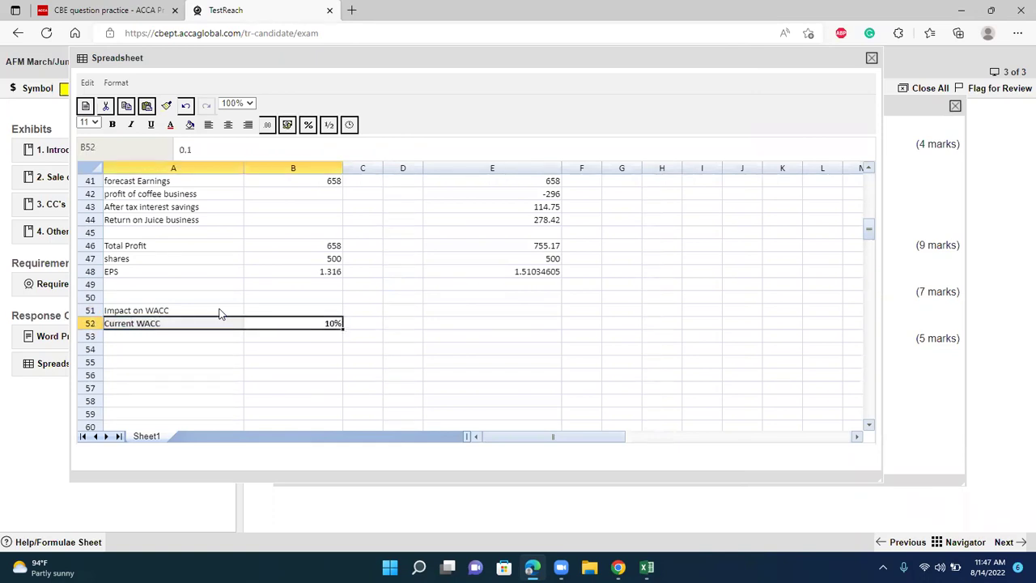
pyautogui.hotkey('ctrl', 'b')
# - Label A53 "New WACC" and A55 "KE"
pyautogui.press('Down')
pyautogui.press('Left')
pyautogui.write('NEw')
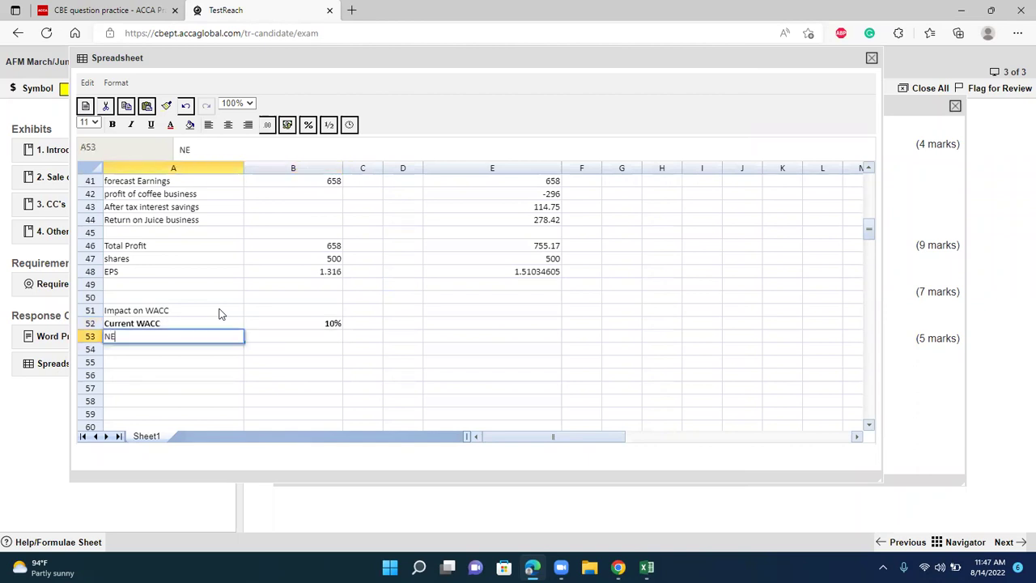
pyautogui.press('BackSpace')
pyautogui.press('BackSpace')
pyautogui.write('w')
pyautogui.press('BackSpace')
pyautogui.write('ew WACC')
pyautogui.press('Return')
pyautogui.press('Return')
pyautogui.write('KE')
pyautogui.press('Return')
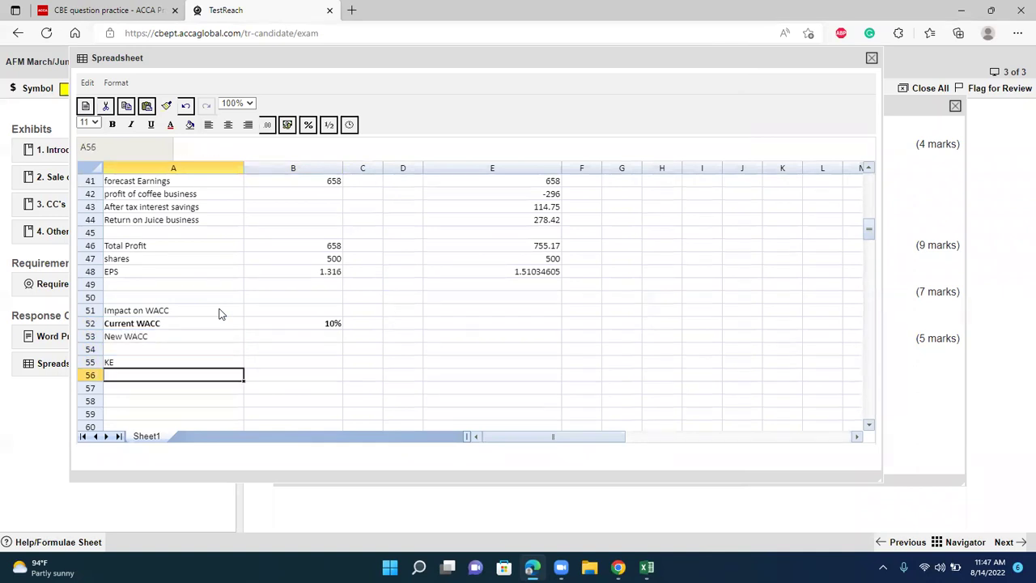
# - Check the Other information exhibit and add an "rf" row with 4% in row 56
pyautogui.click(54, 231)
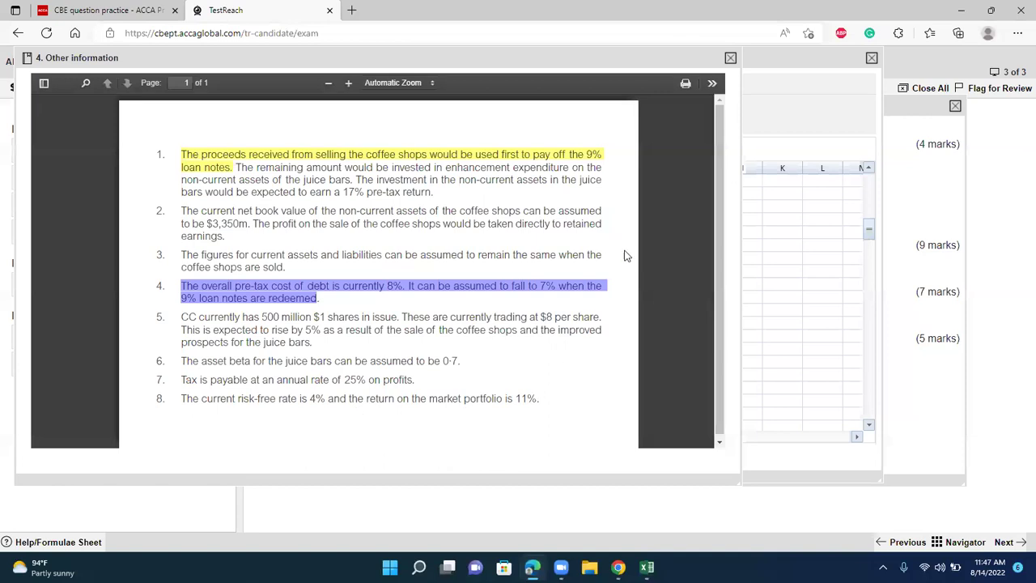
pyautogui.click(731, 59)
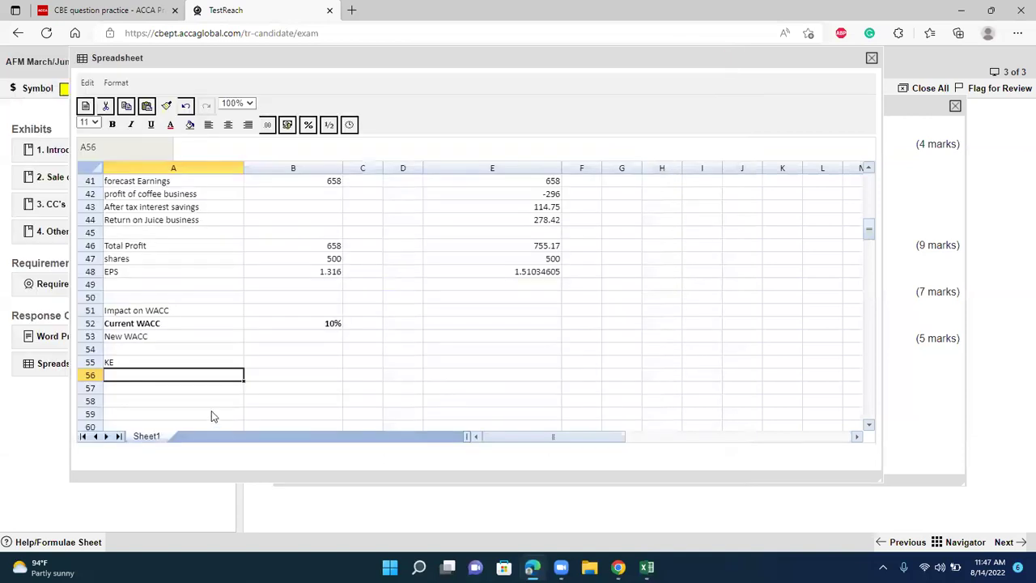
pyautogui.click(193, 389)
pyautogui.click(184, 377)
pyautogui.write('rf')
pyautogui.press('Tab')
pyautogui.write('4%')
pyautogui.press('Return')
# - Add the market return in row 57, labelled "Rm" with 11%
pyautogui.press('Left')
pyautogui.write('RM')
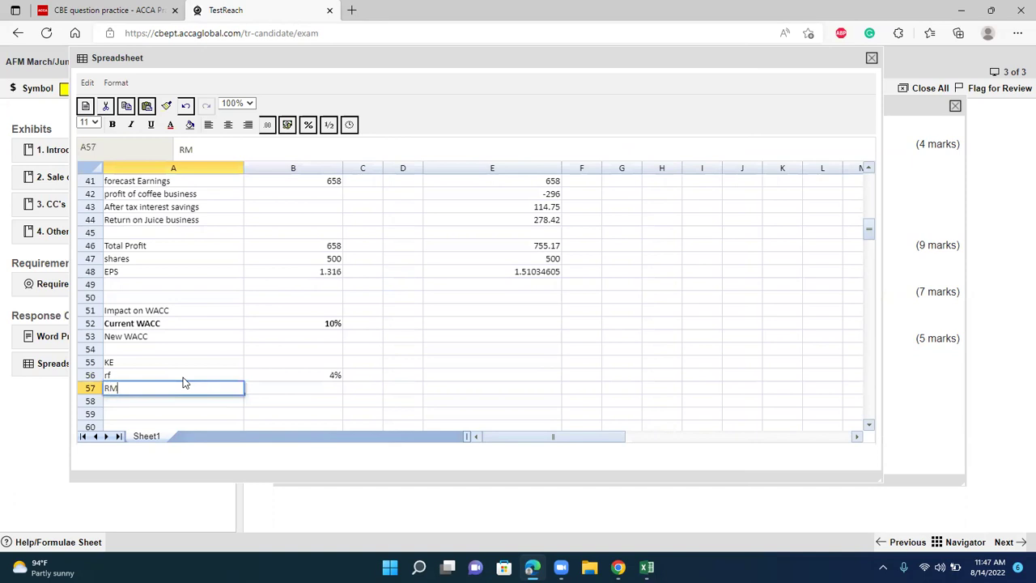
pyautogui.press('BackSpace')
pyautogui.write('rm')
pyautogui.press('BackSpace')
pyautogui.press('BackSpace')
pyautogui.write('Rm')
pyautogui.press('Tab')
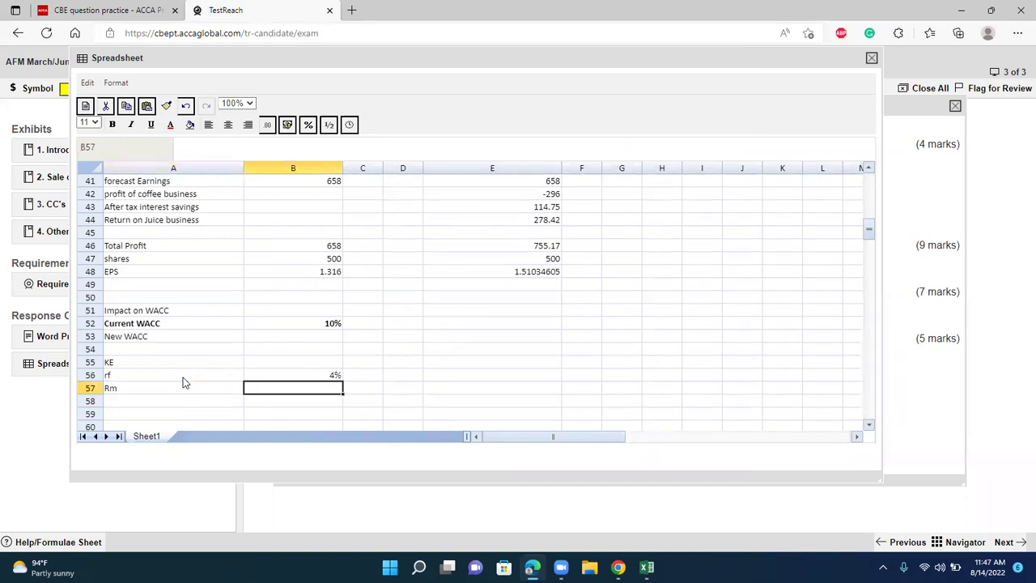
pyautogui.write('11%')
pyautogui.press('Return')
# - Label A58 "Be" and enter the asset beta in row 60 as "Ba" with 0.7
pyautogui.press('Left')
pyautogui.write('Be')
pyautogui.scroll(-4, 183, 378)
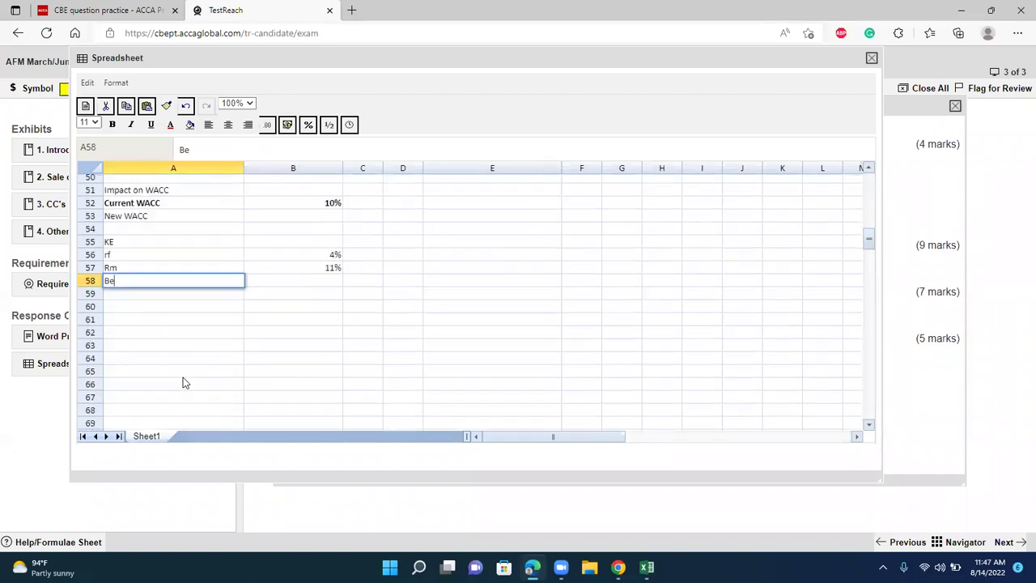
pyautogui.press('Return')
pyautogui.press('Return')
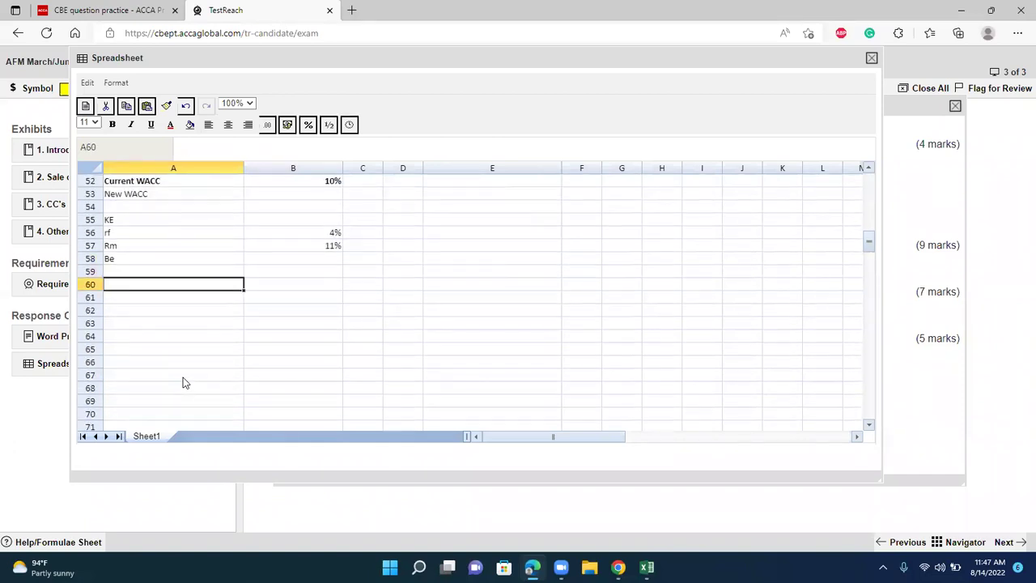
pyautogui.write('Ba')
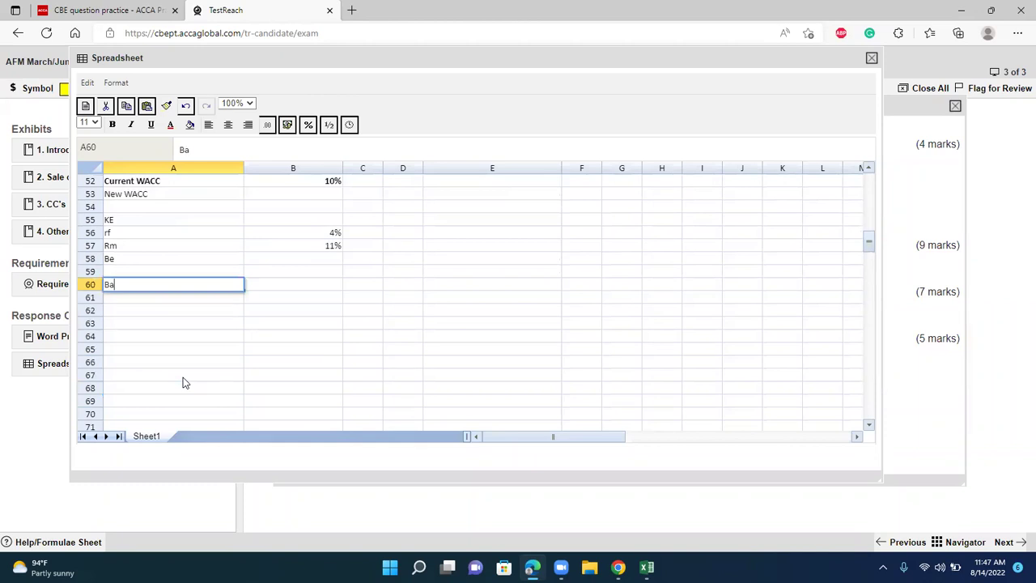
pyautogui.press('Tab')
pyautogui.write('0.7')
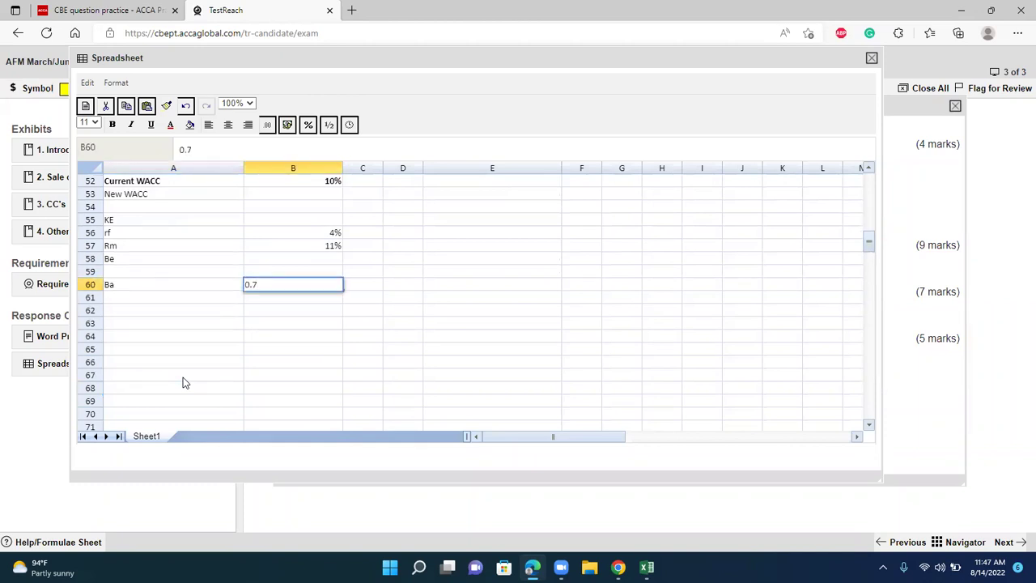
pyautogui.press('Return')
# - Label cell A61 "Mv of equity"
pyautogui.write('Mv o')
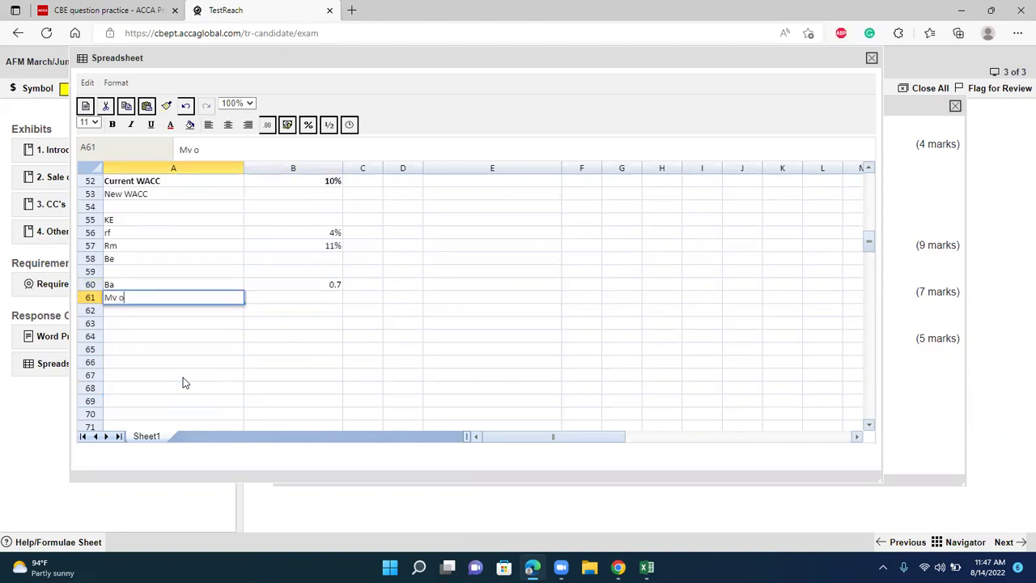
pyautogui.write('f equity')
pyautogui.press('Return')
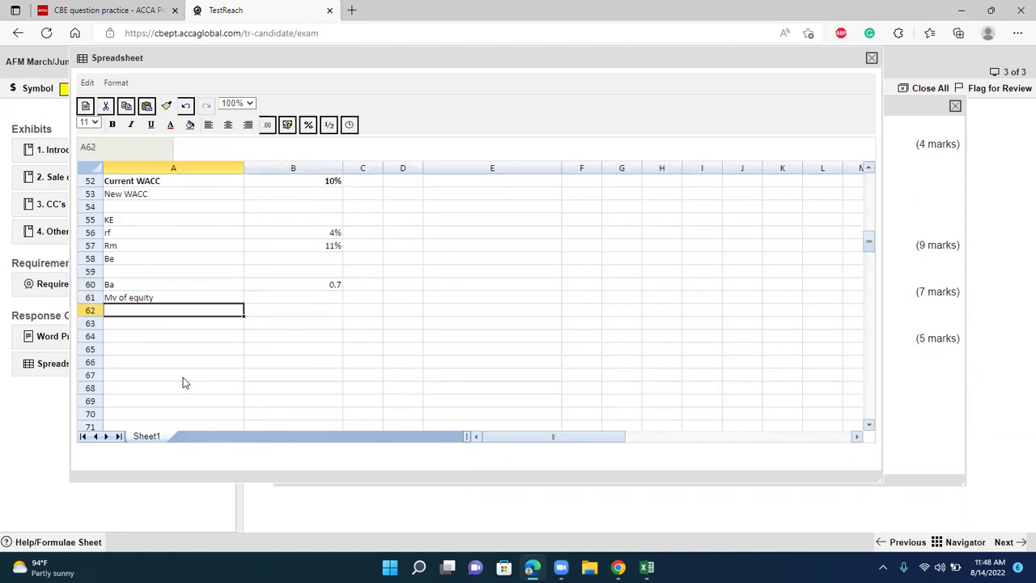
# - Check the share price in the Other information exhibit and enter =500*8*1.05 as the market value of equity in B61
pyautogui.click(55, 231)
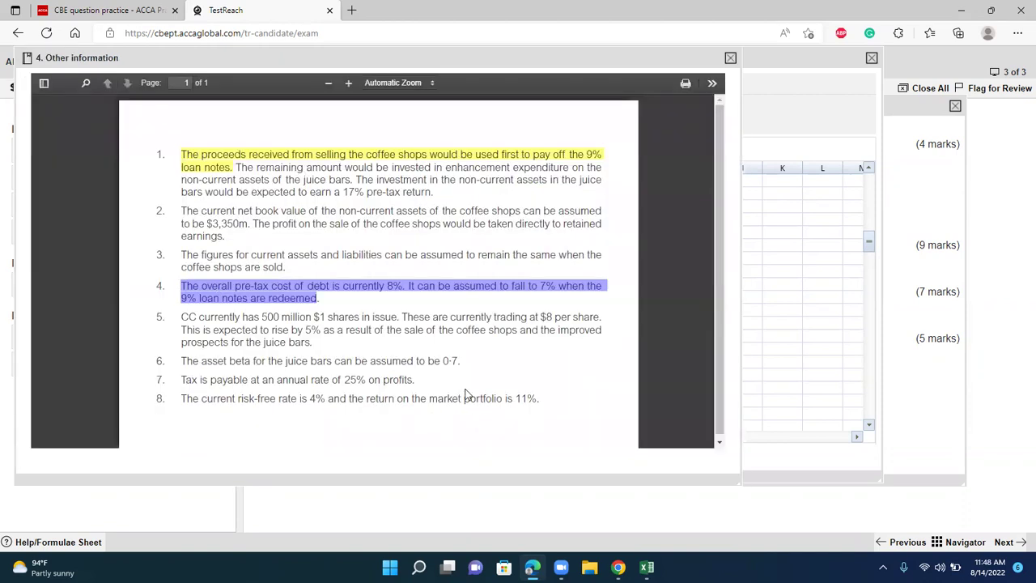
pyautogui.doubleClick(545, 316)
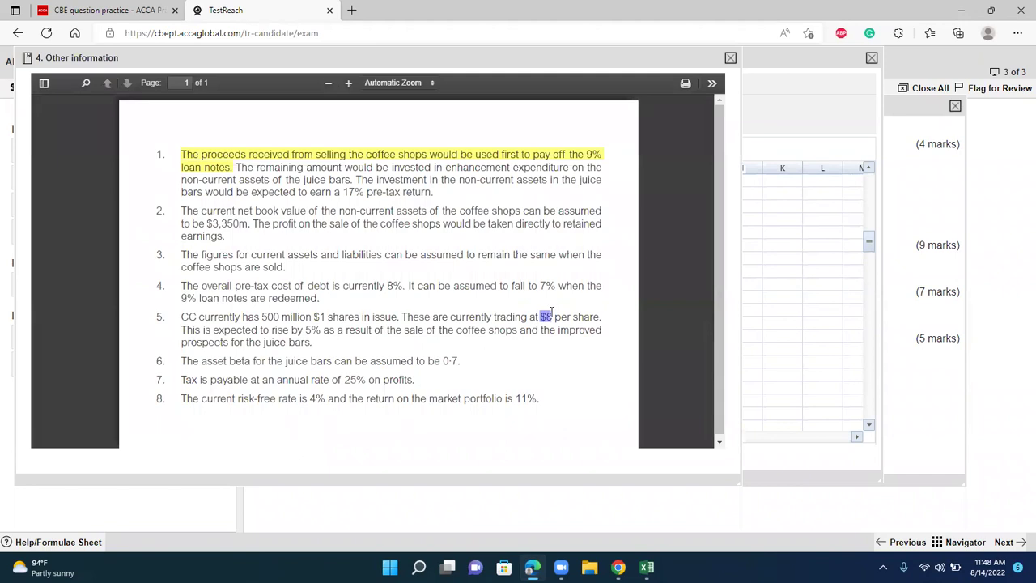
pyautogui.click(768, 52)
pyautogui.click(282, 298)
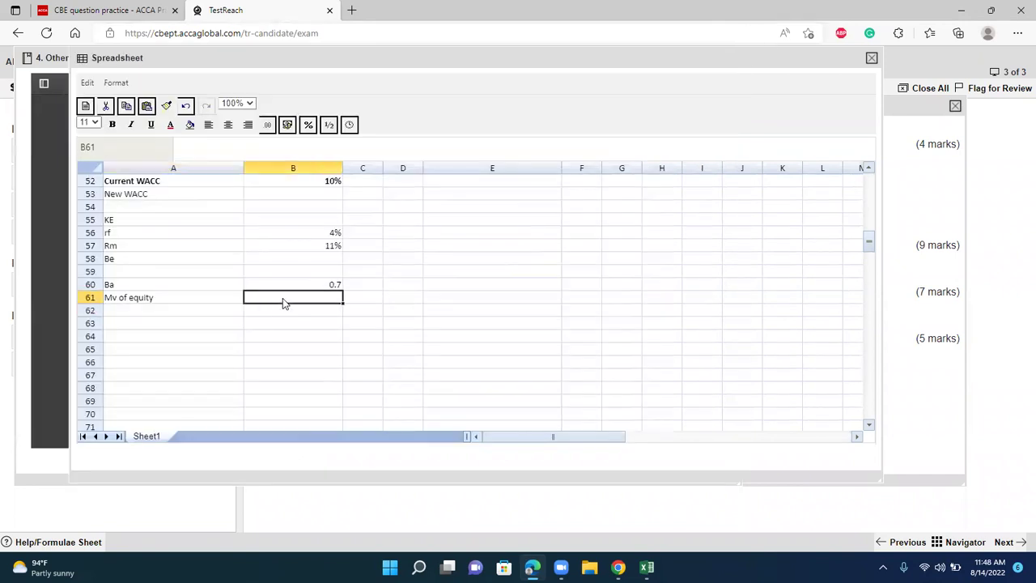
pyautogui.write('=500*8')
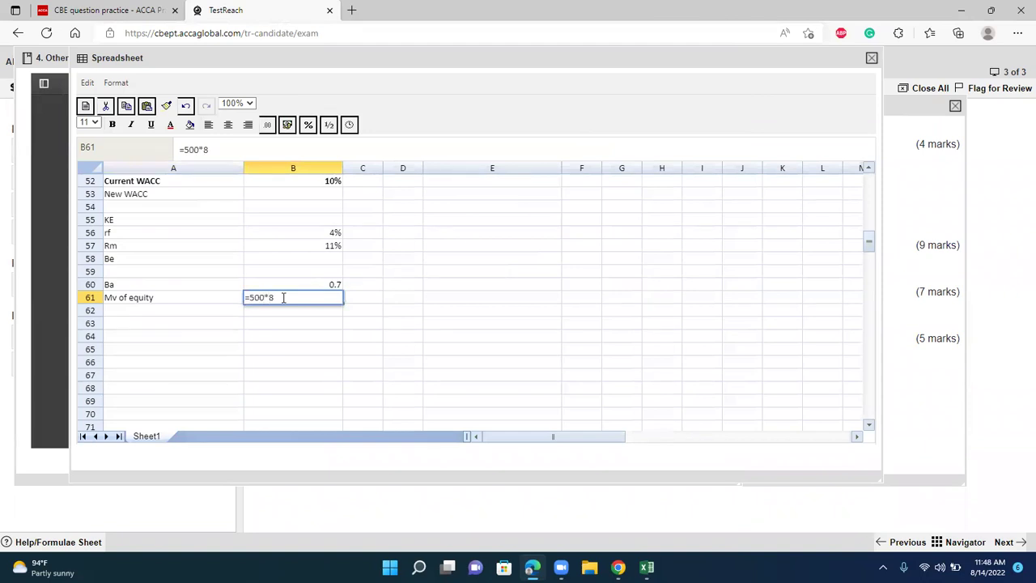
pyautogui.write('*1.05')
pyautogui.press('Return')
# - Label cell A62 "Mv of debt"
pyautogui.press('Left')
pyautogui.write('Mv o')
pyautogui.write('debt')
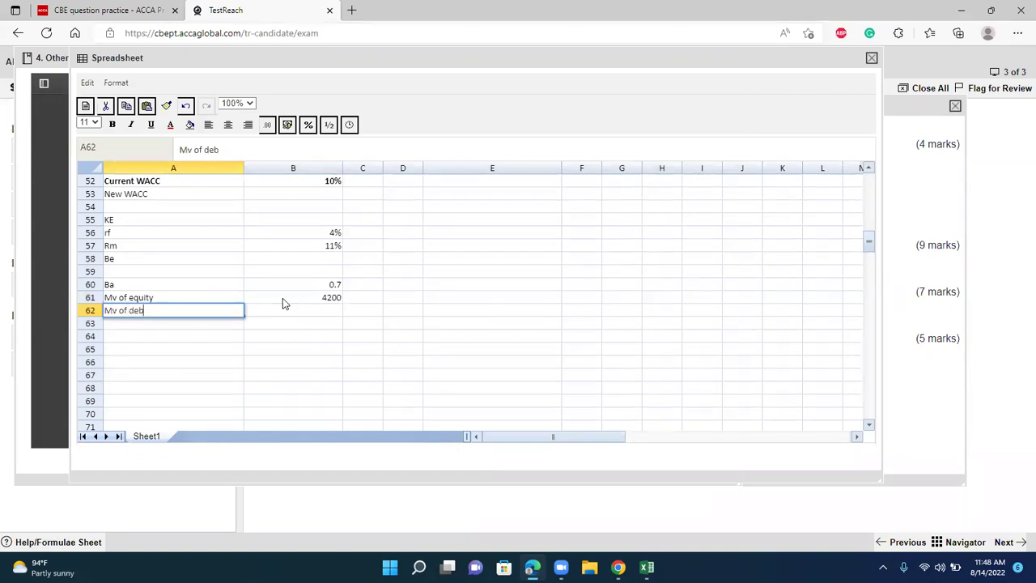
pyautogui.press('Return')
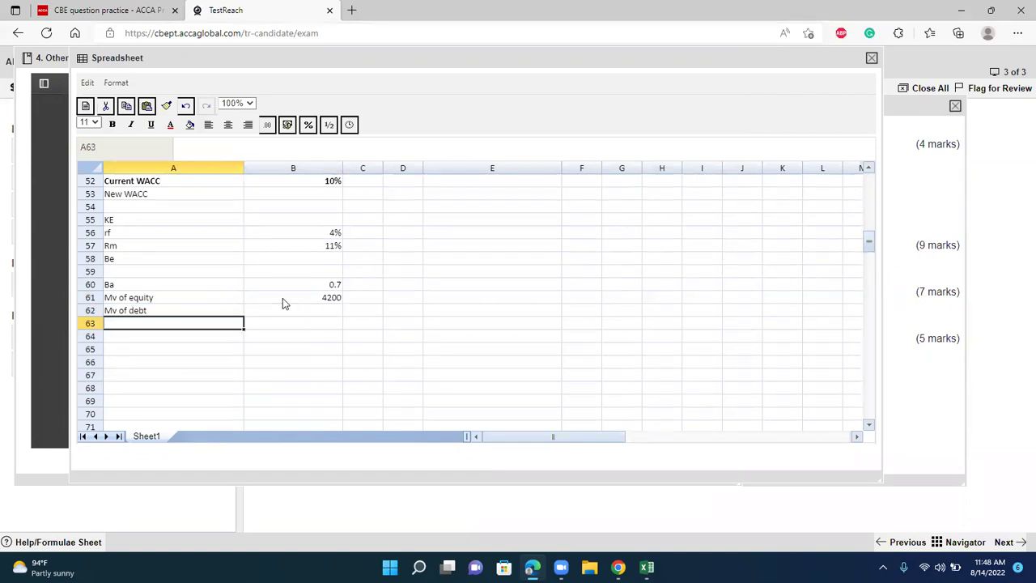
# - Look up the bank loans in the adjusted financial position and enter 1575 as the market value of debt in B62
pyautogui.click(55, 57)
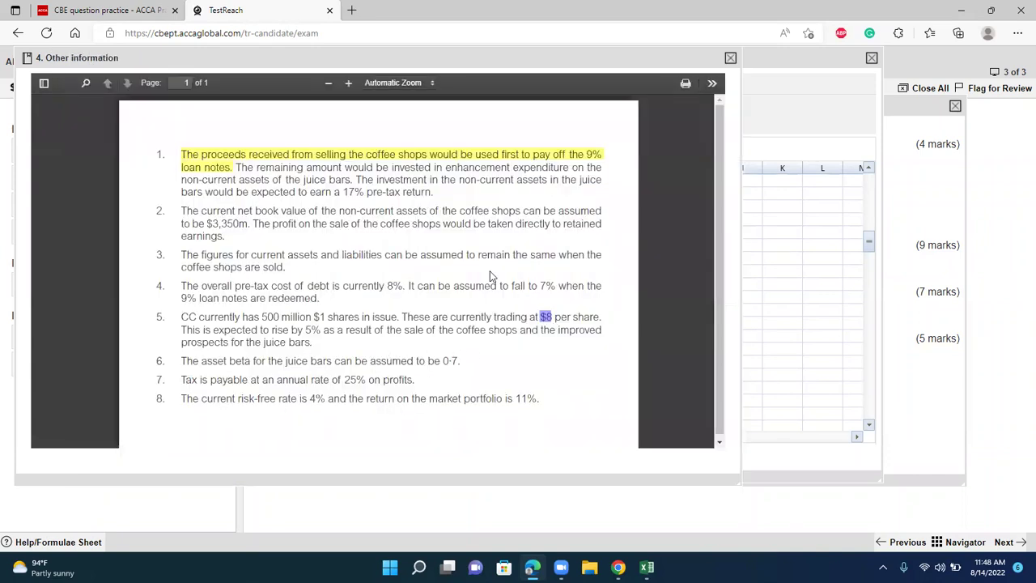
pyautogui.click(838, 233)
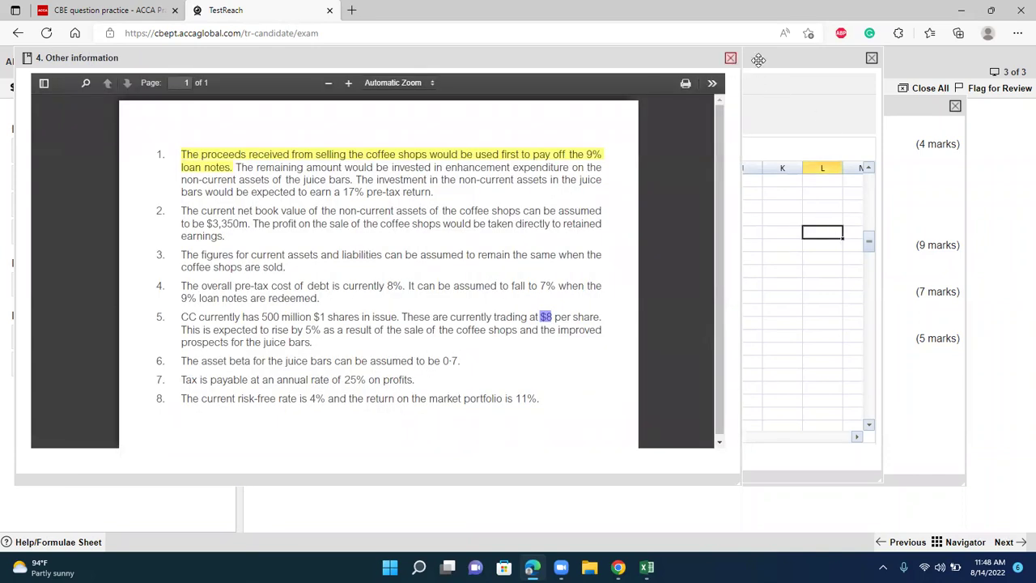
pyautogui.click(787, 58)
pyautogui.scroll(8, 397, 297)
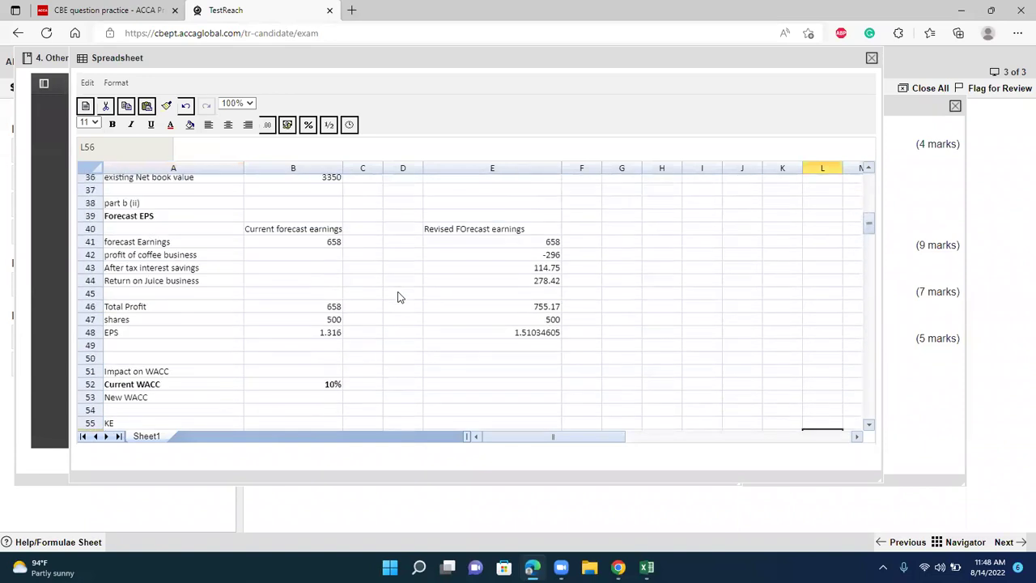
pyautogui.scroll(1, 397, 297)
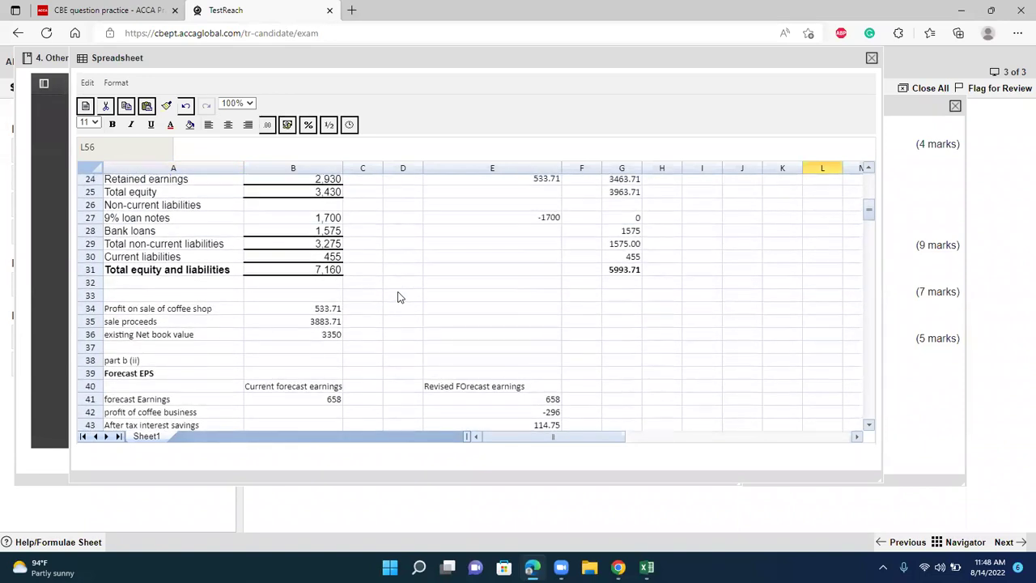
pyautogui.scroll(-10, 398, 297)
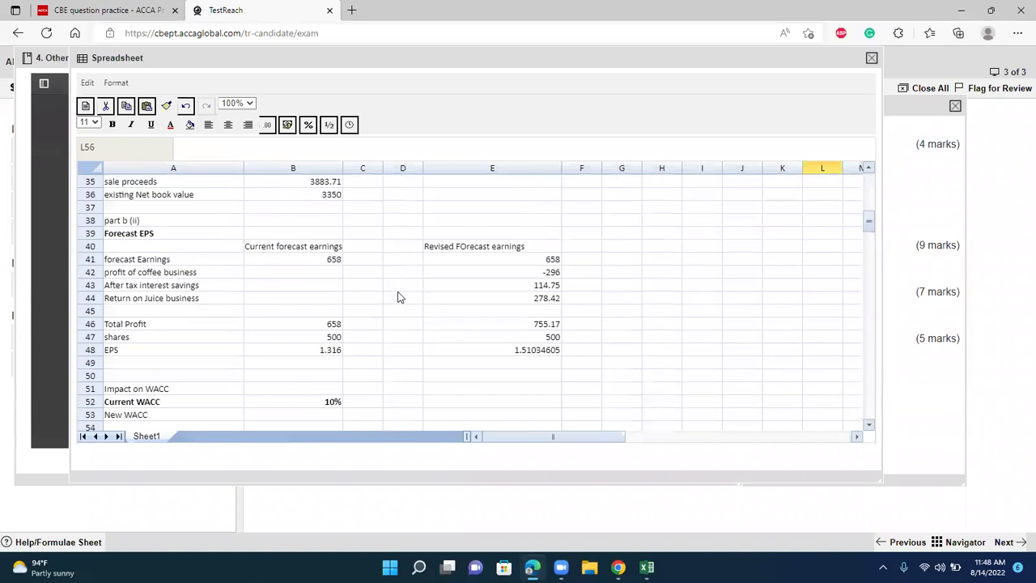
pyautogui.click(329, 301)
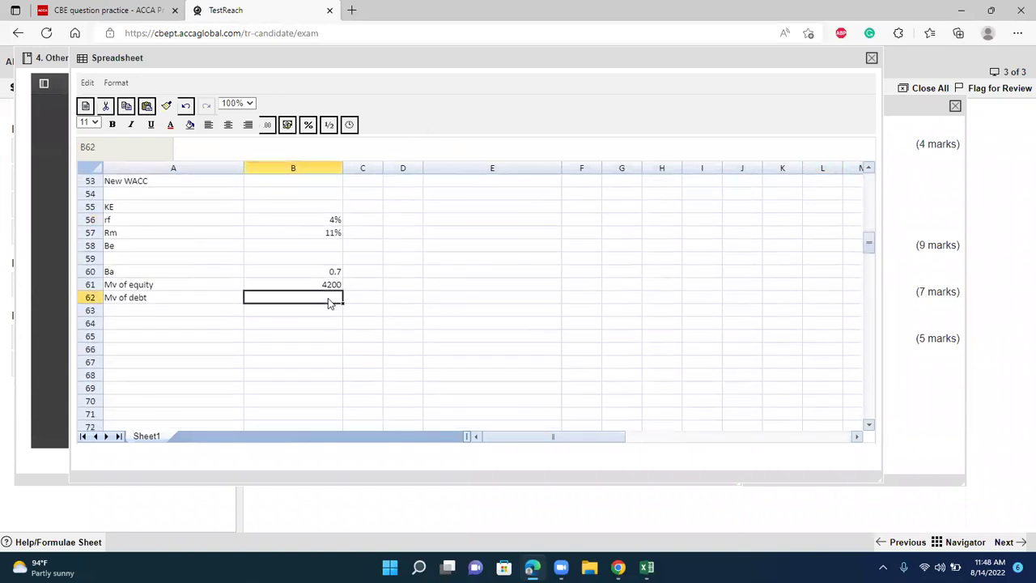
pyautogui.write('1575')
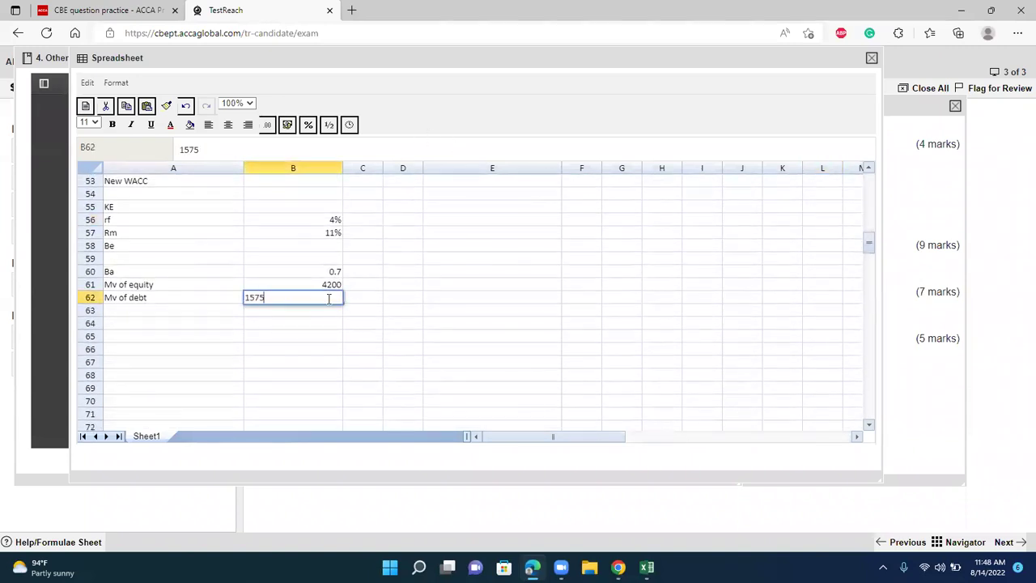
pyautogui.press('Return')
# - Add a "Tax" row in row 63 with 25%
pyautogui.press('Left')
pyautogui.write('Tax')
pyautogui.press('Tab')
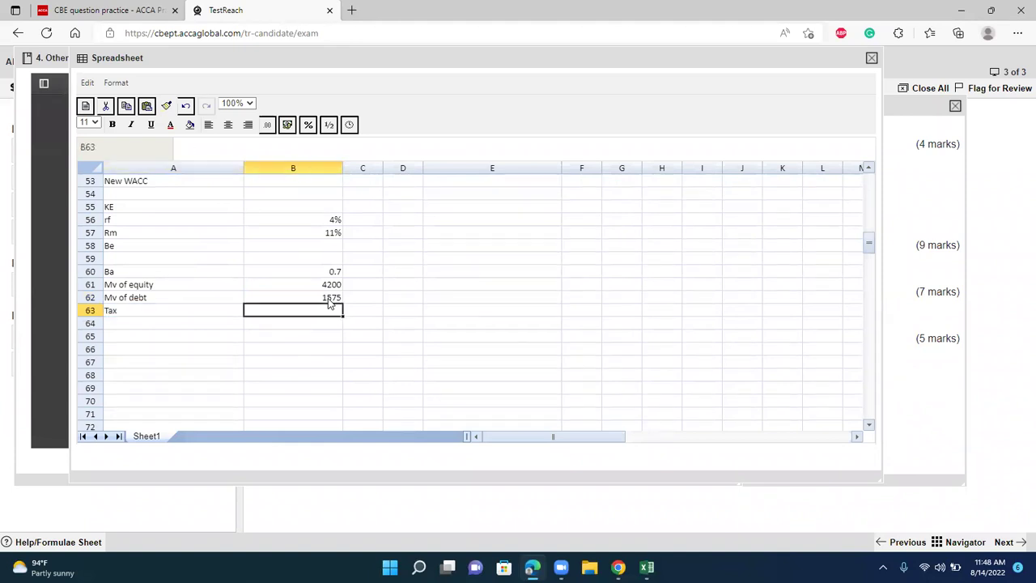
pyautogui.write('25%')
pyautogui.press('Return')
# - Calculate the equity beta in B58 with the formula =B60*(B61+B62*0.75)/B61
pyautogui.press('Up')
pyautogui.press('Up')
pyautogui.press('Up')
pyautogui.press('Up')
pyautogui.press('Up')
pyautogui.press('Up')
pyautogui.write('=')
pyautogui.press('Down')
pyautogui.press('Down')
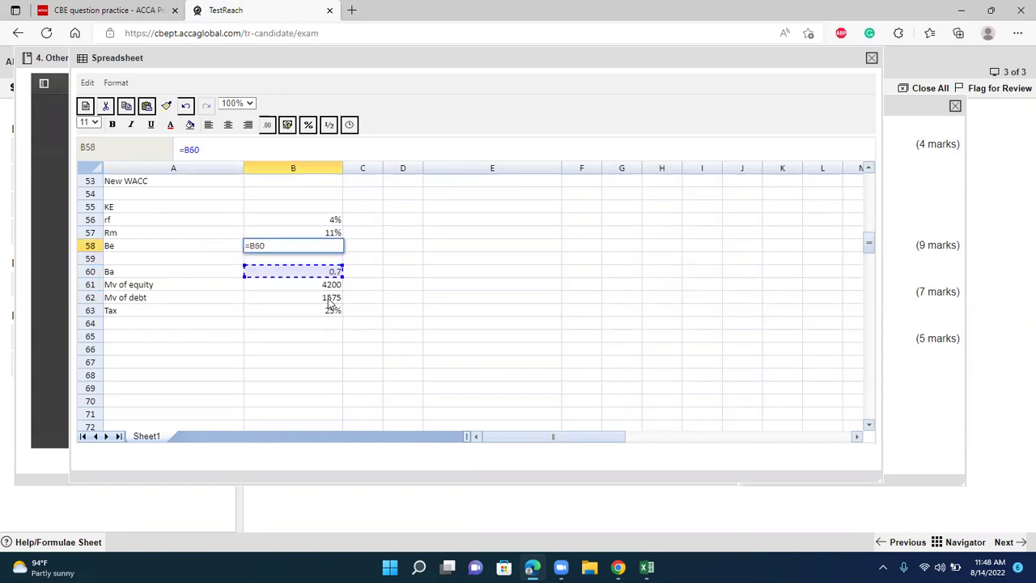
pyautogui.write('*')
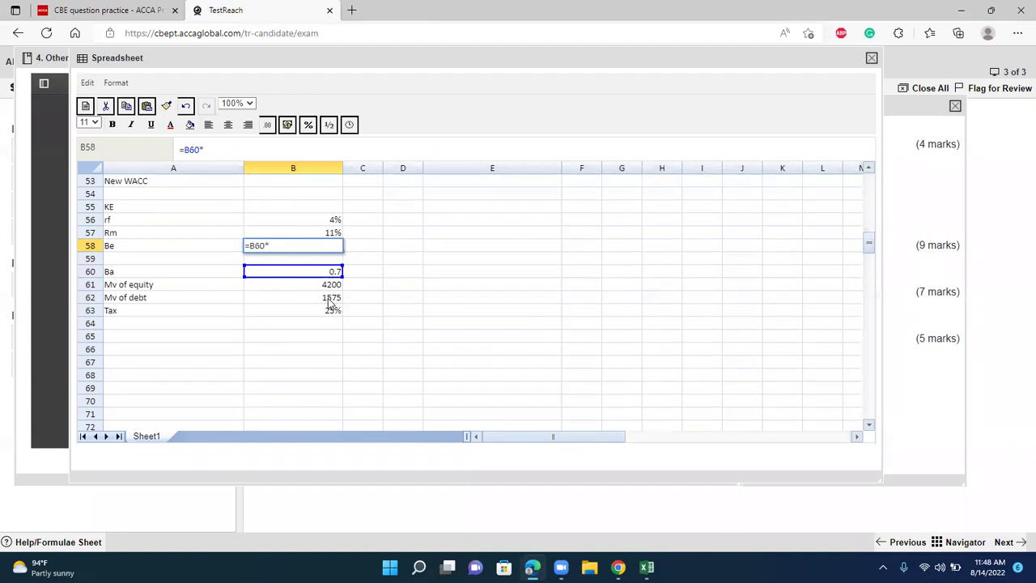
pyautogui.write('(')
pyautogui.press('Down')
pyautogui.press('Down')
pyautogui.press('Down')
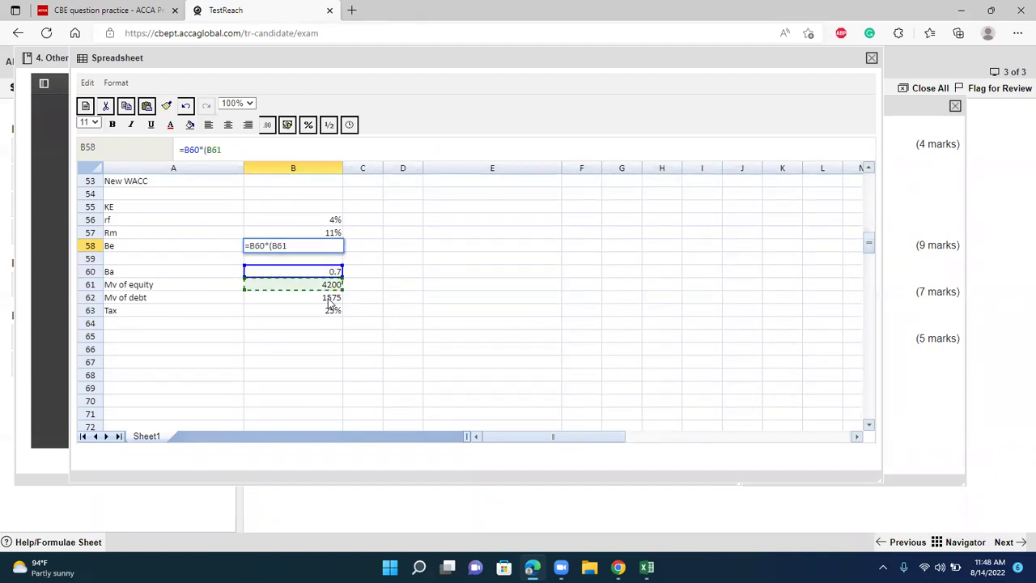
pyautogui.write('+')
pyautogui.press('Down')
pyautogui.press('Down')
pyautogui.press('Down')
pyautogui.press('Down')
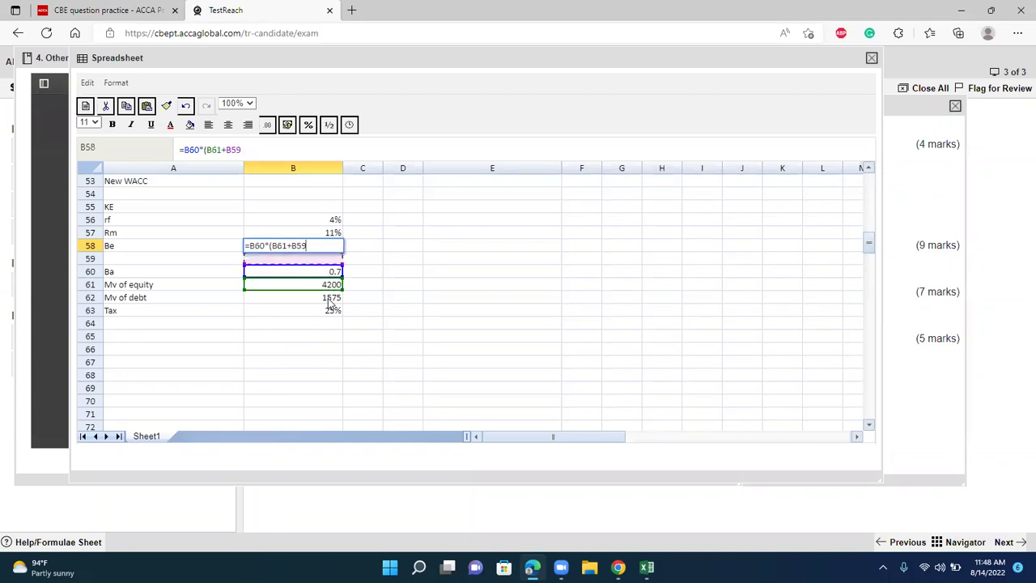
pyautogui.write('*')
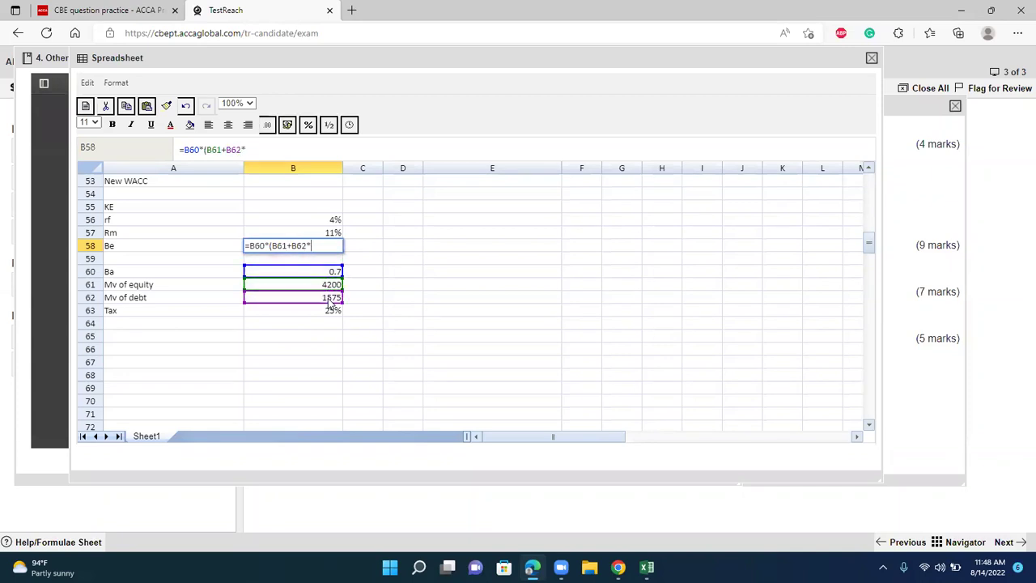
pyautogui.write('0.75')
pyautogui.press('BackSpace')
pyautogui.press('BackSpace')
pyautogui.press('BackSpace')
pyautogui.write('.75)/')
pyautogui.press('Down')
pyautogui.press('Down')
pyautogui.press('Down')
pyautogui.press('Return')
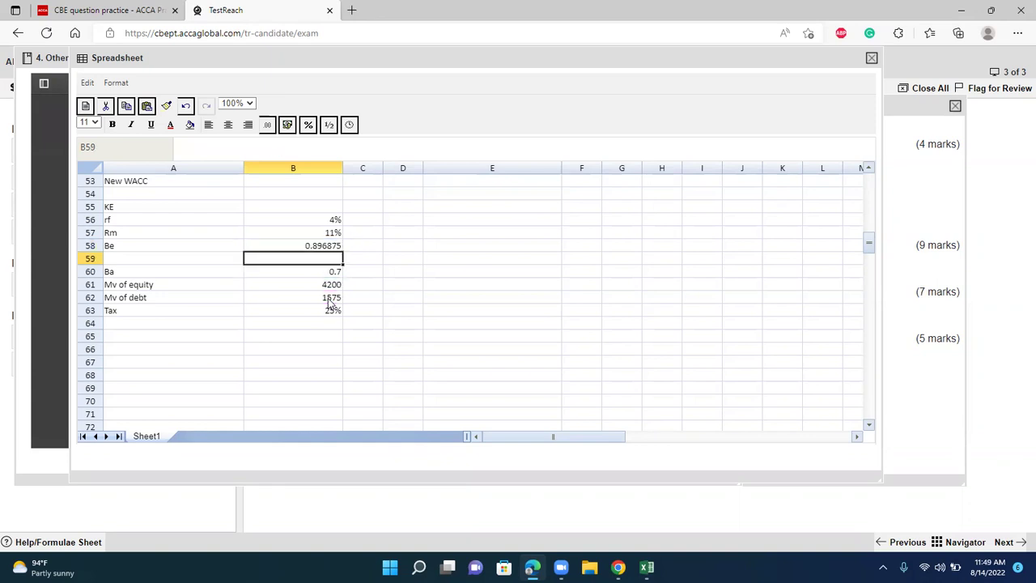
# - Calculate the cost of equity in B55 with the CAPM formula =B56+B58*(B57-B56)
pyautogui.press('Up')
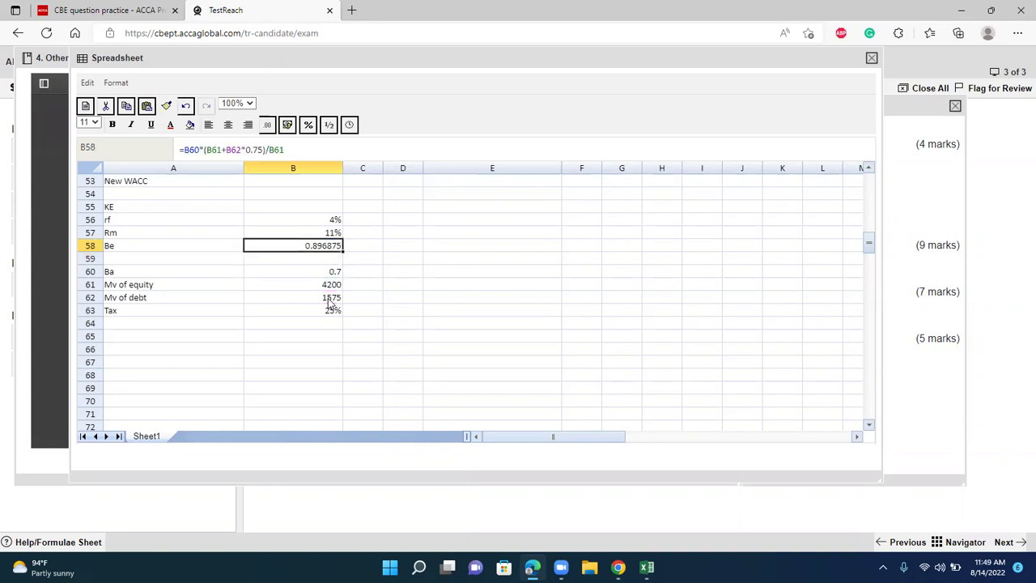
pyautogui.press('Up')
pyautogui.press('Up')
pyautogui.press('Up')
pyautogui.write('=')
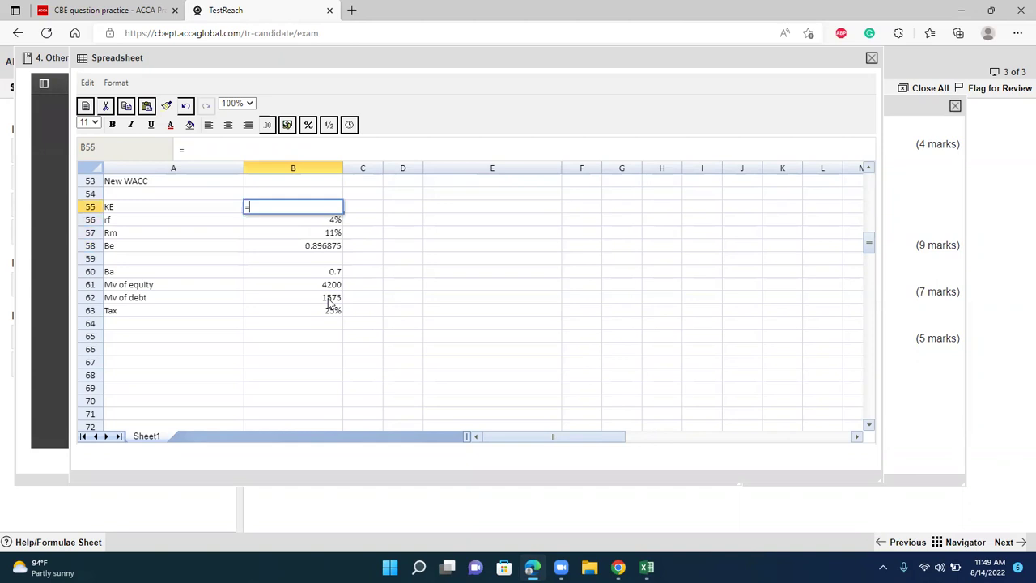
pyautogui.press('Down')
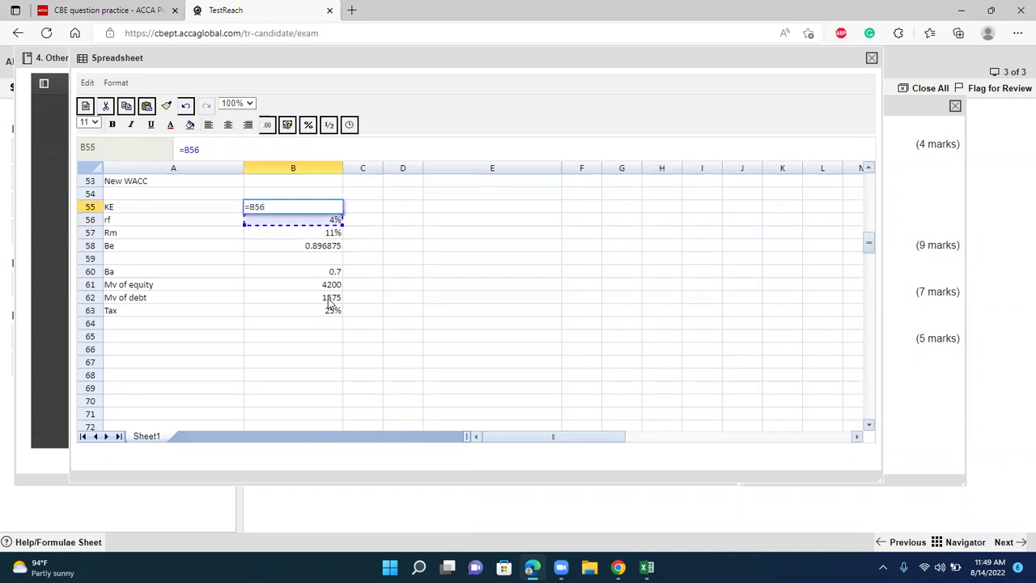
pyautogui.write('+')
pyautogui.press('Down')
pyautogui.press('Down')
pyautogui.press('Down')
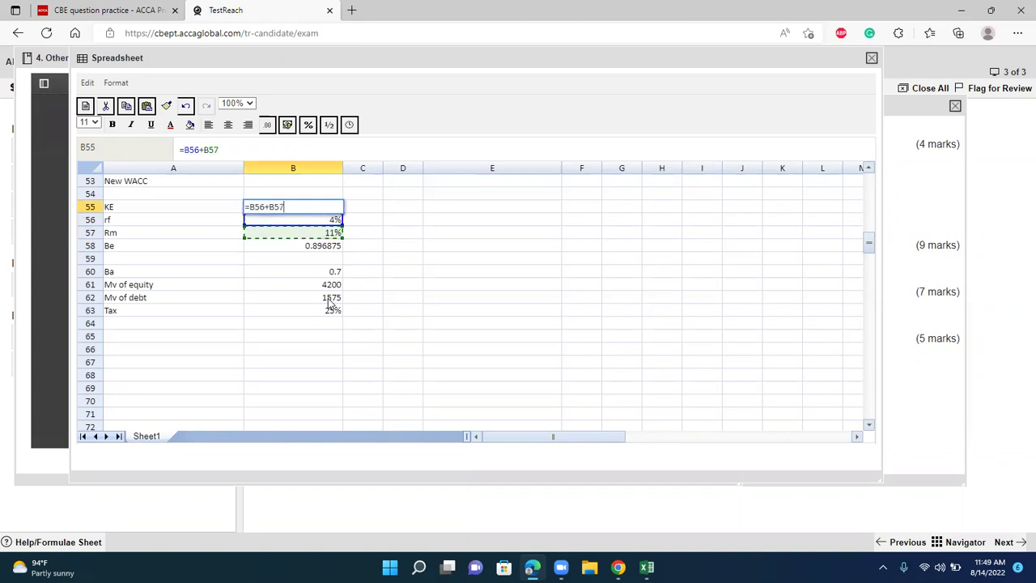
pyautogui.write('*(')
pyautogui.press('Left')
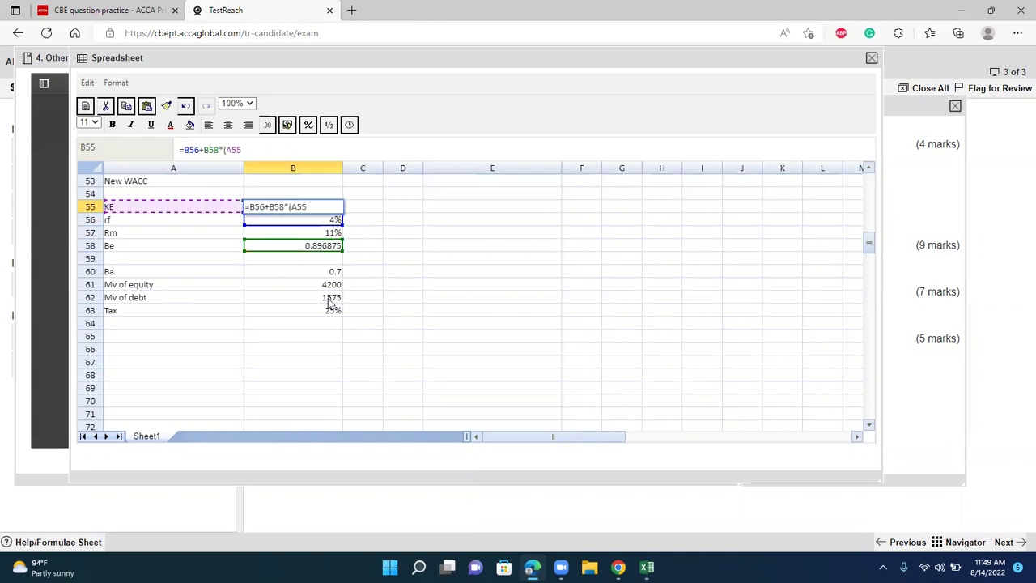
pyautogui.press('Down')
pyautogui.press('Down')
pyautogui.press('Right')
pyautogui.write('-')
pyautogui.press('Up')
pyautogui.press('Down')
pyautogui.press('Down')
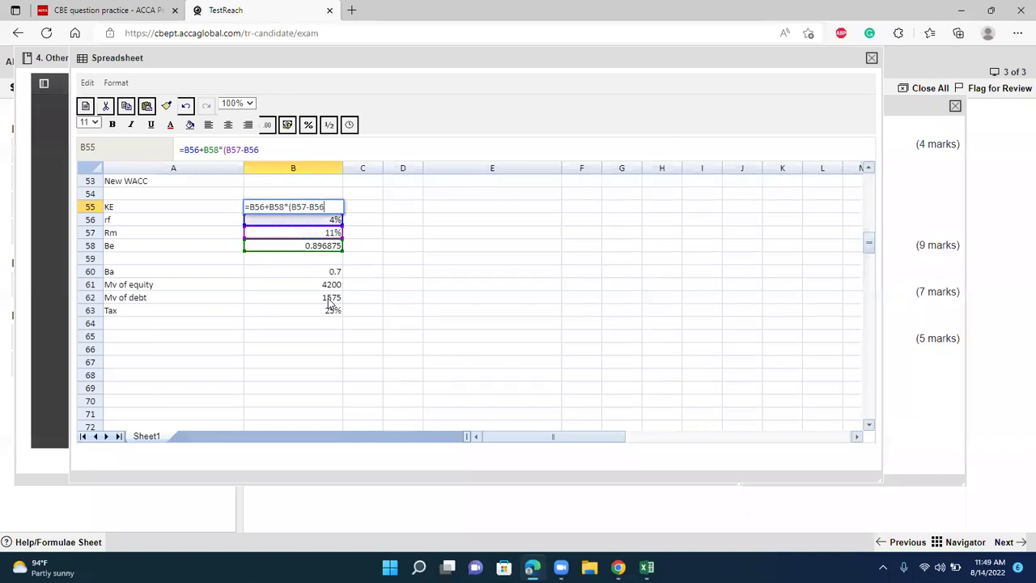
pyautogui.write(')')
pyautogui.press('Return')
# - Format the cost of equity in B55 as a percentage with two decimals
pyautogui.press('Up')
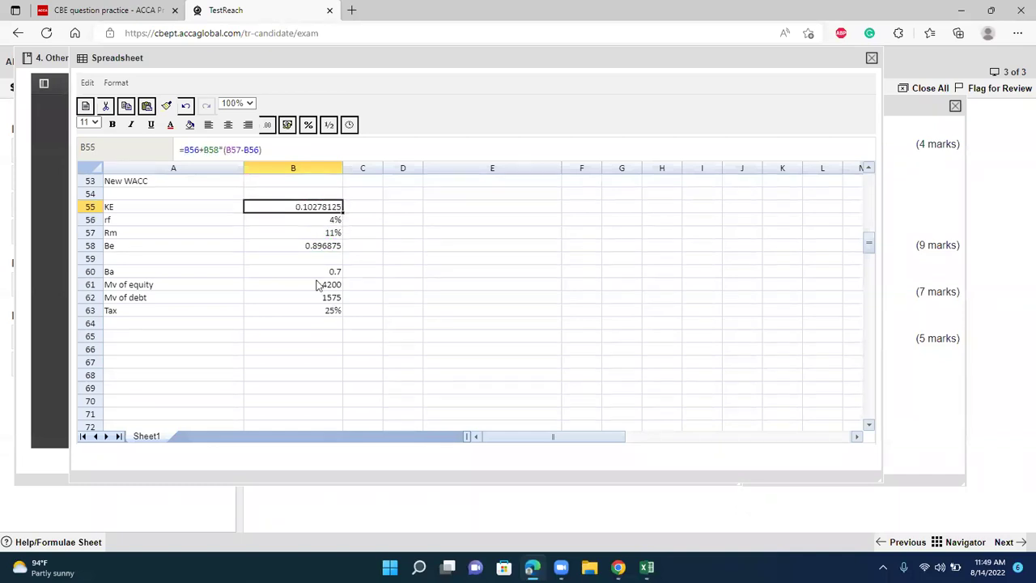
pyautogui.click(307, 125)
pyautogui.click(329, 162)
# - Label cell E55 "Kd" for the cost of debt
pyautogui.scroll(2, 369, 286)
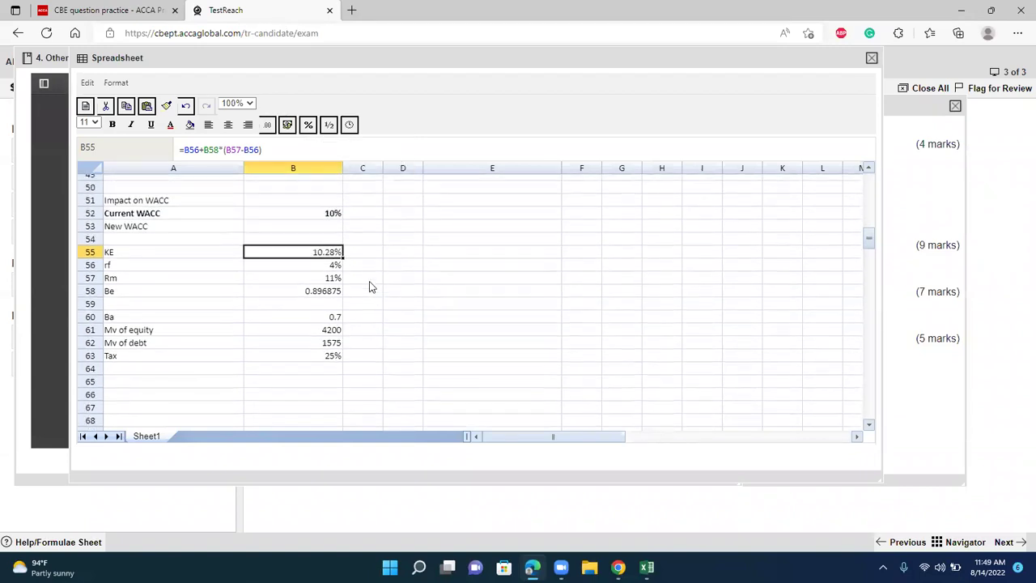
pyautogui.click(451, 261)
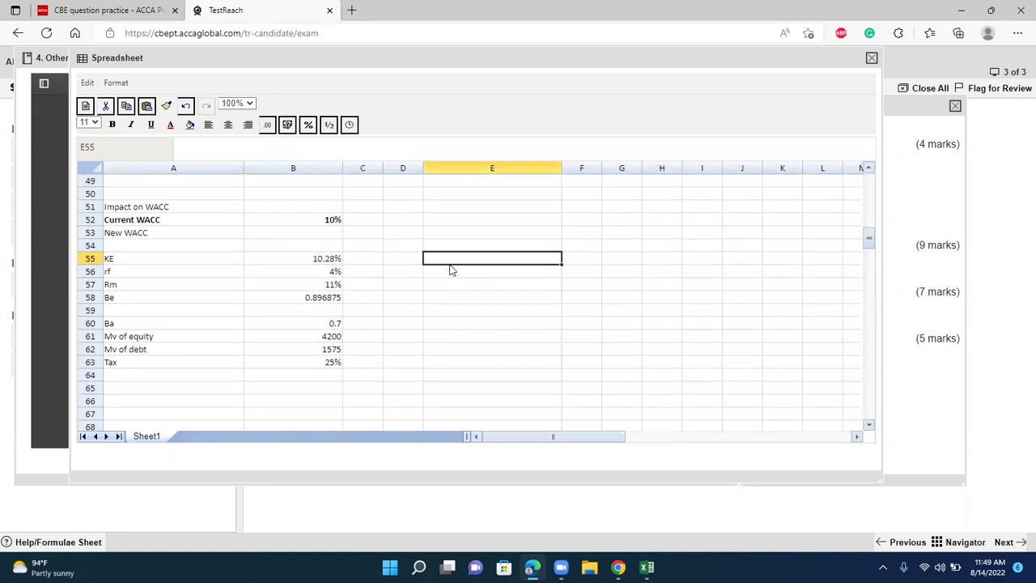
pyautogui.doubleClick(451, 261)
pyautogui.write('Kd')
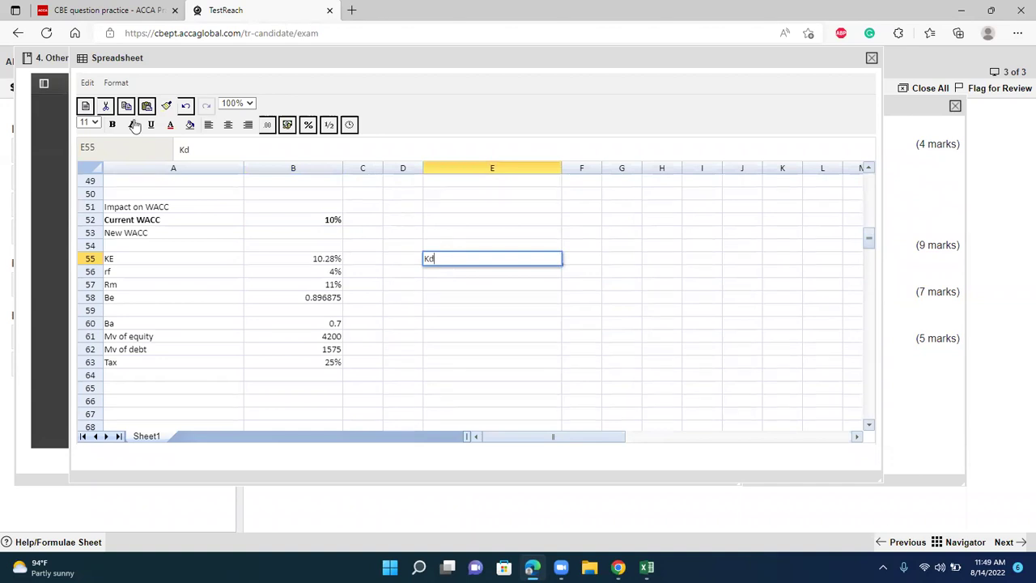
# - Check the new pre-tax cost of debt in the Other information exhibit and enter =7*0.75 in F55
pyautogui.click(44, 59)
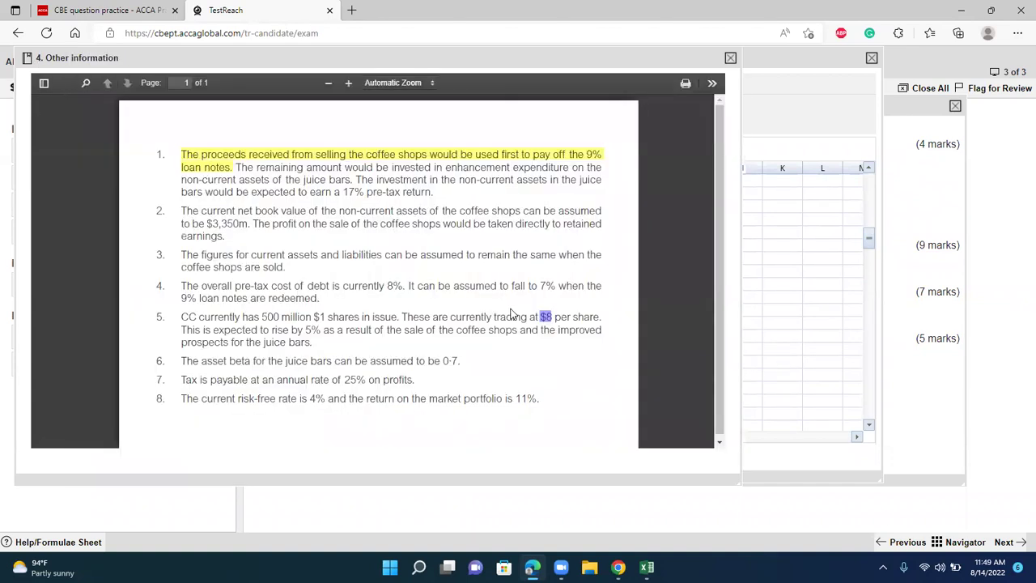
pyautogui.click(776, 63)
pyautogui.click(570, 259)
pyautogui.write('=7')
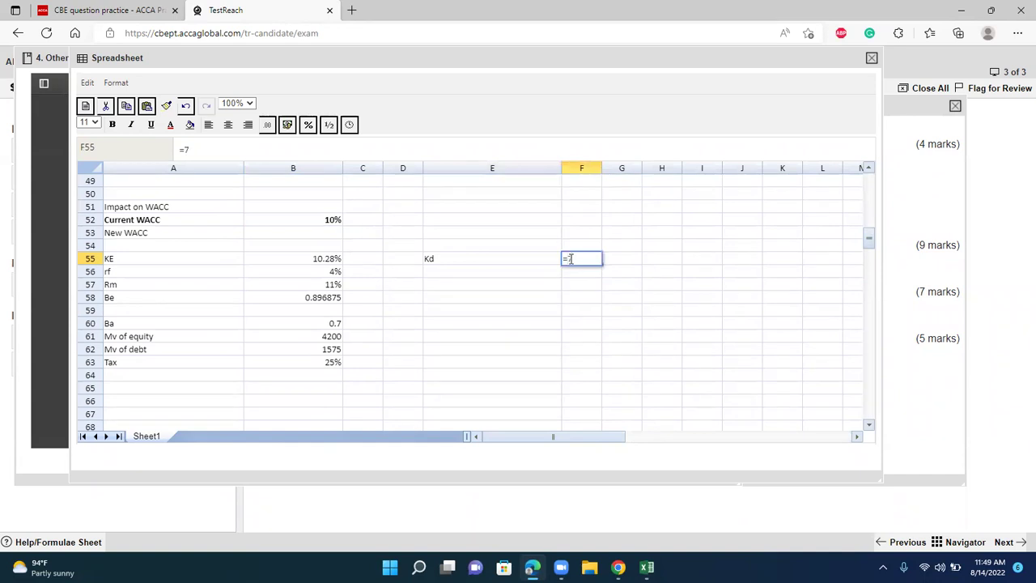
pyautogui.write('*0.75')
pyautogui.press('Return')
# - Correct the cost of debt formula in F55 to =7%*0.75
pyautogui.click(571, 260)
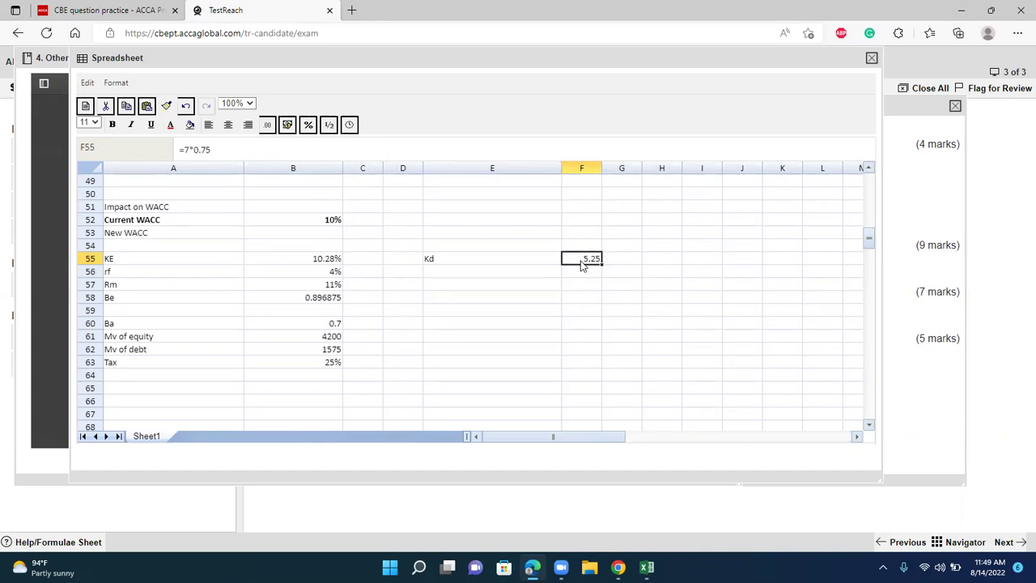
pyautogui.doubleClick(570, 258)
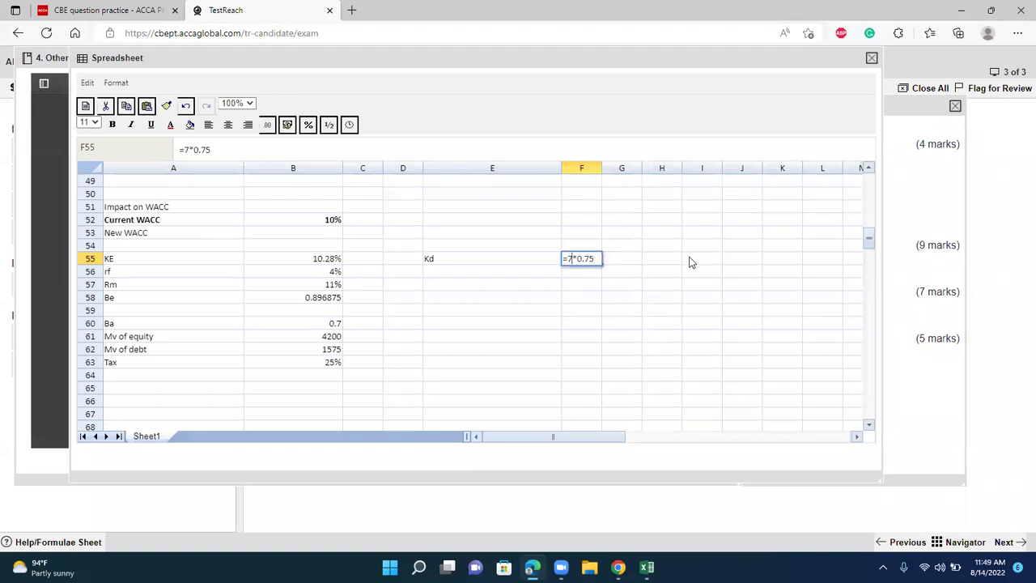
pyautogui.write('%')
pyautogui.press('Return')
pyautogui.press('Up')
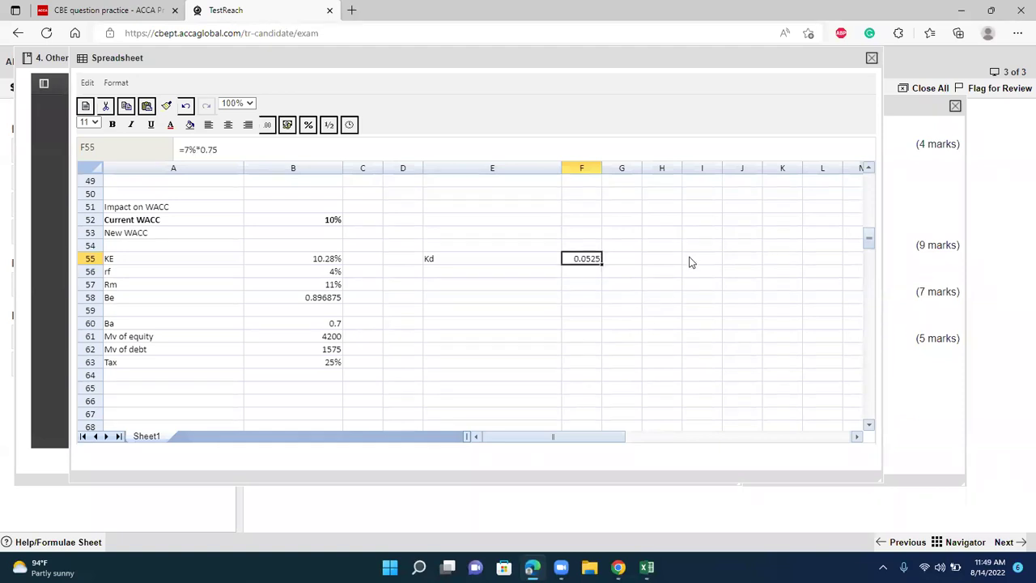
# - Format the cost of debt in F55 as a percentage with two decimals
pyautogui.click(308, 124)
pyautogui.click(322, 162)
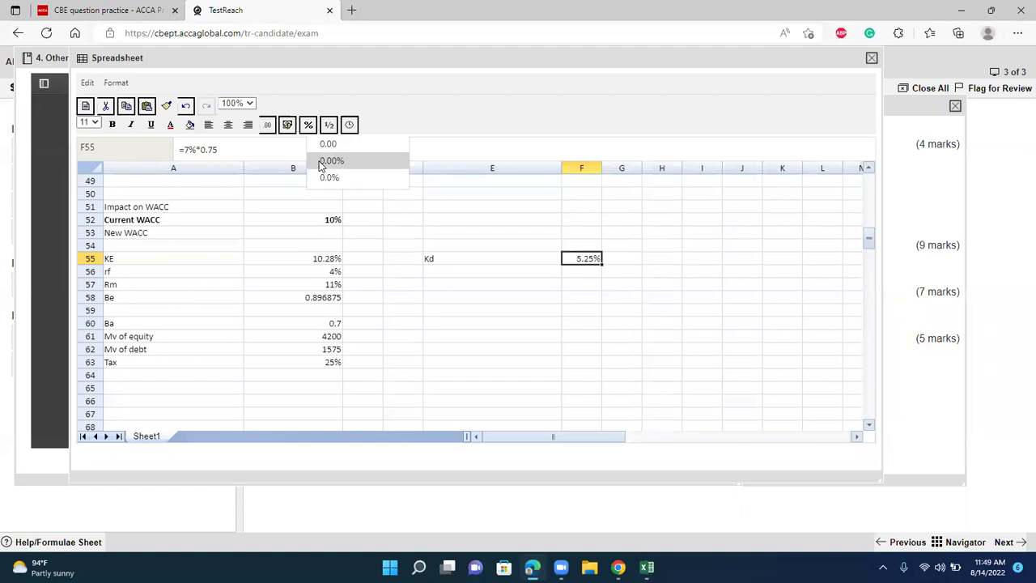
pyautogui.click(453, 338)
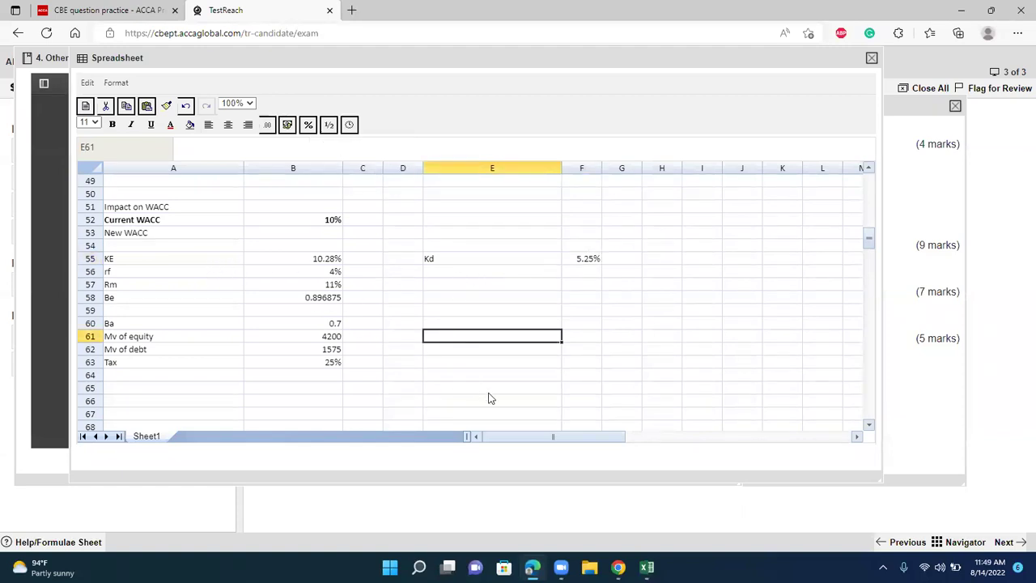
pyautogui.click(310, 236)
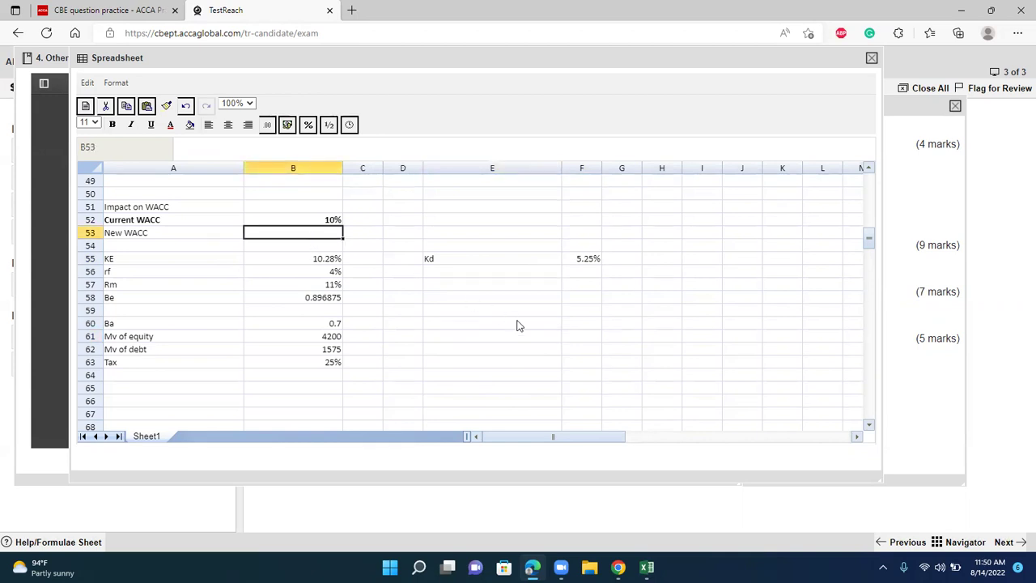
pyautogui.click(460, 287)
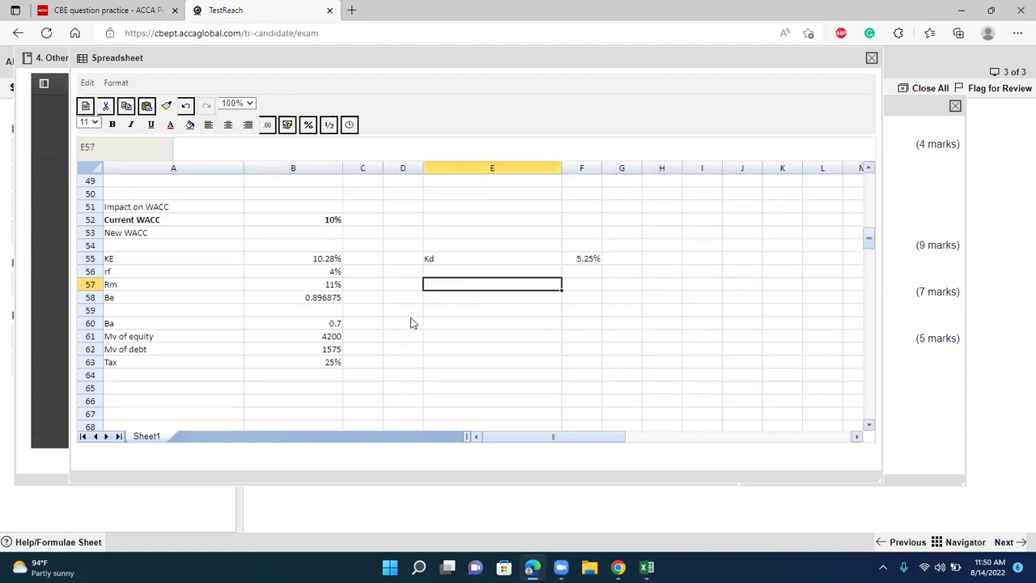
# - Copy the market value of equity and debt labels and amounts from A61:B62 to E61:F62
pyautogui.click(170, 338)
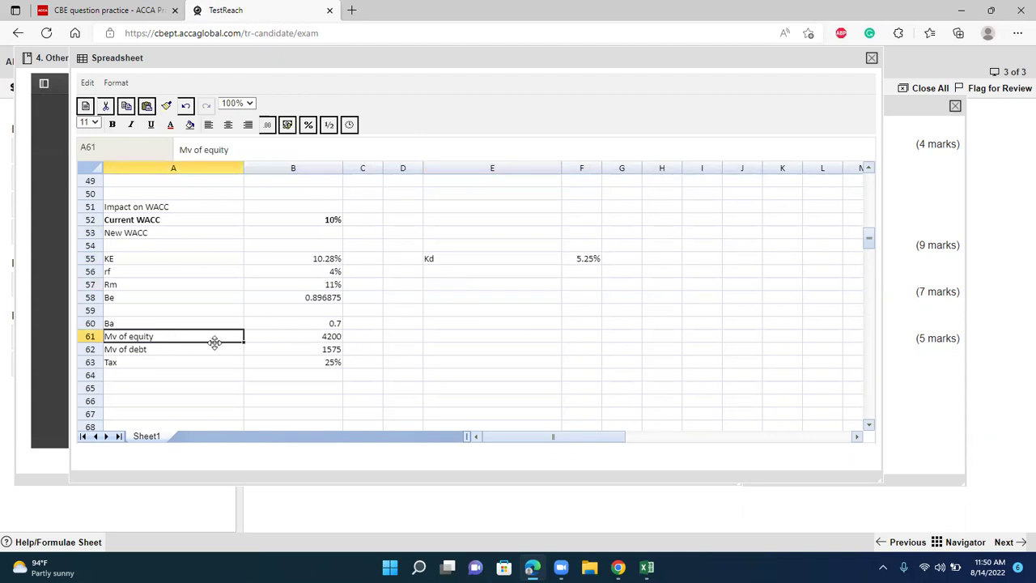
pyautogui.hotkey('shift', 'Right')
pyautogui.hotkey('shift', 'Down')
pyautogui.hotkey('ctrl', 'c')
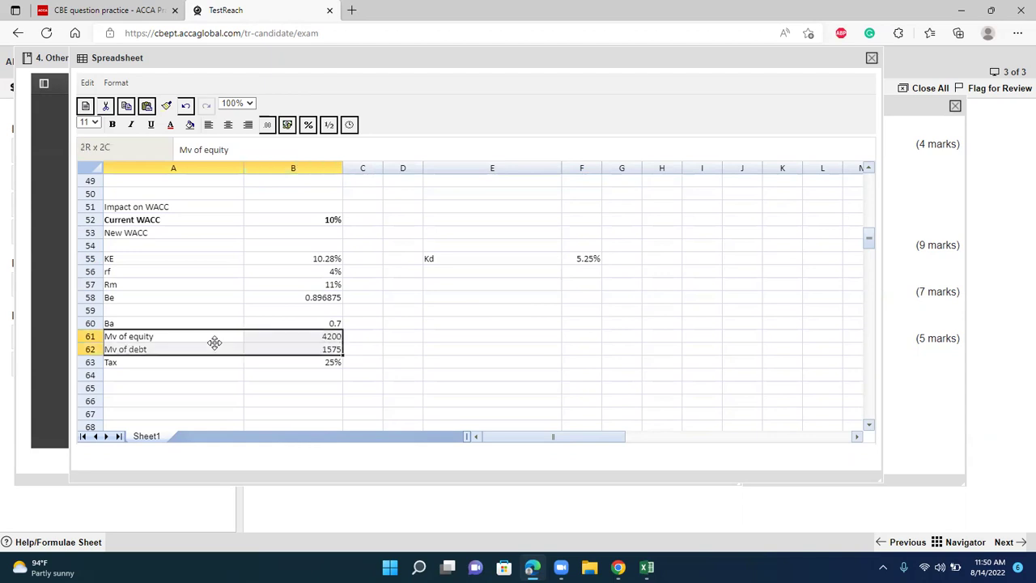
pyautogui.click(453, 337)
pyautogui.hotkey('ctrl', 'v')
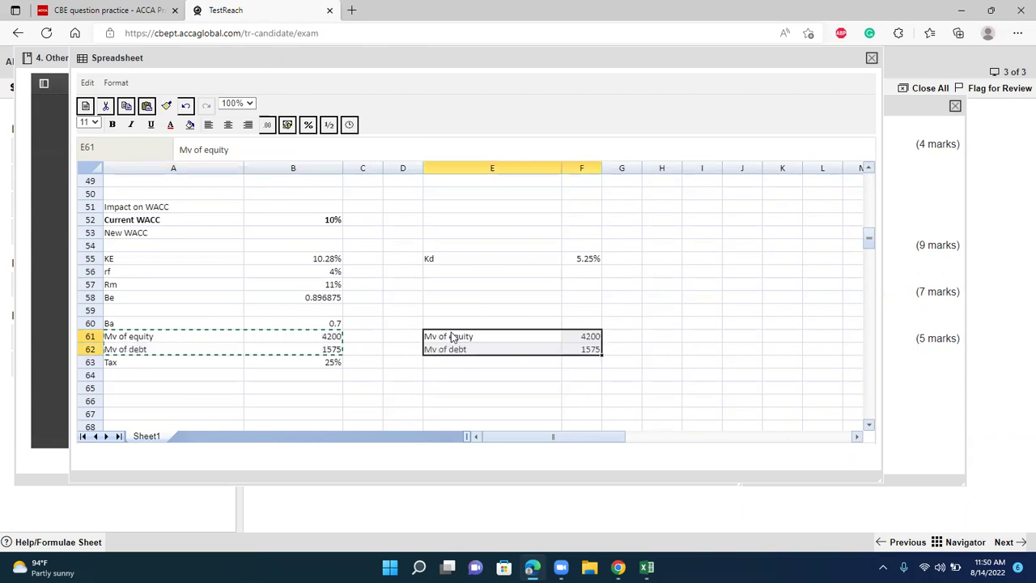
# - Link G61 to the cost of equity in B55 and G62 to the cost of debt in F55
pyautogui.click(628, 336)
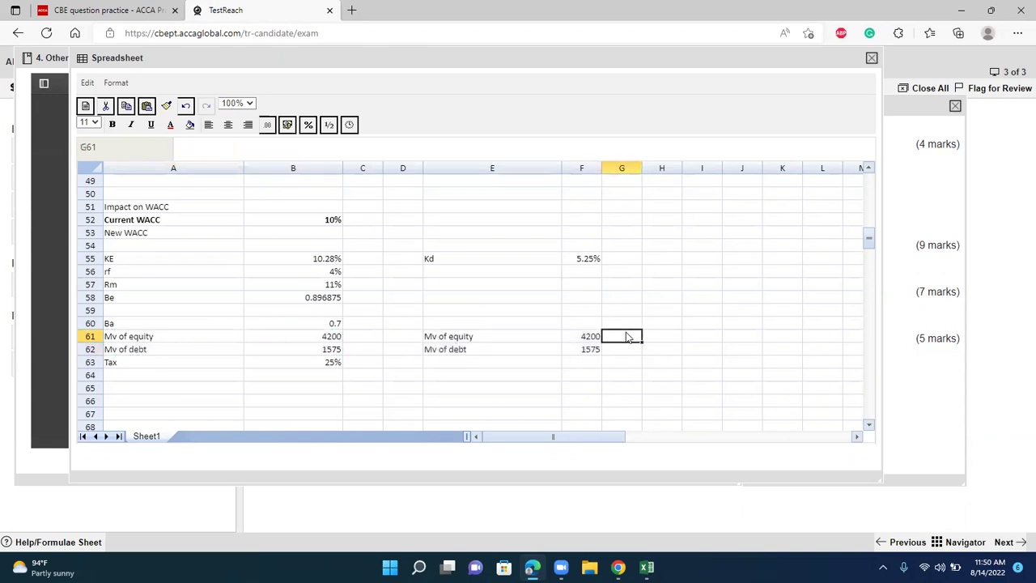
pyautogui.write('=')
pyautogui.click(323, 261)
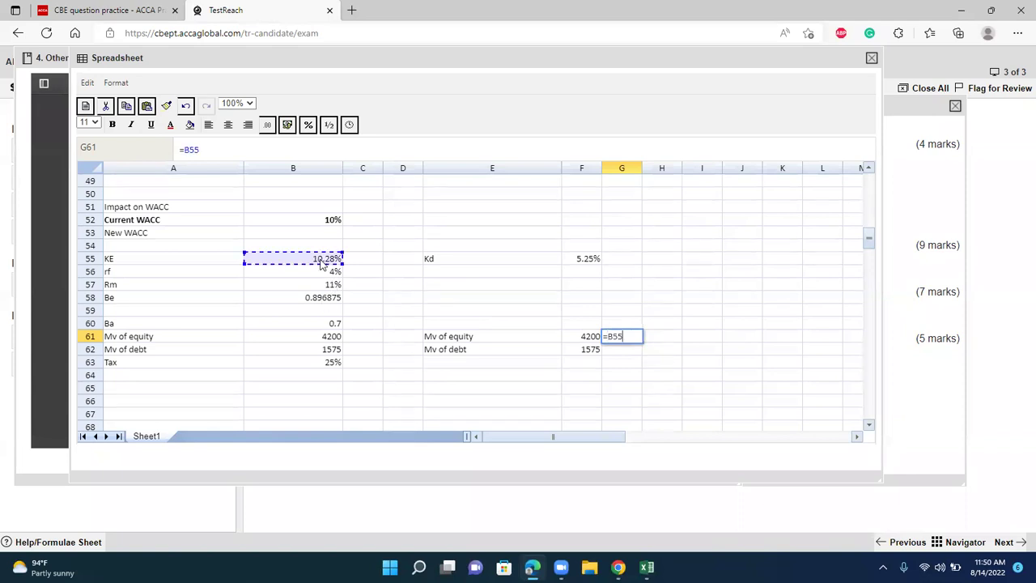
pyautogui.press('Return')
pyautogui.write('=')
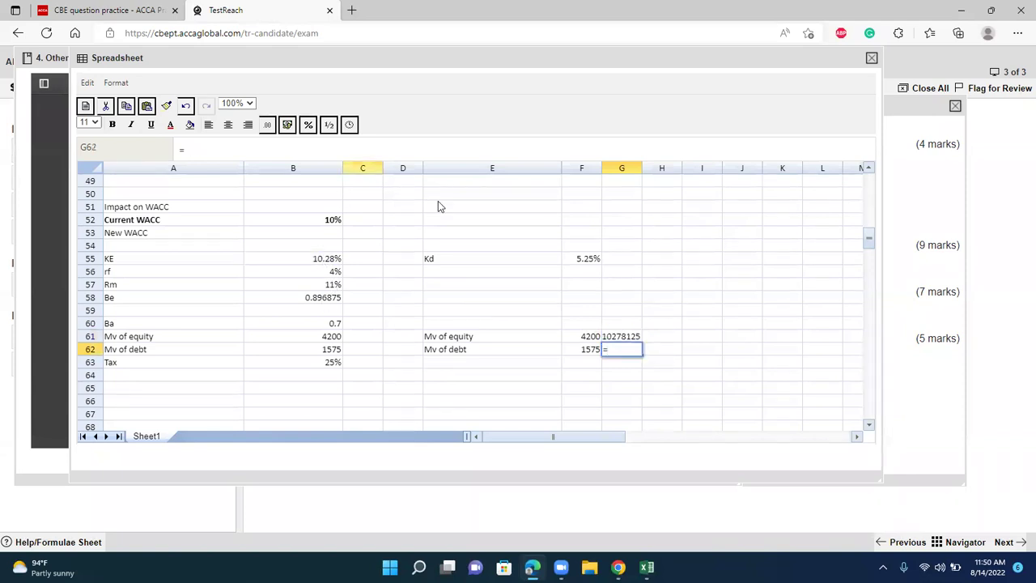
pyautogui.click(581, 259)
pyautogui.press('Return')
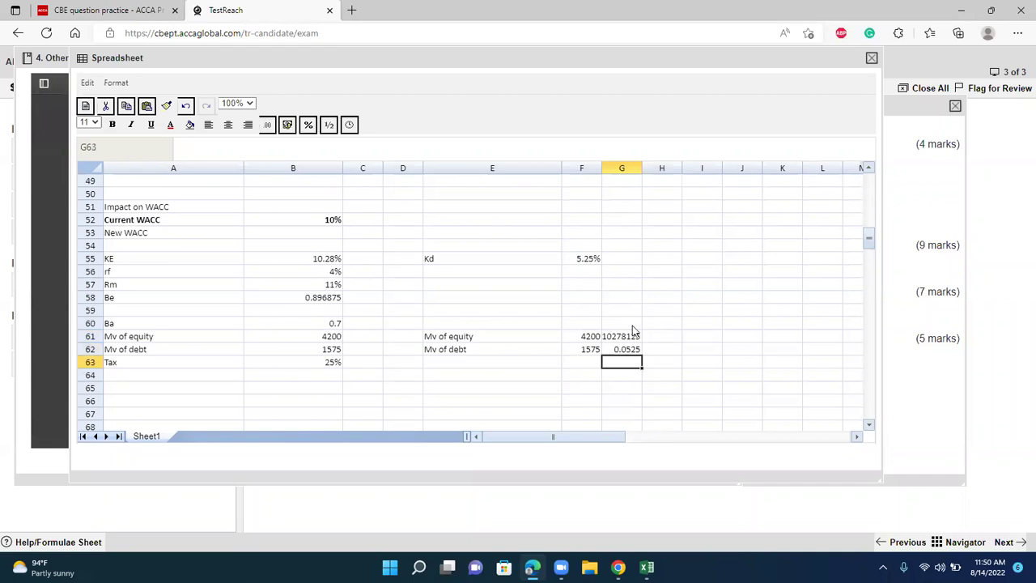
# - Enter =G61*F61 in H61 to weight the cost of equity and copy the formula to H62 for debt
pyautogui.click(664, 333)
pyautogui.write('=')
pyautogui.press('Left')
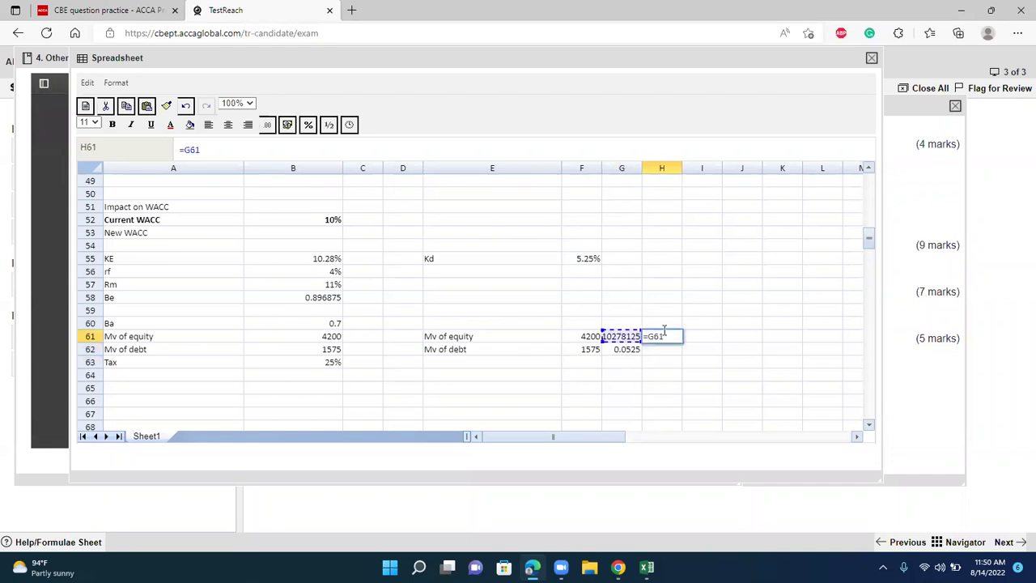
pyautogui.write('*')
pyautogui.press('Left')
pyautogui.press('Left')
pyautogui.press('Return')
pyautogui.click(664, 336)
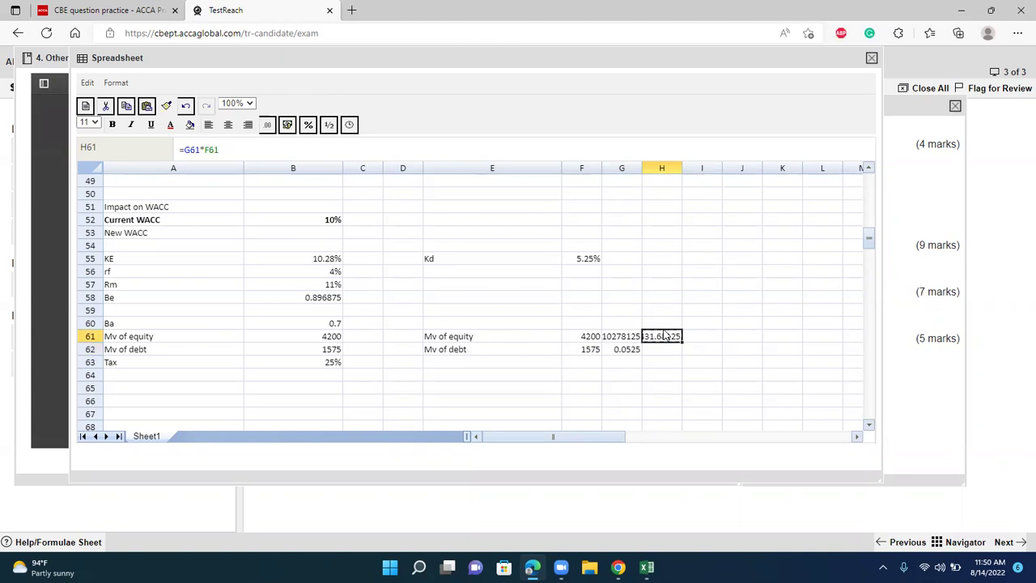
pyautogui.hotkey('ctrl', 'c')
pyautogui.press('Down')
pyautogui.hotkey('ctrl', 'v')
pyautogui.press('Down')
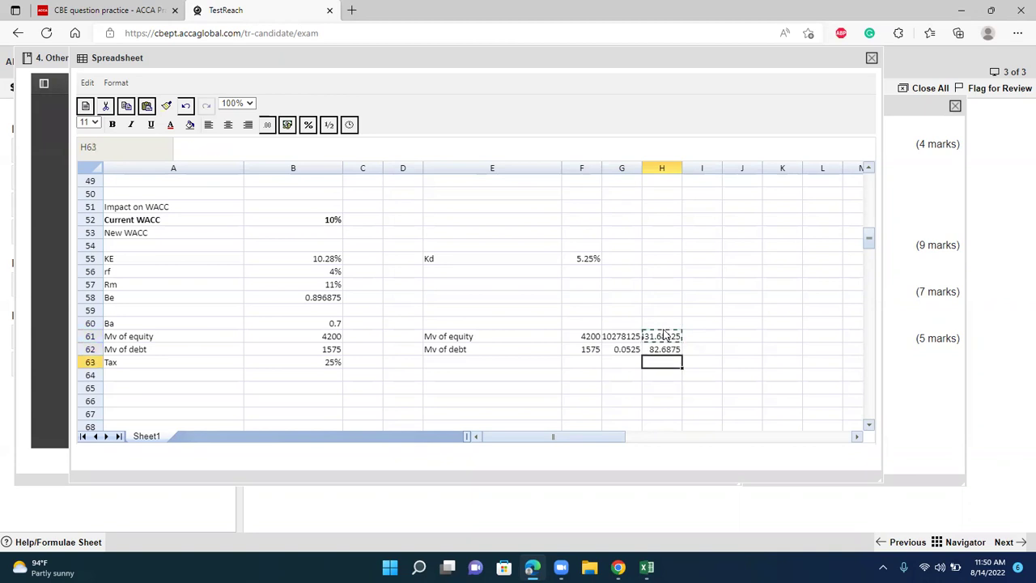
# - Total the weighted costs in H63 with =H62+H61 and copy the formula to F63 for the total market value
pyautogui.write('=')
pyautogui.press('Up')
pyautogui.write('+')
pyautogui.press('Up')
pyautogui.press('Up')
pyautogui.press('Return')
pyautogui.press('Up')
pyautogui.hotkey('ctrl', 'c')
pyautogui.press('Left')
pyautogui.press('Left')
pyautogui.hotkey('ctrl', 'v')
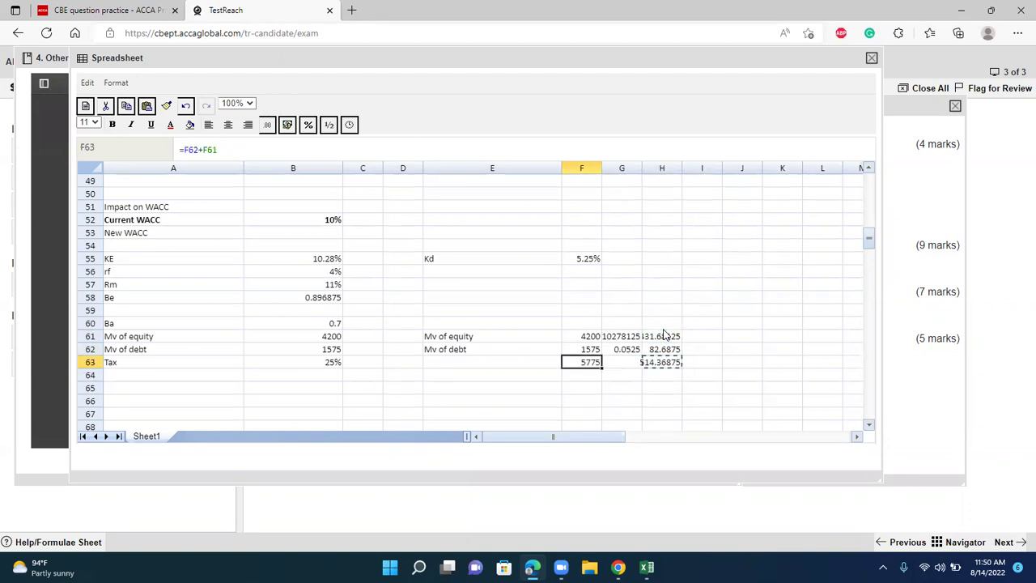
# - Calculate the new WACC in H64 with =H63/F63
pyautogui.press('Right')
pyautogui.press('Right')
pyautogui.press('Down')
pyautogui.write('=')
pyautogui.press('Up')
pyautogui.write('/')
pyautogui.press('Left')
pyautogui.press('Left')
pyautogui.press('Up')
pyautogui.press('Return')
# - Format the range F61:H64 as numbers with two decimals
pyautogui.press('Up')
pyautogui.hotkey('shift', 'Up')
pyautogui.hotkey('shift', 'Up')
pyautogui.hotkey('shift', 'Up')
pyautogui.hotkey('shift', 'Left')
pyautogui.hotkey('shift', 'Left')
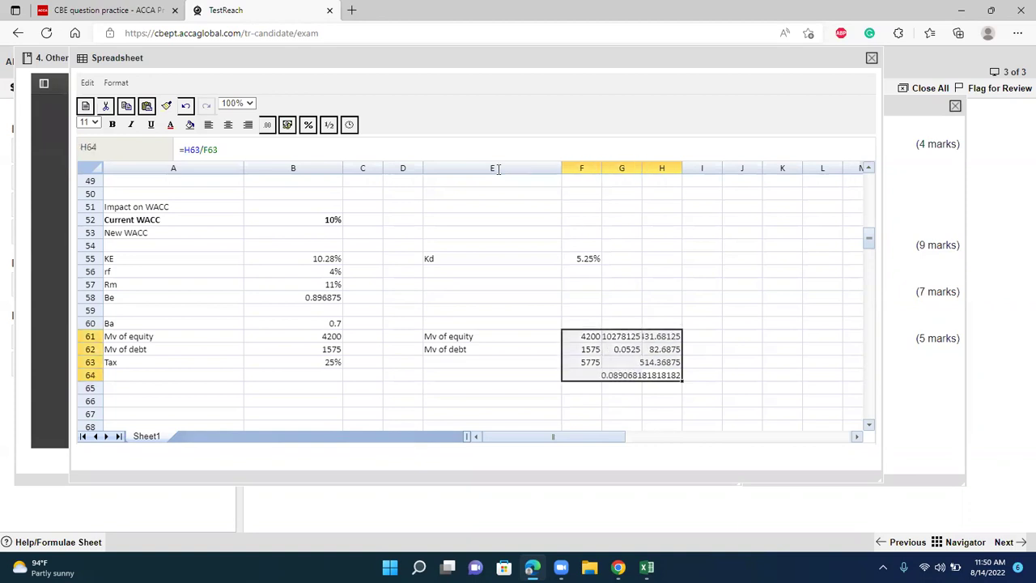
pyautogui.click(268, 126)
pyautogui.click(287, 178)
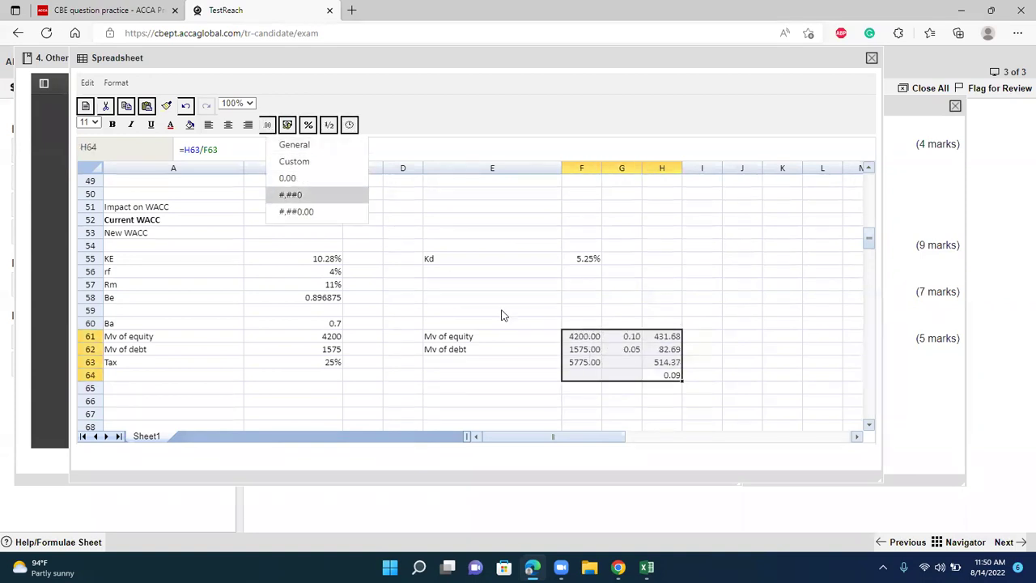
pyautogui.click(607, 410)
# - Label G64 "WACC" and format the result in H64 as a percentage with two decimals
pyautogui.click(663, 378)
pyautogui.click(621, 379)
pyautogui.write('WACC')
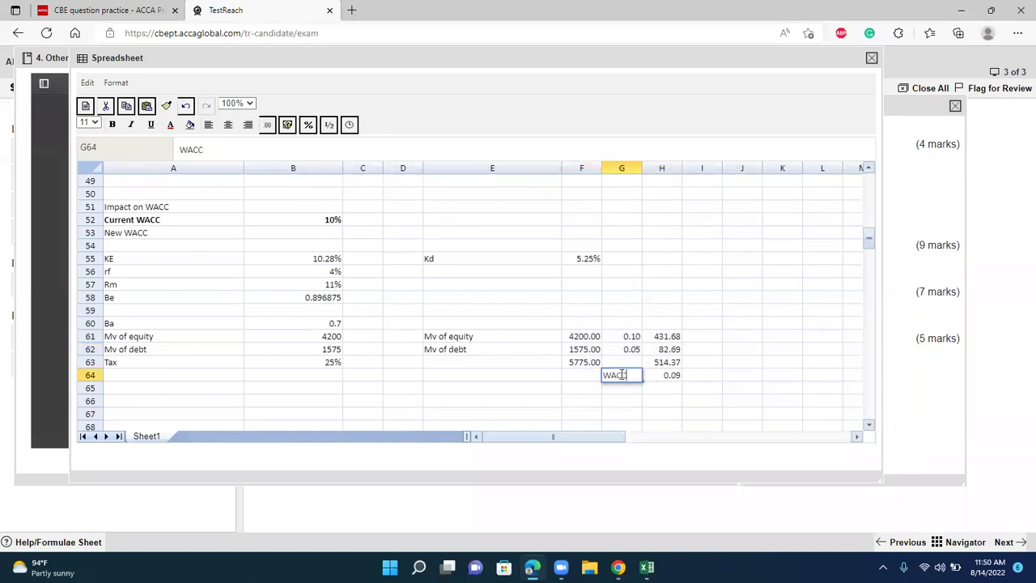
pyautogui.press('Tab')
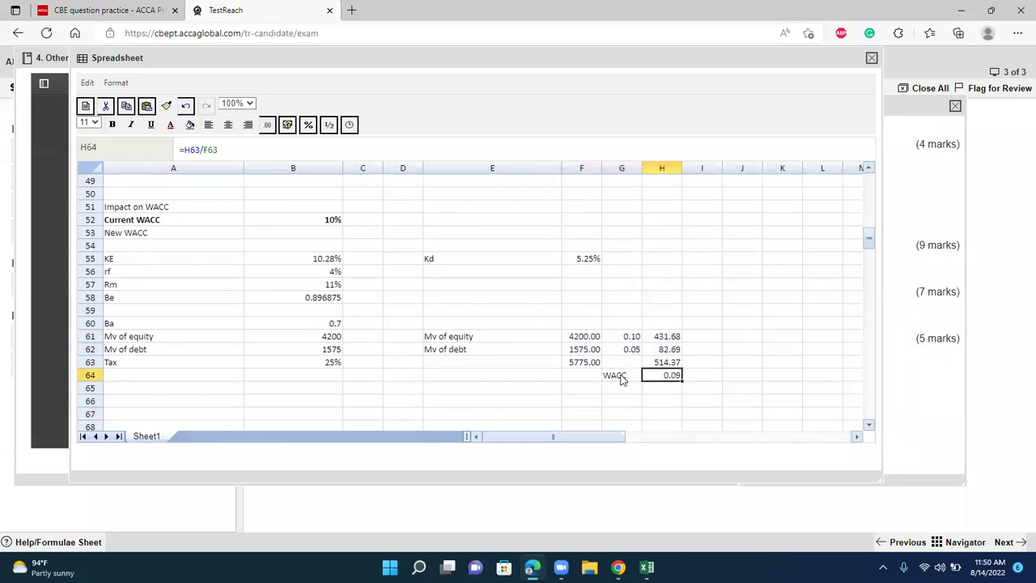
pyautogui.click(309, 125)
pyautogui.click(339, 168)
# - Link the New WACC cell B53 to H64 and format it as a percentage with two decimals
pyautogui.click(317, 234)
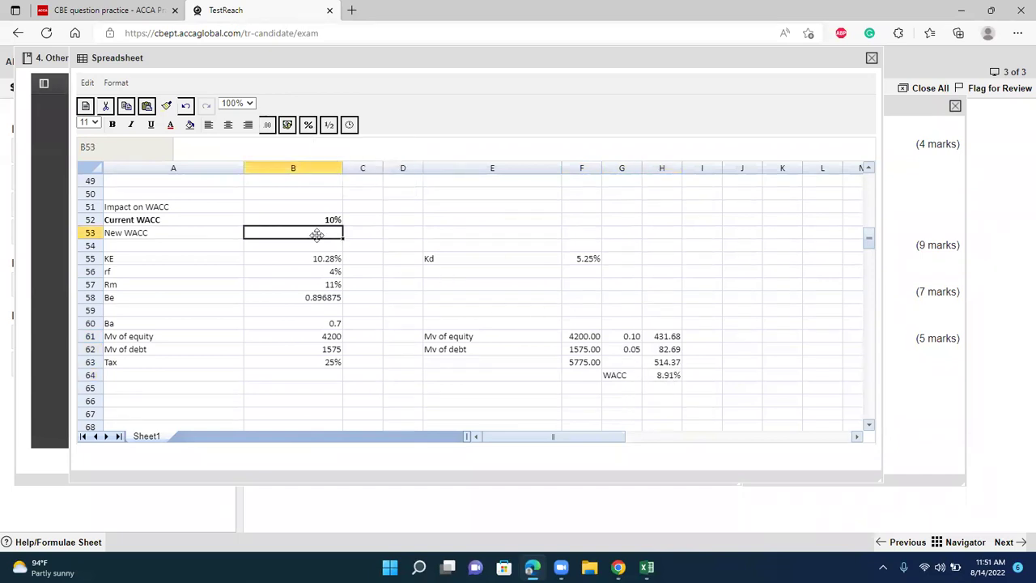
pyautogui.write('=')
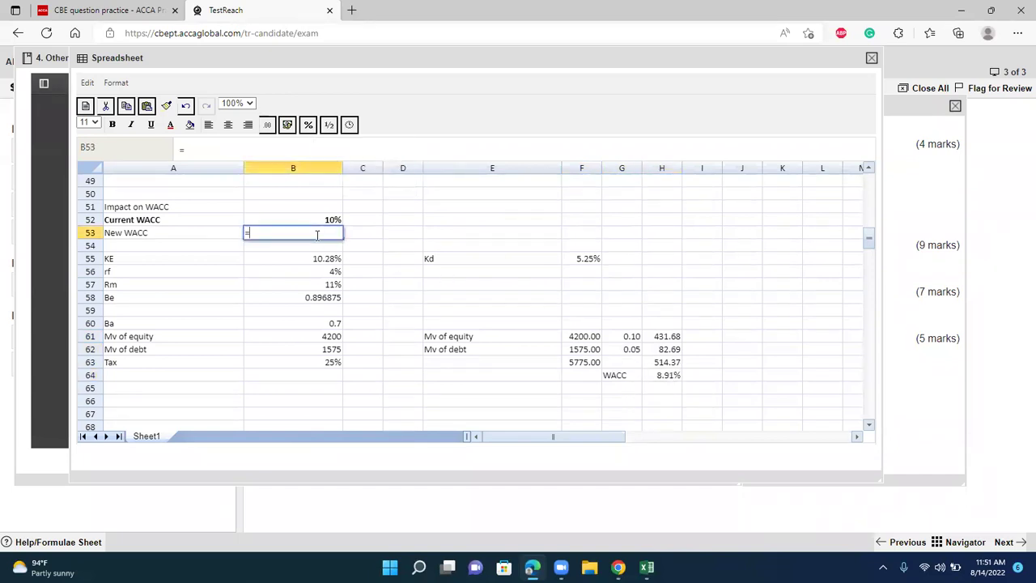
pyautogui.click(664, 378)
pyautogui.press('Return')
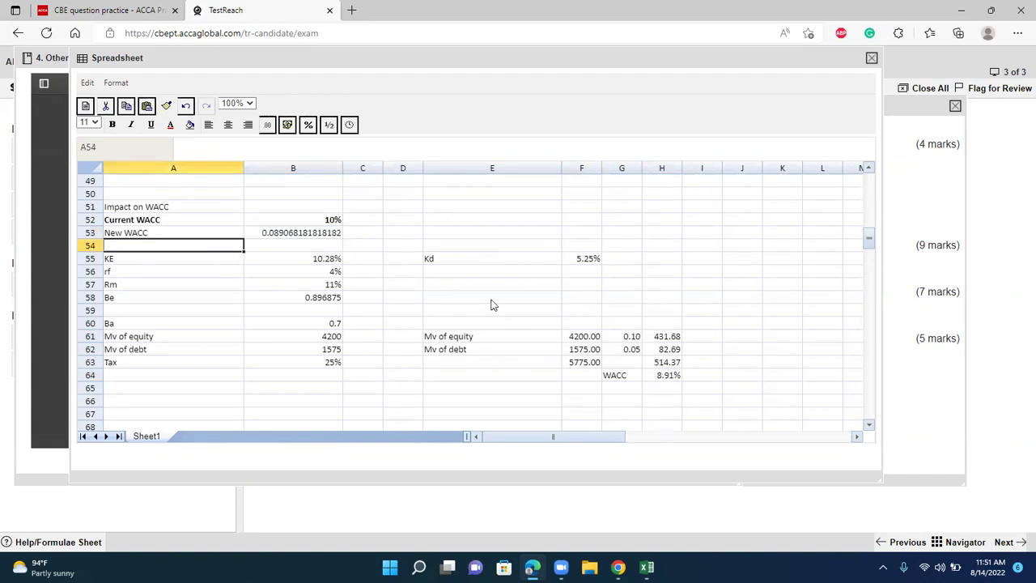
pyautogui.click(332, 236)
pyautogui.click(308, 125)
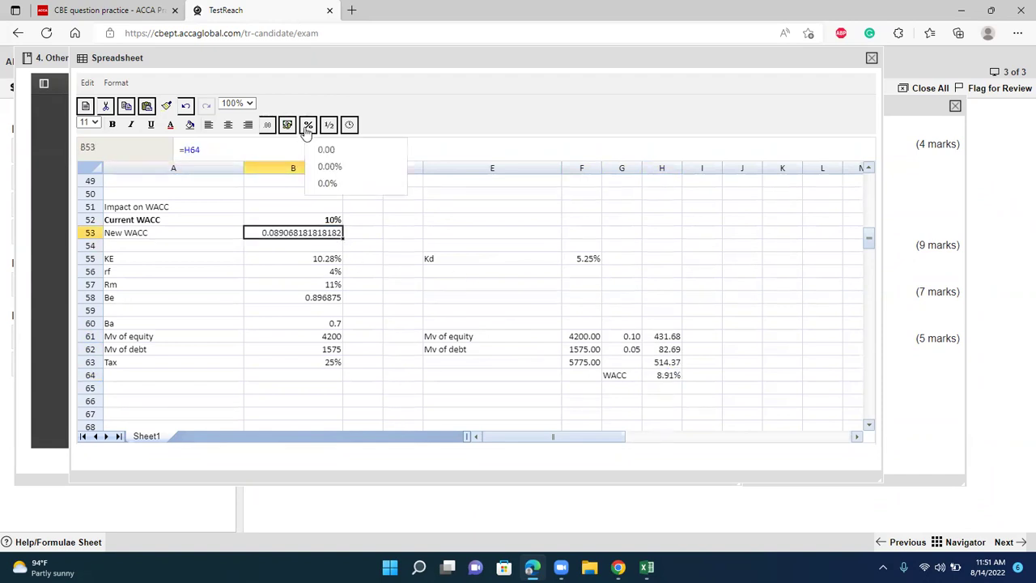
pyautogui.click(324, 166)
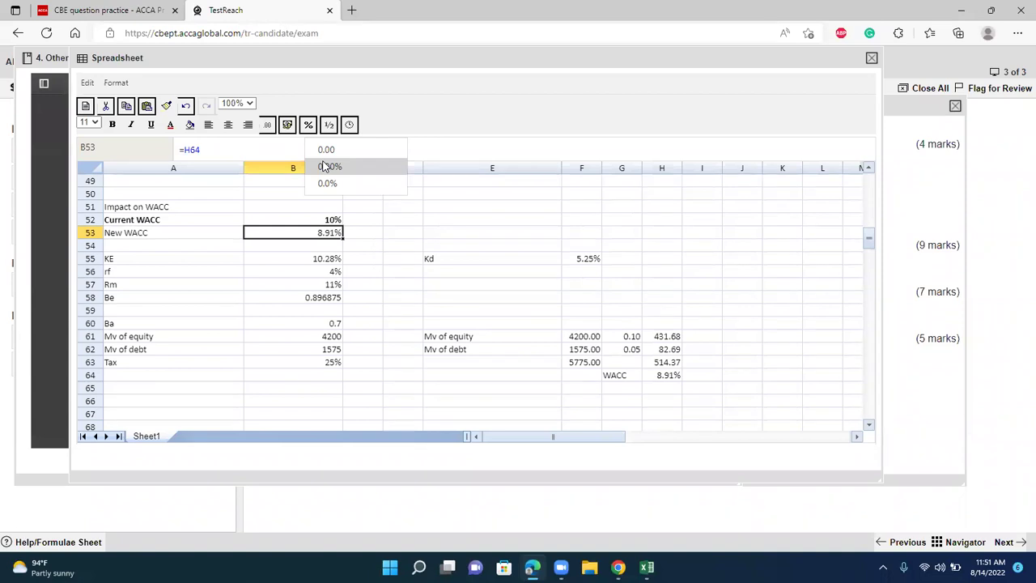
pyautogui.click(324, 166)
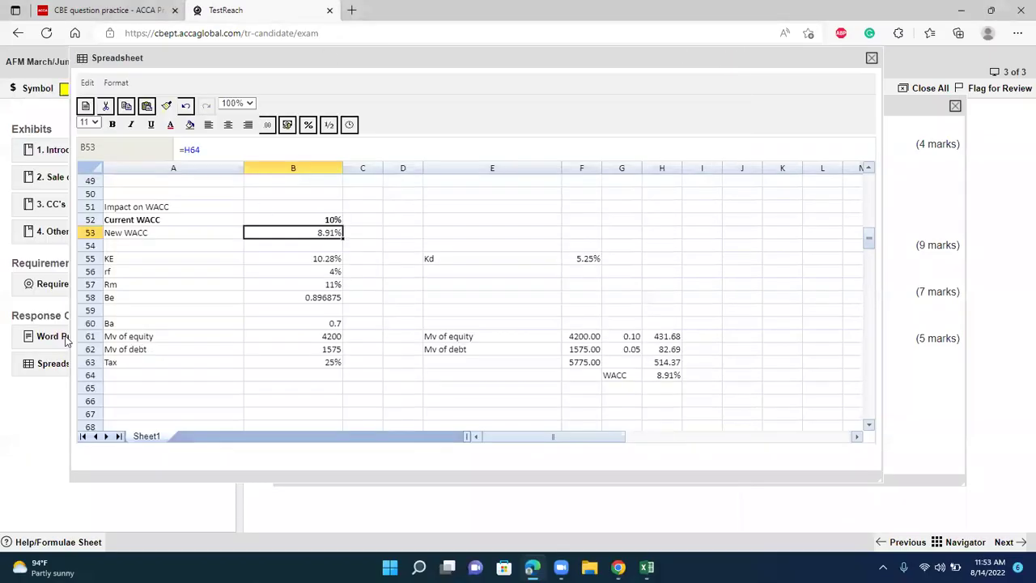
# - Check the question requirements and open the Word Processor response, moving its window up over the spreadsheet
pyautogui.click(48, 284)
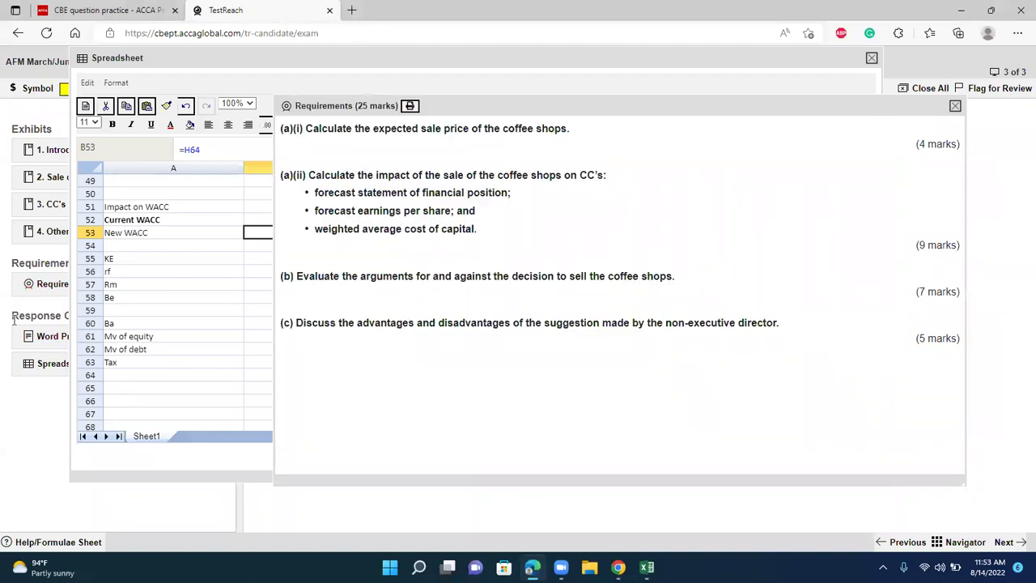
pyautogui.click(44, 336)
pyautogui.moveTo(401, 268); pyautogui.dragTo(311, 100)
pyautogui.click(192, 216)
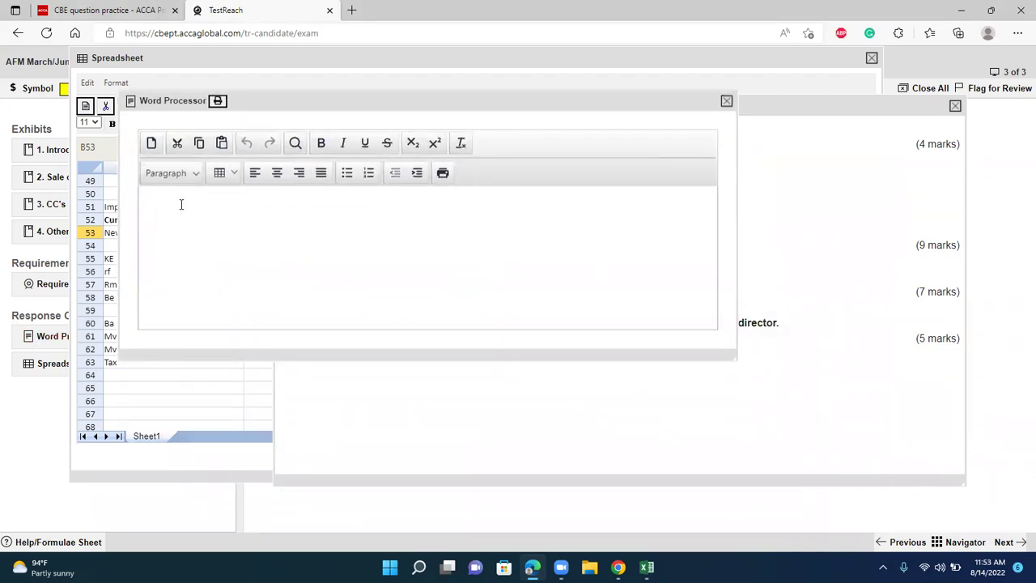
# - Write "Part C" and, on the line below, the heading "Arguments in favour of selling Coffee Shops"
pyautogui.write('PArt')
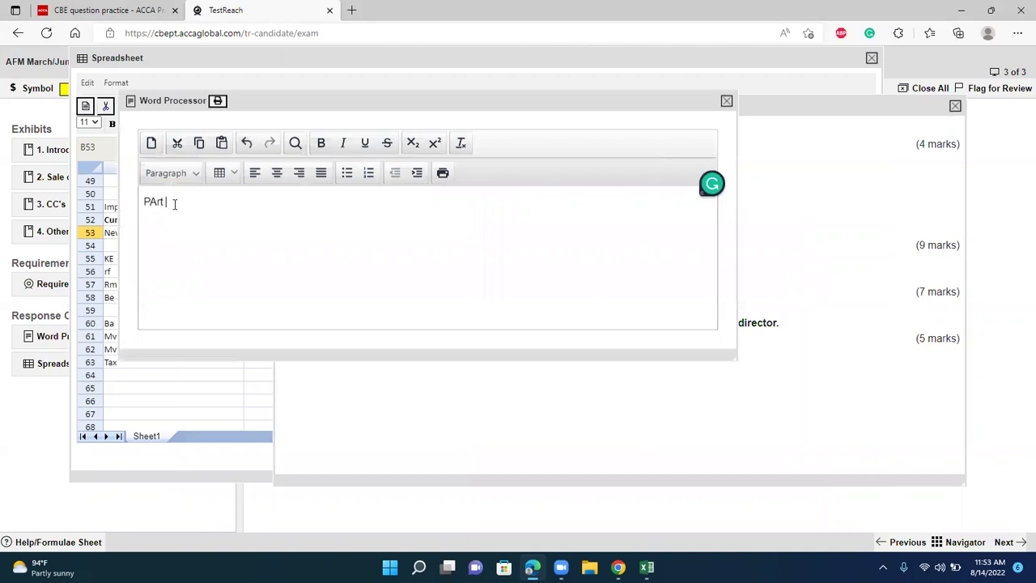
pyautogui.press('BackSpace')
pyautogui.press('BackSpace')
pyautogui.write('art C')
pyautogui.press('Return')
pyautogui.write('Arguments For =')
pyautogui.press('BackSpace')
pyautogui.press('BackSpace')
pyautogui.press('BackSpace')
pyautogui.press('BackSpace')
pyautogui.press('BackSpace')
pyautogui.write('in favour of selling Coffee Shops')
# - Make the heading "Arguments in favour of selling Coffee Shops" bold
pyautogui.hotkey('shift', 'Left')
pyautogui.hotkey('shift', 'Left')
pyautogui.hotkey('shift', 'Left')
pyautogui.hotkey('shift', 'Left')
pyautogui.hotkey('shift', 'Left')
pyautogui.hotkey('shift', 'Left')
pyautogui.hotkey('shift', 'Left')
pyautogui.hotkey('shift', 'Left')
pyautogui.hotkey('shift', 'Left')
pyautogui.hotkey('shift', 'Left')
pyautogui.hotkey('shift', 'Left')
pyautogui.hotkey('shift', 'Left')
pyautogui.hotkey('shift', 'Left')
pyautogui.hotkey('shift', 'Left')
pyautogui.hotkey('shift', 'Left')
pyautogui.hotkey('shift', 'Left')
pyautogui.hotkey('shift', 'Left')
pyautogui.hotkey('shift', 'Left')
pyautogui.hotkey('shift', 'Left')
pyautogui.hotkey('shift', 'Left')
pyautogui.hotkey('shift', 'Left')
pyautogui.hotkey('shift', 'Left')
pyautogui.hotkey('shift', 'Left')
pyautogui.hotkey('shift', 'Left')
pyautogui.hotkey('shift', 'Left')
pyautogui.hotkey('shift', 'Left')
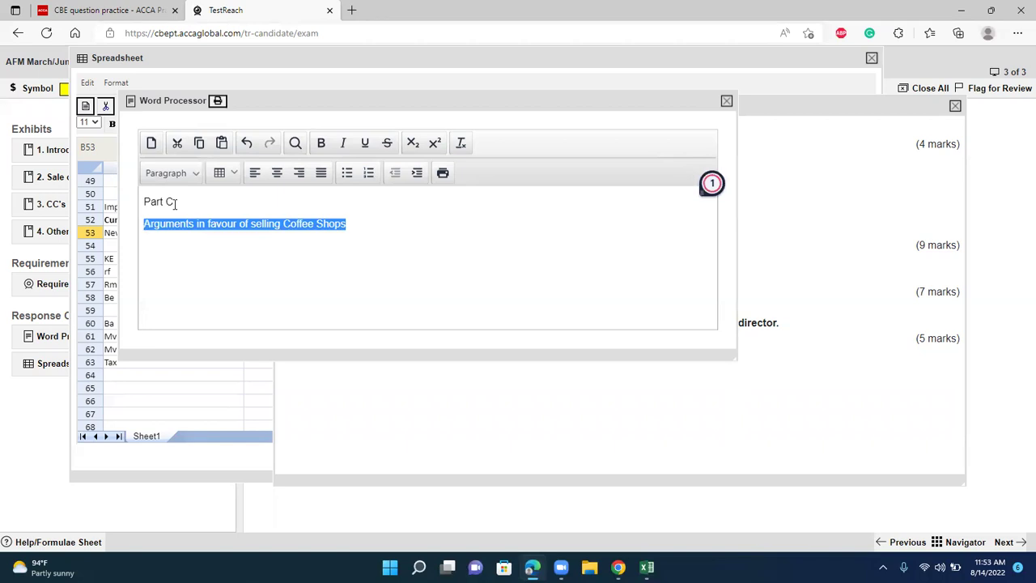
pyautogui.hotkey('ctrl', 'b')
pyautogui.click(175, 246)
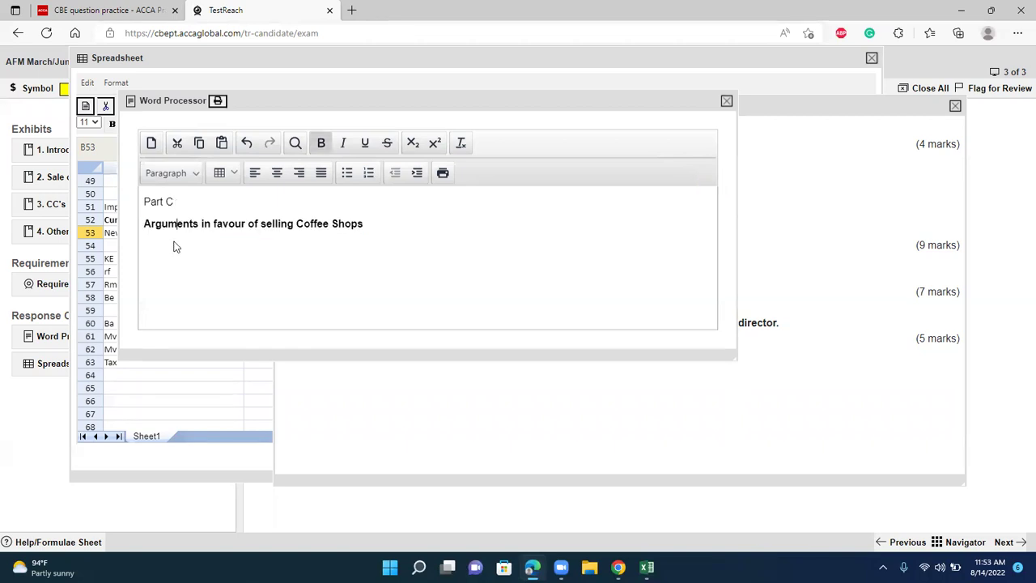
# - Begin the first argument below the heading with "Sale of coffee shop will decrease the"
pyautogui.press('Return')
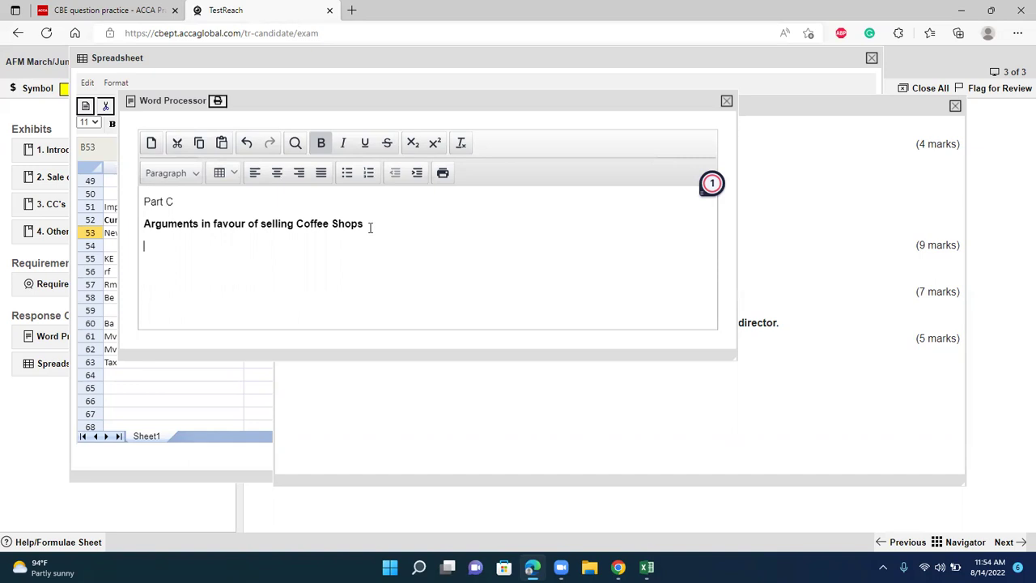
pyautogui.write('S')
pyautogui.press('BackSpace')
pyautogui.write('Sale of coffee shop wil')
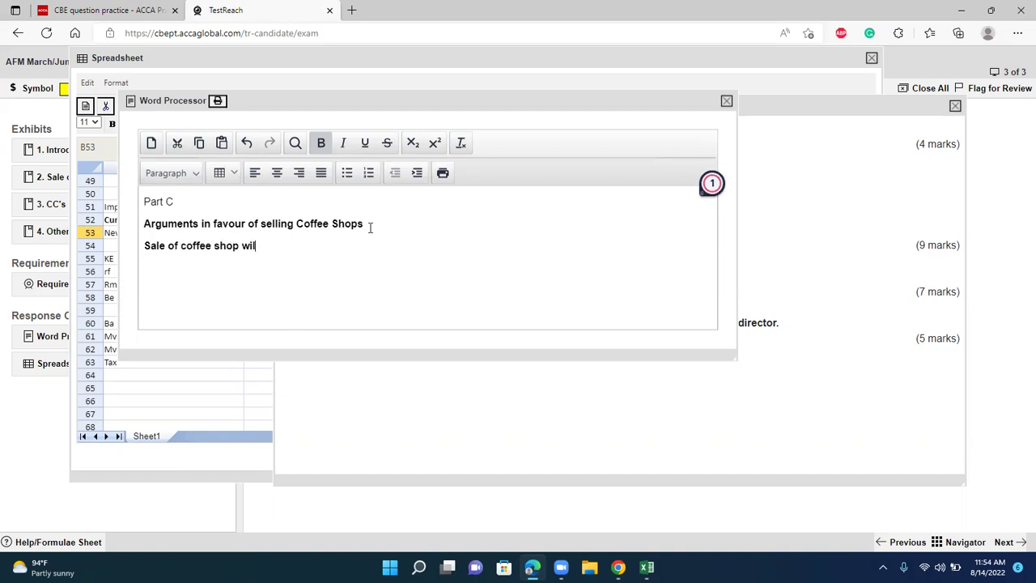
pyautogui.write('l decrease the')
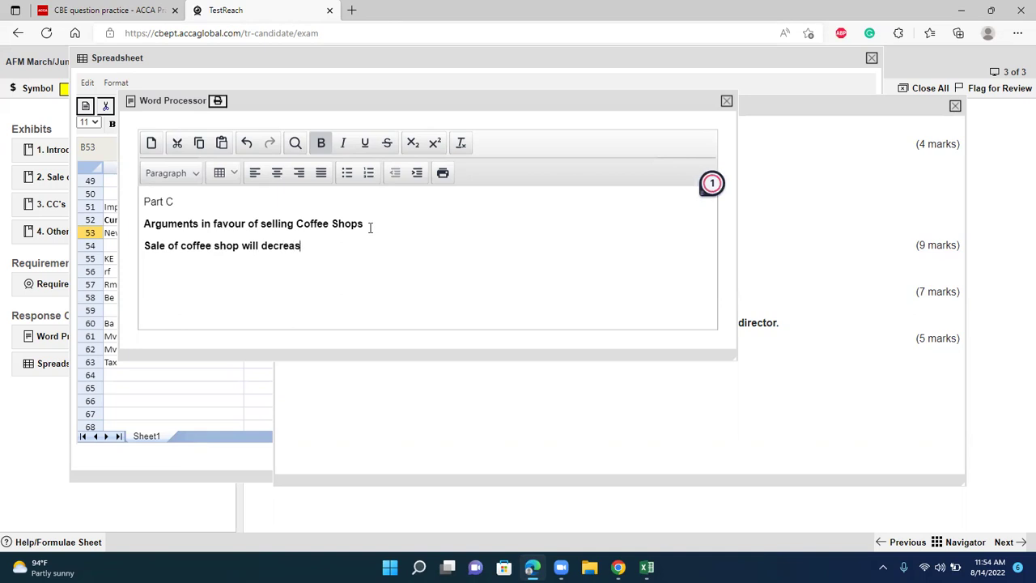